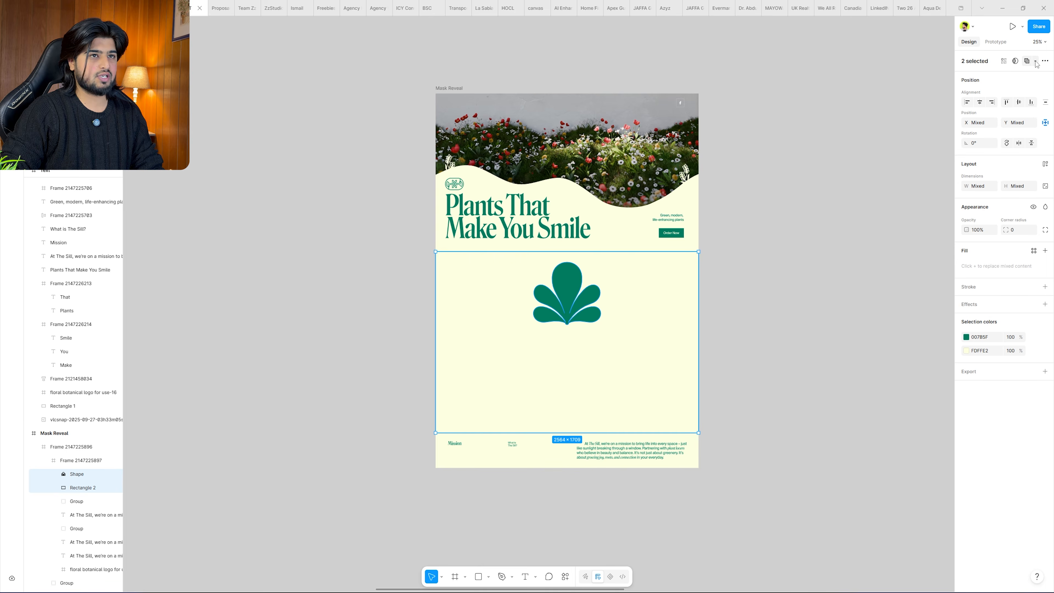
# Subtract the green leaf shape from the cream rectangle behind it so it becomes a cutout.
pyautogui.click(1036, 62)
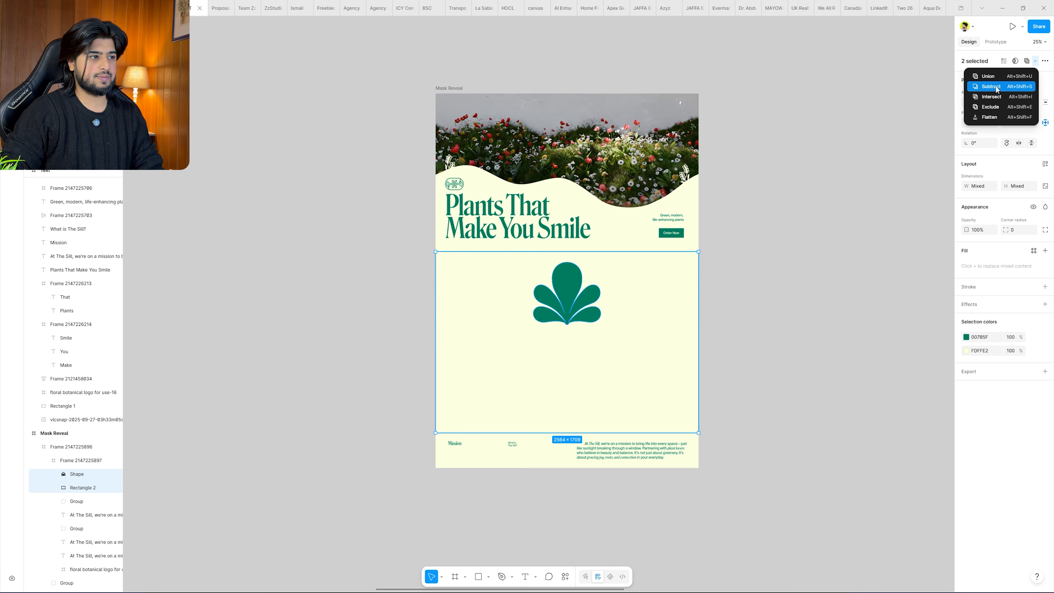
pyautogui.click(806, 248)
pyautogui.click(760, 294)
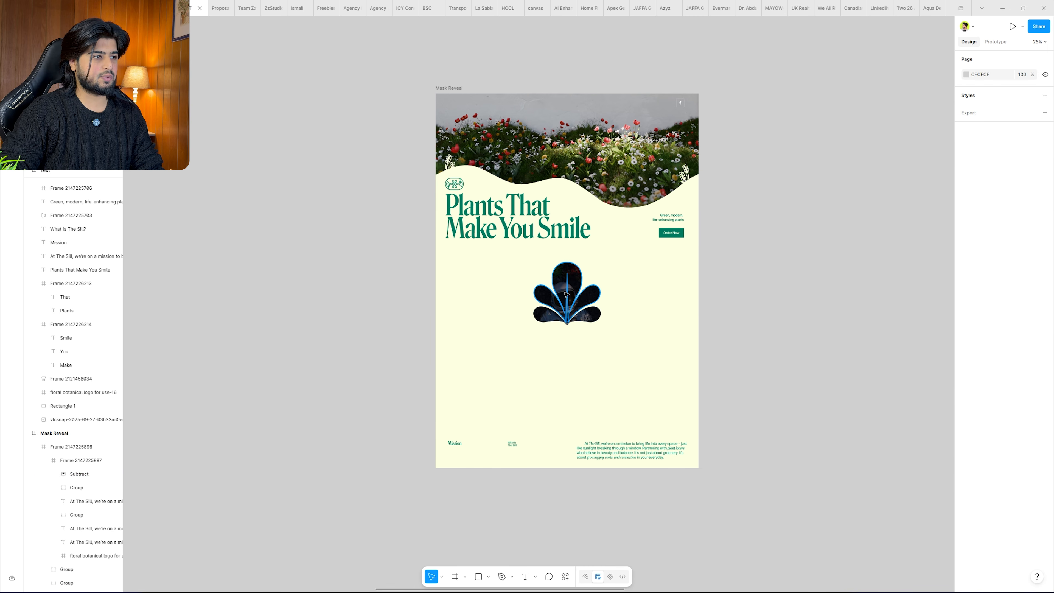
# Move the duplicate Mask Reveal frame closer to the original and shorten its height to about 1683.
pyautogui.scroll(5, 569, 290)
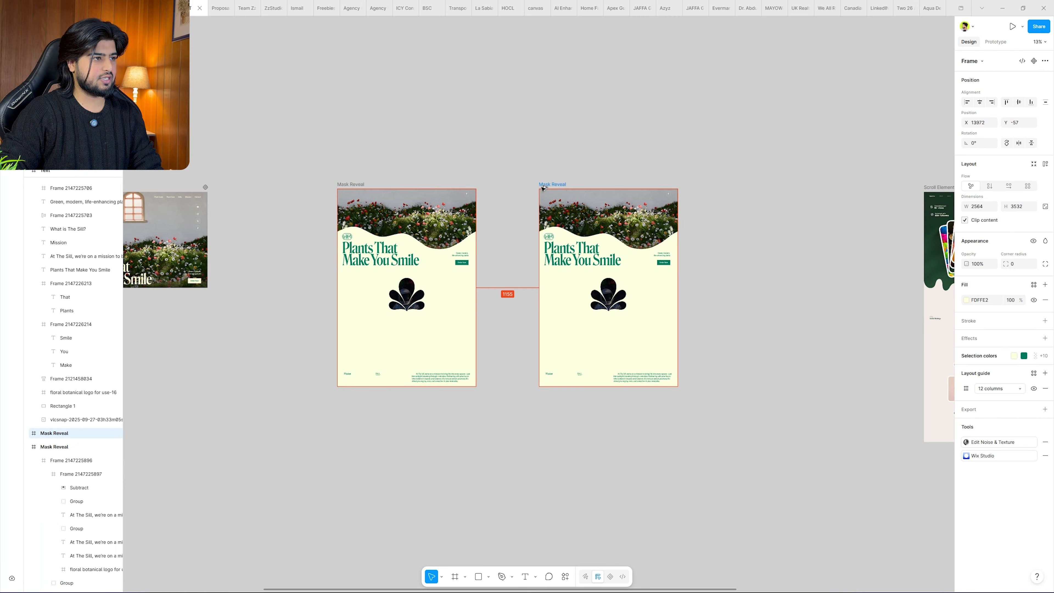
pyautogui.moveTo(540, 187); pyautogui.dragTo(519, 187)
pyautogui.scroll(5, 605, 313)
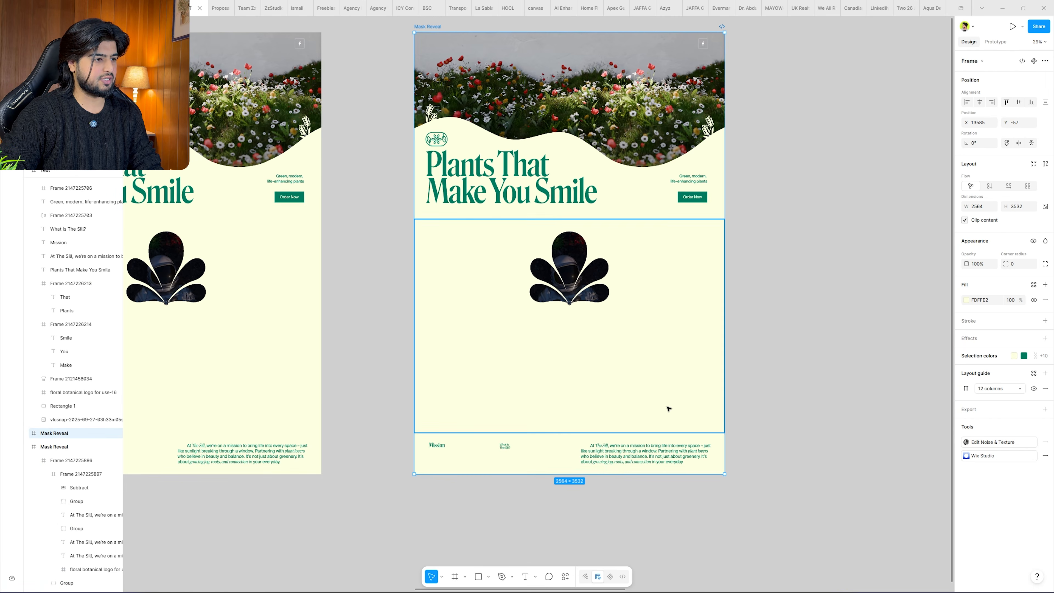
pyautogui.moveTo(614, 458); pyautogui.dragTo(606, 247)
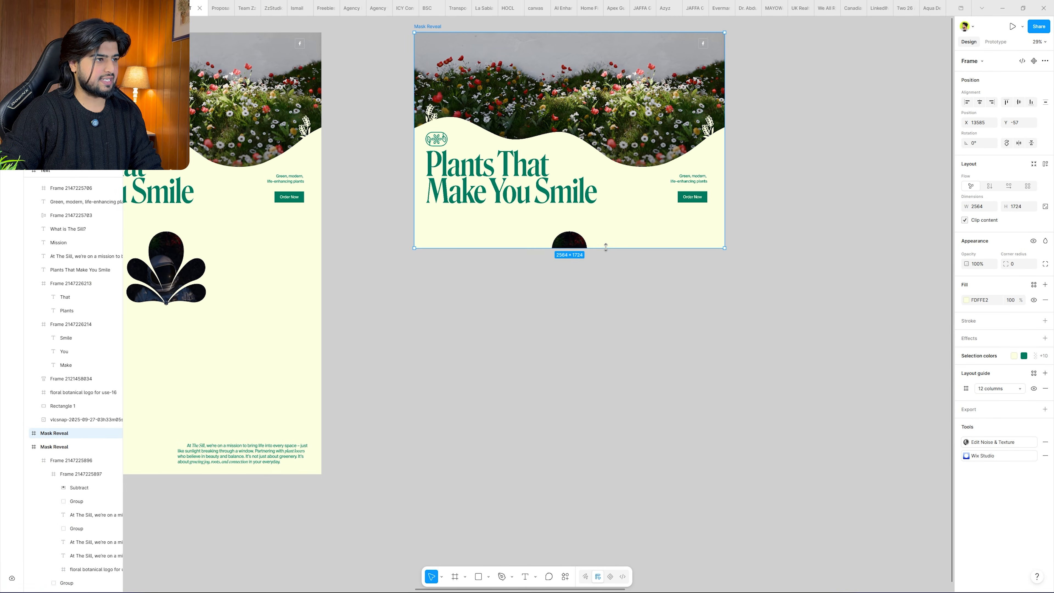
pyautogui.click(776, 268)
pyautogui.scroll(-2, 777, 277)
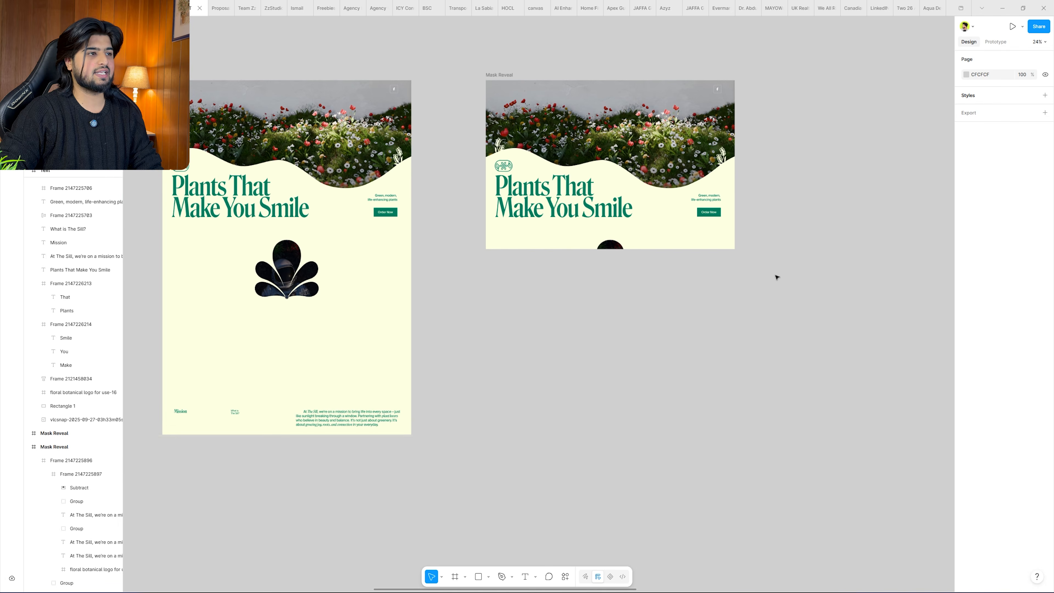
pyautogui.moveTo(787, 263); pyautogui.dragTo(716, 314)
# Open the shortened frame in Motion mode and add position keyframes near 100 ms to all five of its direct child layers.
pyautogui.click(428, 126)
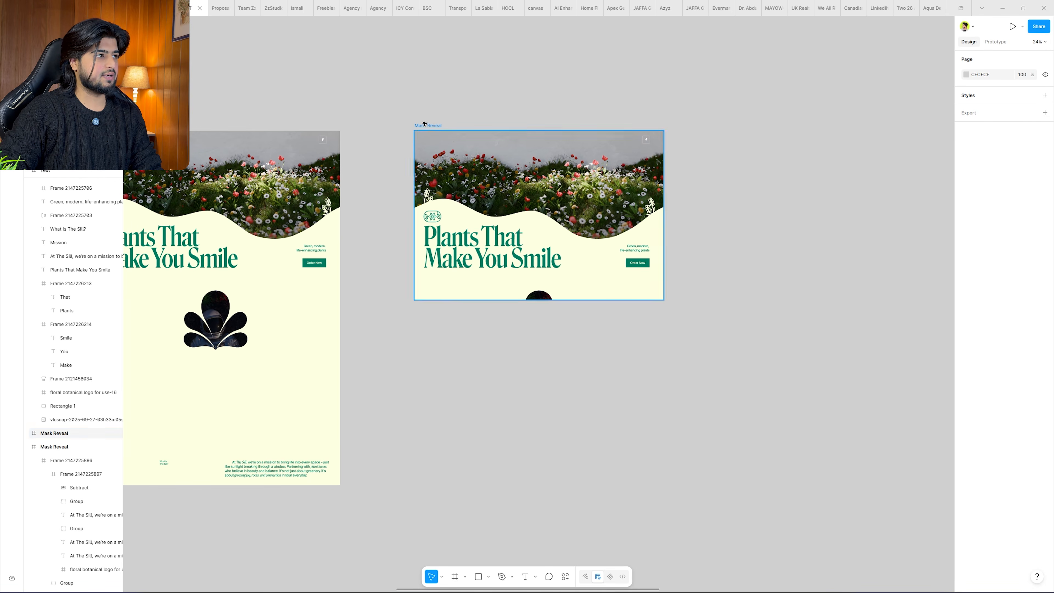
pyautogui.click(611, 577)
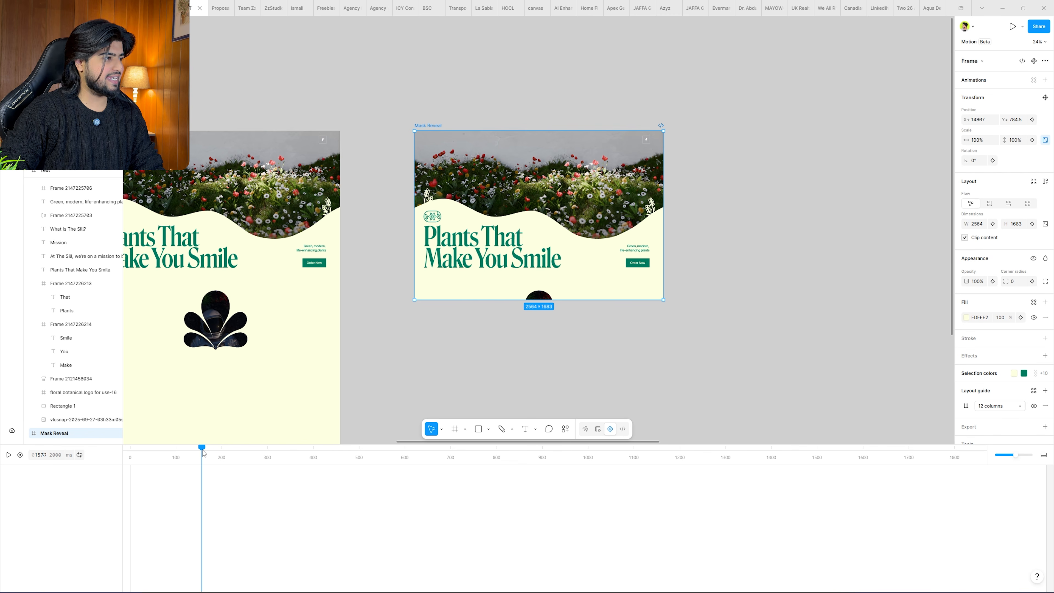
pyautogui.scroll(-3, 59, 368)
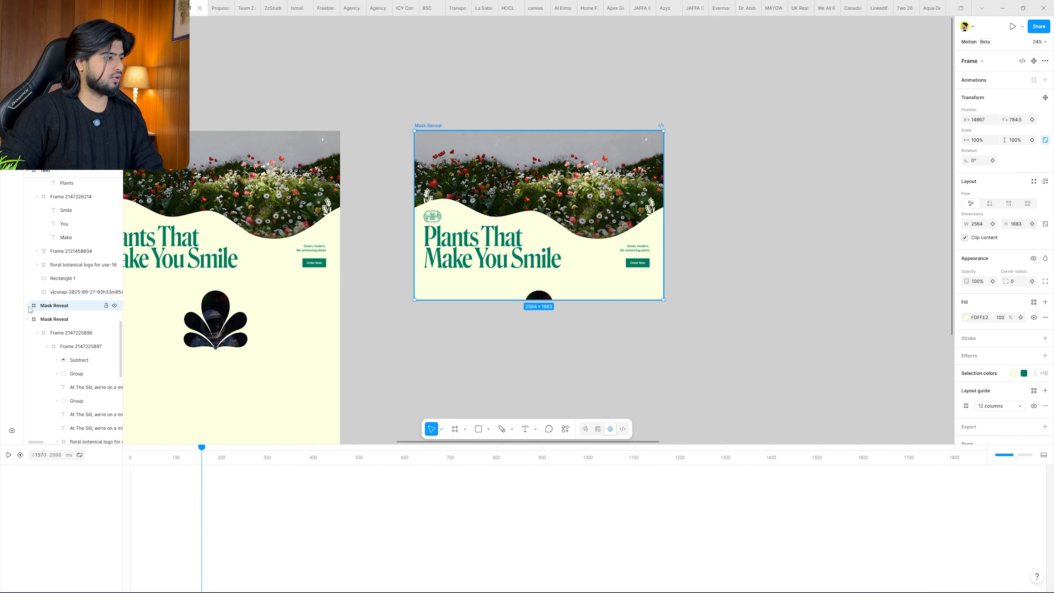
pyautogui.click(47, 323)
pyautogui.click(37, 321)
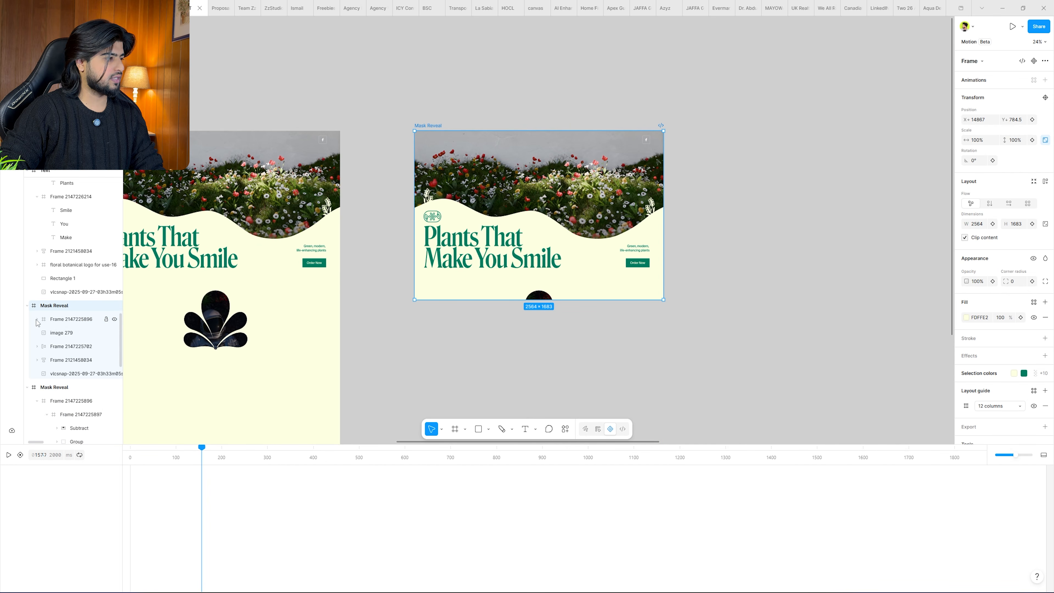
pyautogui.click(68, 321)
pyautogui.keyDown('shift'); pyautogui.click(73, 374); pyautogui.keyUp('shift')
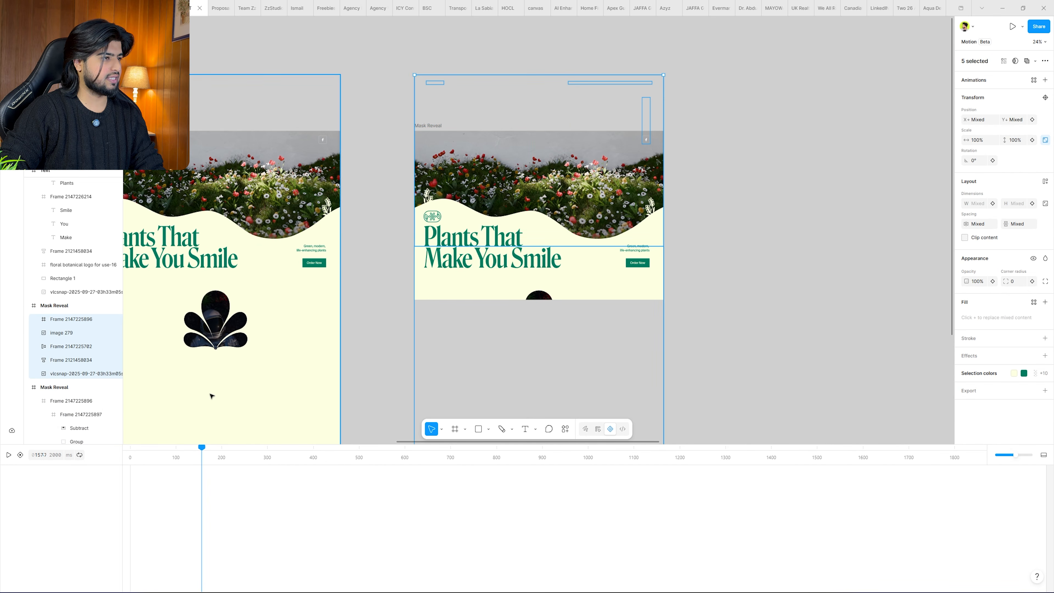
pyautogui.click(1032, 119)
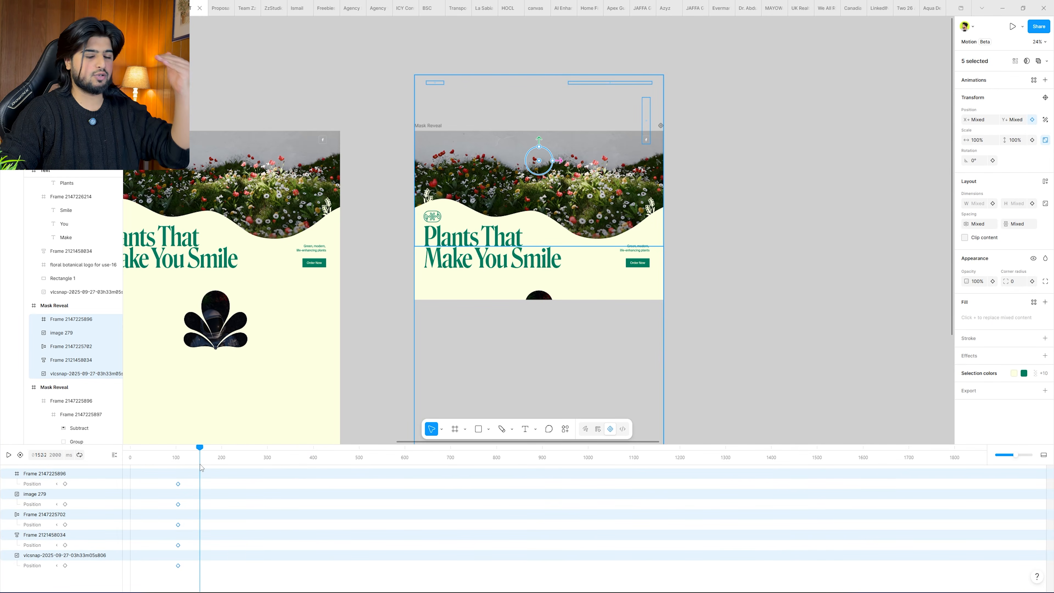
# At 1500 ms, shift the five layers up together until the whole leaf cutout sits inside the frame.
pyautogui.moveTo(201, 468); pyautogui.dragTo(185, 468)
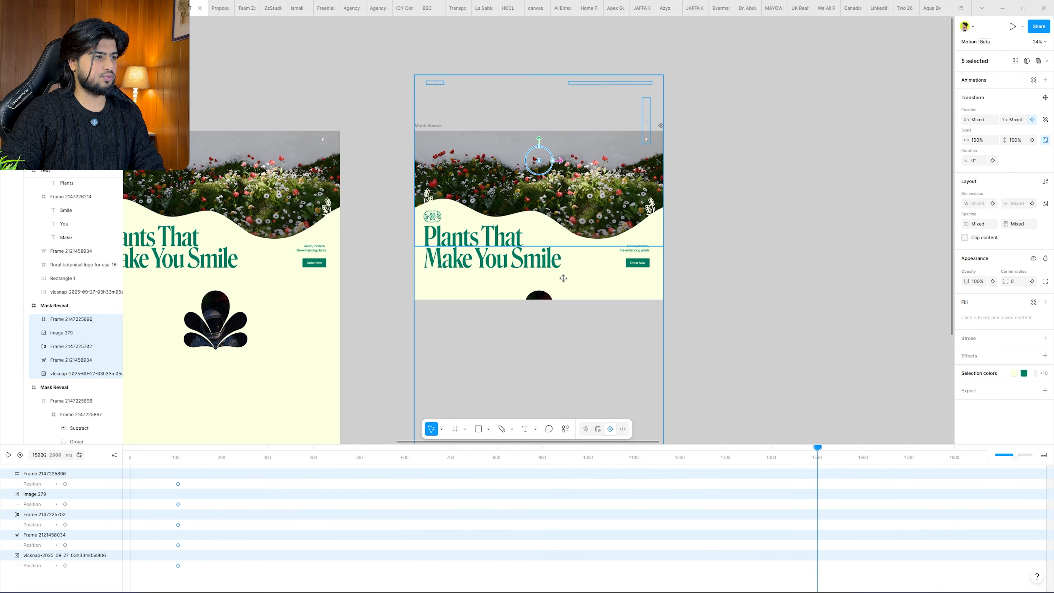
pyautogui.moveTo(565, 275); pyautogui.dragTo(566, 221)
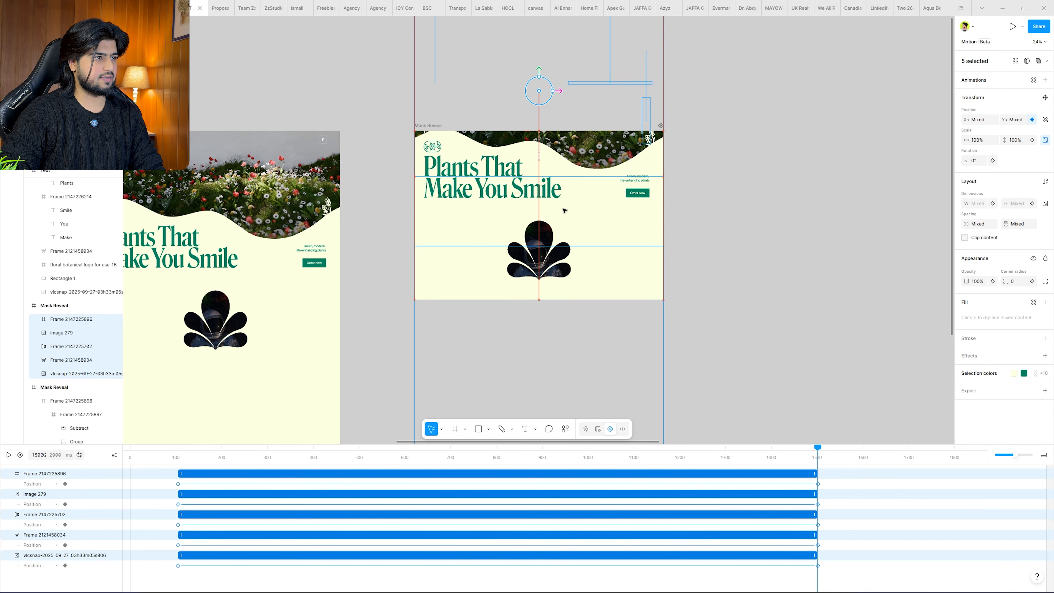
pyautogui.press('Escape')
# Play the scroll animation from the start of the timeline to check the layers' movement.
pyautogui.moveTo(817, 448); pyautogui.dragTo(135, 447)
pyautogui.press('space')
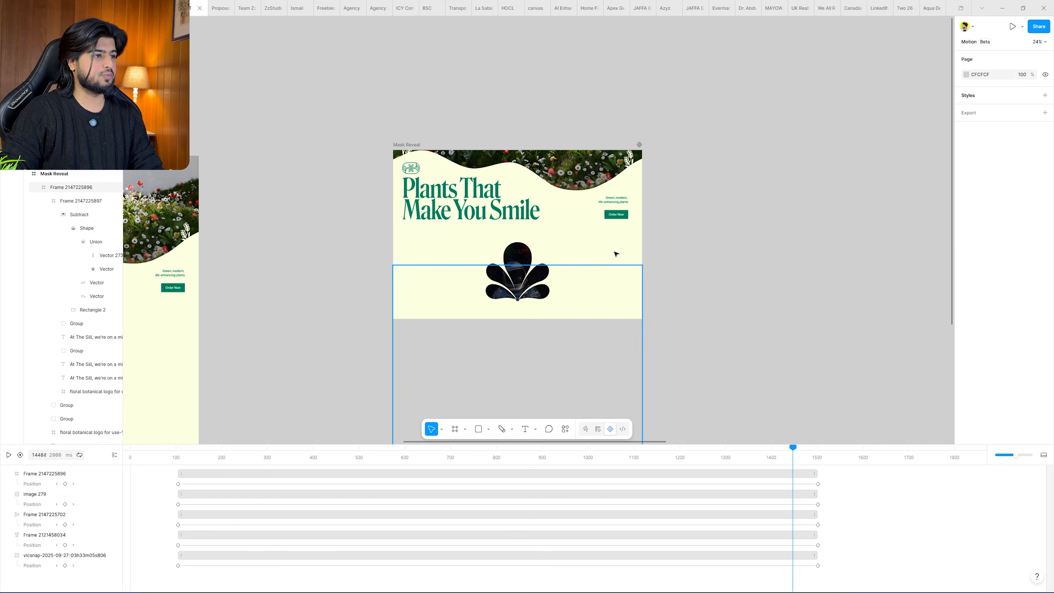
pyautogui.click(616, 253)
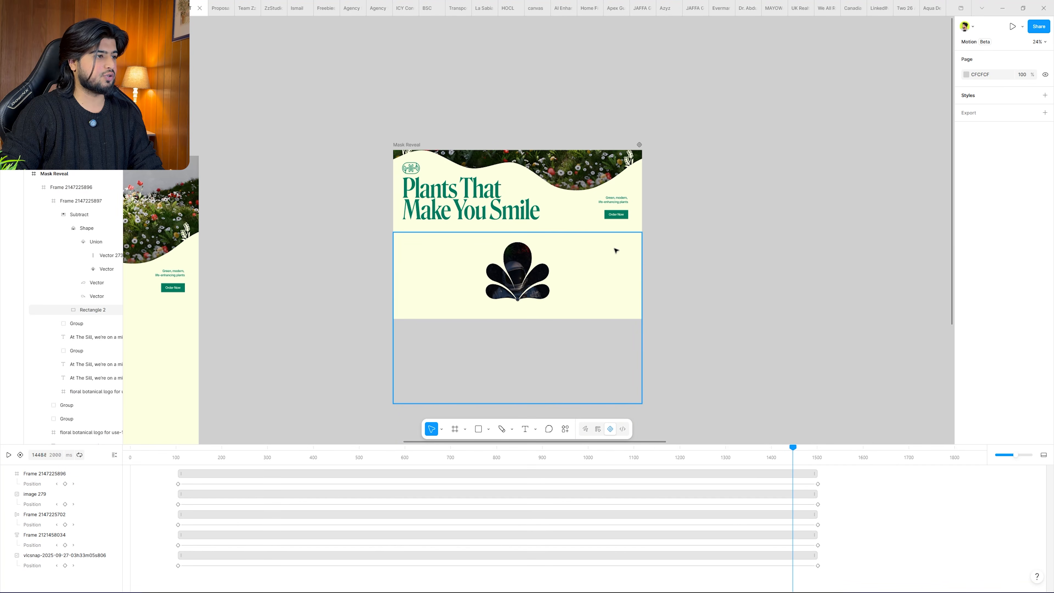
pyautogui.click(226, 242)
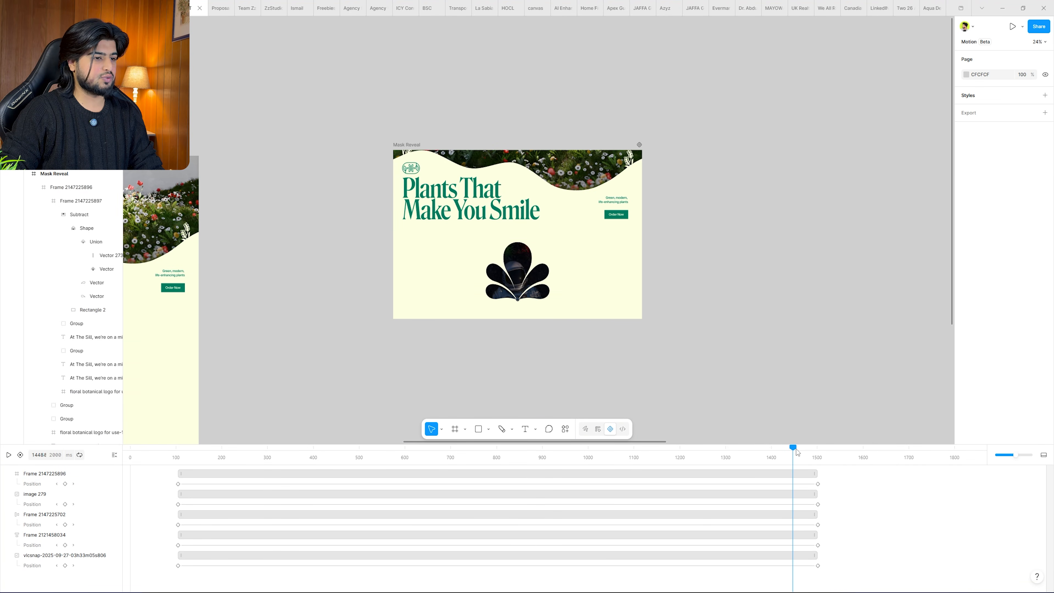
# Add position and scale keyframes to the Subtract layer at the first keyframe time, near 100 ms.
pyautogui.moveTo(729, 453); pyautogui.dragTo(180, 444)
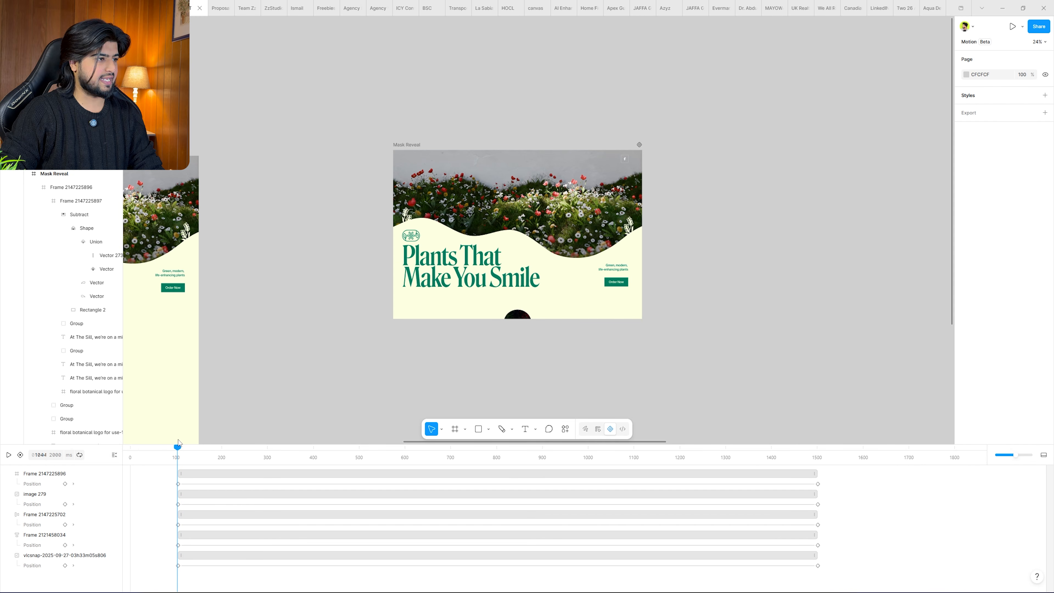
pyautogui.click(98, 217)
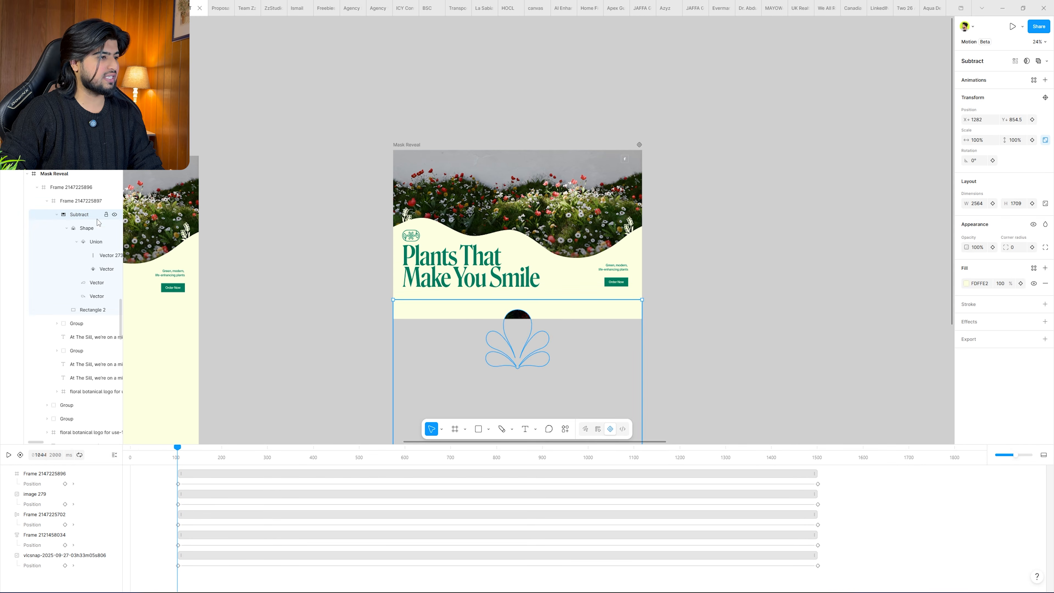
pyautogui.click(56, 215)
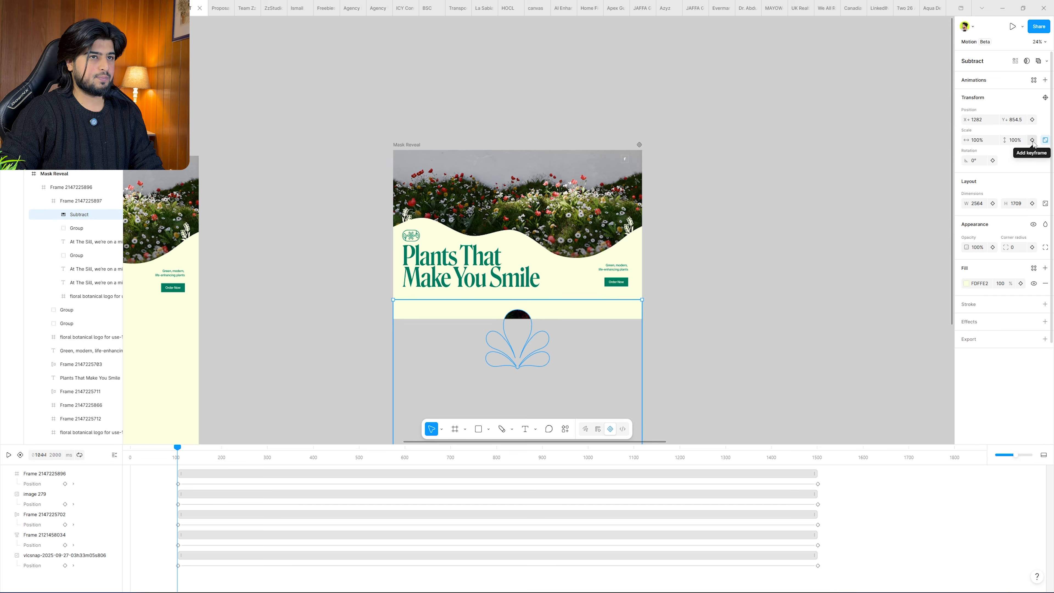
pyautogui.click(1032, 140)
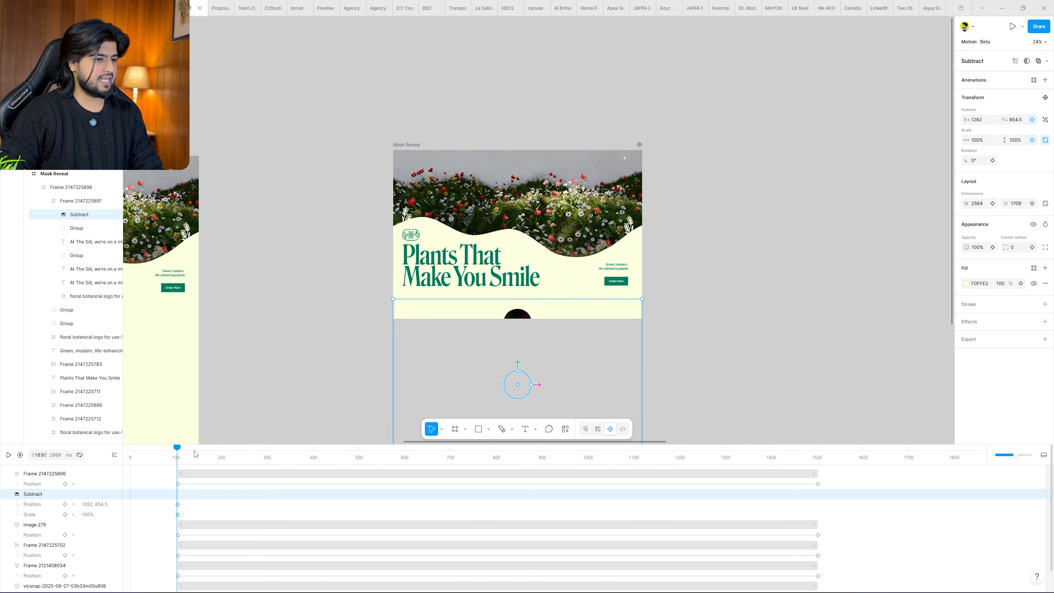
# At 1500 ms, scale the Subtract mask to 182% and move it down to a Y position of about 1482.
pyautogui.moveTo(177, 448); pyautogui.dragTo(820, 495)
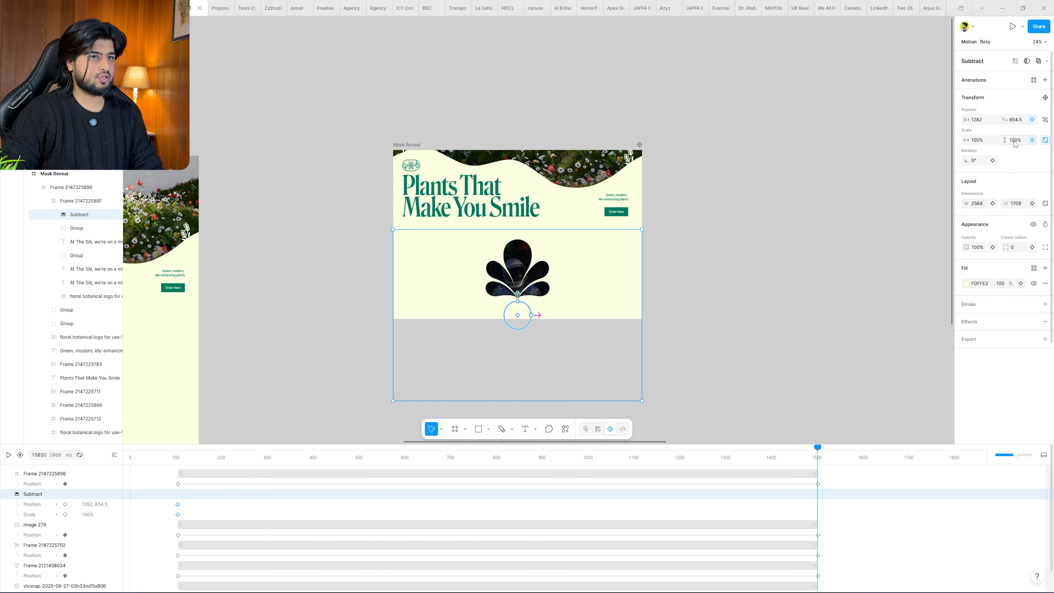
pyautogui.moveTo(1013, 140); pyautogui.dragTo(573, 265)
pyautogui.moveTo(1005, 140); pyautogui.dragTo(999, 140)
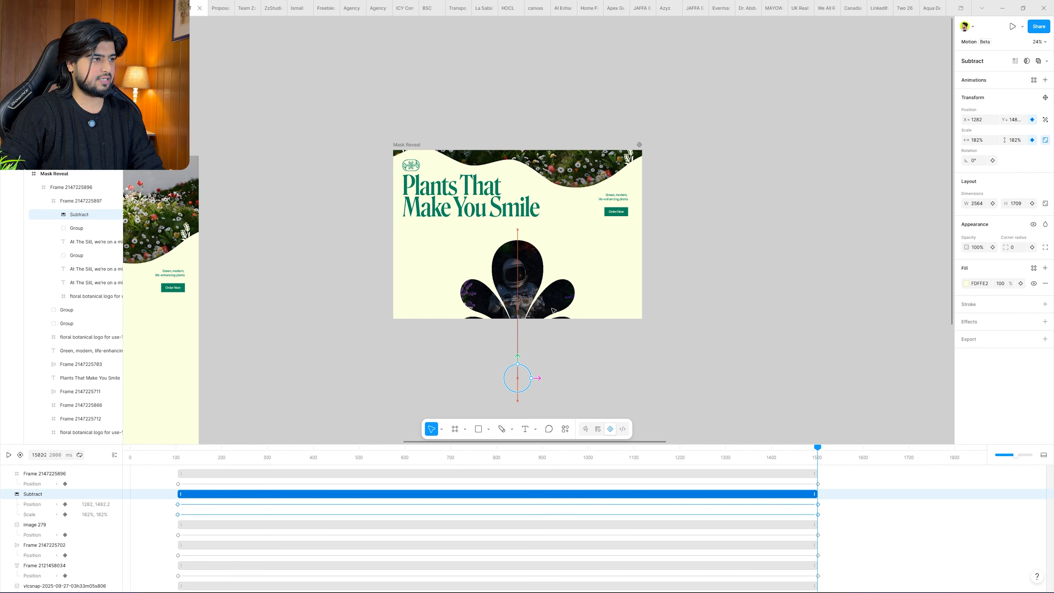
pyautogui.click(419, 376)
# Apply a custom bezier easing of 0.29, -0.01, 0.03, 1 to the Subtract layer's position and scale keyframes.
pyautogui.moveTo(226, 456); pyautogui.dragTo(461, 476)
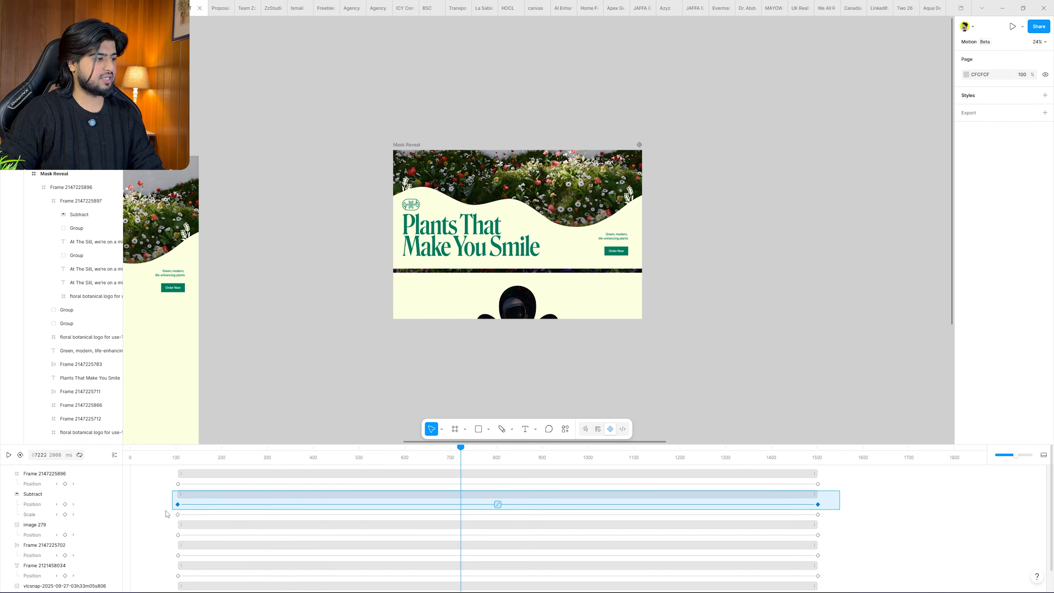
pyautogui.click(477, 515)
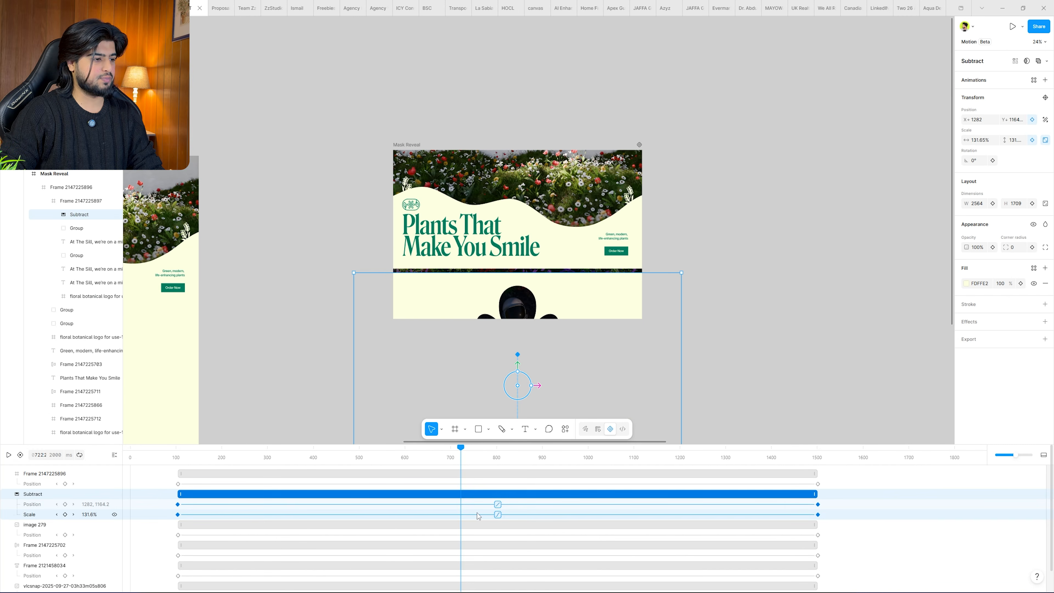
pyautogui.click(498, 515)
pyautogui.click(1013, 98)
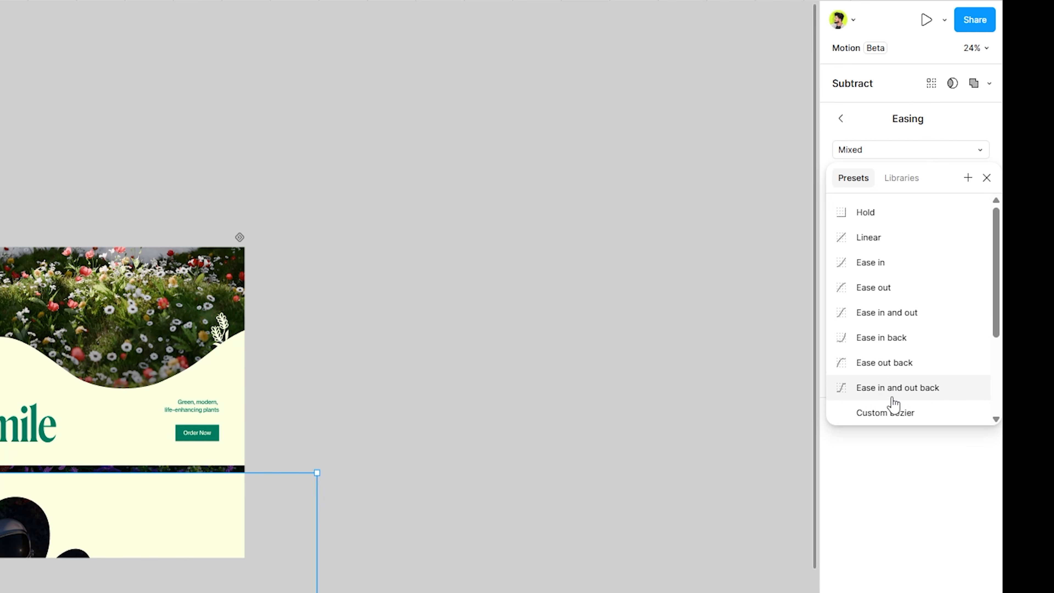
pyautogui.click(993, 239)
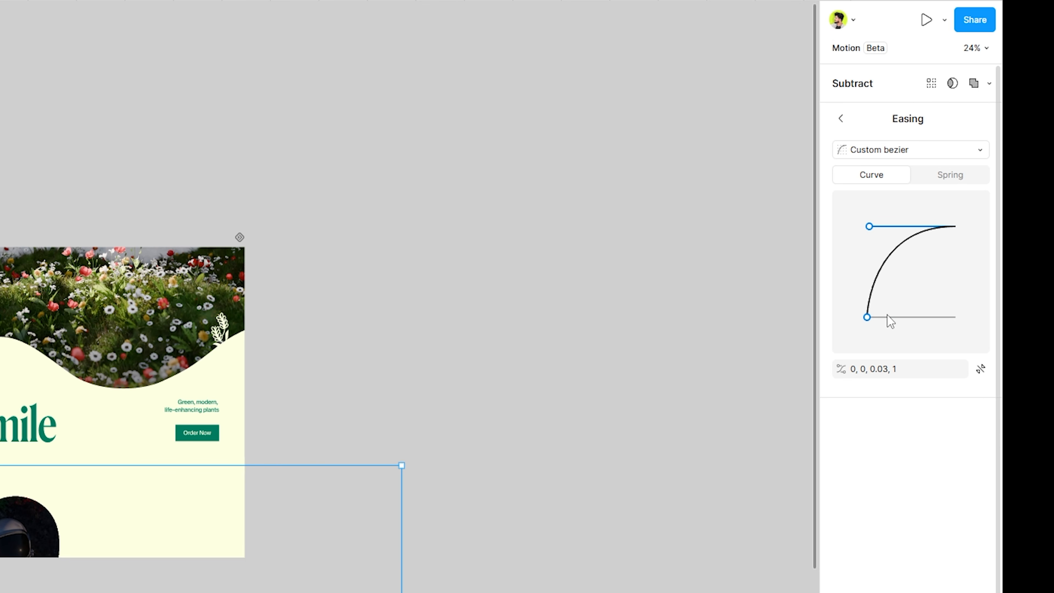
pyautogui.moveTo(893, 319); pyautogui.dragTo(893, 319)
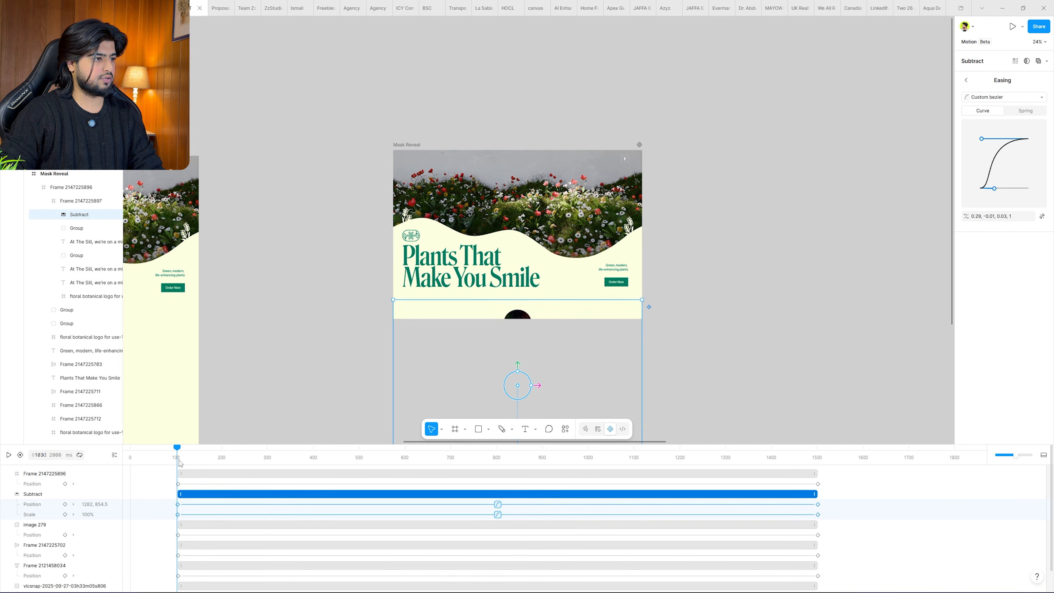
# Play the eased mask animation and scrub through it to the final keyframes at 1500 ms.
pyautogui.press('space')
pyautogui.click(733, 351)
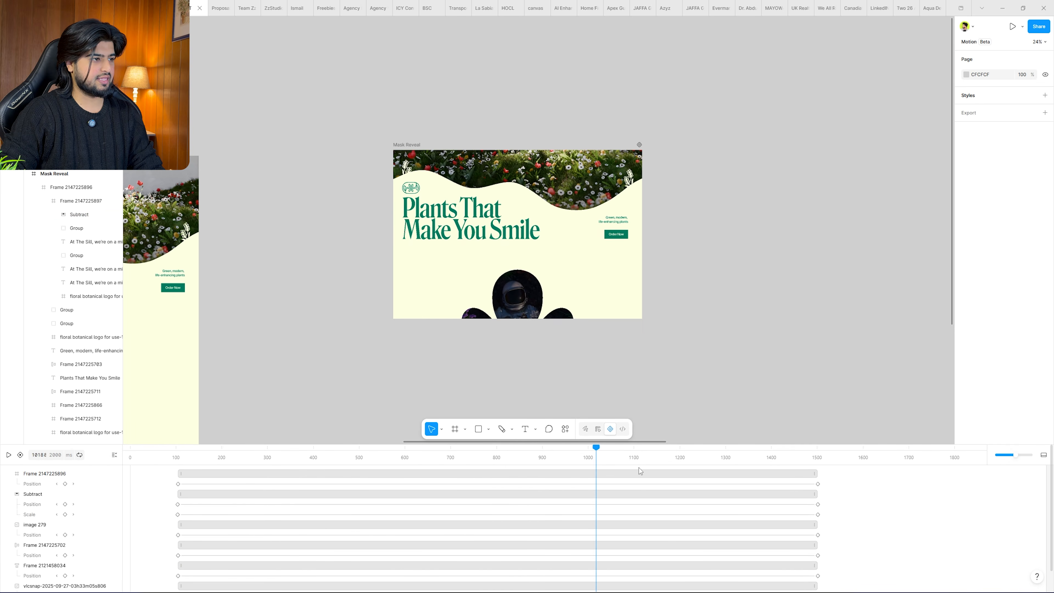
pyautogui.moveTo(750, 479); pyautogui.dragTo(816, 490)
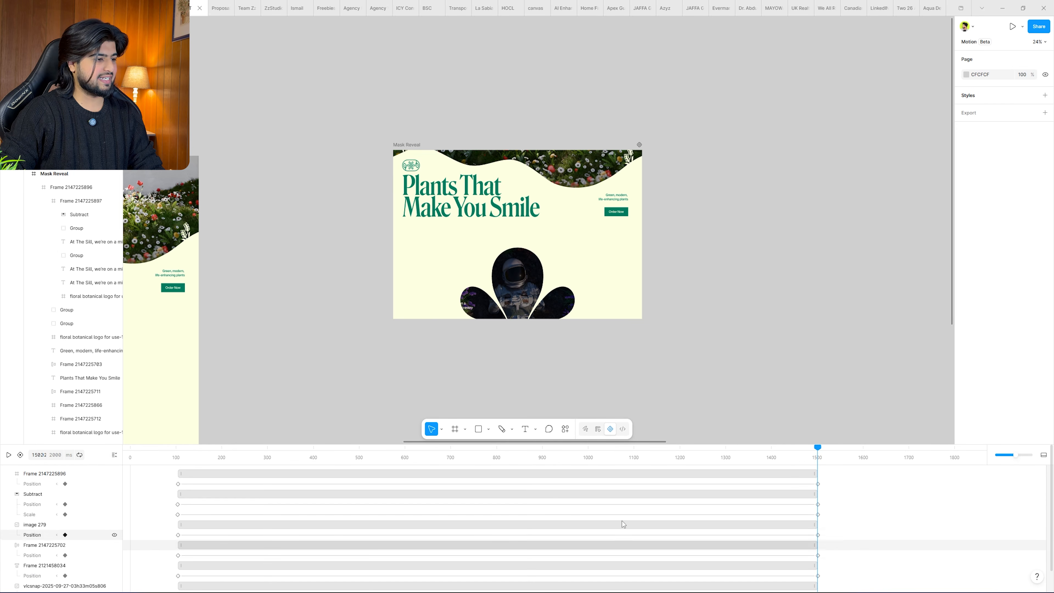
# Extend the animation's duration to about 2755 ms and place the playhead near 2500 ms.
pyautogui.moveTo(1045, 489); pyautogui.dragTo(1052, 488)
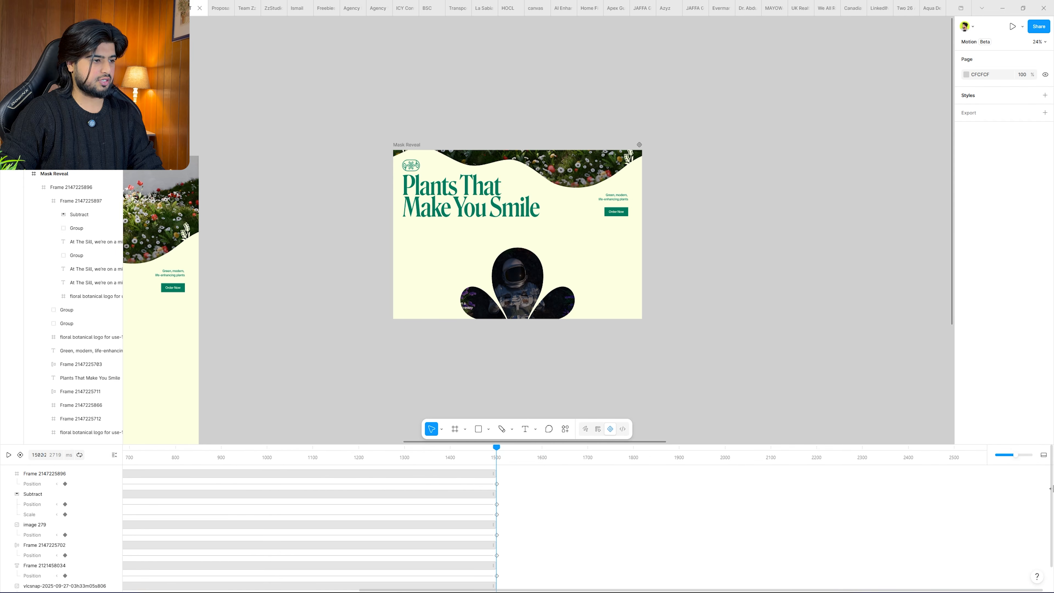
pyautogui.moveTo(480, 449); pyautogui.dragTo(541, 450)
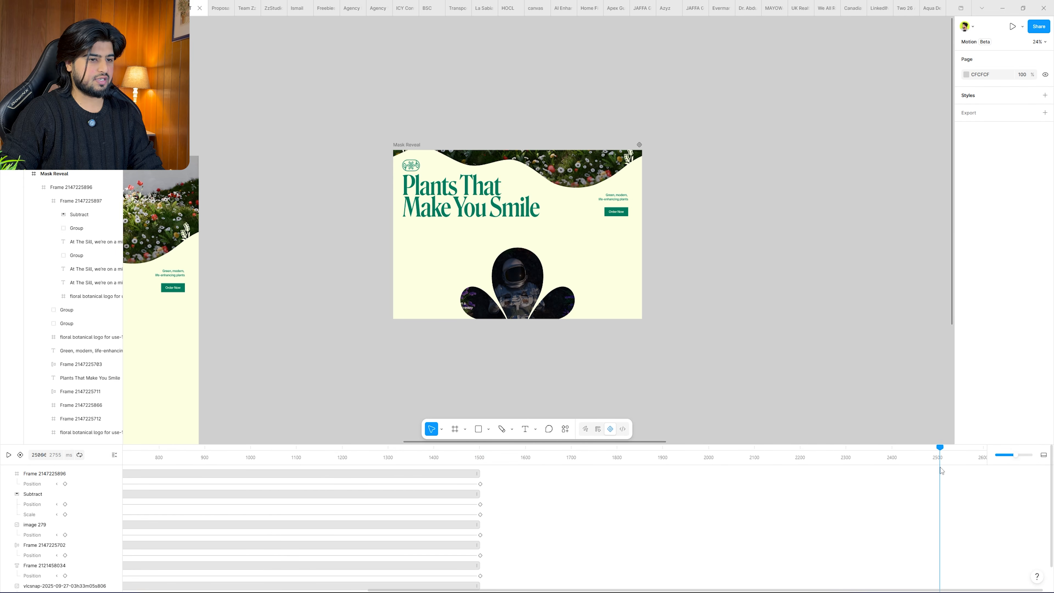
pyautogui.moveTo(941, 467); pyautogui.dragTo(941, 466)
# Select the frame's five direct child layers and move them further up to set position keyframes near 2500 ms.
pyautogui.click(589, 243)
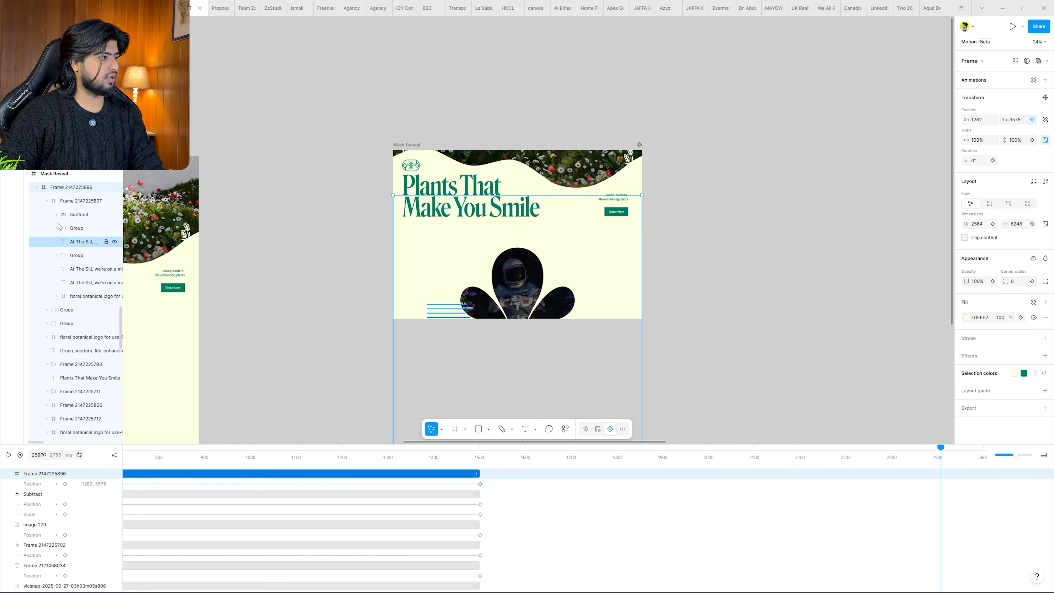
pyautogui.scroll(3, 56, 290)
pyautogui.scroll(-7, 56, 290)
pyautogui.keyDown('shift'); pyautogui.click(74, 357); pyautogui.keyUp('shift')
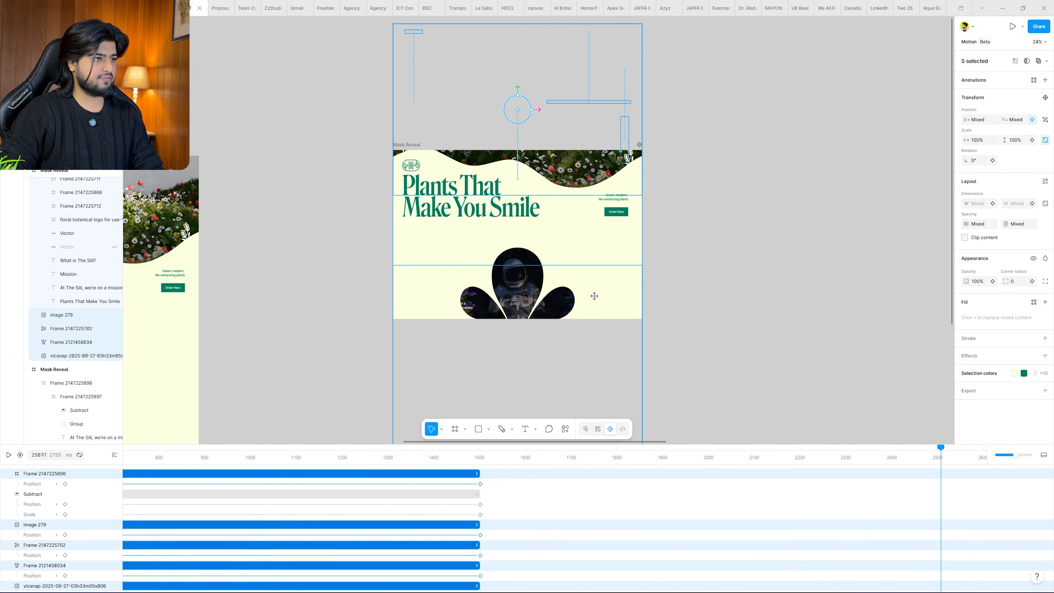
pyautogui.moveTo(596, 295); pyautogui.dragTo(593, 228)
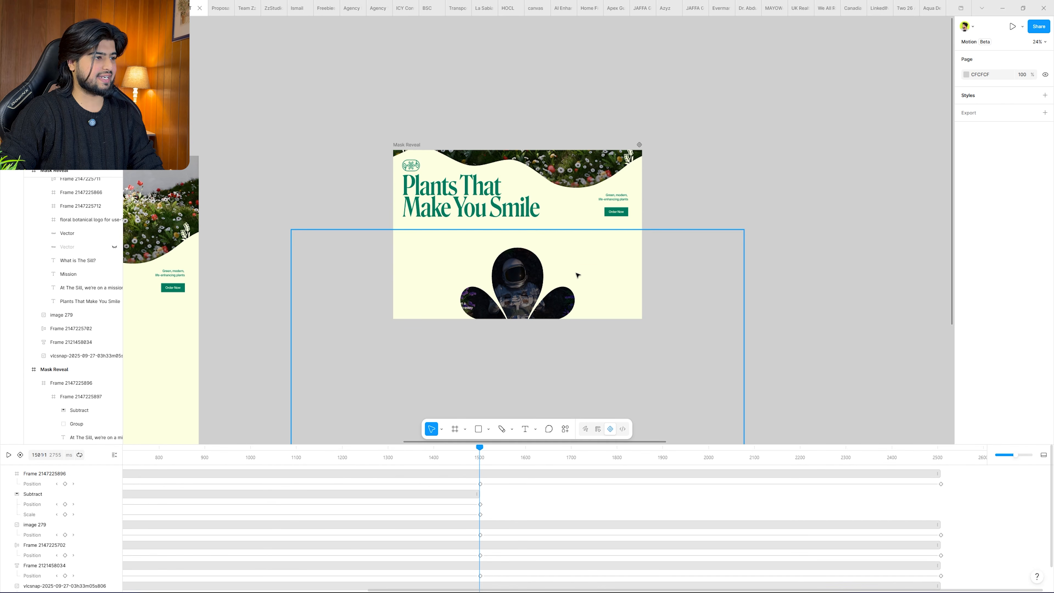
# At about 2500 ms, scale the Subtract layer to 634% and reposition it to about X 1222, Y 3239.
pyautogui.click(578, 275)
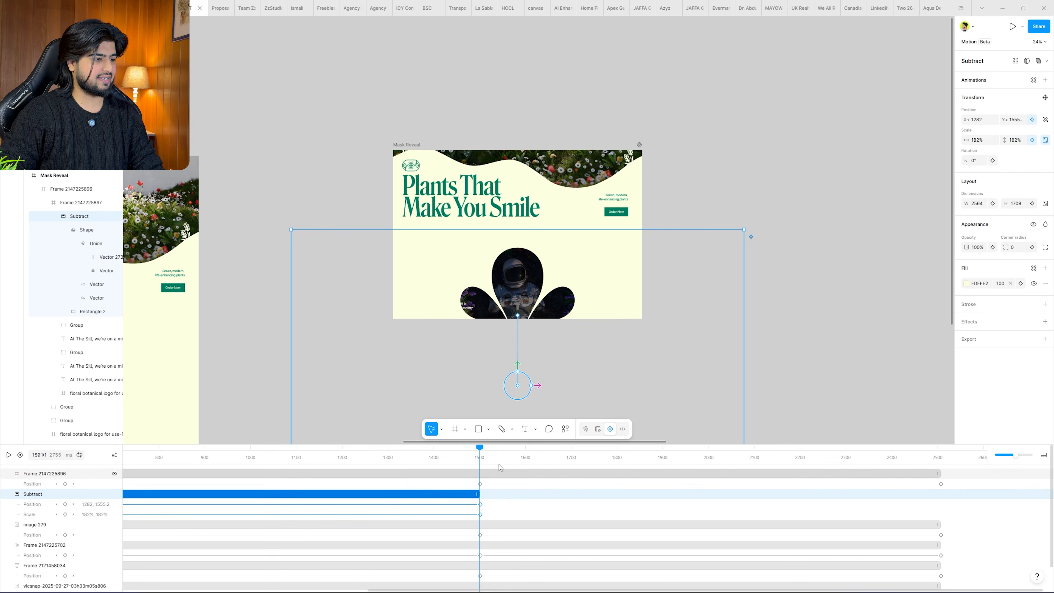
pyautogui.moveTo(479, 461); pyautogui.dragTo(943, 472)
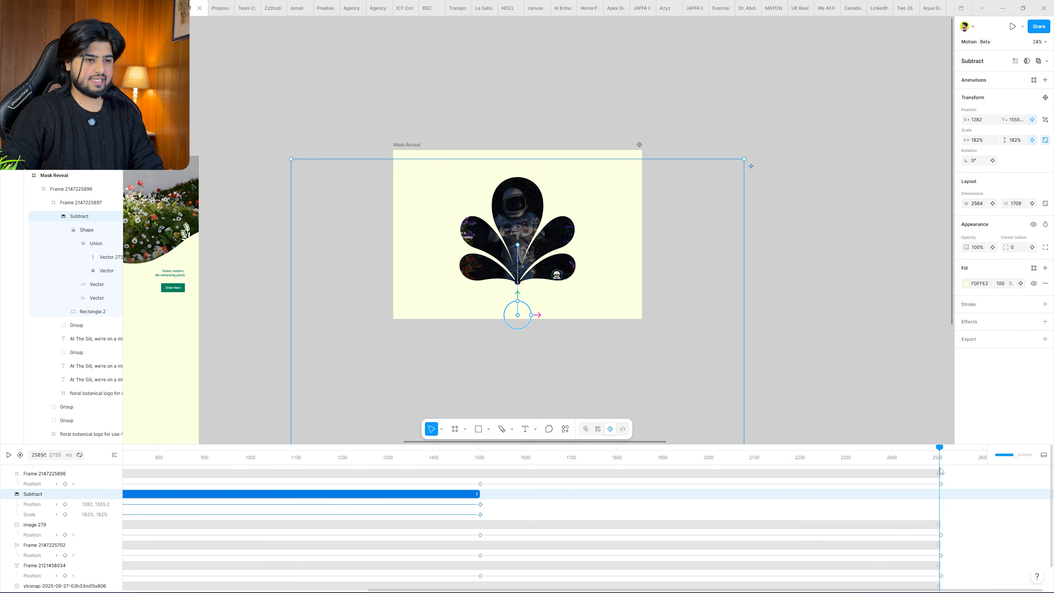
pyautogui.moveTo(1009, 140); pyautogui.dragTo(320, 140)
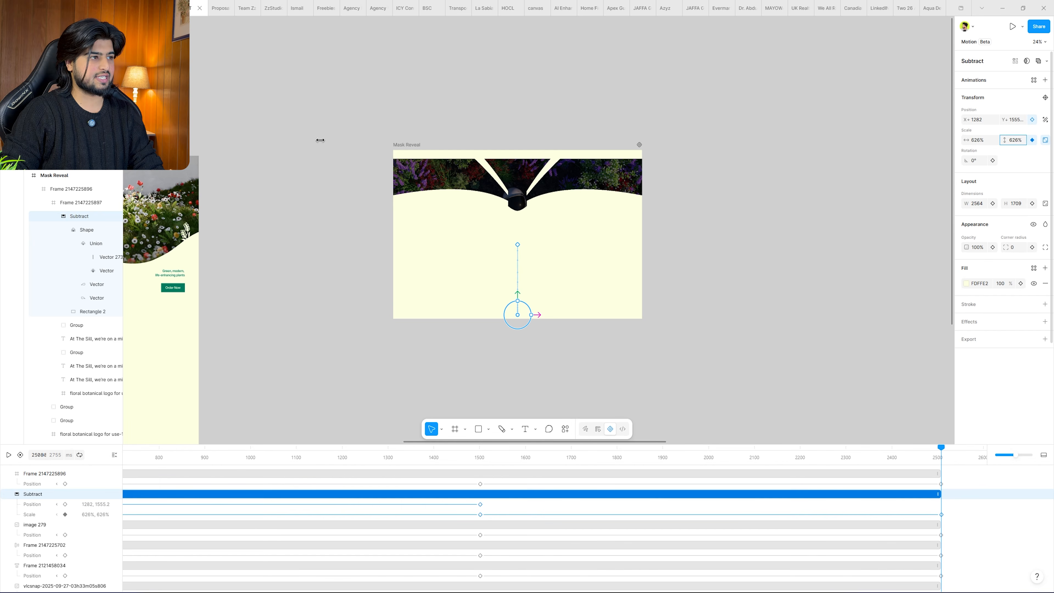
pyautogui.moveTo(522, 180); pyautogui.dragTo(519, 326)
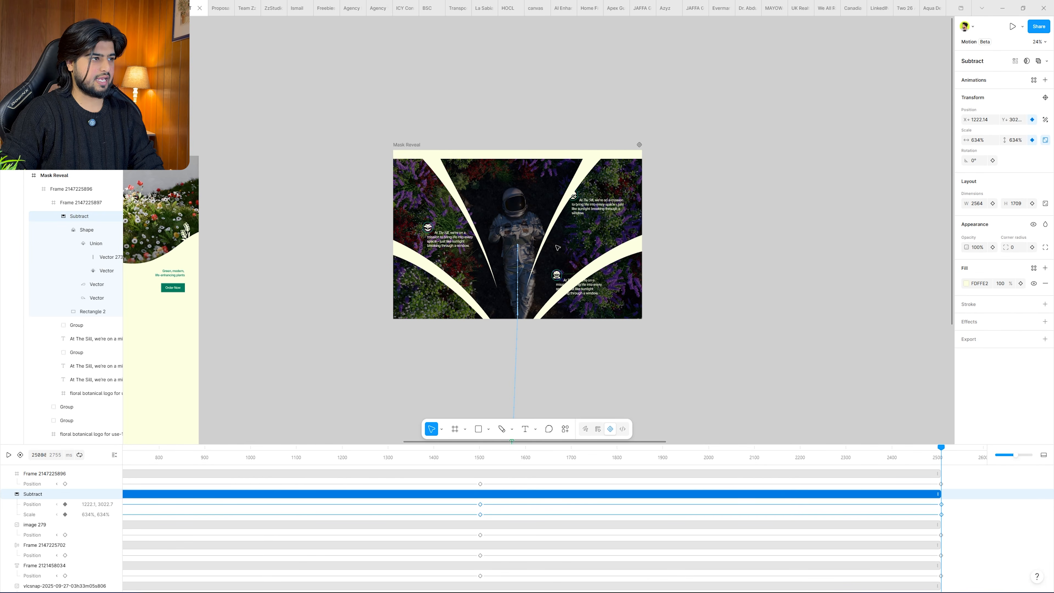
pyautogui.moveTo(557, 246)
pyautogui.mouseDown()
pyautogui.moveTo(557, 301)
pyautogui.moveTo(557, 267)
pyautogui.mouseUp()
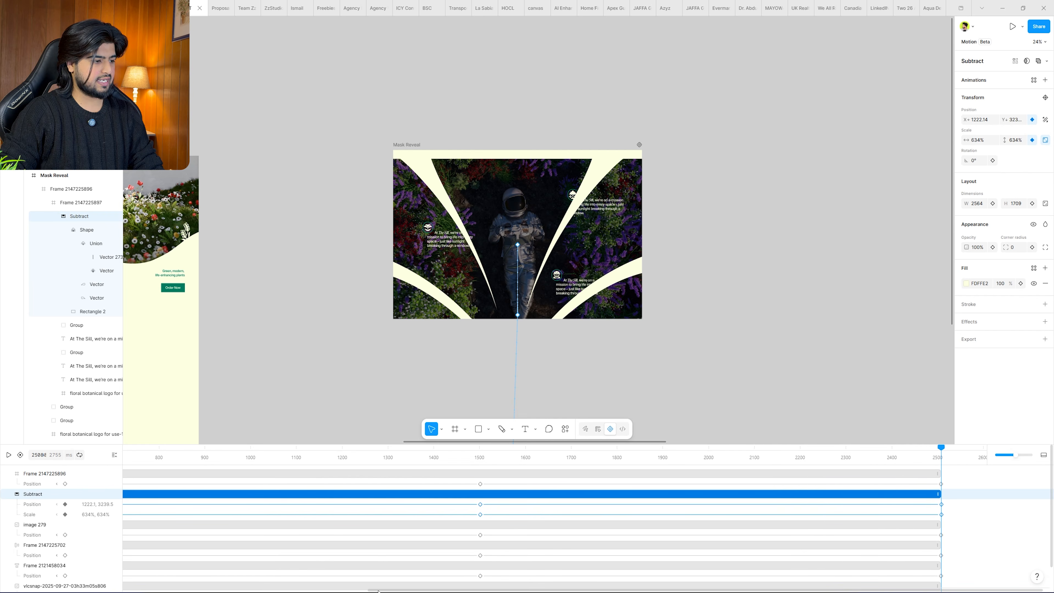
# Extend the duration to about 3791 ms and move the Mask Reveal frame's five direct child layers slightly up at 3500 ms.
pyautogui.moveTo(746, 590); pyautogui.dragTo(1052, 497)
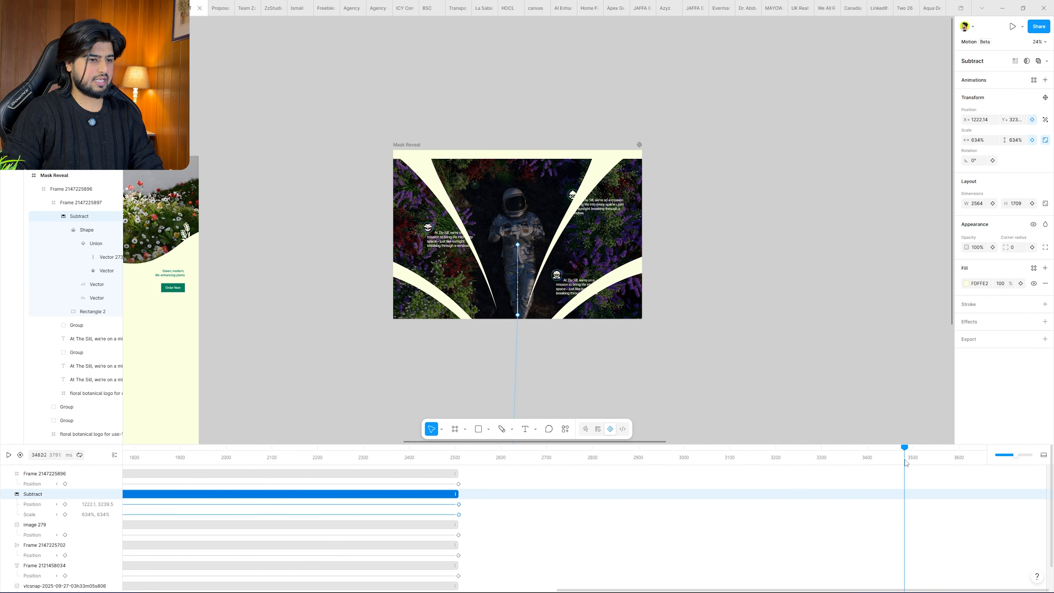
pyautogui.click(75, 207)
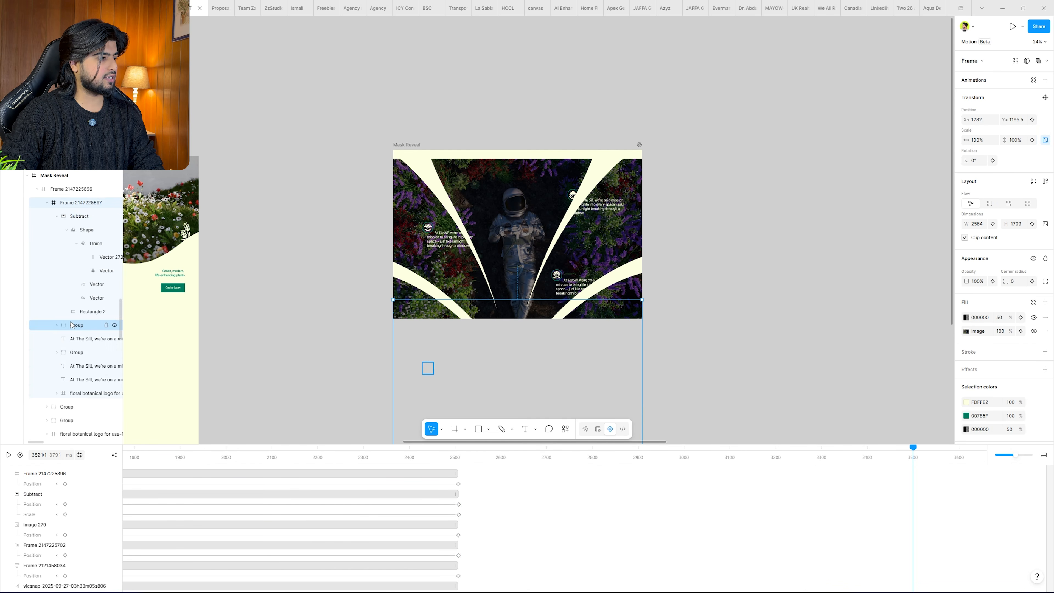
pyautogui.scroll(-3, 76, 316)
pyautogui.scroll(4, 73, 366)
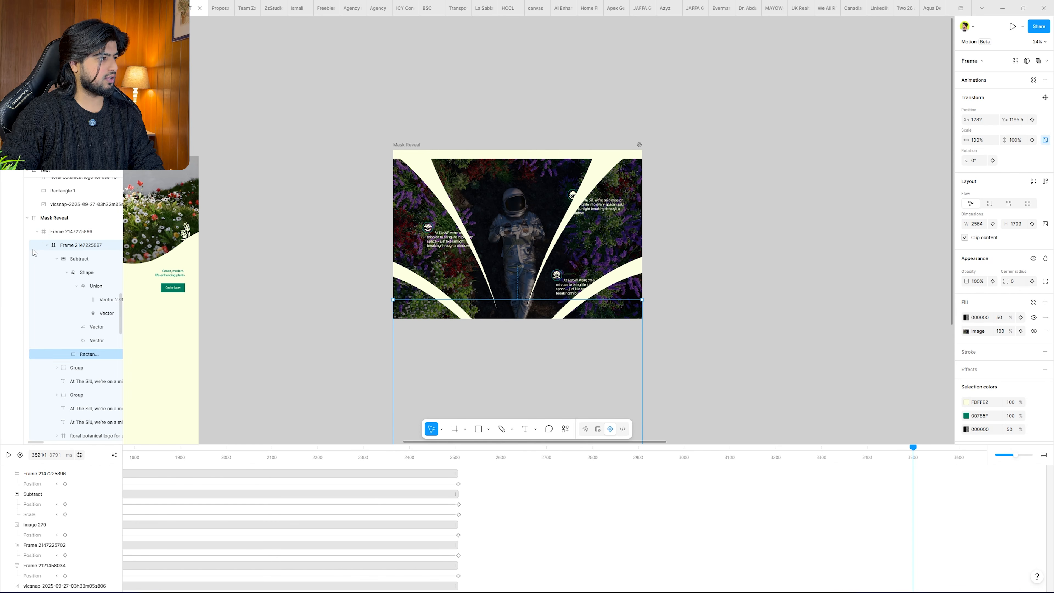
pyautogui.keyDown('shift'); pyautogui.click(47, 287); pyautogui.keyUp('shift')
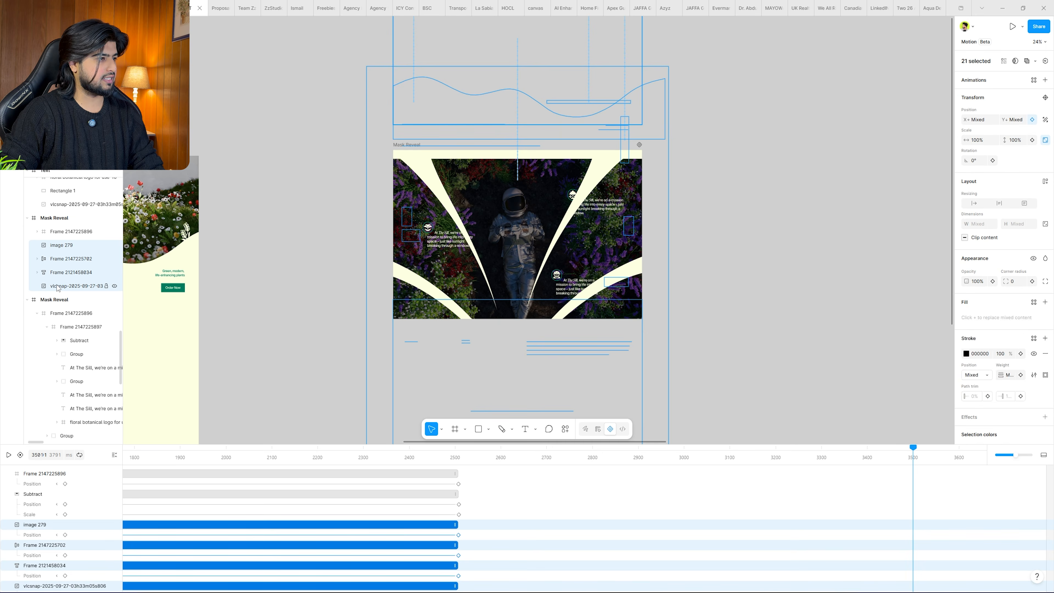
pyautogui.moveTo(582, 314); pyautogui.dragTo(581, 307)
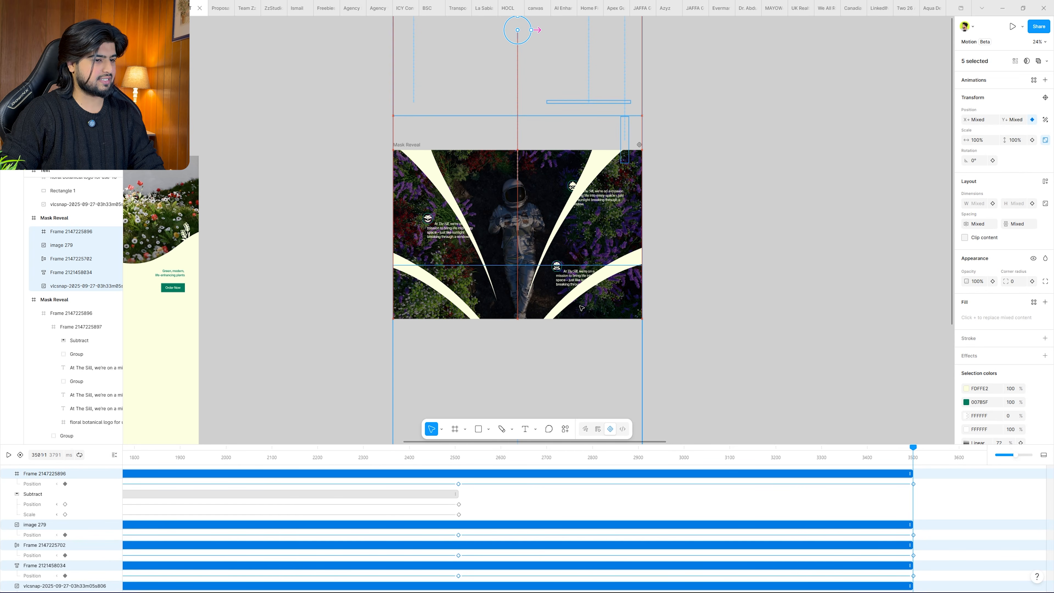
# At about 3500 ms, scale the Subtract layer to 1377% and reposition it to about X 1252, Y 7883.
pyautogui.click(459, 466)
pyautogui.click(460, 462)
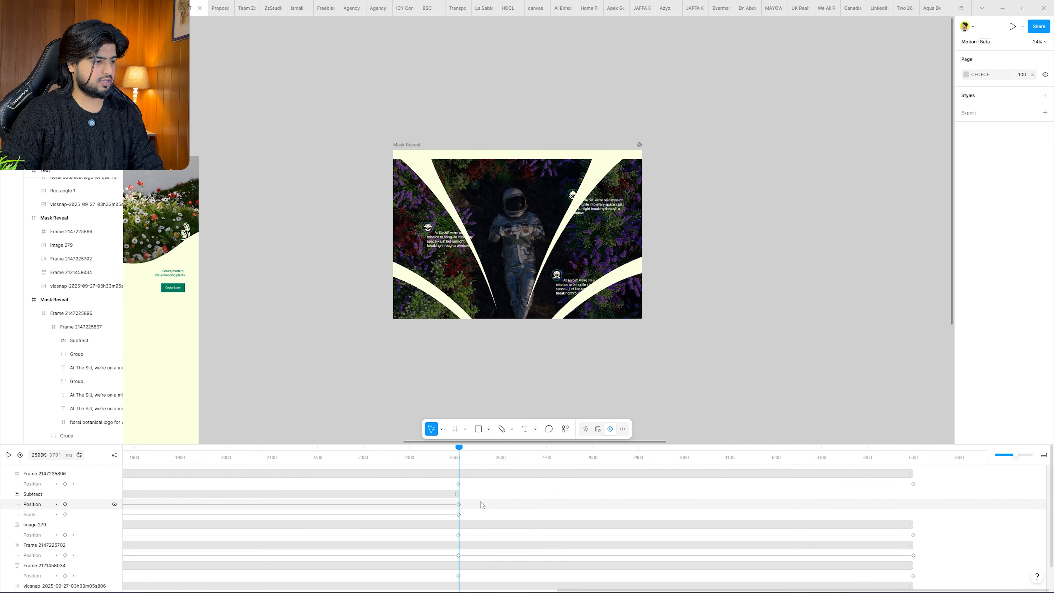
pyautogui.moveTo(463, 459); pyautogui.dragTo(905, 473)
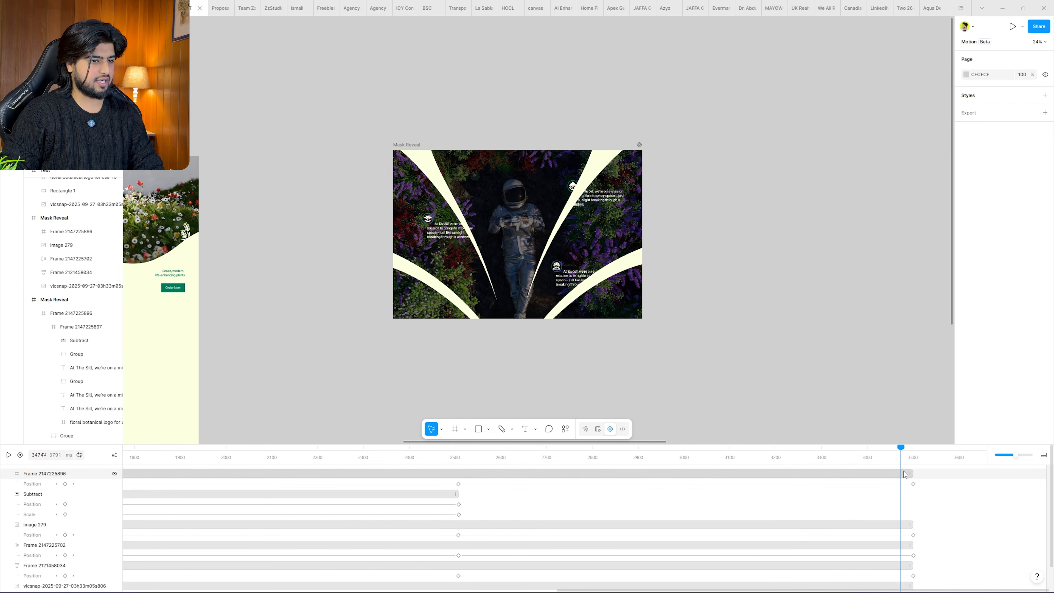
pyautogui.click(435, 497)
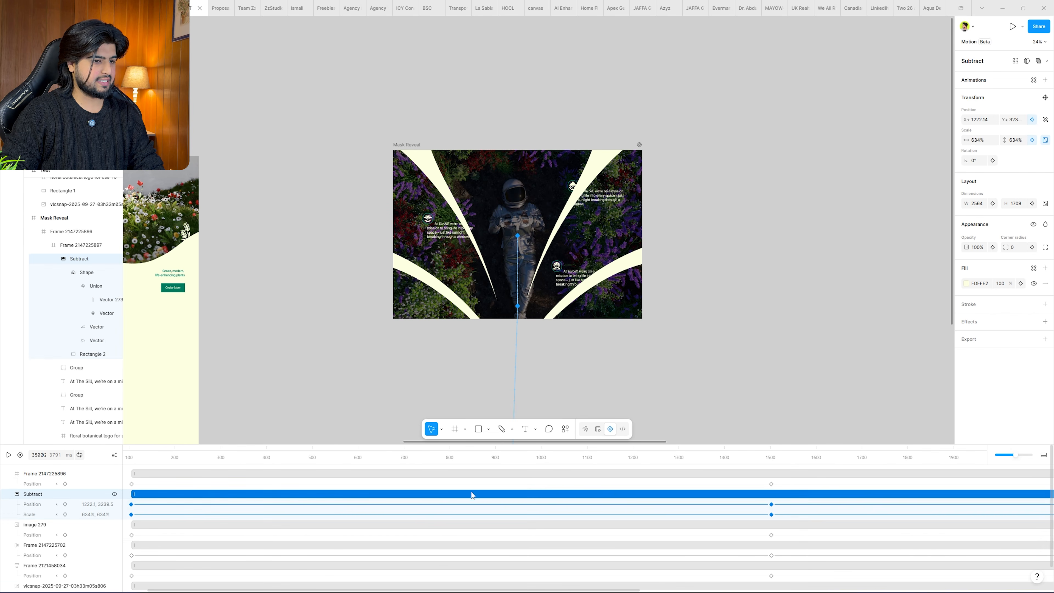
pyautogui.moveTo(573, 592); pyautogui.dragTo(959, 591)
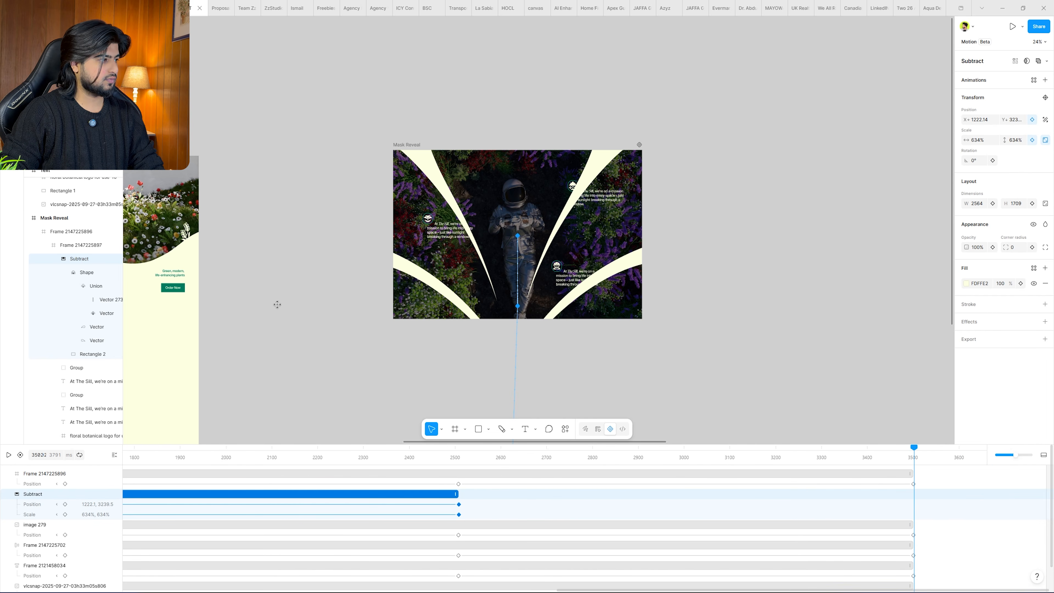
pyautogui.click(93, 259)
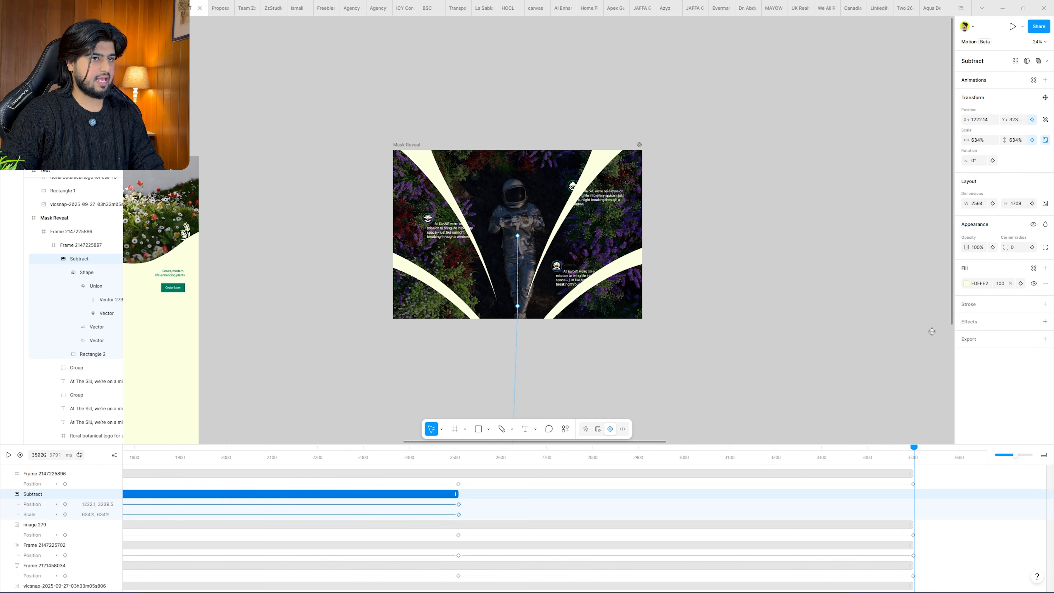
pyautogui.moveTo(1007, 139); pyautogui.dragTo(527, 372)
pyautogui.moveTo(544, 177); pyautogui.dragTo(568, 235)
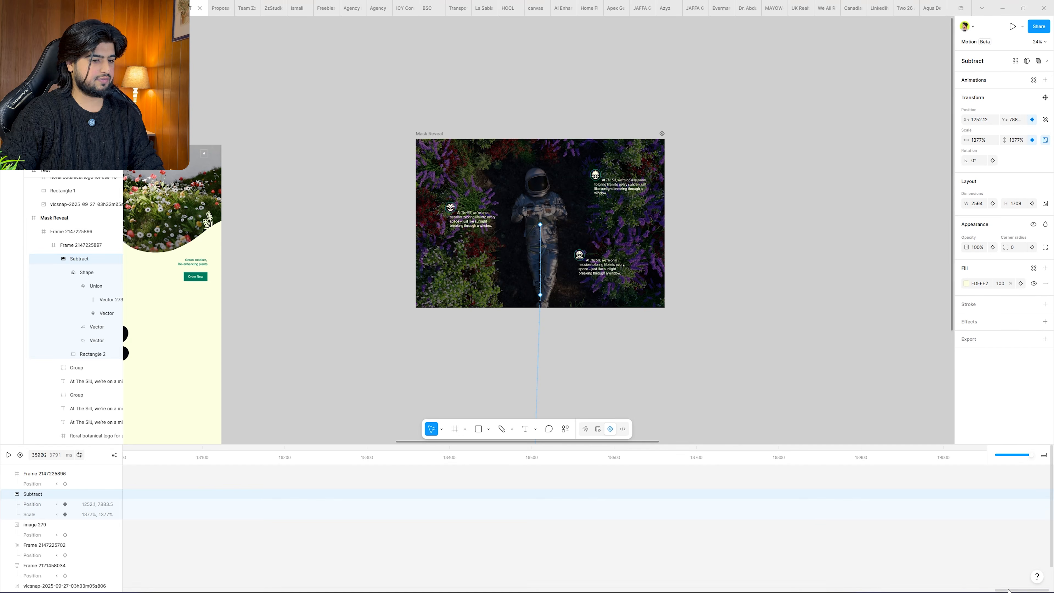
# Play the Mask Reveal animation from the start of the timeline to check the full sequence.
pyautogui.moveTo(1009, 589); pyautogui.dragTo(8, 585)
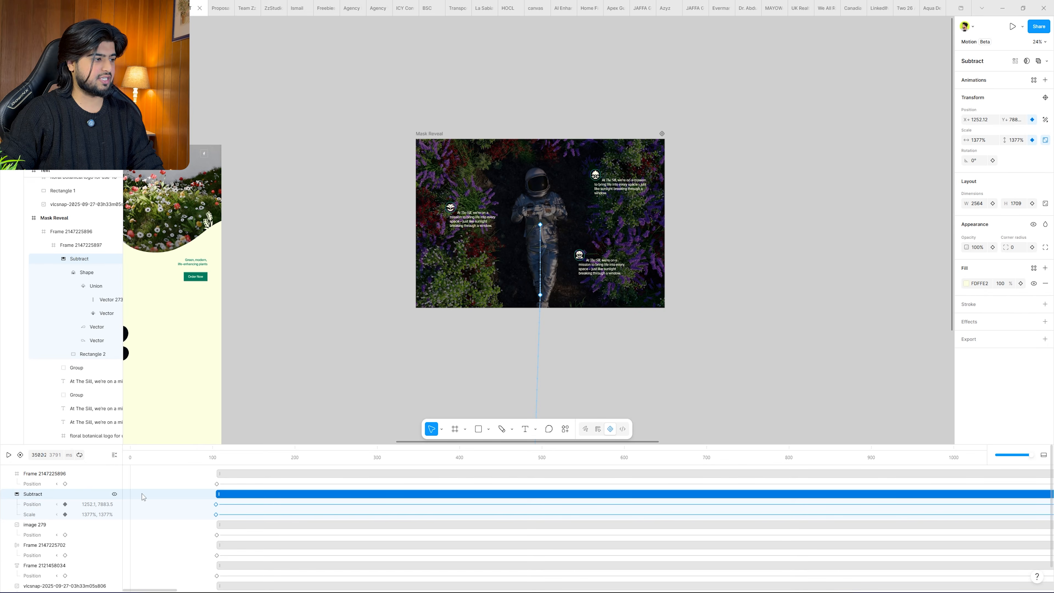
pyautogui.click(185, 463)
pyautogui.click(853, 261)
pyautogui.press('space')
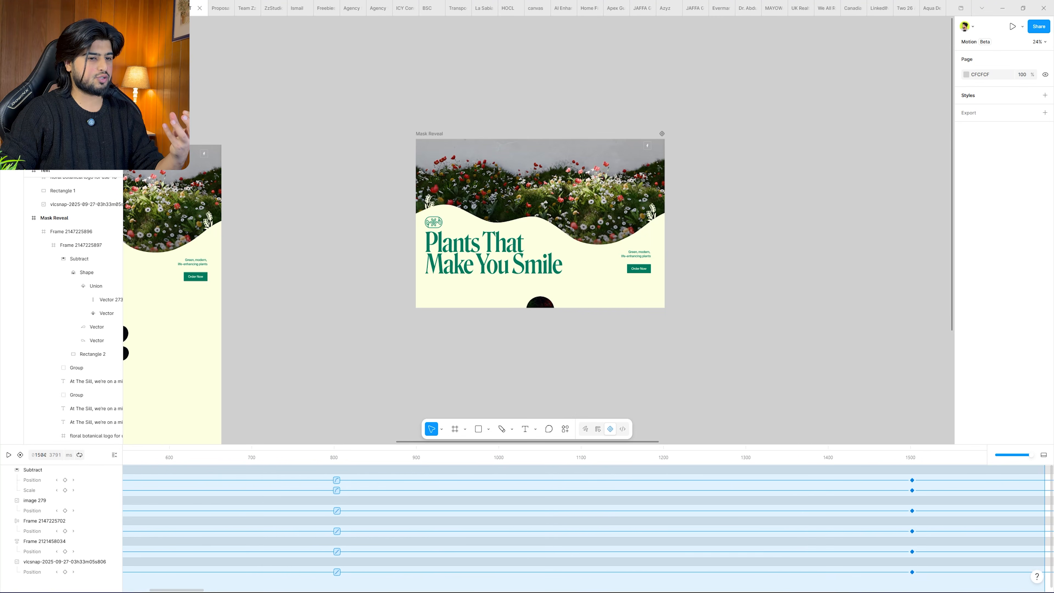
# Select all layers' keyframes through 3500 ms and give them a custom bezier easing of 0.43, 0.01, 0.1, 0.99.
pyautogui.hscroll(3, 581, 524)
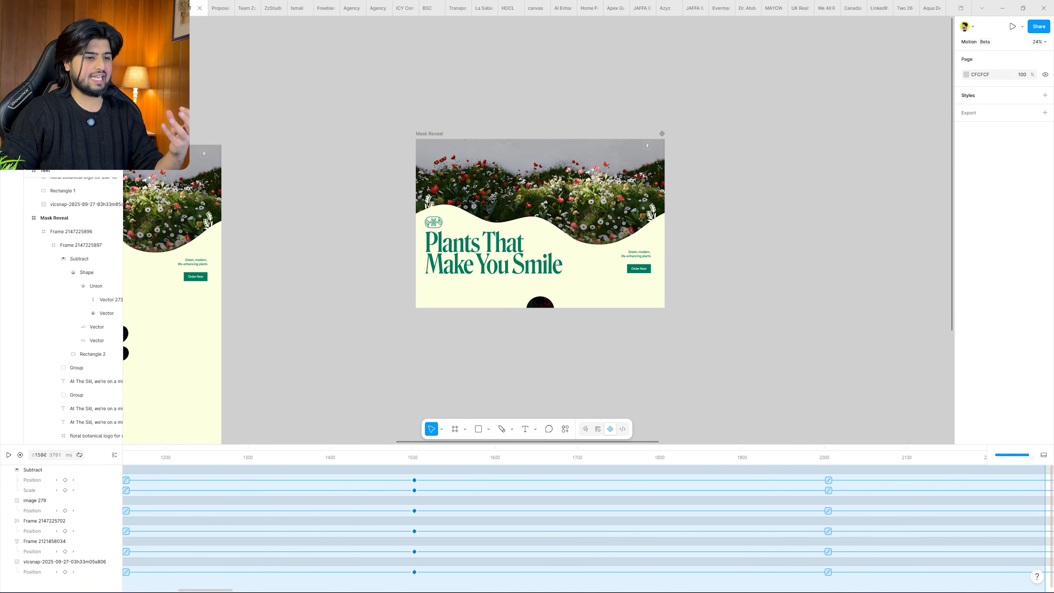
pyautogui.hscroll(12, 581, 523)
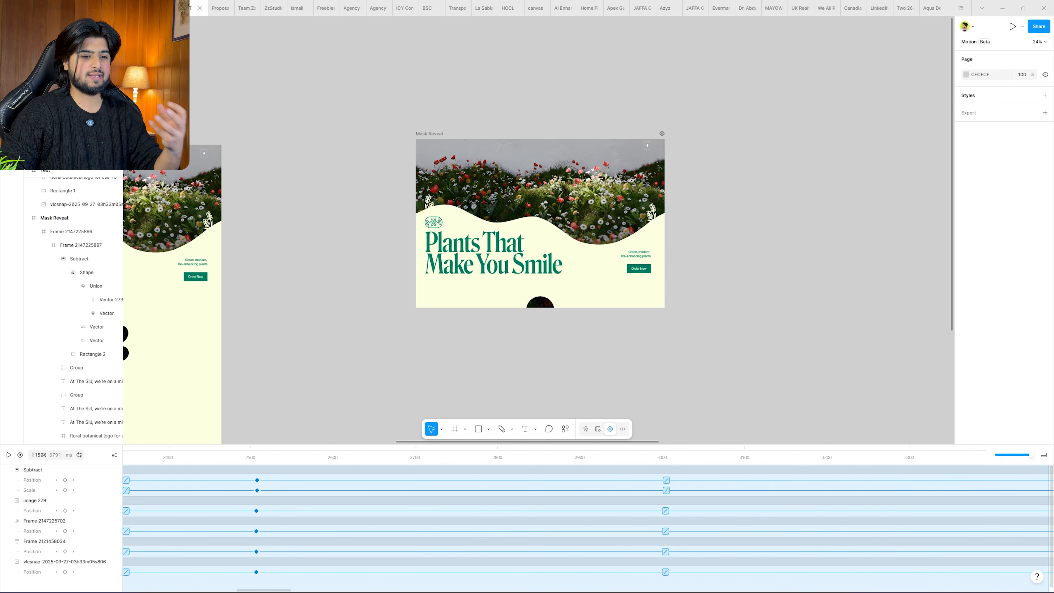
pyautogui.hscroll(4, 581, 523)
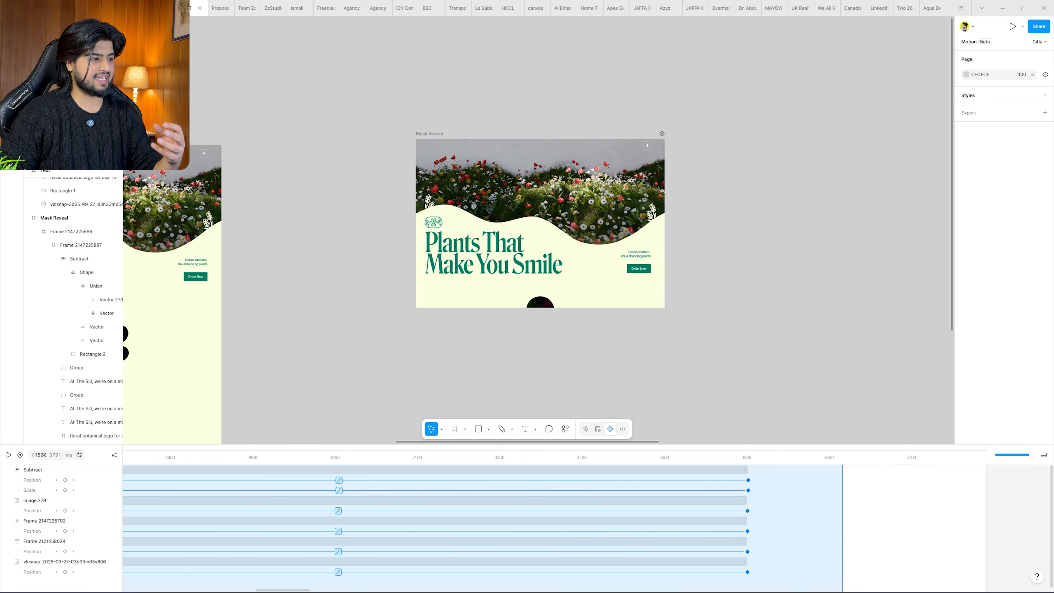
pyautogui.moveTo(842, 591); pyautogui.dragTo(839, 587)
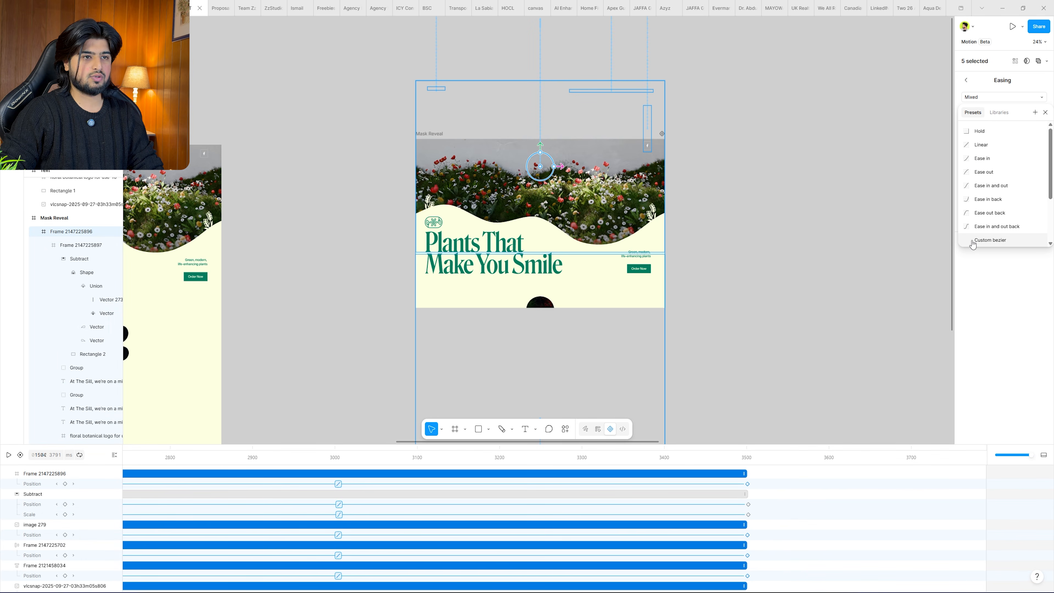
pyautogui.click(990, 240)
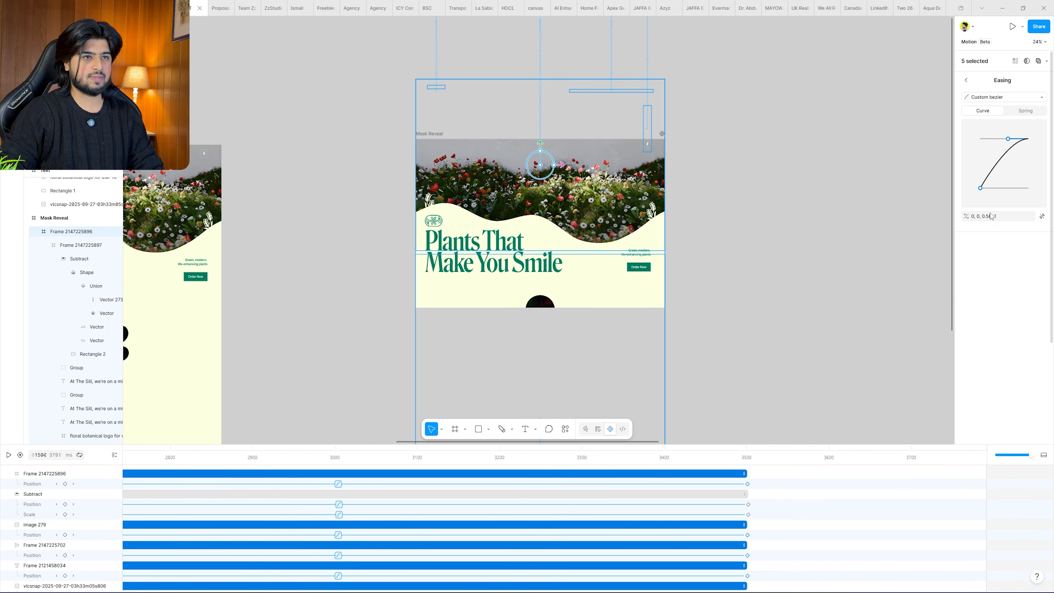
pyautogui.moveTo(1008, 139); pyautogui.dragTo(984, 138)
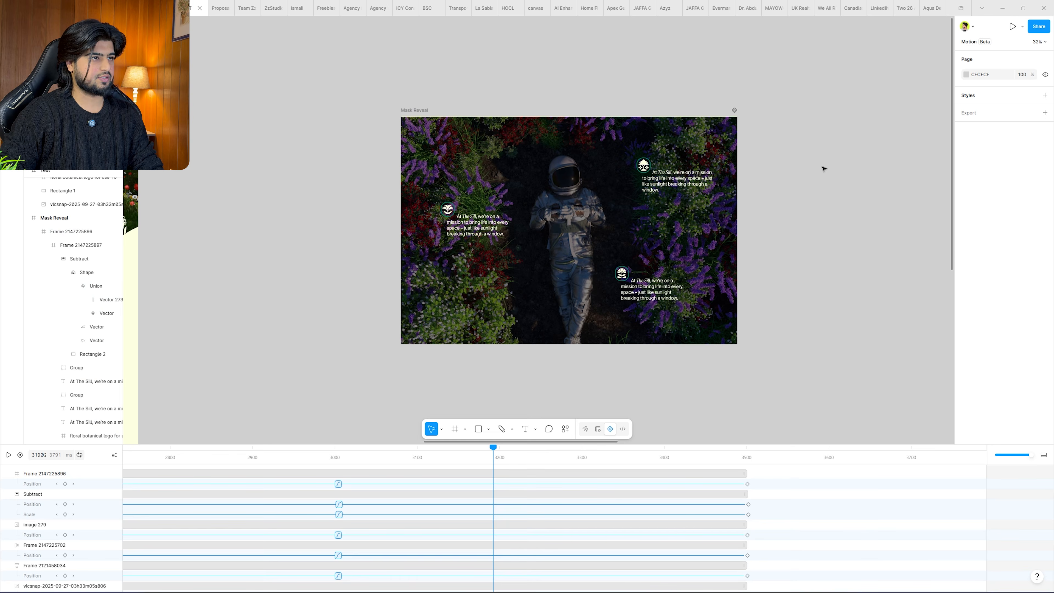
# Play back the newly eased sequence to inspect how the cutout opens onto the astronaut image.
pyautogui.scroll(1, 797, 158)
pyautogui.moveTo(795, 180); pyautogui.dragTo(798, 165)
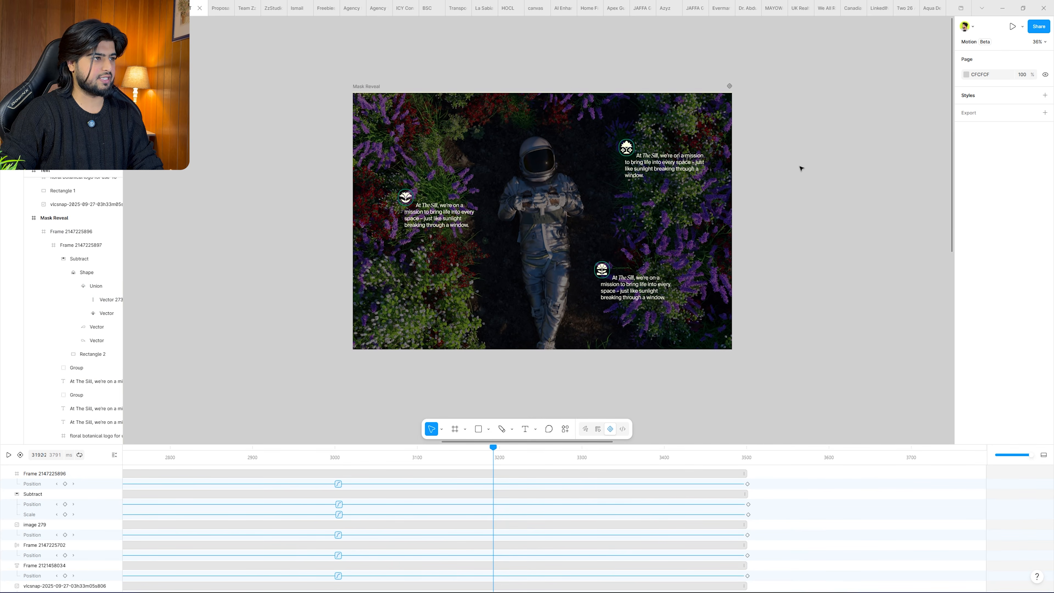
pyautogui.press('space')
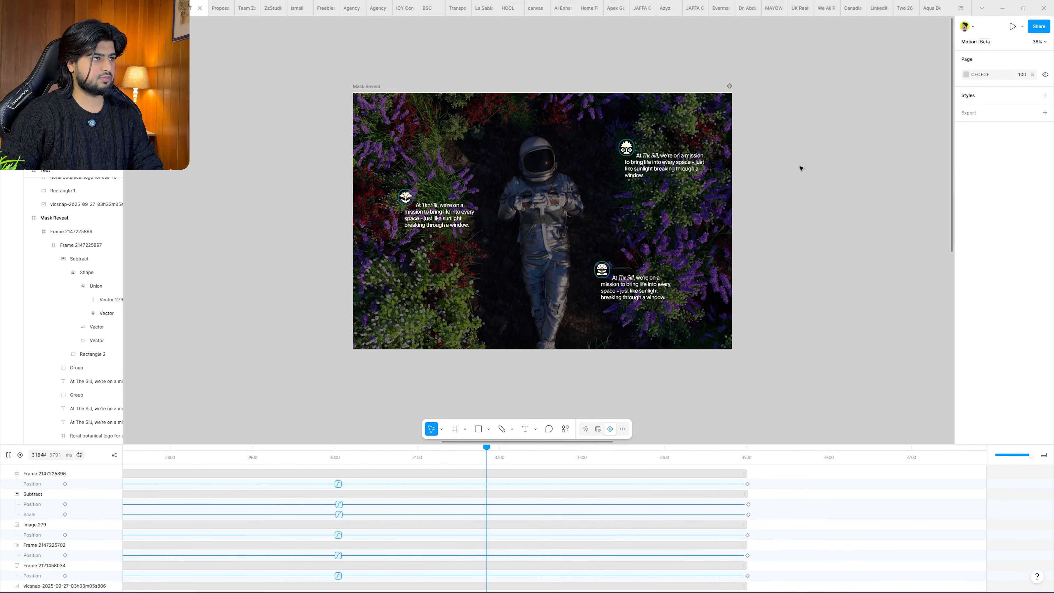
pyautogui.press('space')
pyautogui.press('space')
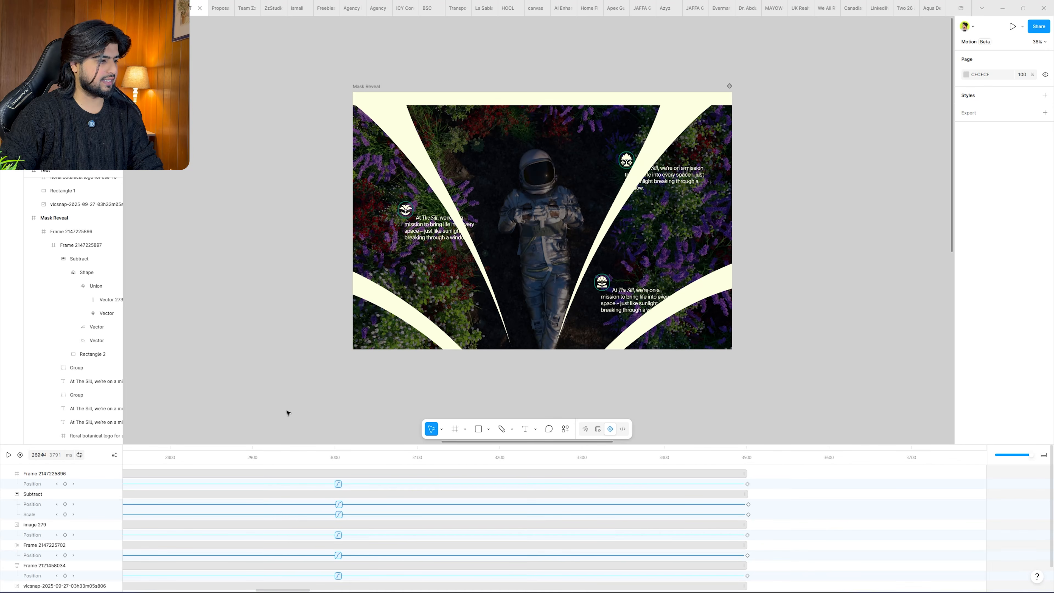
# Place the playhead on the keyframes near 2500 ms and select the Mask Reveal frame's five direct child layers.
pyautogui.scroll(-5, 309, 398)
pyautogui.hscroll(-3, 450, 465)
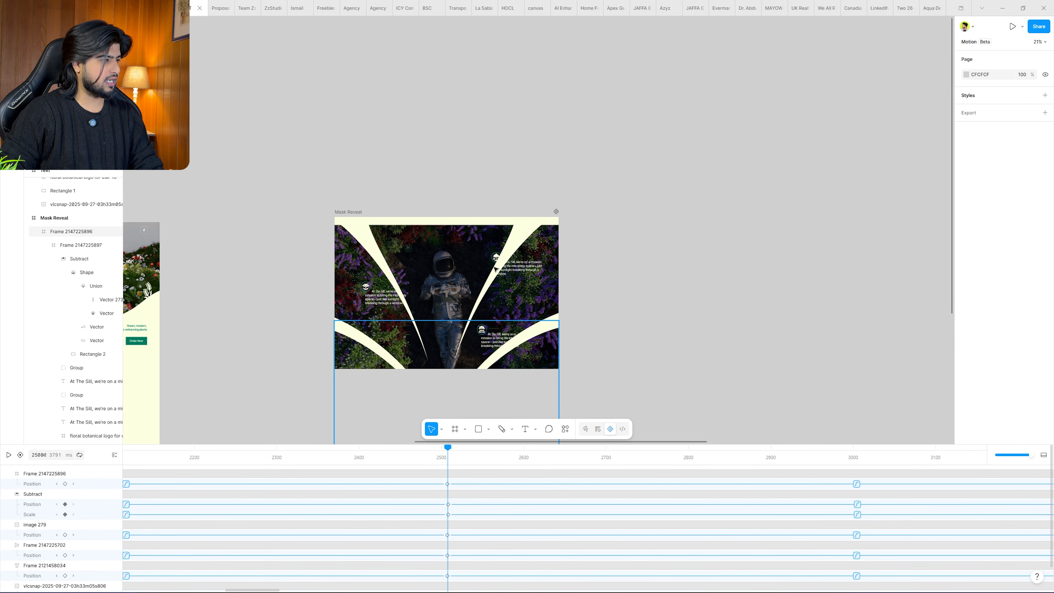
pyautogui.keyDown('ctrl'); pyautogui.click(472, 251); pyautogui.keyUp('ctrl')
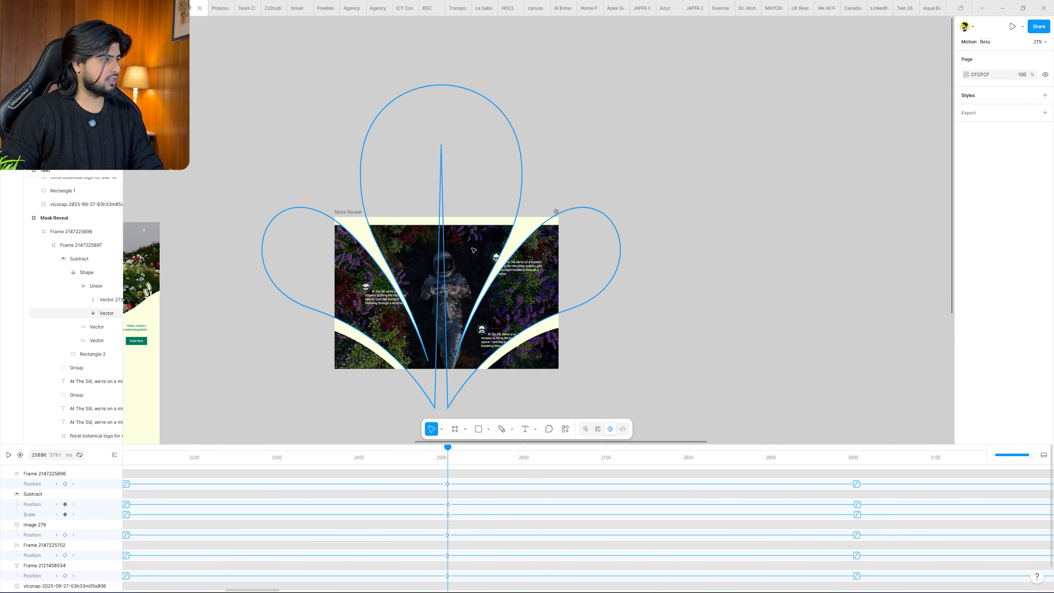
pyautogui.click(54, 234)
pyautogui.scroll(3, 83, 328)
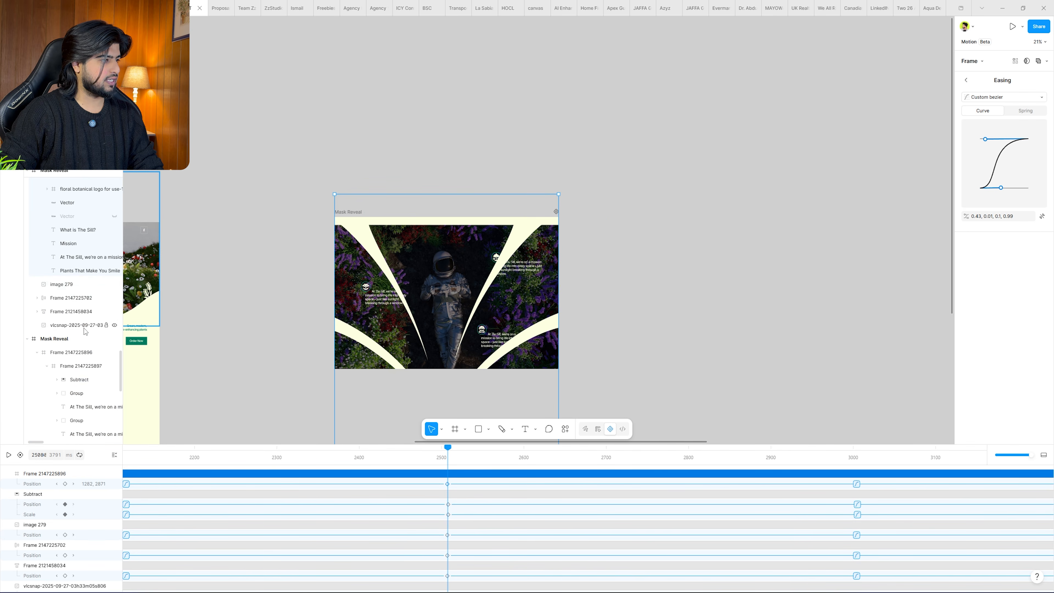
pyautogui.keyDown('shift'); pyautogui.click(83, 325); pyautogui.keyUp('shift')
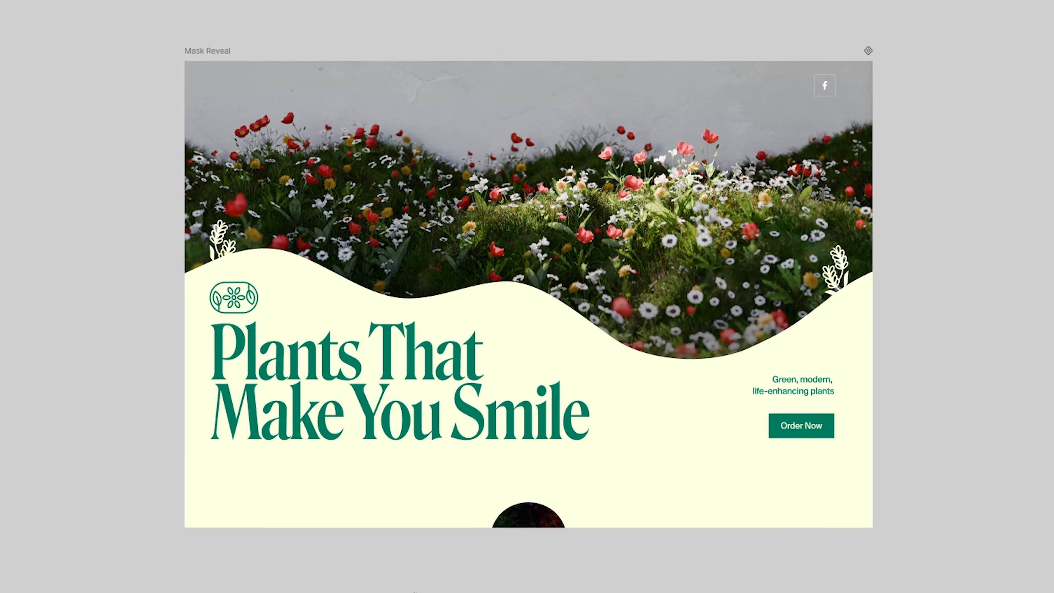
# Preview the Mask Reveal animation up close, from the flower hero section to the leaf-shaped astronaut cutout.
pyautogui.scroll(-7, 812, 534)
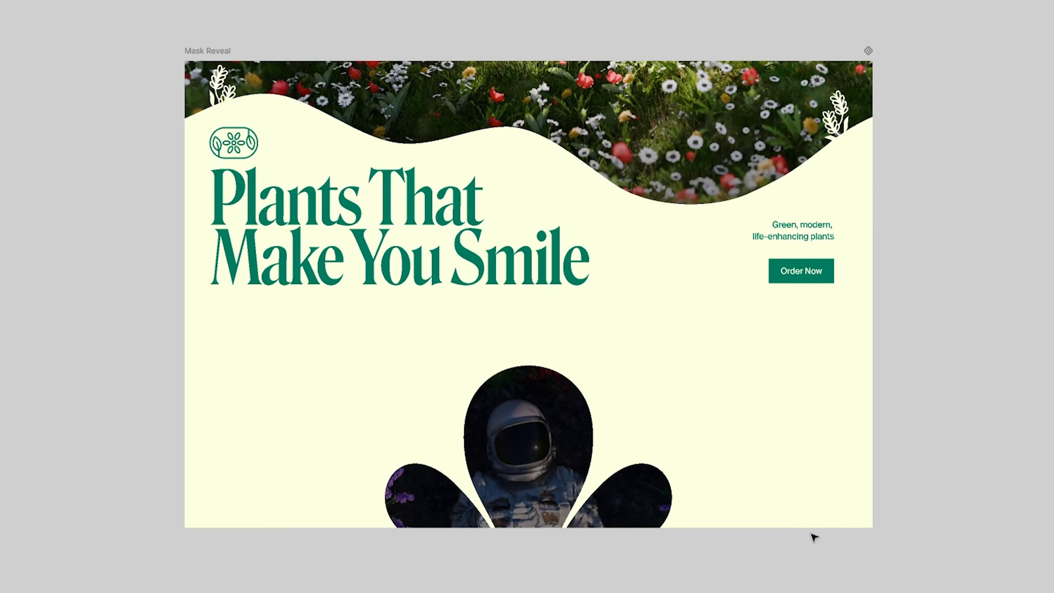
pyautogui.scroll(-5, 811, 534)
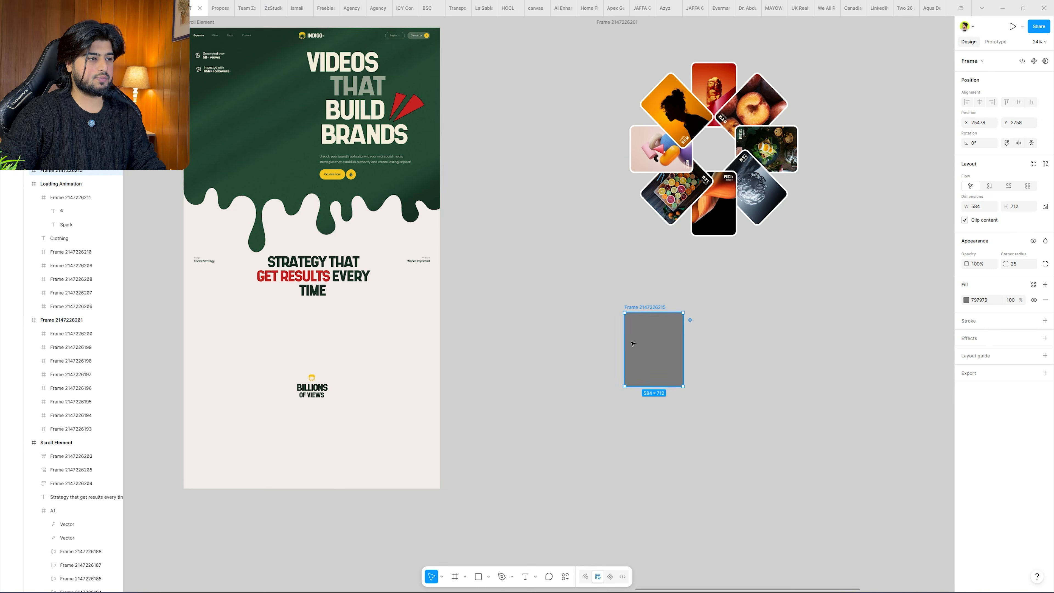
# Wrap the grey card in its own frame and enlarge that frame around it to 1901 × 1901.
pyautogui.rightClick(657, 339)
pyautogui.click(675, 407)
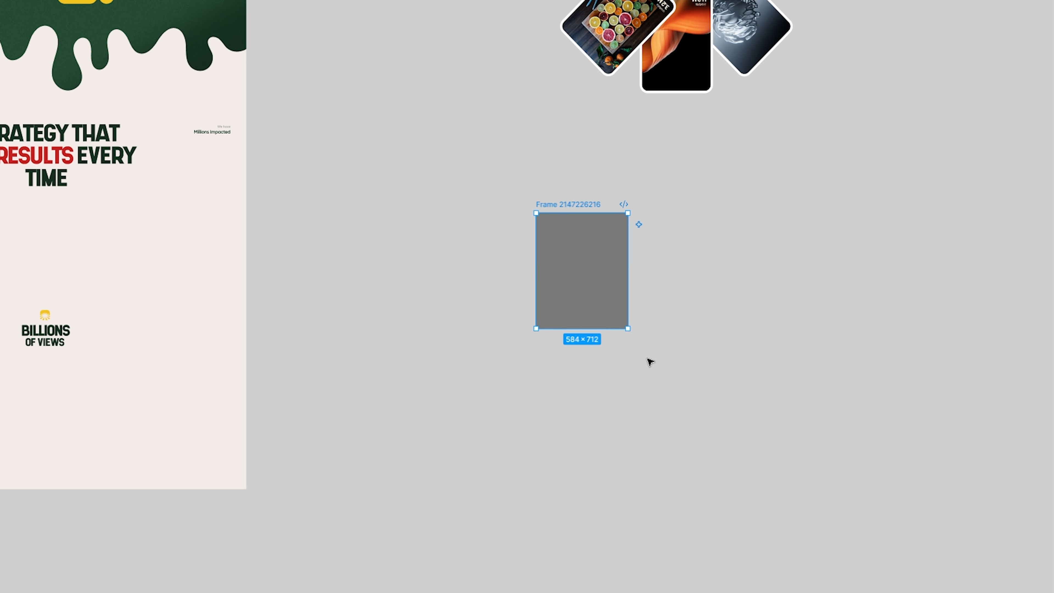
pyautogui.moveTo(628, 291); pyautogui.dragTo(690, 291)
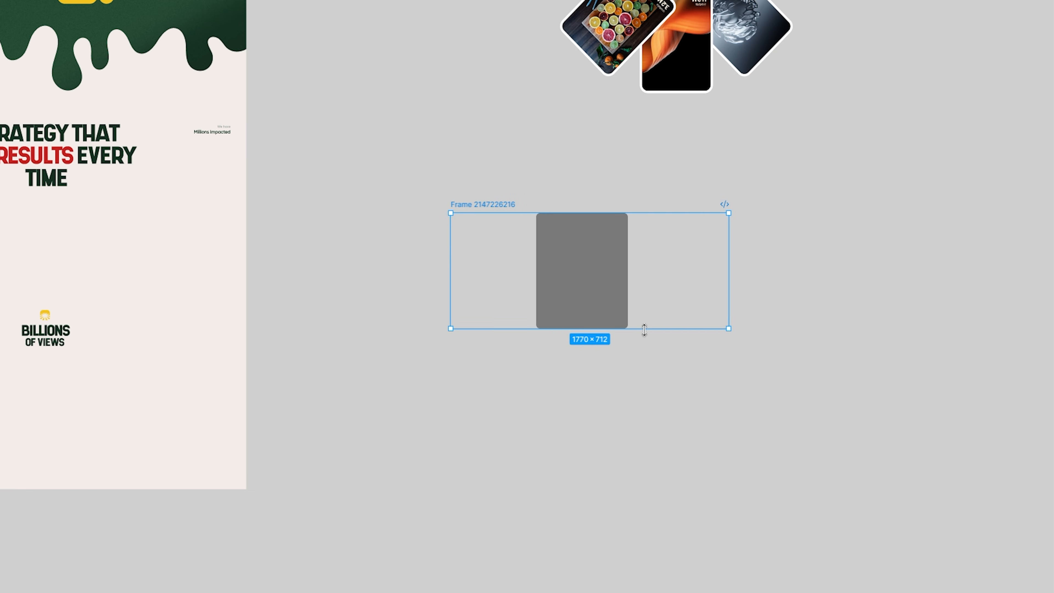
pyautogui.moveTo(644, 329); pyautogui.dragTo(643, 463)
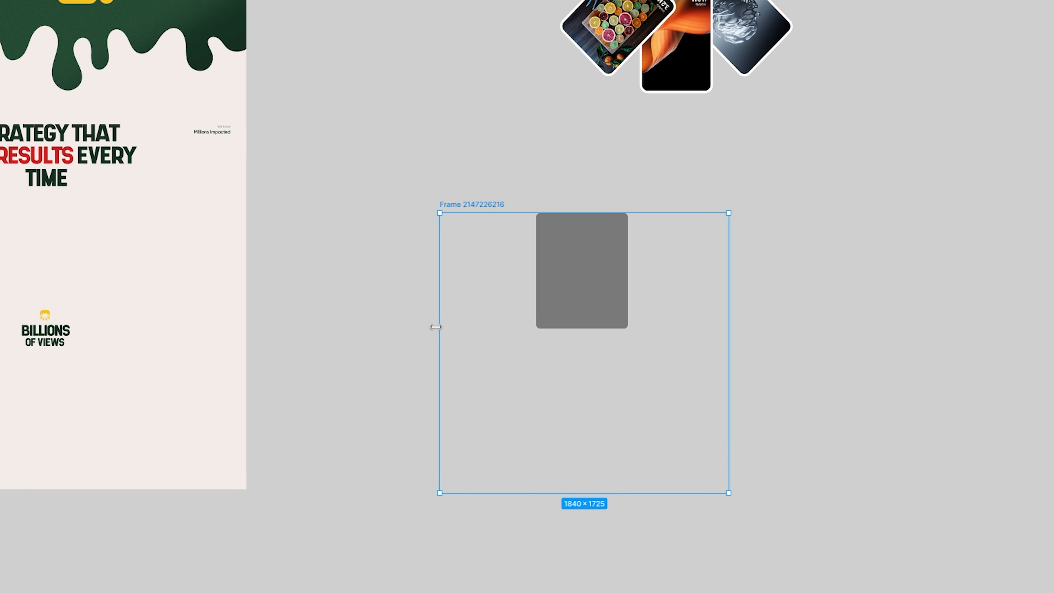
pyautogui.moveTo(436, 327); pyautogui.dragTo(426, 327)
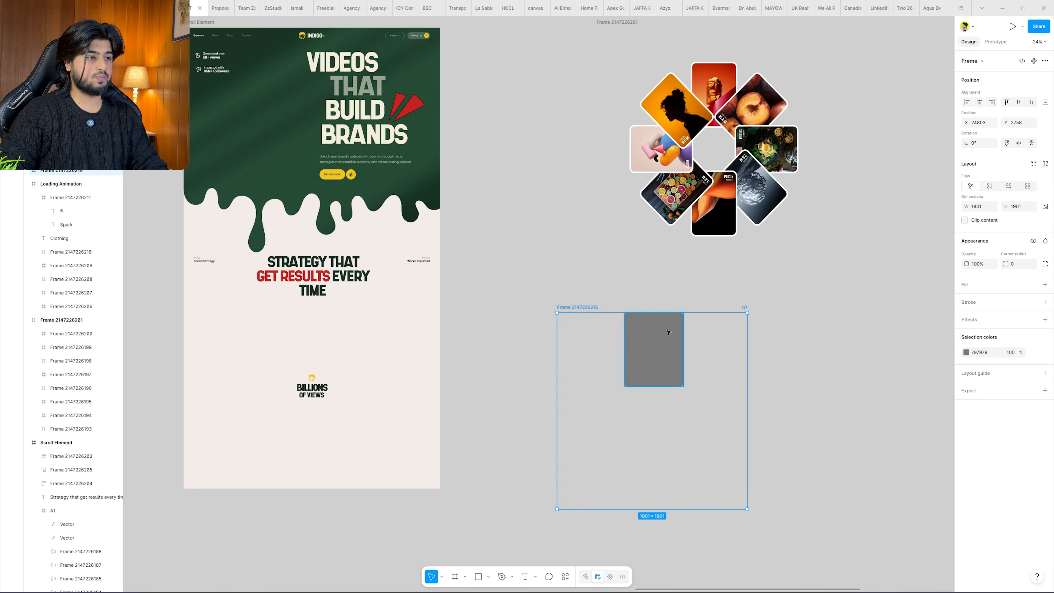
pyautogui.hscroll(1, 670, 335)
# Duplicate the card's frame rotated by -45°, and repeat the rotated duplicate until eight cards form a full ring.
pyautogui.moveTo(541, 310); pyautogui.dragTo(562, 310)
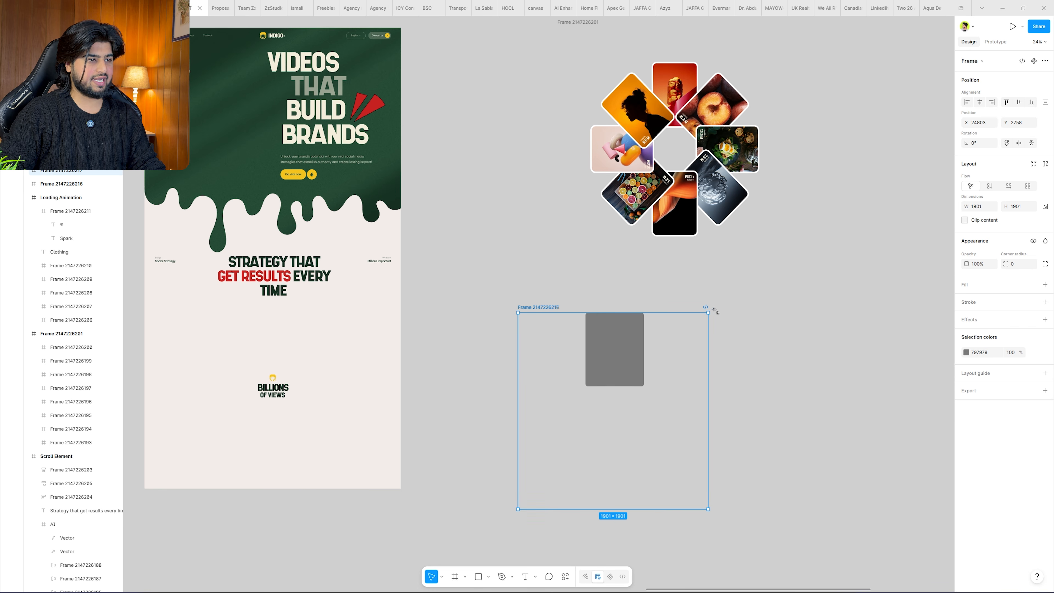
pyautogui.moveTo(715, 310); pyautogui.dragTo(747, 380)
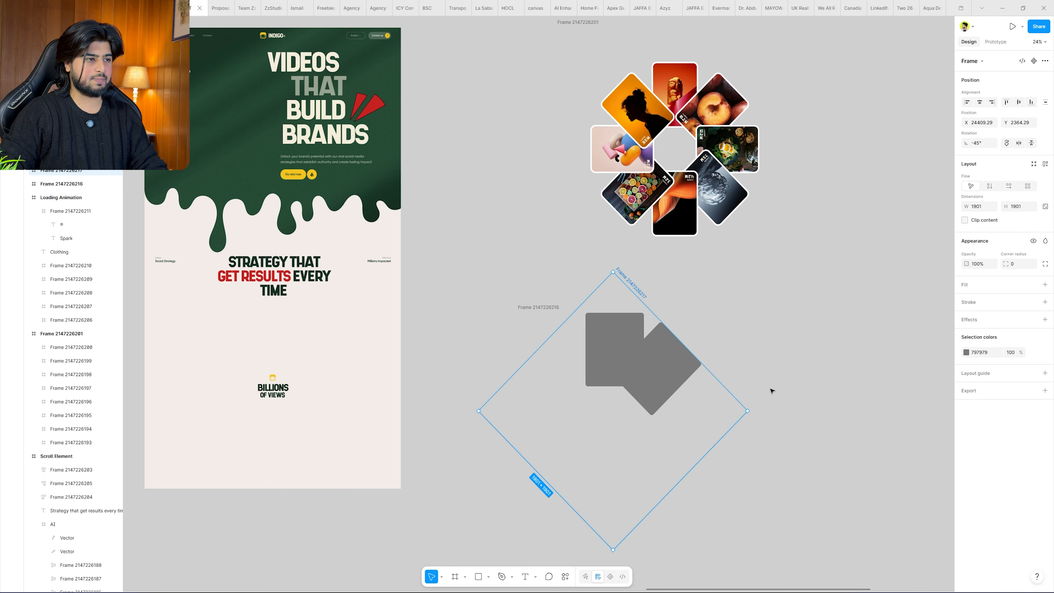
pyautogui.hotkey('ctrl', 'd')
pyautogui.hotkey('ctrl', 'd')
pyautogui.hotkey('ctrl', 'd')
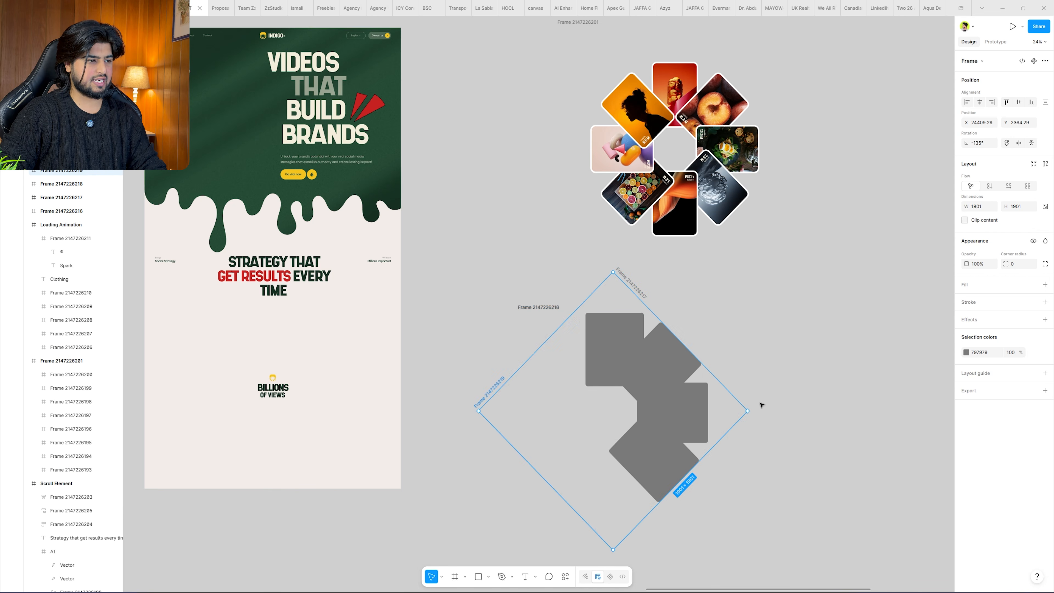
pyautogui.hotkey('ctrl', 'd')
pyautogui.hotkey('ctrl', 'd')
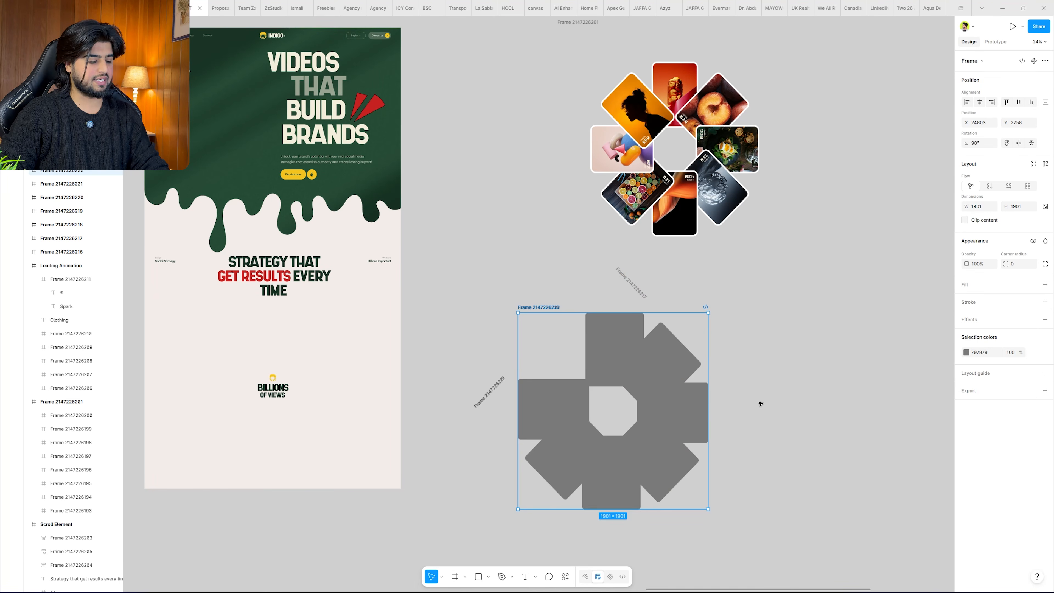
pyautogui.hotkey('ctrl', 'd')
pyautogui.click(774, 396)
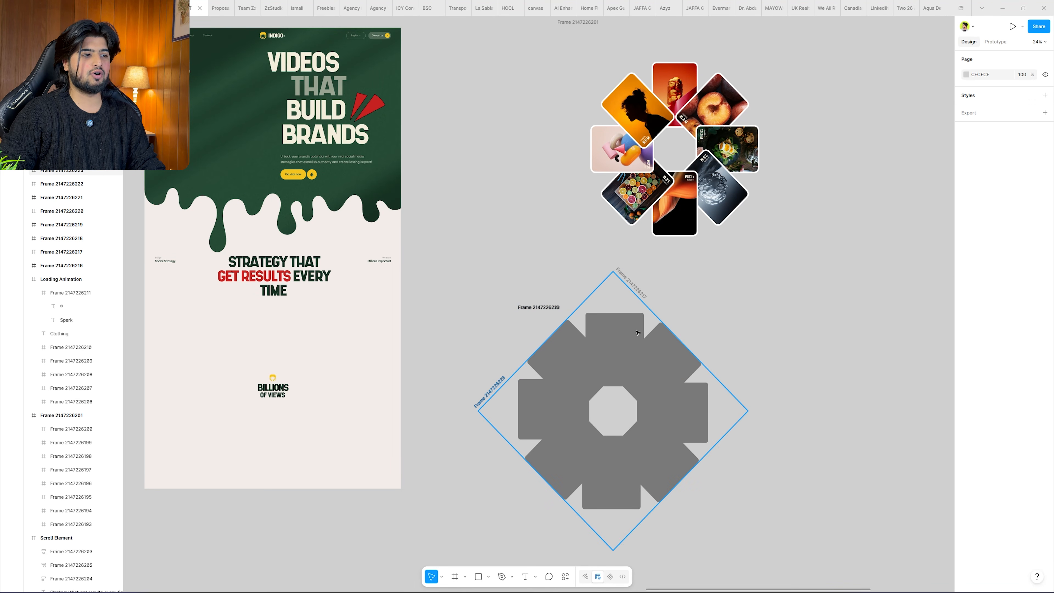
# Move the photo card ring's frame upward, clear of the grey card ring.
pyautogui.moveTo(427, 249); pyautogui.dragTo(764, 500)
pyautogui.click(753, 536)
pyautogui.moveTo(750, 542); pyautogui.dragTo(427, 296)
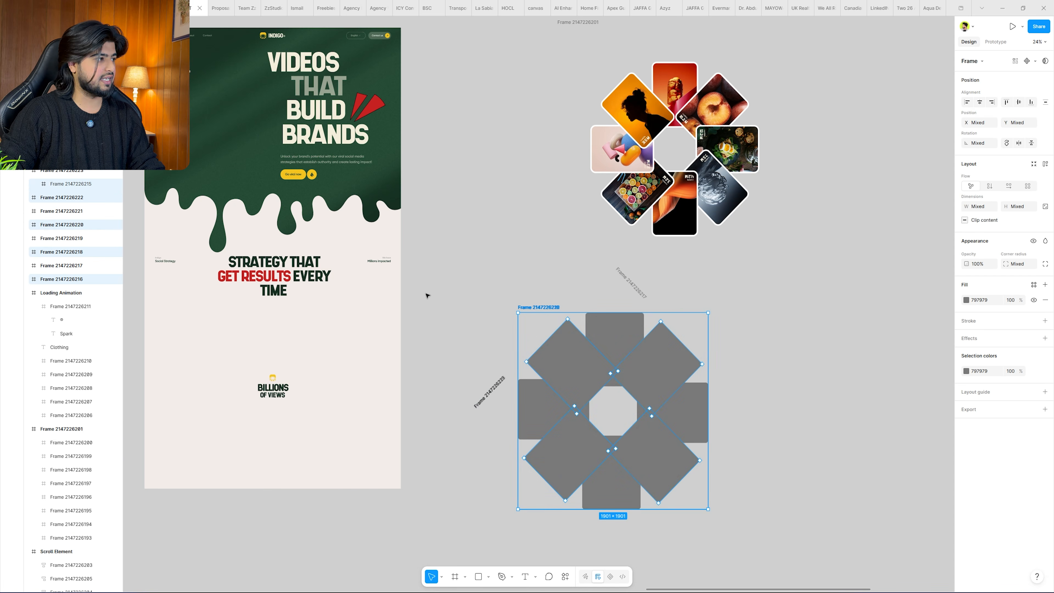
pyautogui.click(42, 210)
pyautogui.scroll(-2, 638, 334)
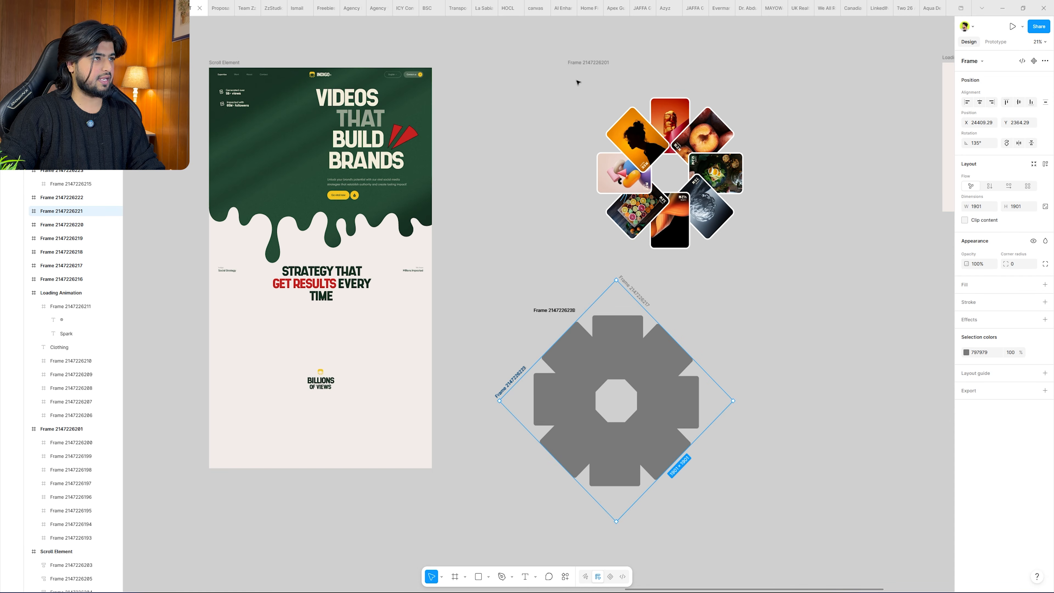
pyautogui.moveTo(588, 62); pyautogui.dragTo(585, 45)
pyautogui.moveTo(742, 444); pyautogui.dragTo(747, 348)
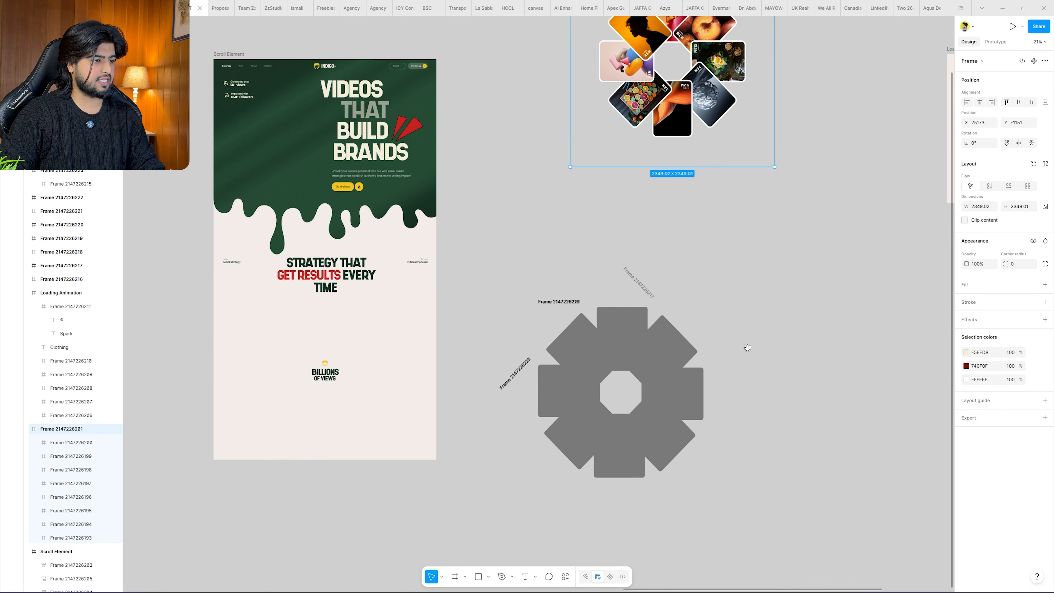
# Wrap all eight rotated card frames of the grey ring in one new frame.
pyautogui.moveTo(486, 235); pyautogui.dragTo(793, 556)
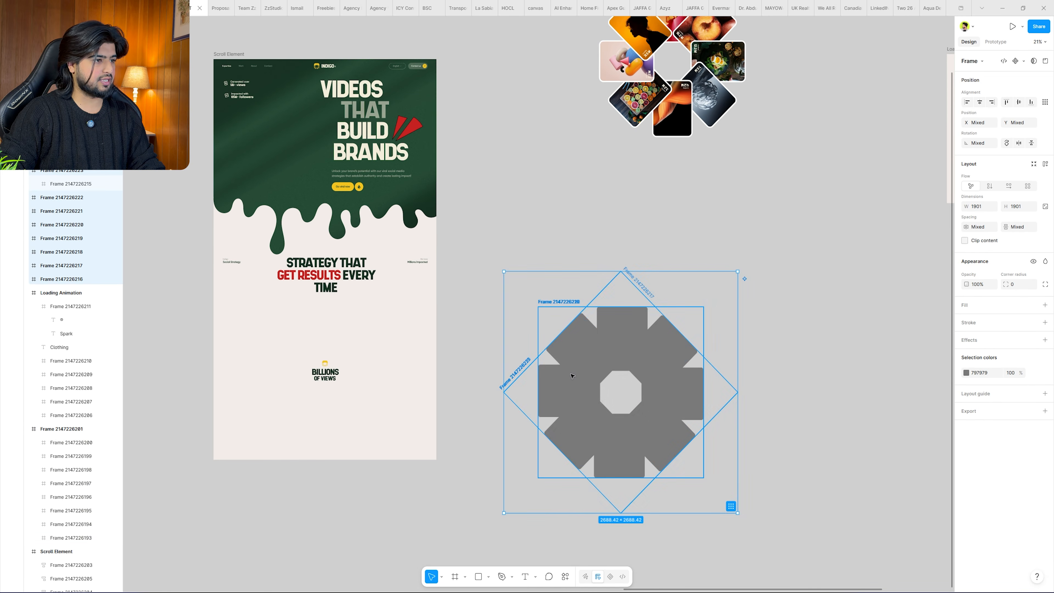
pyautogui.rightClick(574, 266)
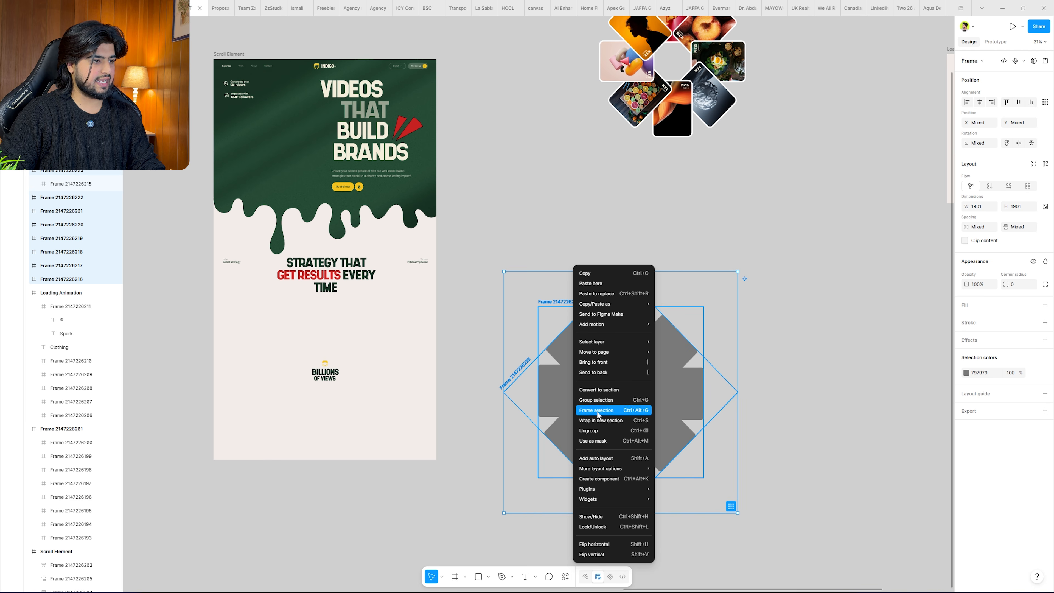
pyautogui.click(625, 410)
pyautogui.scroll(5, 614, 366)
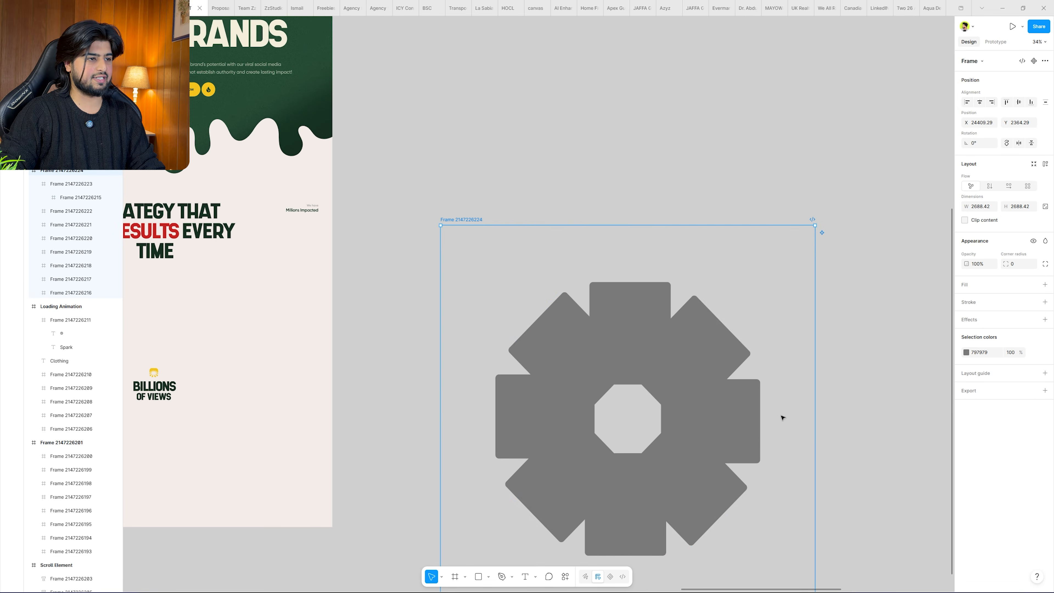
# Add a white stroke to all eight grey cards inside the ring.
pyautogui.scroll(-3, 656, 383)
pyautogui.keyDown('ctrl'); pyautogui.click(693, 356); pyautogui.keyUp('ctrl')
pyautogui.keyDown('ctrl'); pyautogui.keyDown('shift'); pyautogui.click(637, 337); pyautogui.keyUp('shift'); pyautogui.keyUp('ctrl')
pyautogui.keyDown('ctrl'); pyautogui.keyDown('shift'); pyautogui.click(586, 361); pyautogui.keyUp('shift'); pyautogui.keyUp('ctrl')
pyautogui.keyDown('ctrl'); pyautogui.keyDown('shift'); pyautogui.click(573, 469); pyautogui.keyUp('shift'); pyautogui.keyUp('ctrl')
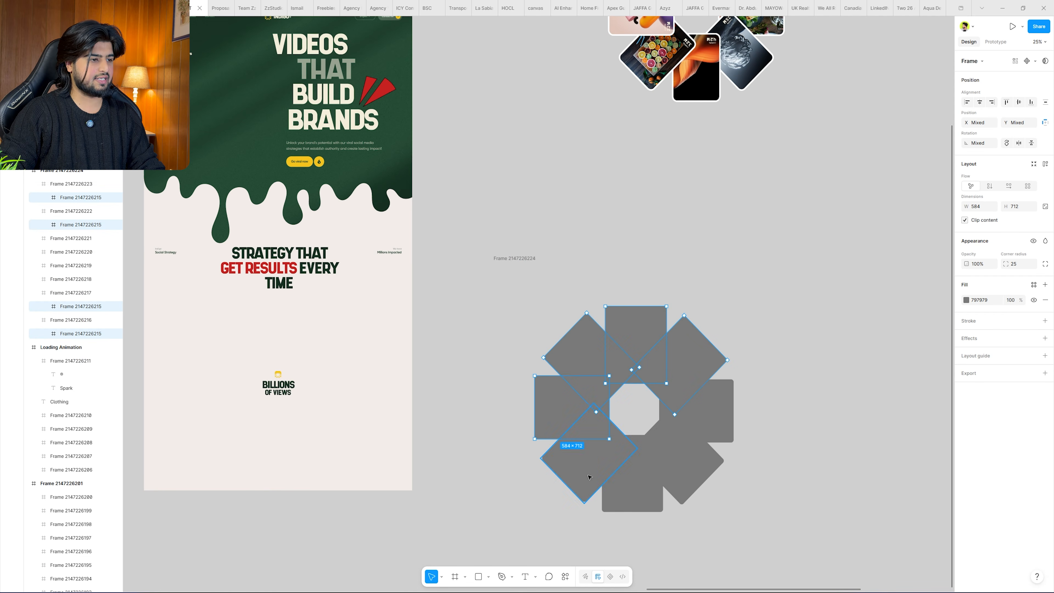
pyautogui.keyDown('ctrl'); pyautogui.keyDown('shift'); pyautogui.click(632, 495); pyautogui.keyUp('shift'); pyautogui.keyUp('ctrl')
pyautogui.keyDown('ctrl'); pyautogui.keyDown('shift'); pyautogui.click(693, 473); pyautogui.keyUp('shift'); pyautogui.keyUp('ctrl')
pyautogui.keyDown('ctrl'); pyautogui.keyDown('shift'); pyautogui.click(706, 411); pyautogui.keyUp('shift'); pyautogui.keyUp('ctrl')
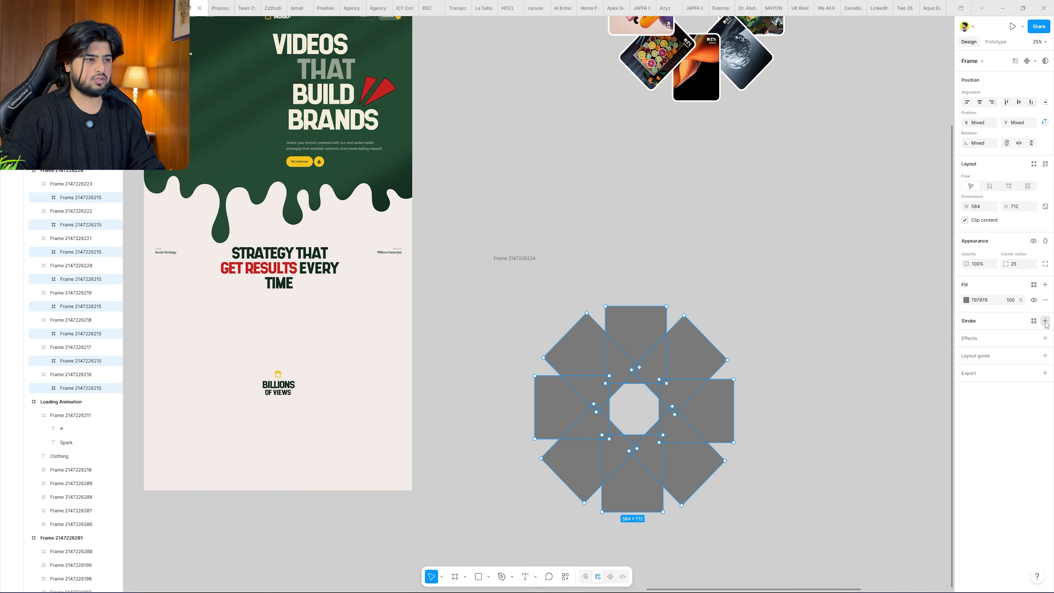
pyautogui.click(1045, 321)
pyautogui.click(966, 336)
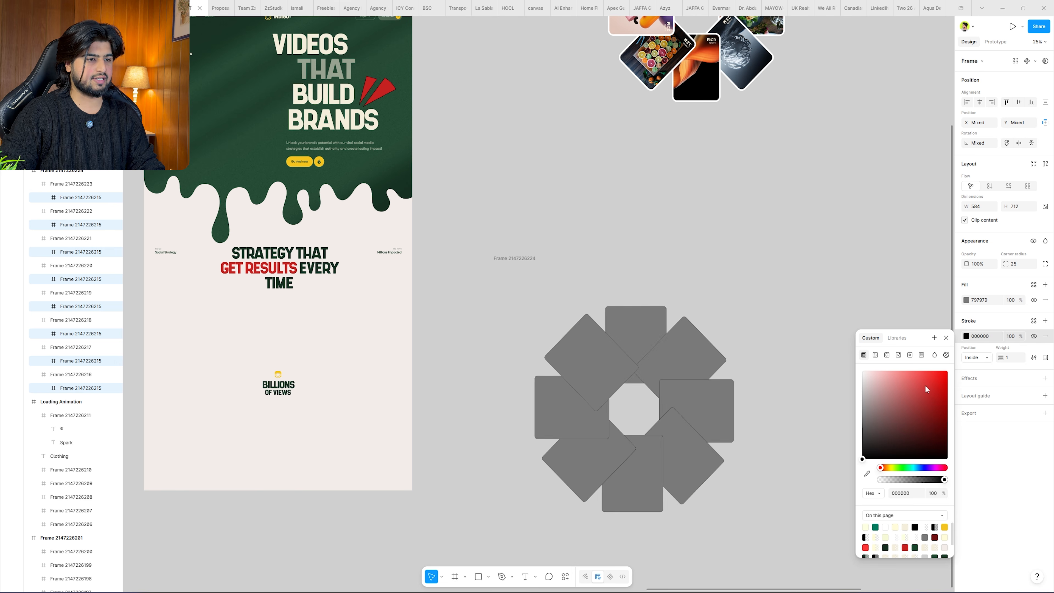
pyautogui.click(809, 279)
pyautogui.scroll(5, 788, 250)
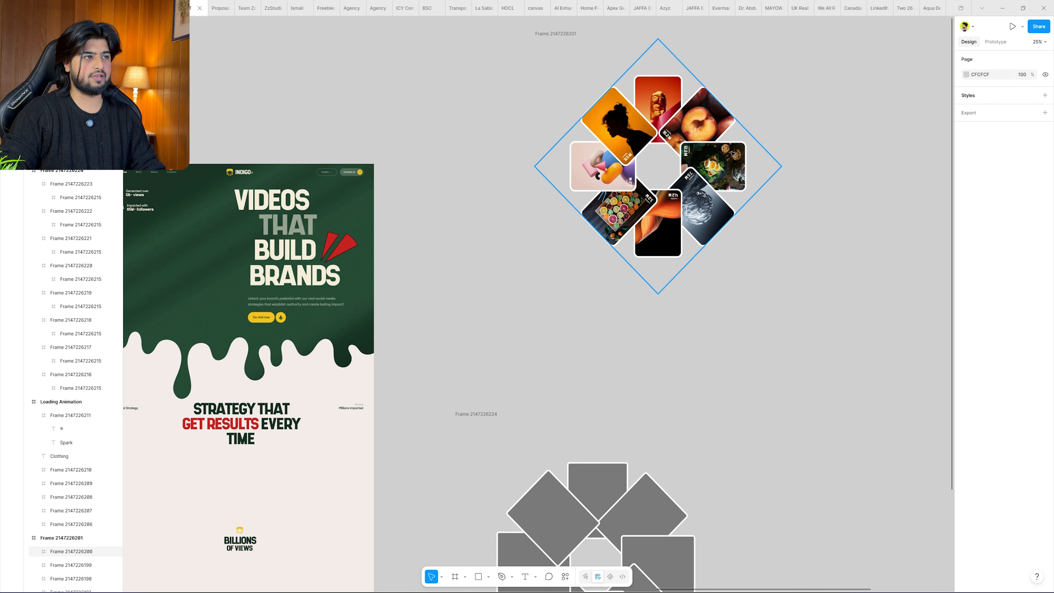
# Rotate the grey ring's card frames one after another about the ring's centre so the cards stack into a fan at the top.
pyautogui.scroll(-3, 661, 360)
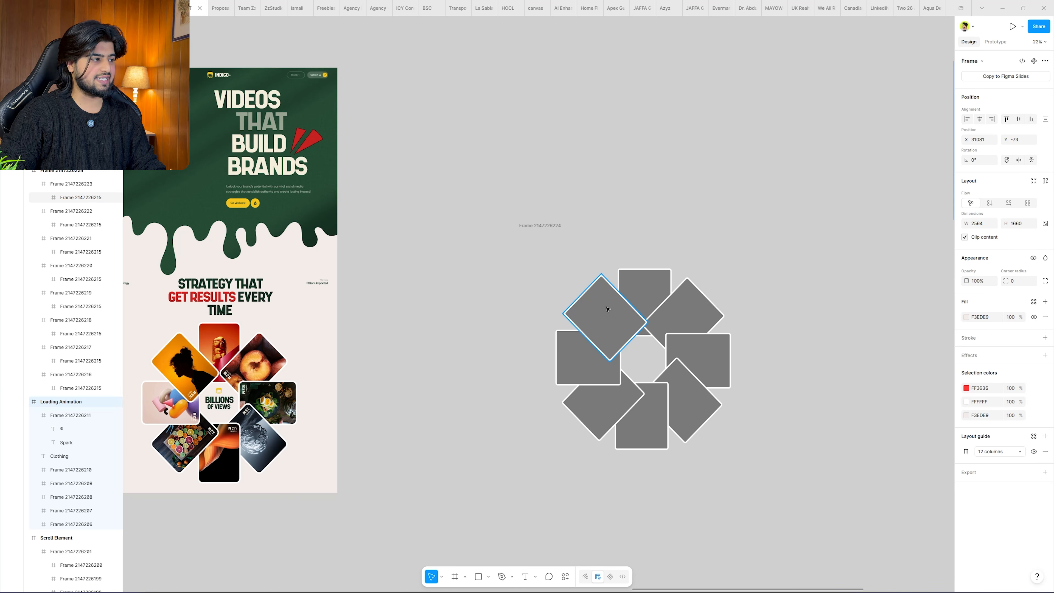
pyautogui.click(607, 309)
pyautogui.click(53, 187)
pyautogui.moveTo(643, 226); pyautogui.dragTo(683, 343)
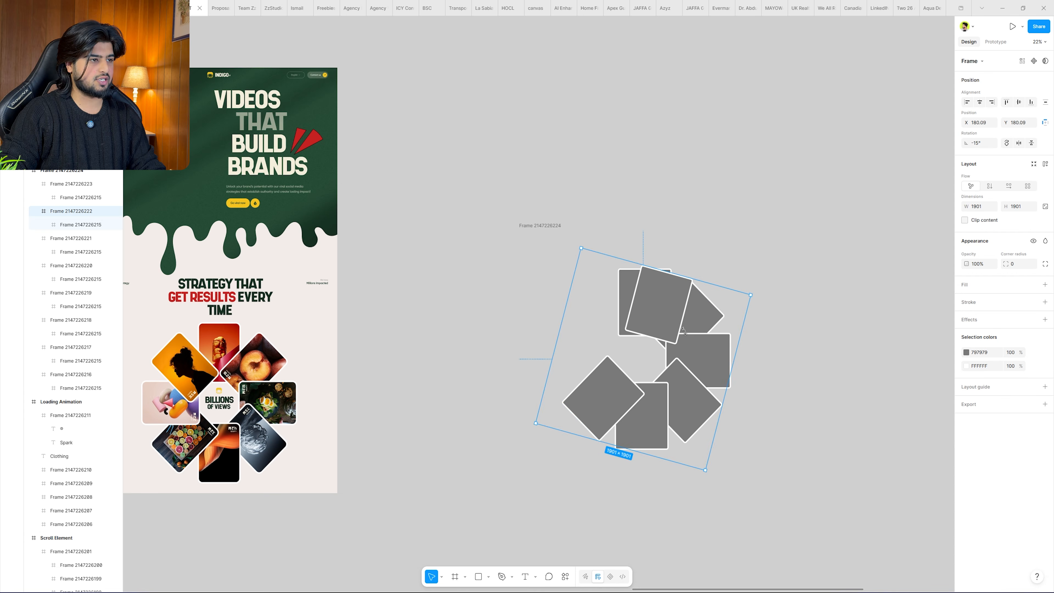
pyautogui.click(62, 238)
pyautogui.moveTo(644, 227); pyautogui.dragTo(674, 321)
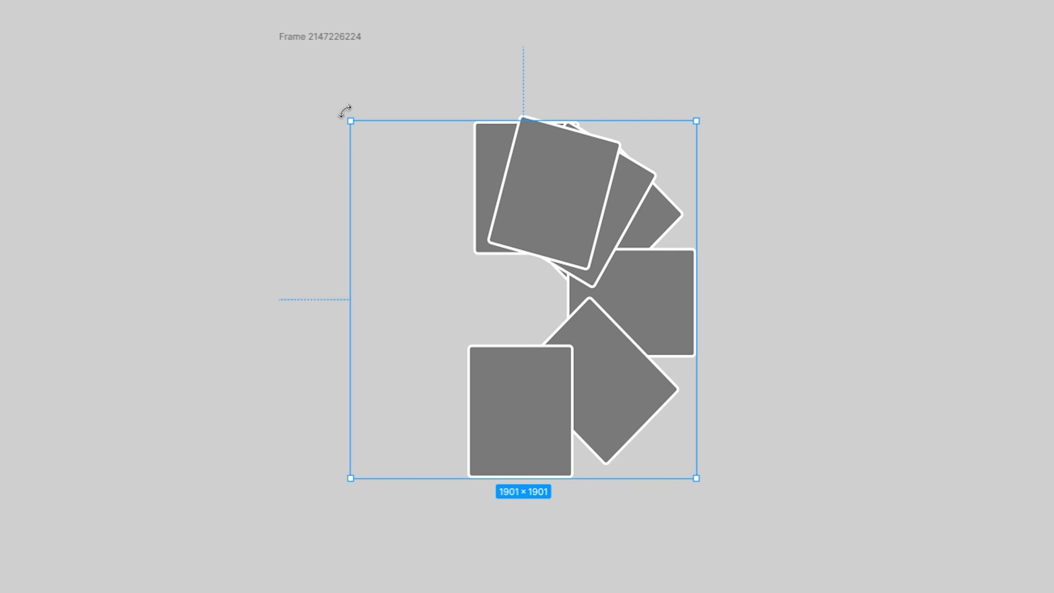
pyautogui.moveTo(552, 264); pyautogui.dragTo(604, 340)
pyautogui.moveTo(446, 262); pyautogui.dragTo(514, 406)
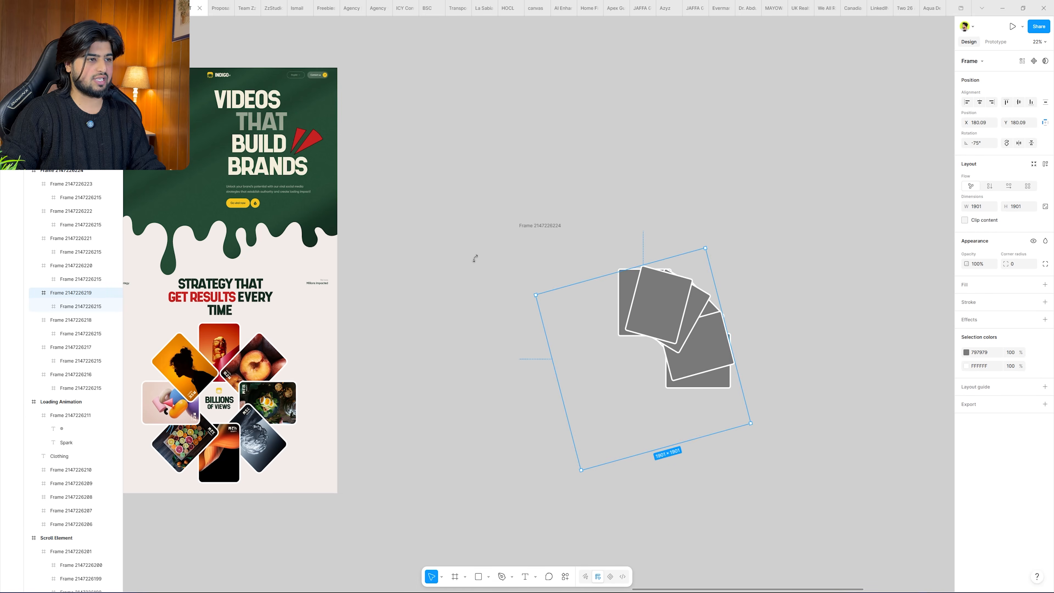
pyautogui.click(90, 319)
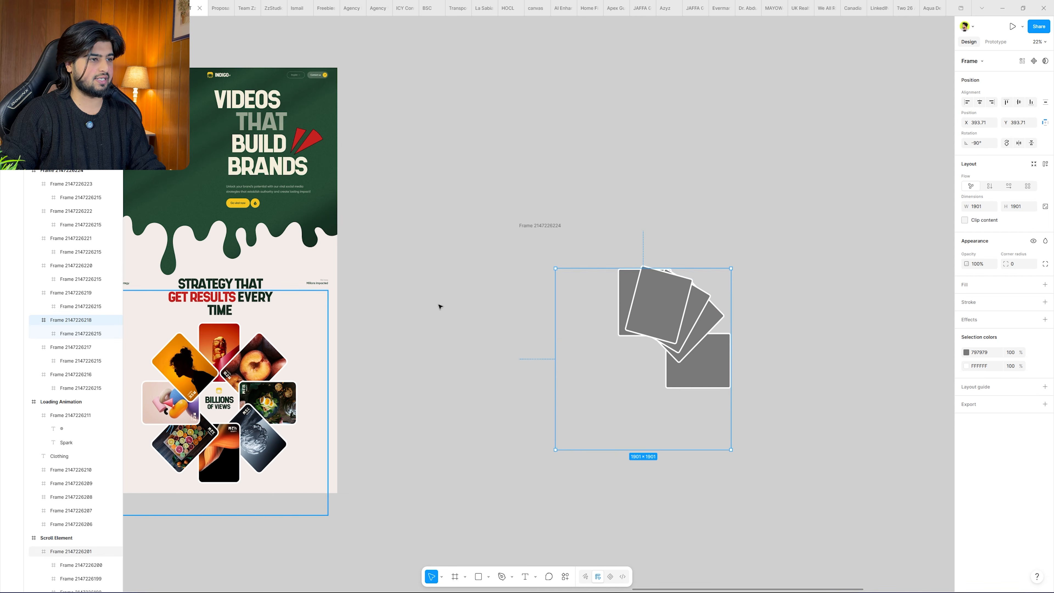
pyautogui.doubleClick(664, 300)
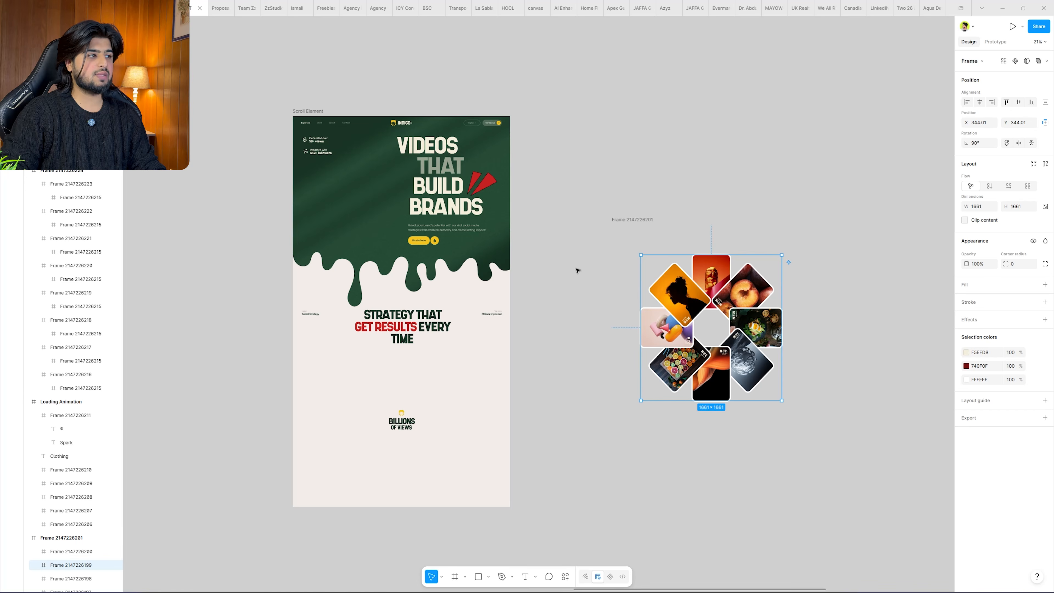
# Duplicate the whole photo card ring frame and place the copy to the right of the original.
pyautogui.scroll(3, 392, 212)
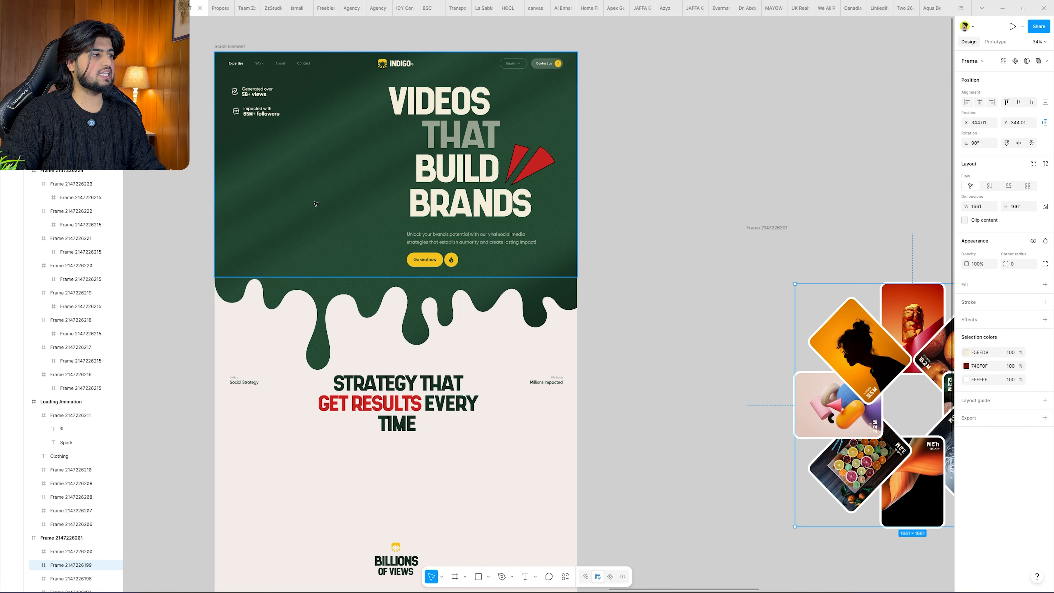
pyautogui.scroll(-3, 576, 256)
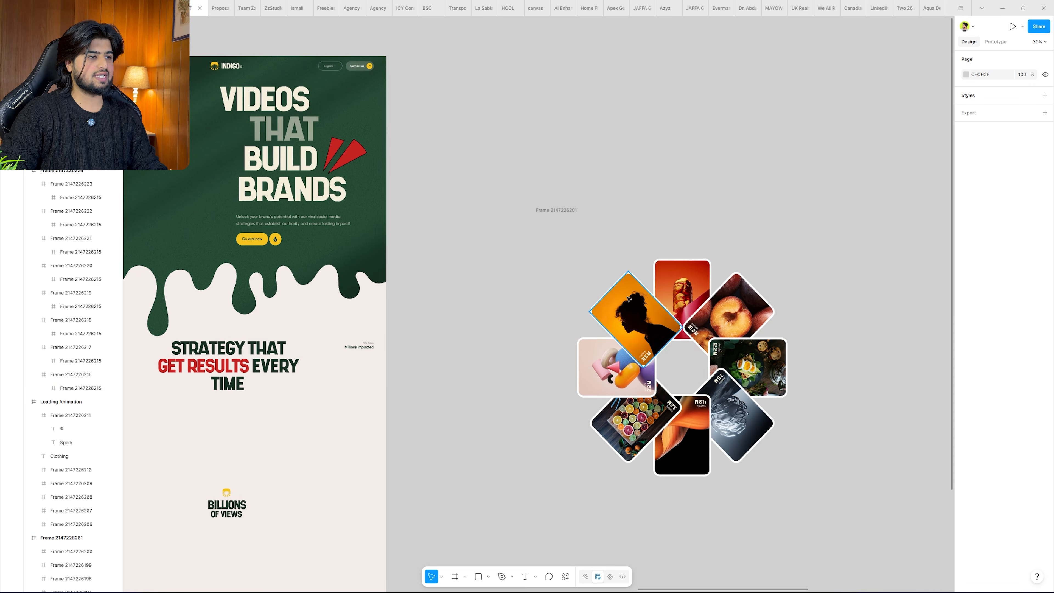
pyautogui.click(629, 289)
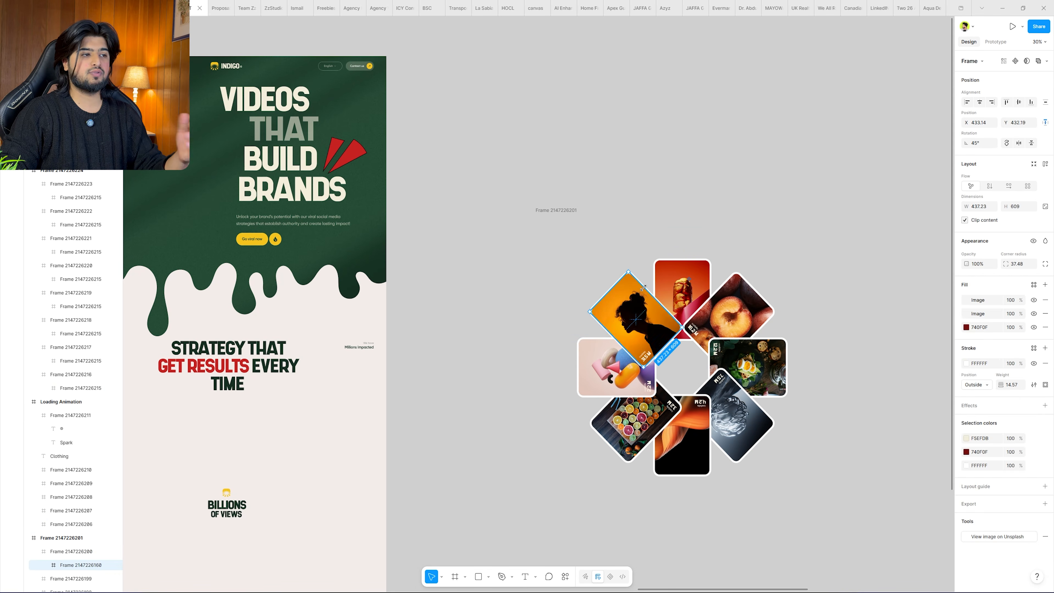
pyautogui.click(577, 210)
pyautogui.keyDown('ctrl'); pyautogui.scroll(-5, 570, 209); pyautogui.keyUp('ctrl')
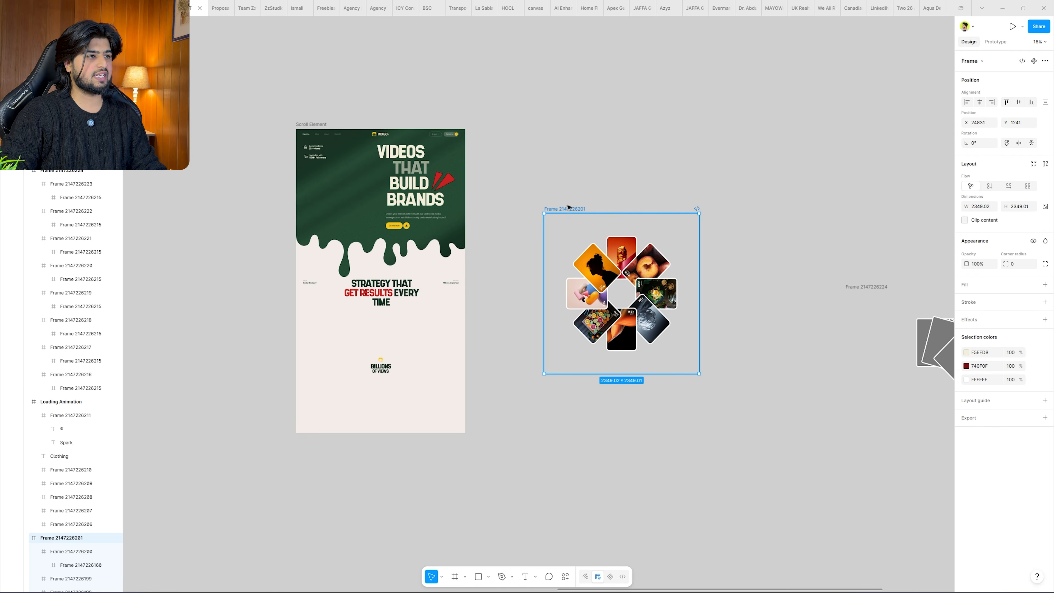
pyautogui.moveTo(605, 210); pyautogui.dragTo(834, 209)
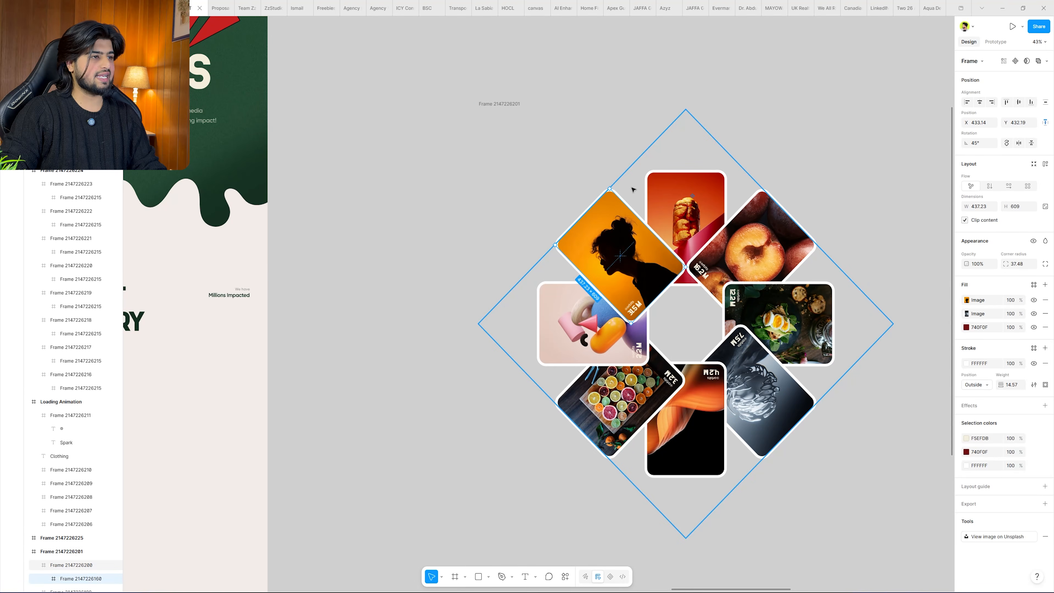
# Rotate the orange silhouette photo's parent frame so its card sits at the ring's upper-right position.
pyautogui.click(632, 190)
pyautogui.scroll(-3, 613, 202)
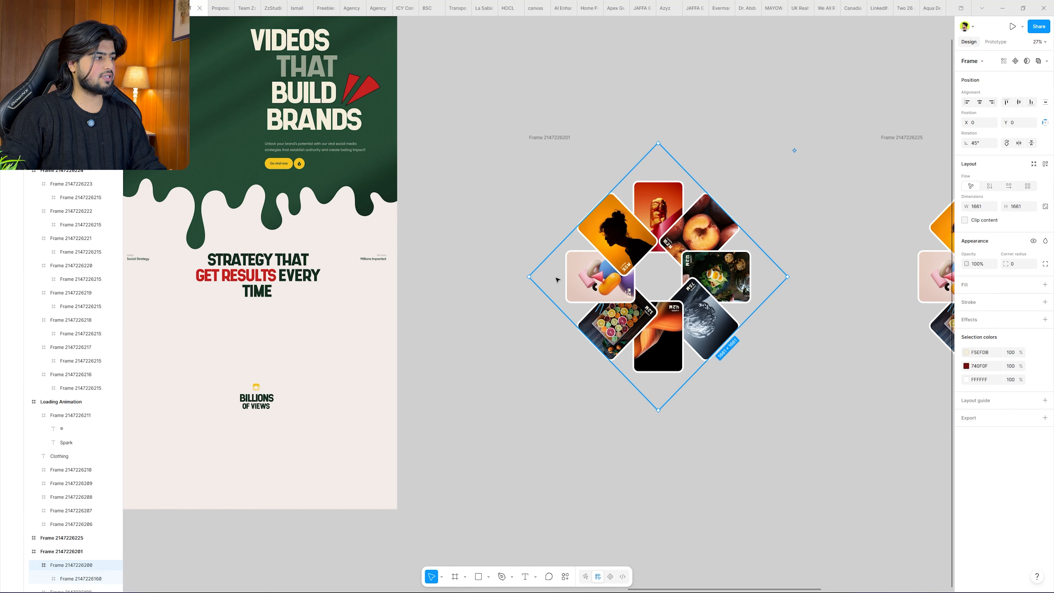
pyautogui.doubleClick(626, 239)
pyautogui.scroll(-3, 103, 513)
pyautogui.click(65, 439)
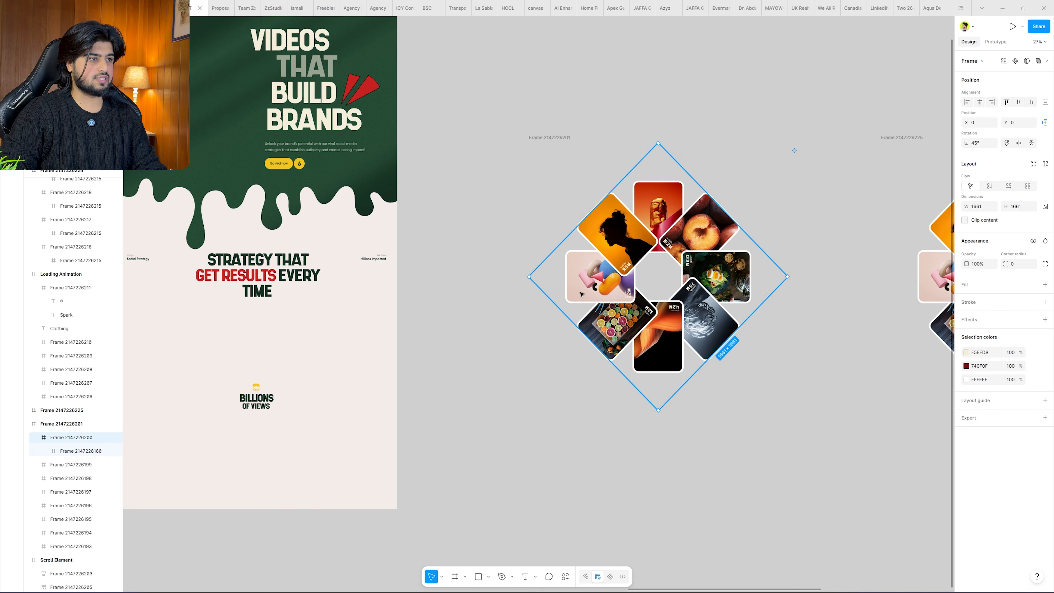
pyautogui.moveTo(642, 143); pyautogui.dragTo(789, 249)
pyautogui.moveTo(720, 266); pyautogui.dragTo(724, 276)
# Rotate the original photo ring's remaining card frames about the centre so all the cards stack into a fan at the top.
pyautogui.click(73, 466)
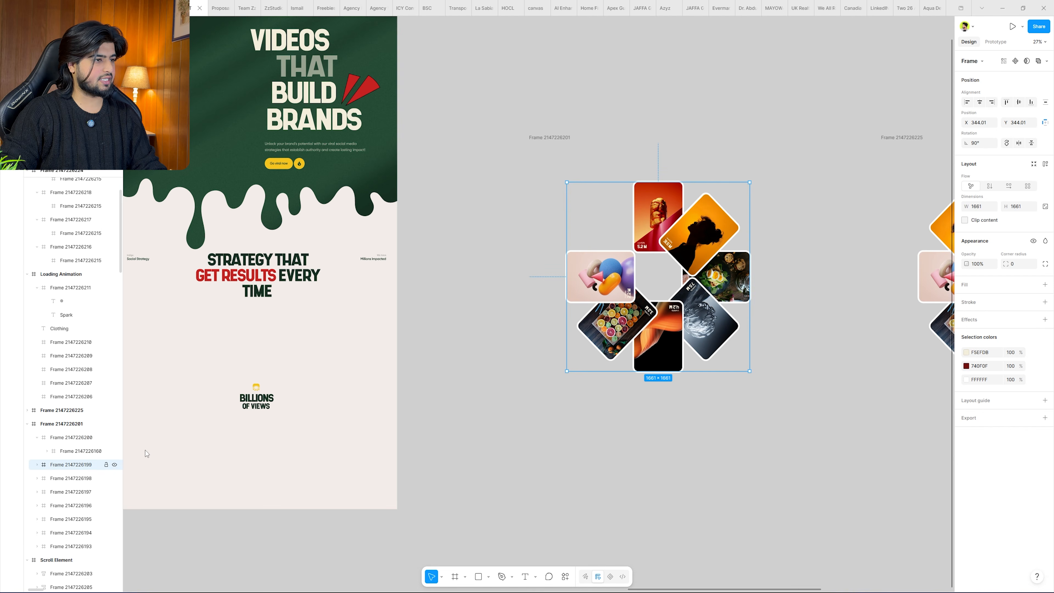
pyautogui.moveTo(564, 181); pyautogui.dragTo(694, 240)
pyautogui.moveTo(693, 240); pyautogui.dragTo(694, 242)
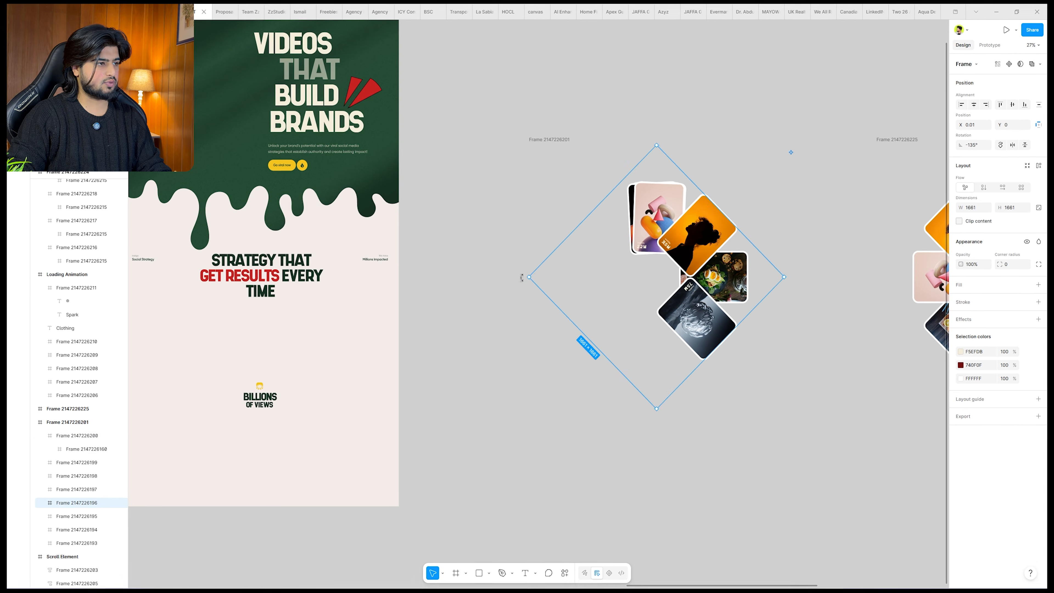
pyautogui.moveTo(524, 275); pyautogui.dragTo(725, 338)
pyautogui.click(71, 519)
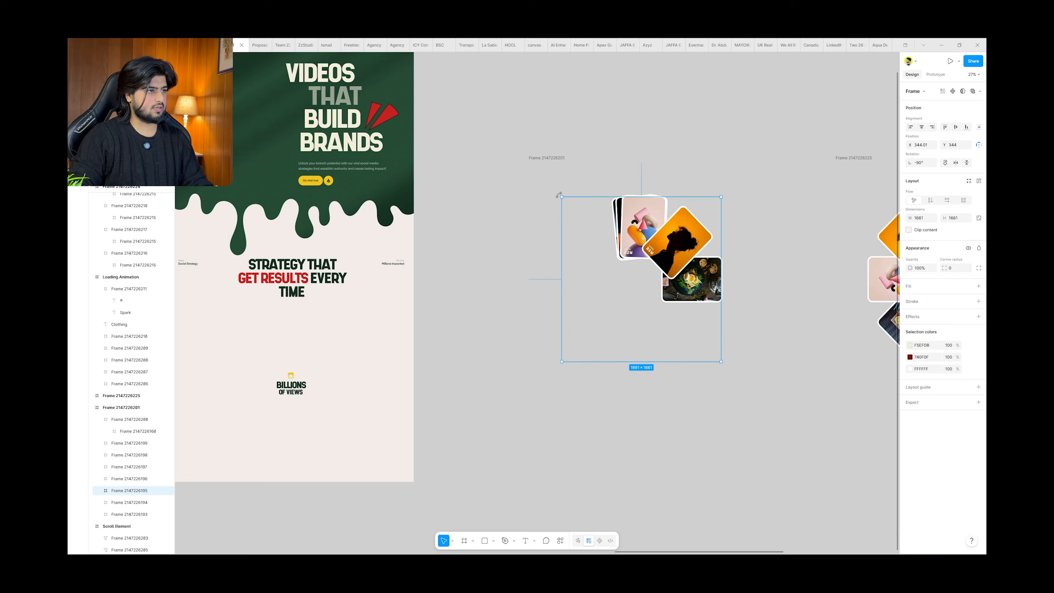
pyautogui.moveTo(559, 194); pyautogui.dragTo(527, 277)
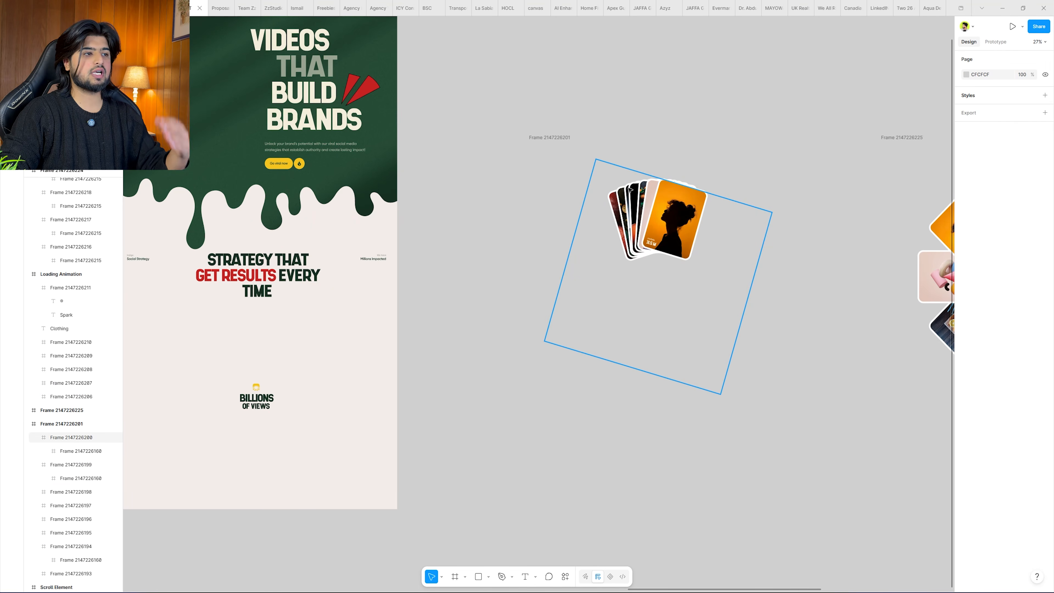
# Copy the fanned card ring frame into the Scroll Element frame and place the fan beside the hero headline.
pyautogui.click(634, 190)
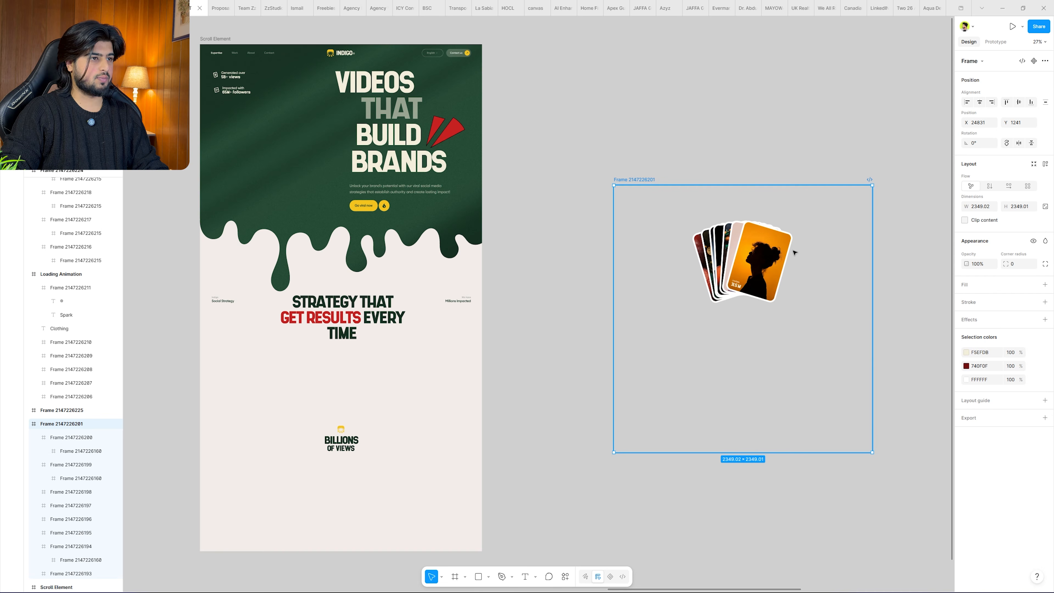
pyautogui.moveTo(453, 157); pyautogui.dragTo(700, 238)
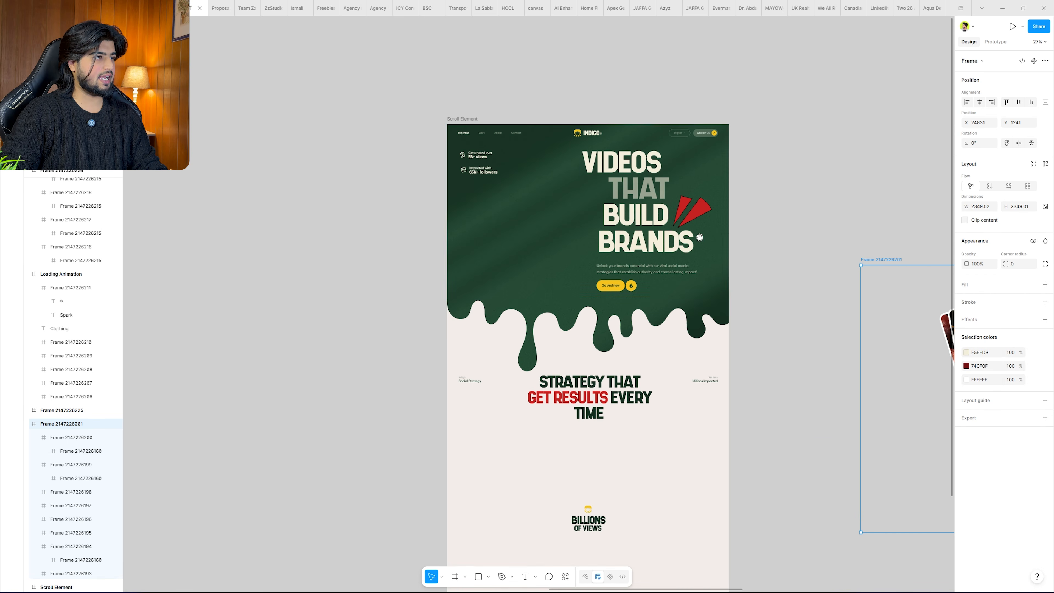
pyautogui.click(465, 120)
pyautogui.hotkey('ctrl', 'v')
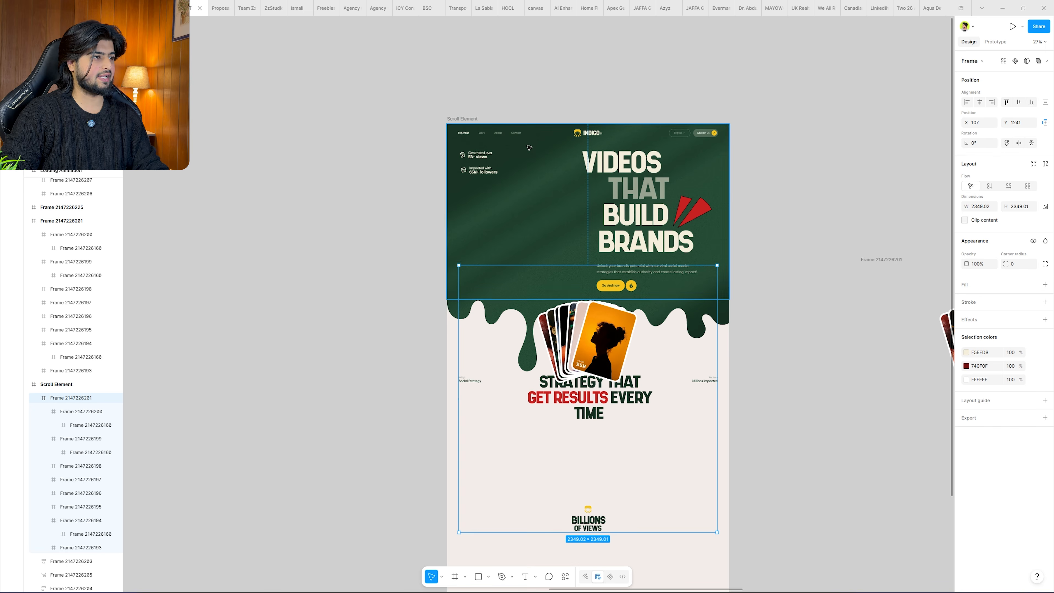
pyautogui.moveTo(618, 374); pyautogui.dragTo(555, 263)
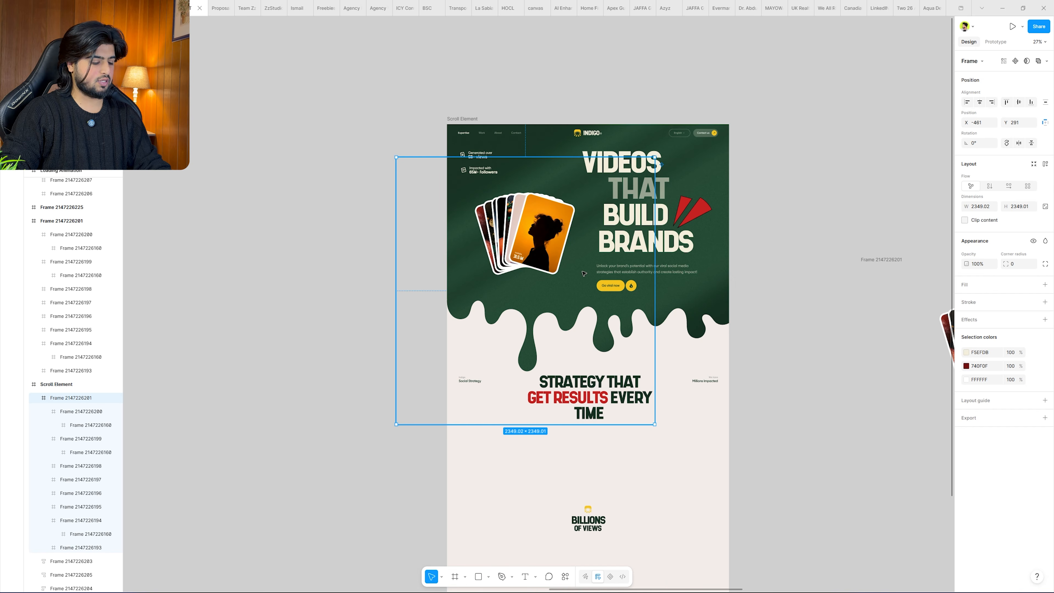
# Scale the pasted card ring up to about 3397 × 3397 and adjust its position so the fan fills the space beside the headline.
pyautogui.press('k')
pyautogui.moveTo(655, 269); pyautogui.dragTo(725, 269)
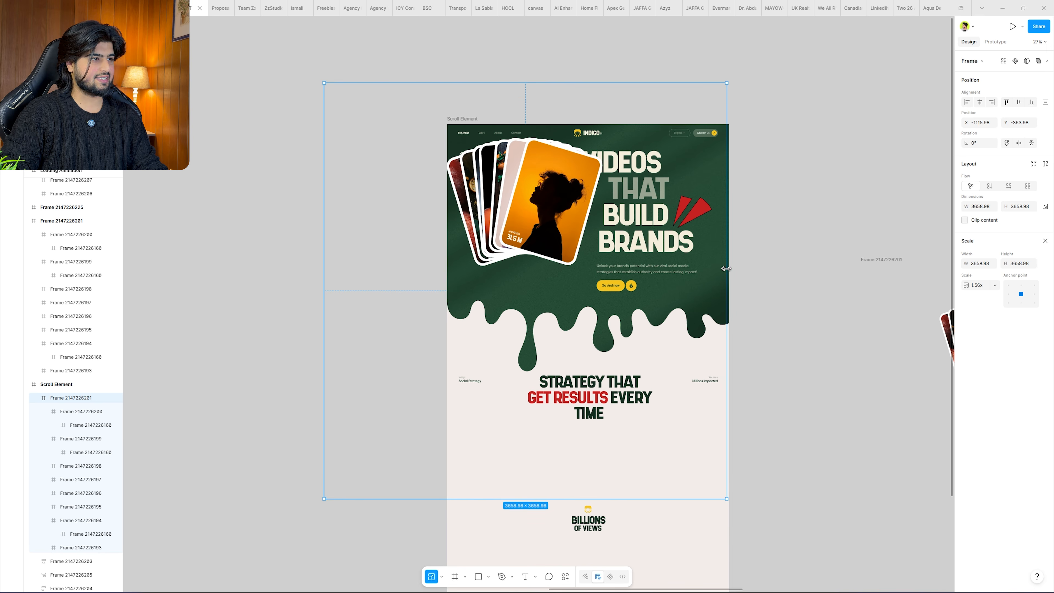
pyautogui.moveTo(556, 227); pyautogui.dragTo(557, 259)
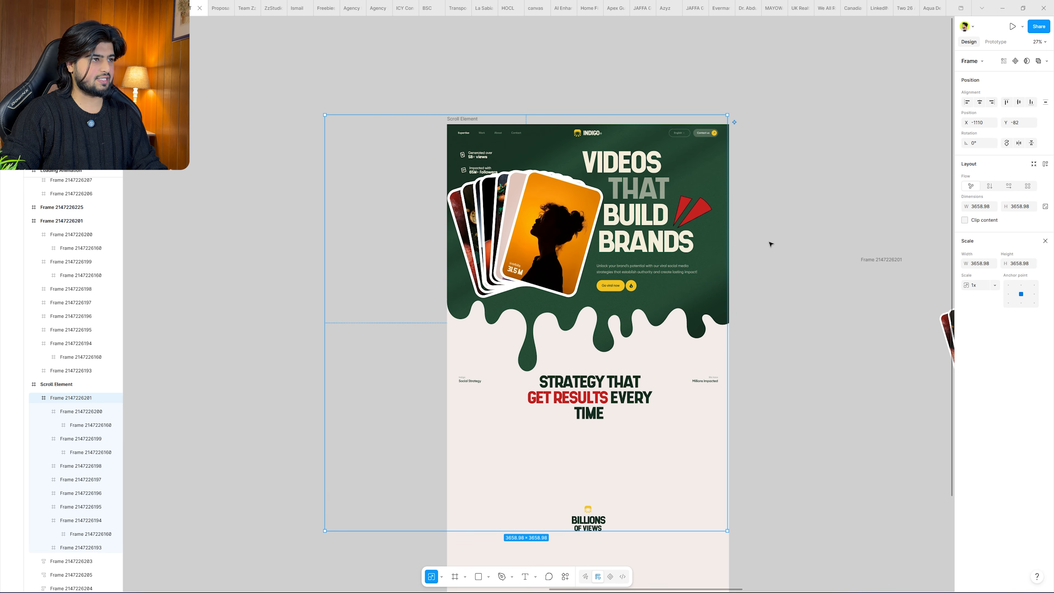
pyautogui.moveTo(727, 239); pyautogui.dragTo(718, 238)
pyautogui.moveTo(600, 239); pyautogui.dragTo(603, 234)
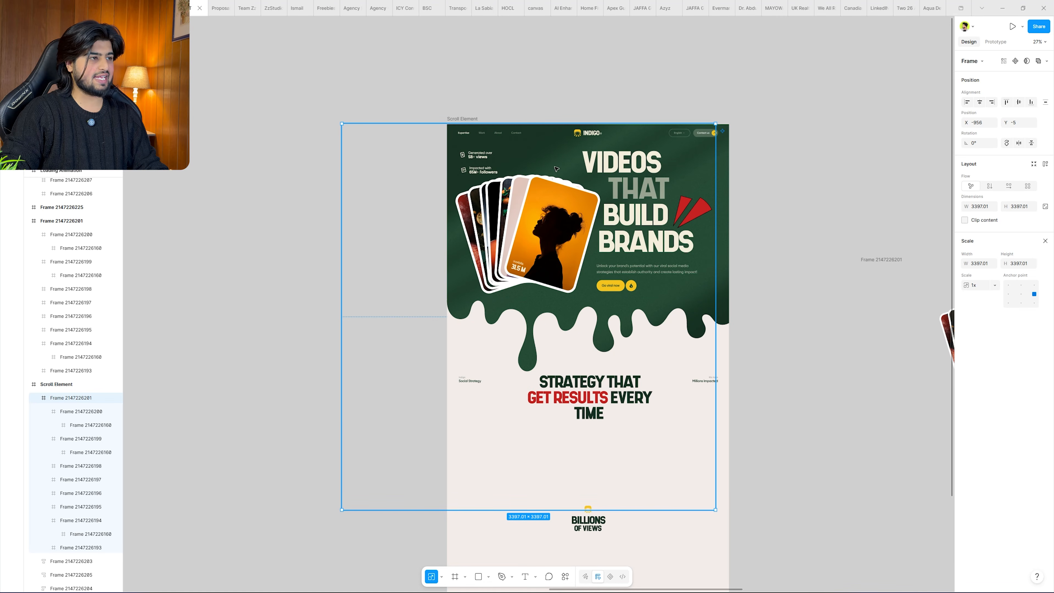
# Shorten the Scroll Element frame to a height of about 1680 so it crops just below the hero section.
pyautogui.scroll(-3, 609, 354)
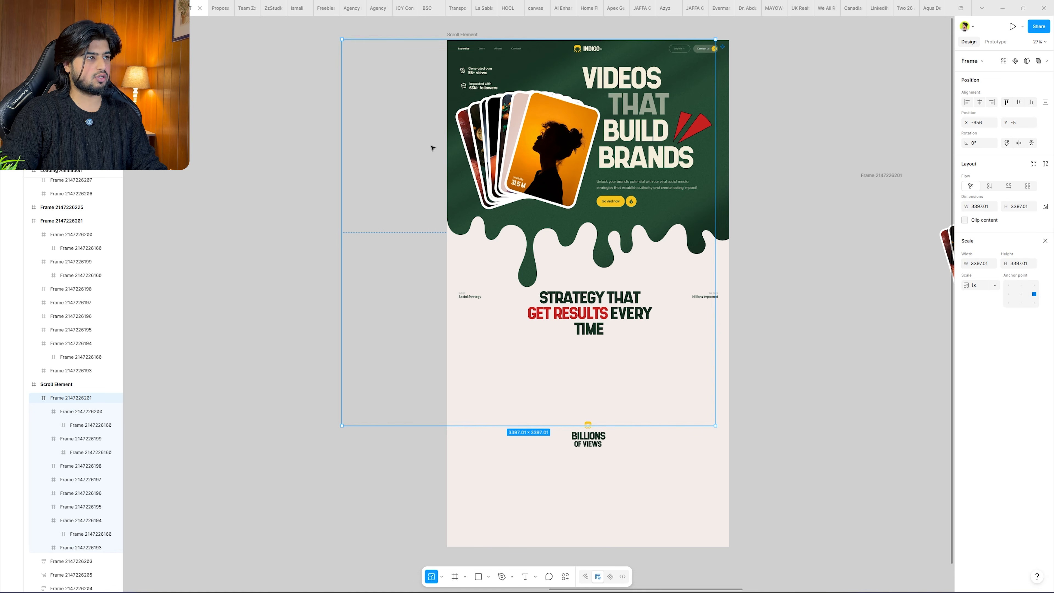
pyautogui.moveTo(791, 357); pyautogui.dragTo(392, 340)
pyautogui.scroll(-2, 522, 365)
pyautogui.hscroll(-1, 447, 280)
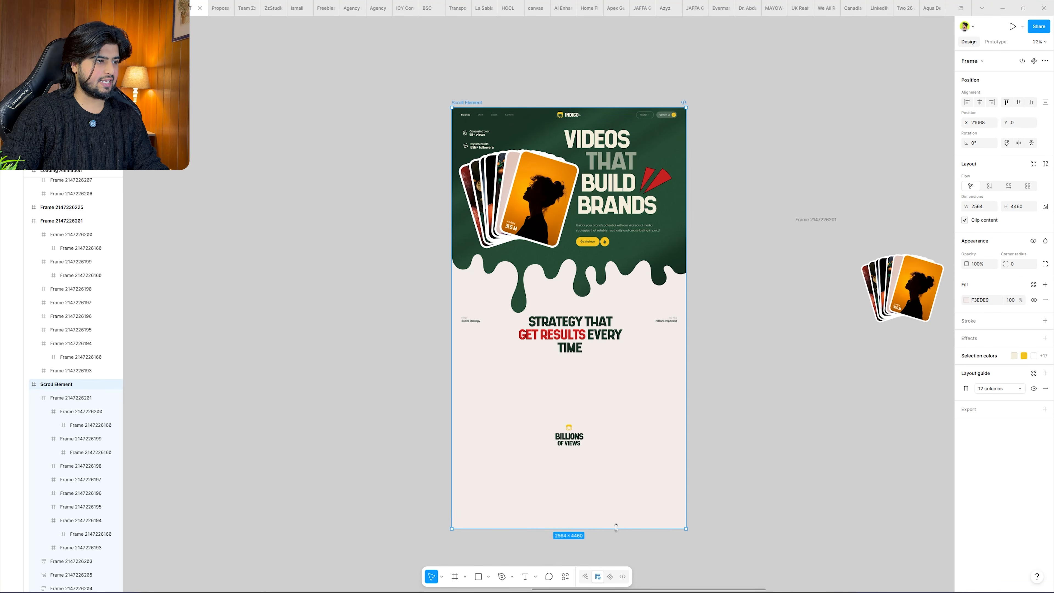
pyautogui.moveTo(616, 527); pyautogui.dragTo(590, 270)
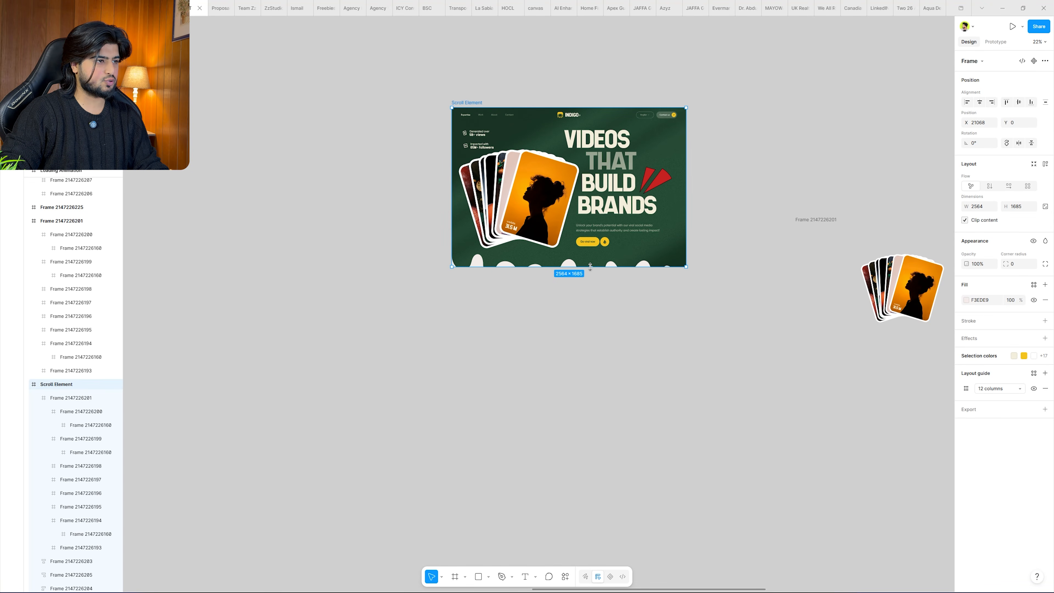
pyautogui.click(584, 358)
pyautogui.scroll(2, 577, 353)
pyautogui.scroll(3, 609, 409)
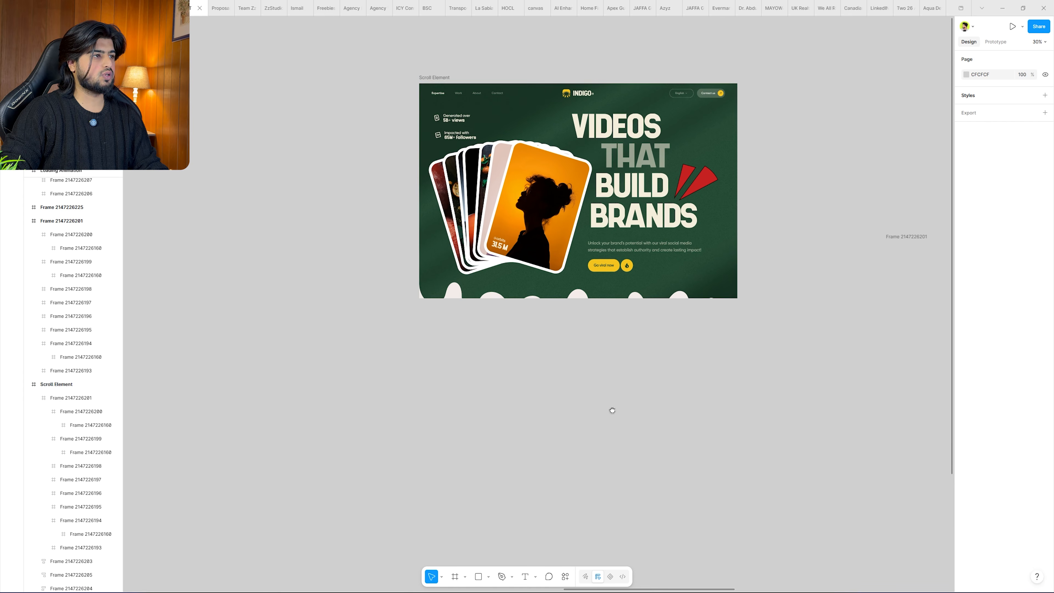
# Switch Scroll Element to motion editing and add position keyframes at about 100 ms to all its layers except the card ring.
pyautogui.click(735, 280)
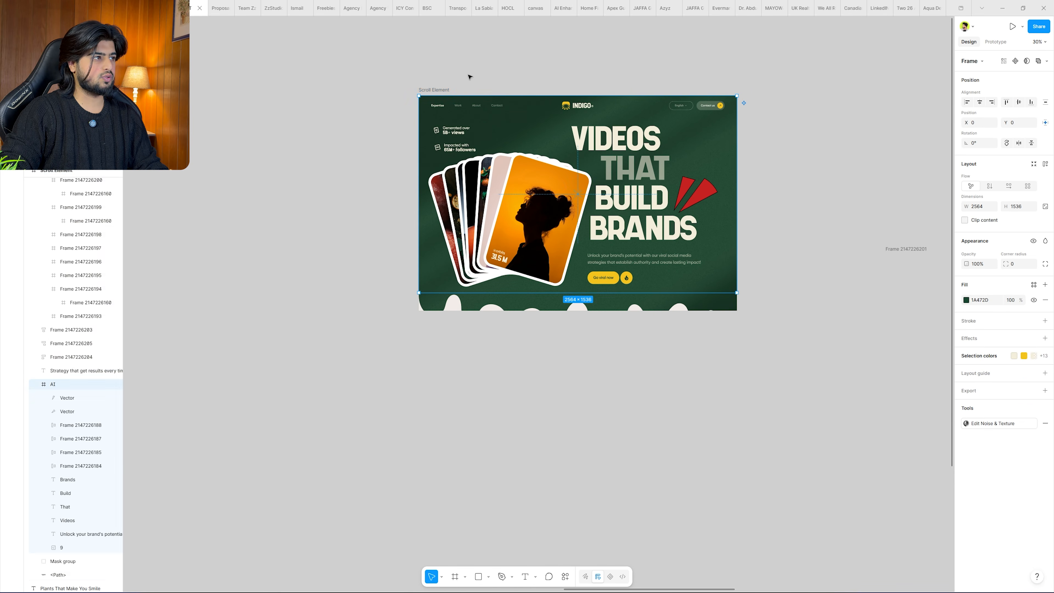
pyautogui.click(437, 90)
pyautogui.click(610, 576)
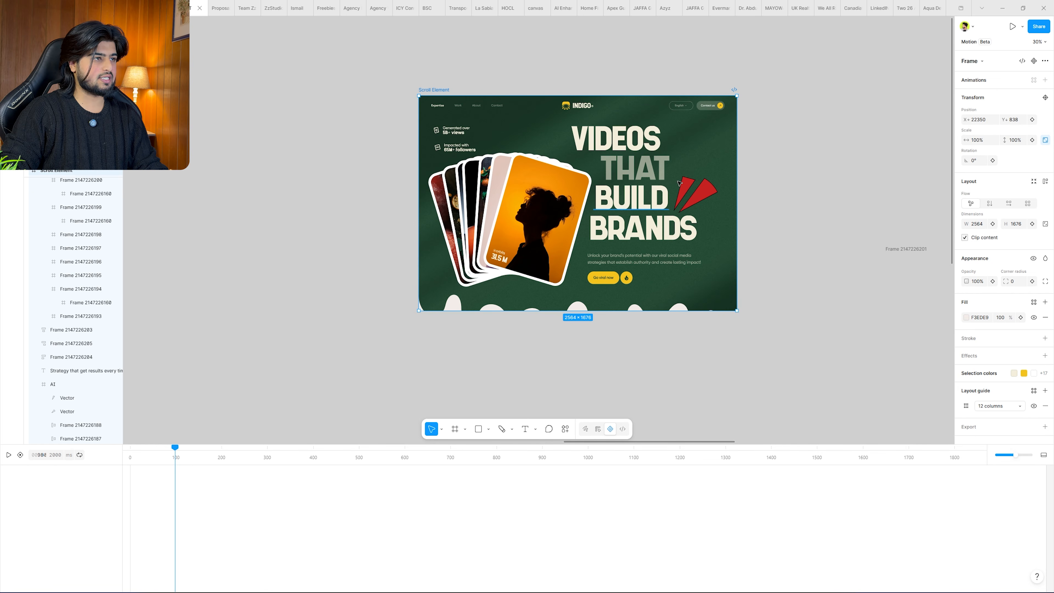
pyautogui.scroll(1, 97, 289)
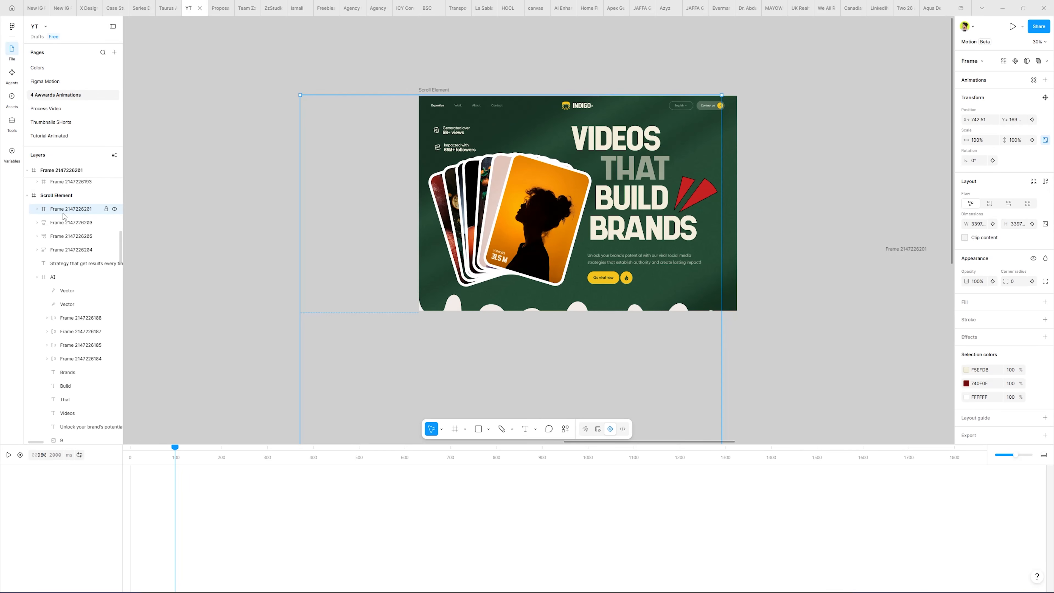
pyautogui.scroll(-5, 74, 265)
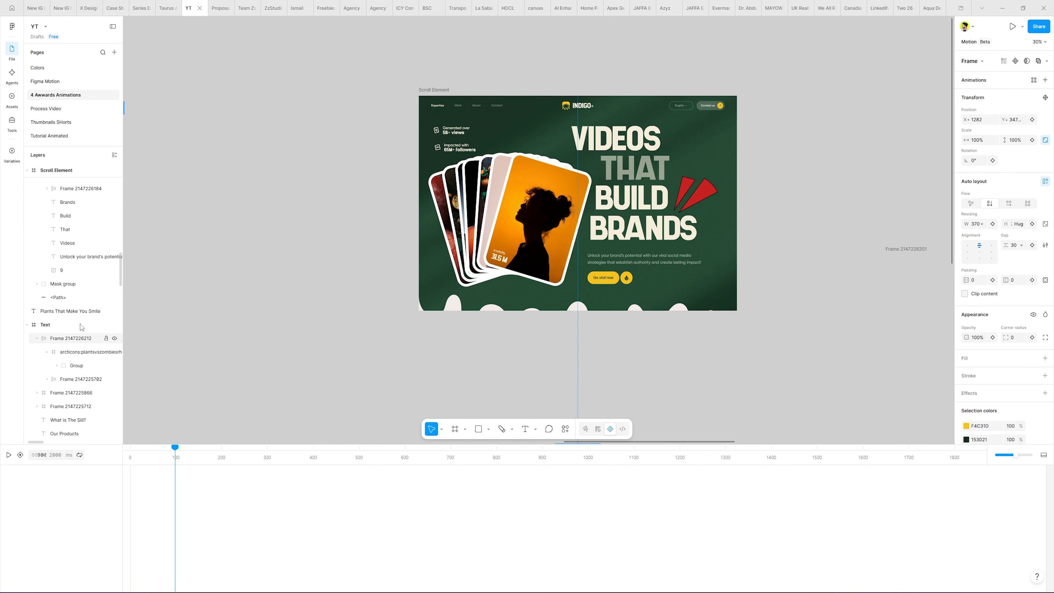
pyautogui.click(73, 298)
pyautogui.keyDown('shift'); pyautogui.click(72, 298); pyautogui.keyUp('shift')
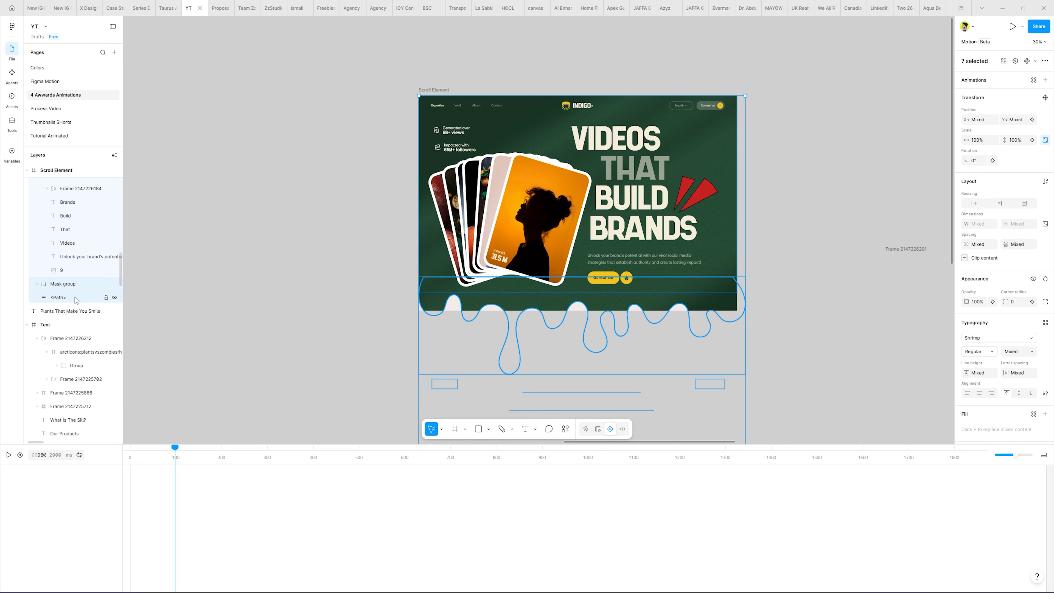
pyautogui.scroll(4, 76, 297)
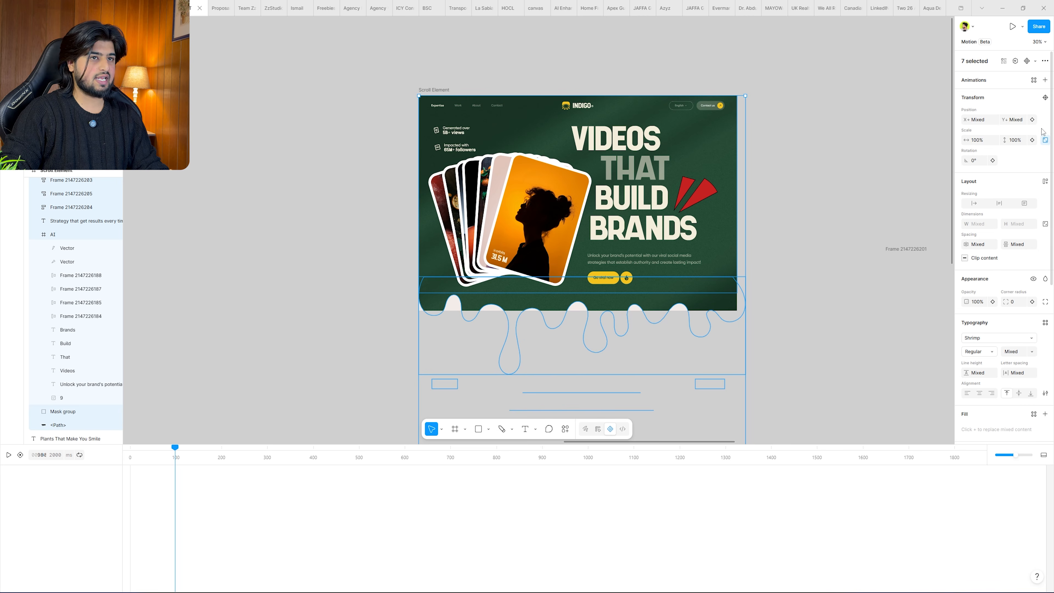
pyautogui.click(1033, 119)
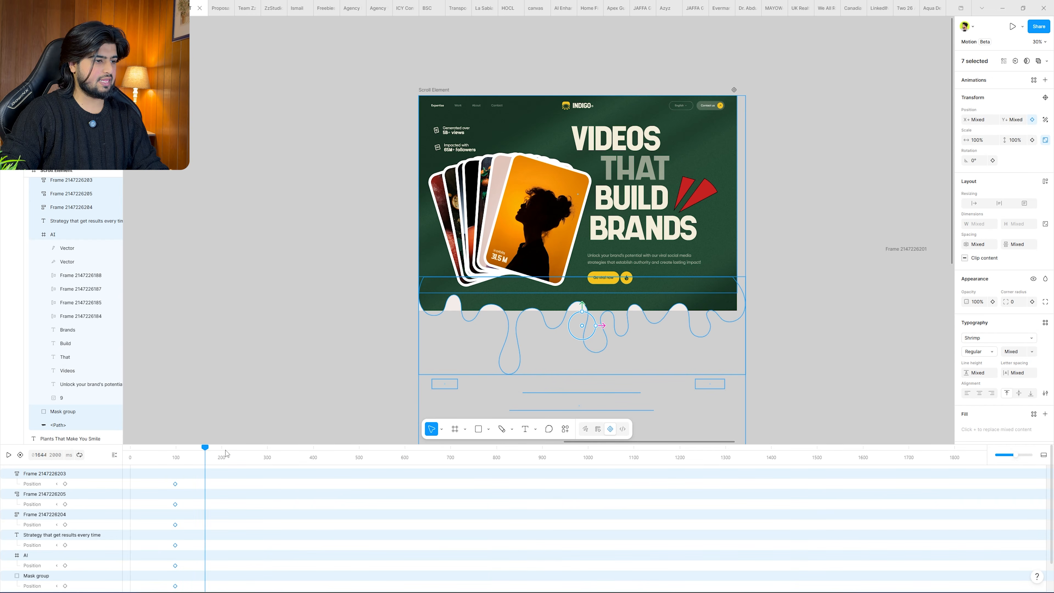
# At about 2500 ms, move the selected layers up until the Billions of Views text is in frame, and return the playhead to about 100 ms.
pyautogui.moveTo(513, 457); pyautogui.dragTo(941, 451)
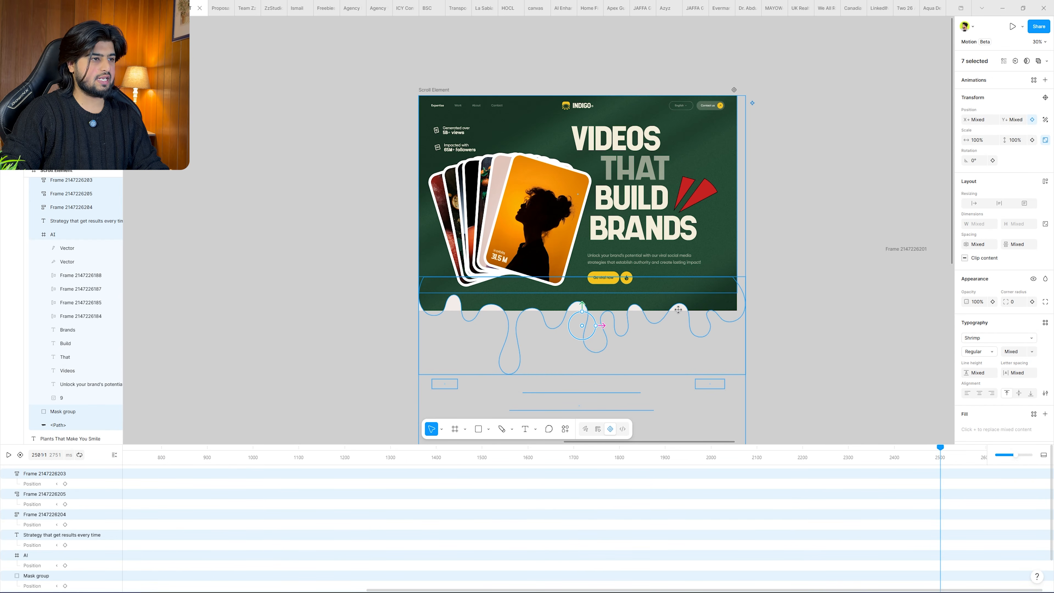
pyautogui.moveTo(681, 325)
pyautogui.mouseDown()
pyautogui.moveTo(666, 147)
pyautogui.moveTo(639, 29)
pyautogui.moveTo(638, 98)
pyautogui.mouseUp()
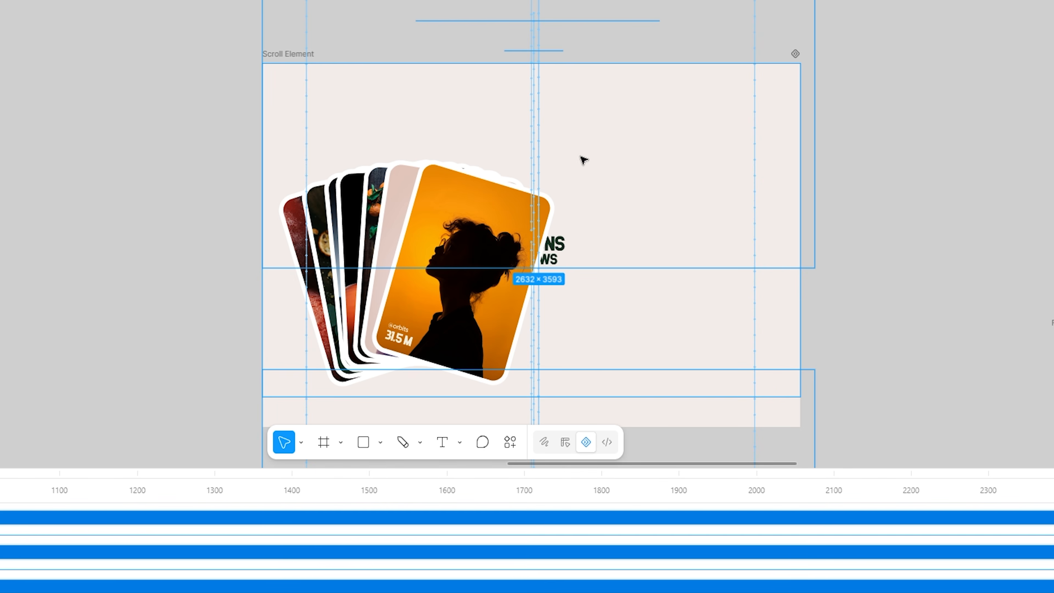
pyautogui.moveTo(813, 460); pyautogui.dragTo(178, 459)
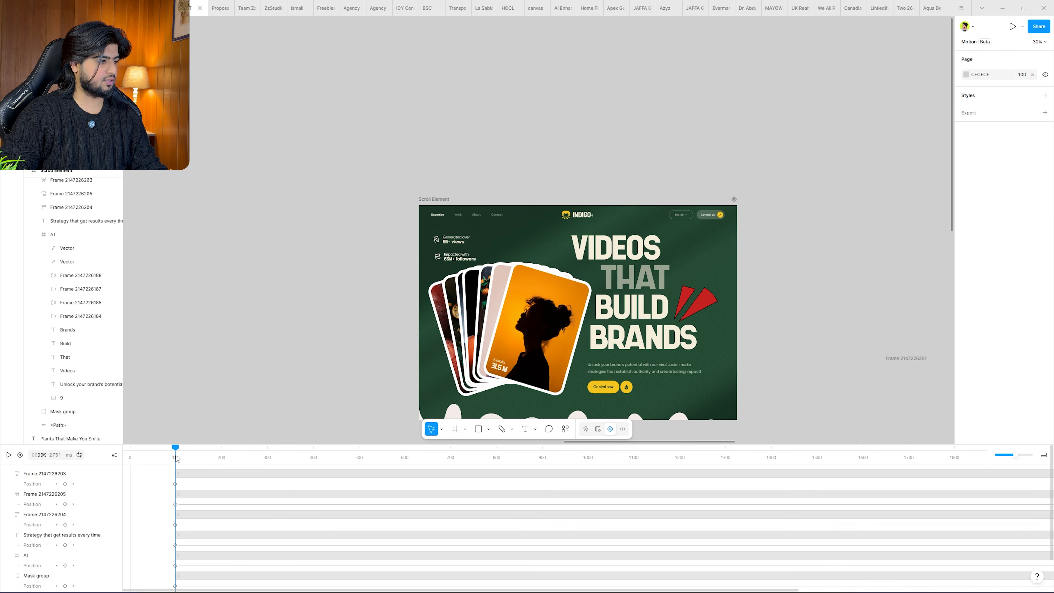
# Add rotation keyframes at about 100 ms to all eight card frames nested in Scroll Element's card ring.
pyautogui.hotkey('ctrl', 'v')
pyautogui.moveTo(825, 364); pyautogui.dragTo(799, 266)
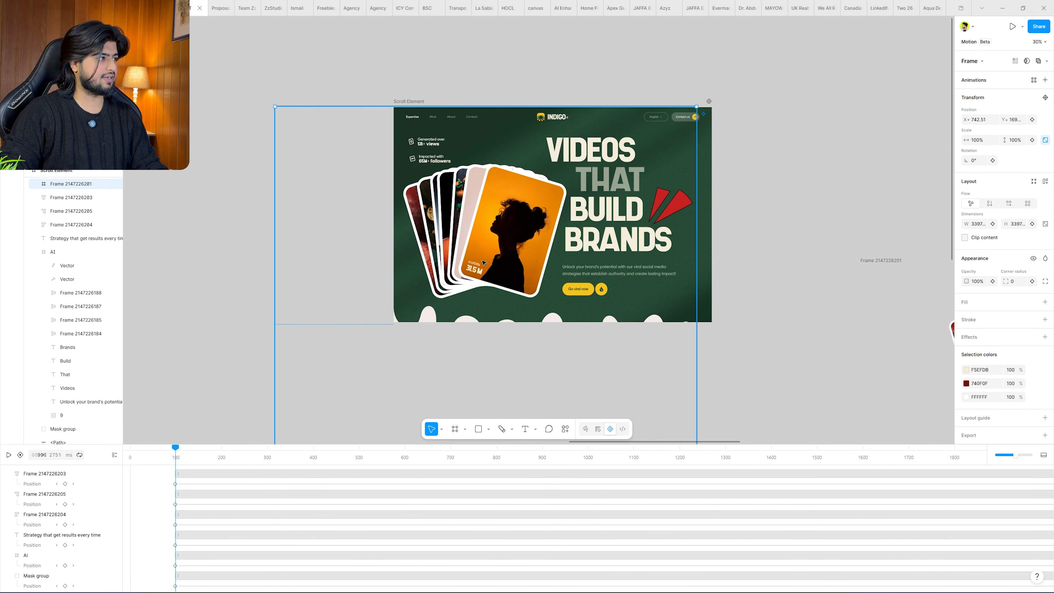
pyautogui.click(37, 184)
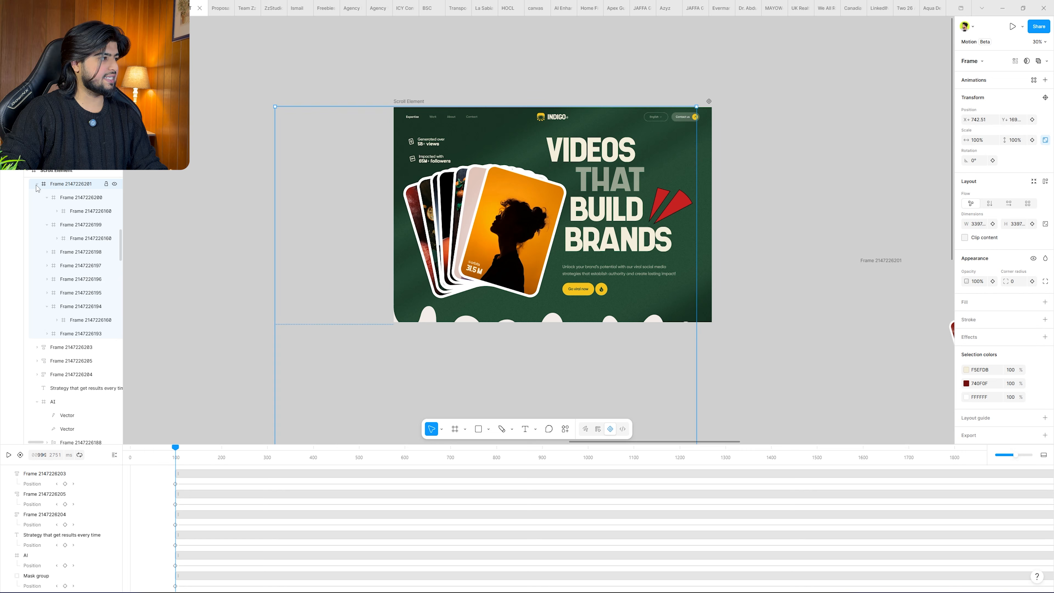
pyautogui.click(68, 201)
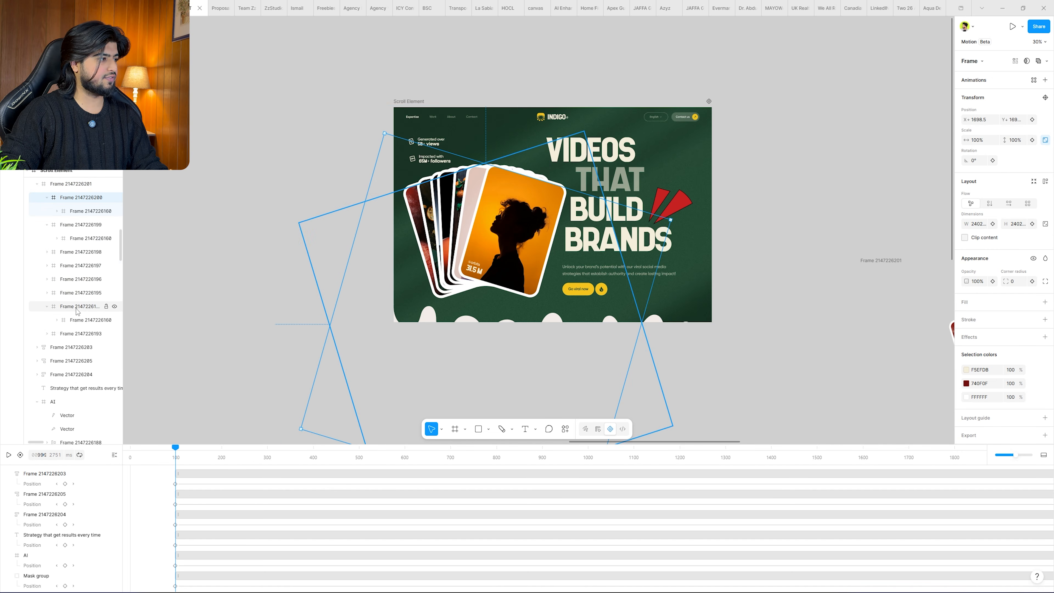
pyautogui.keyDown('shift'); pyautogui.click(80, 334); pyautogui.keyUp('shift')
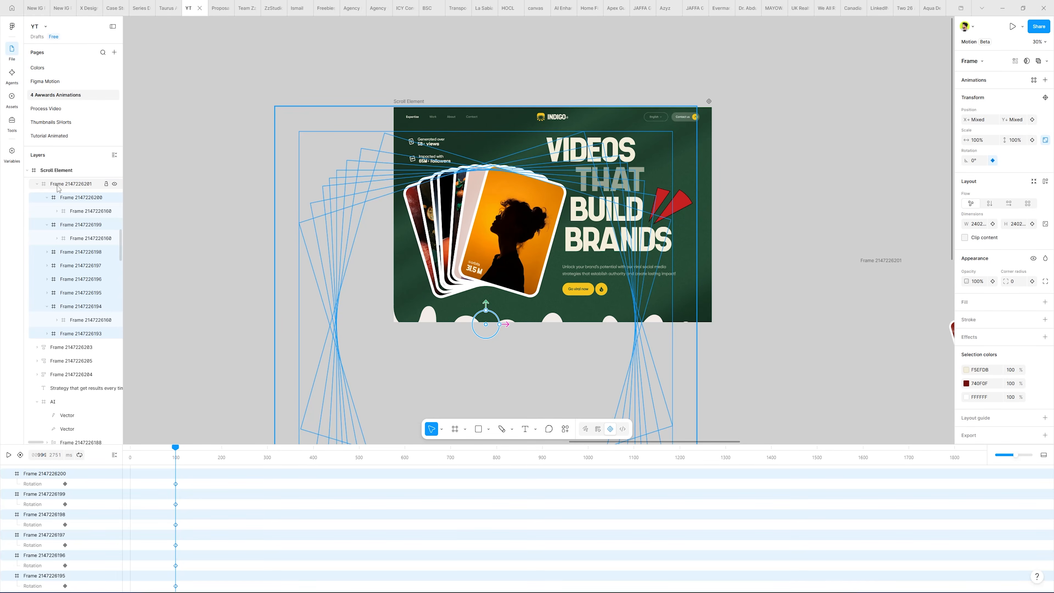
# Add scale and position keyframes at about 100 ms to the parent card ring frame in Scroll Element.
pyautogui.click(48, 190)
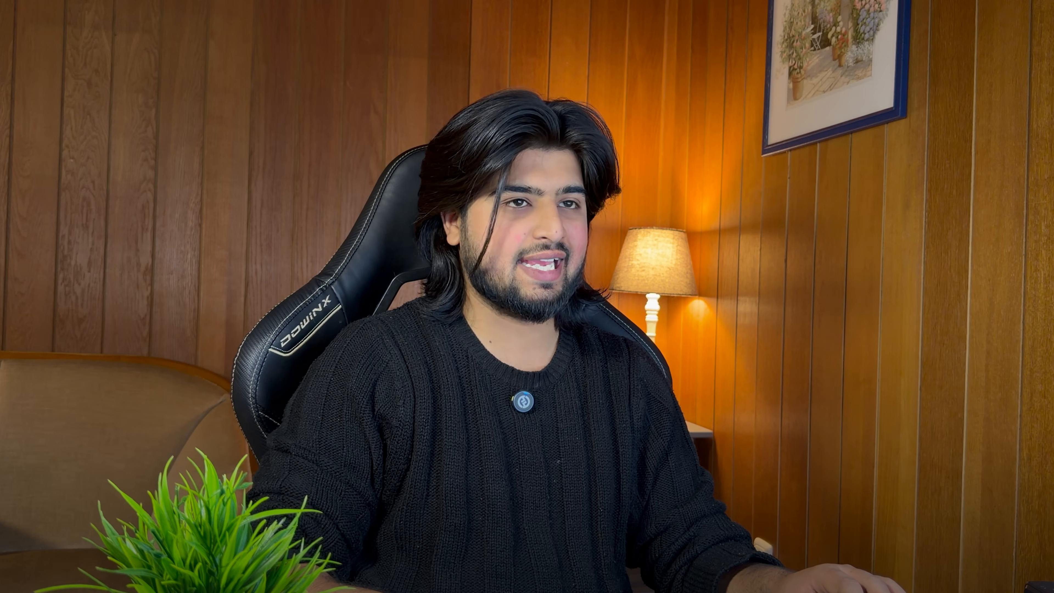
pyautogui.click(1032, 140)
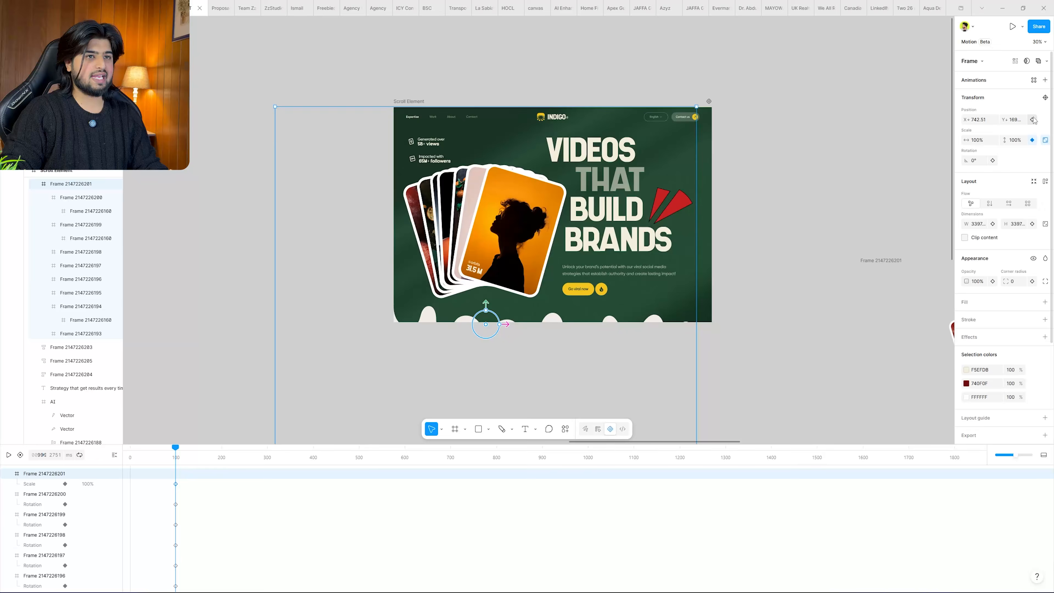
pyautogui.click(1033, 120)
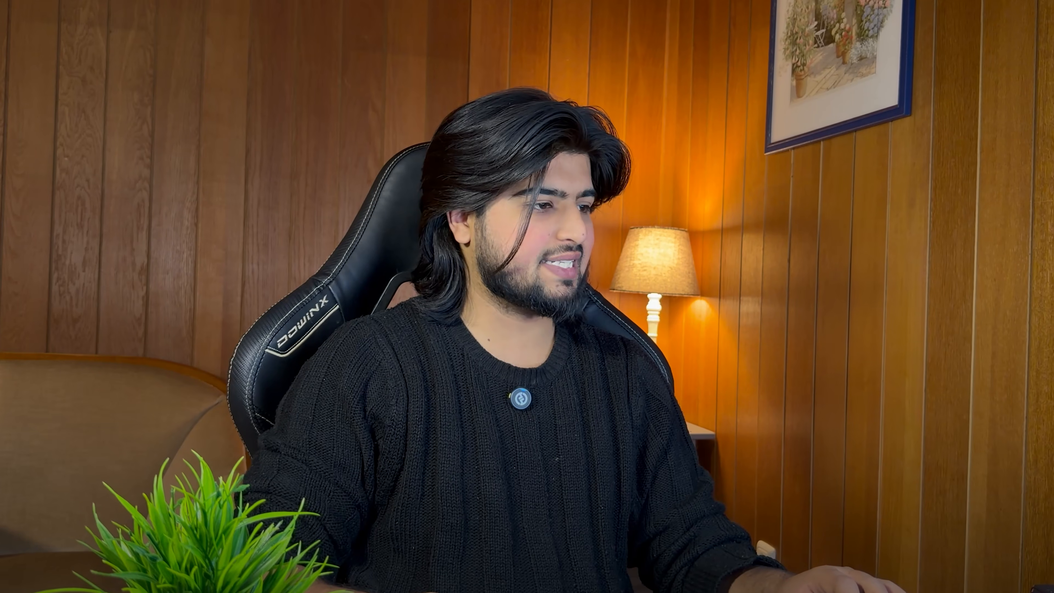
# At about 2500 ms, scale the card ring frame down and move it so its centre sits on the Billions of Views text.
pyautogui.click(393, 397)
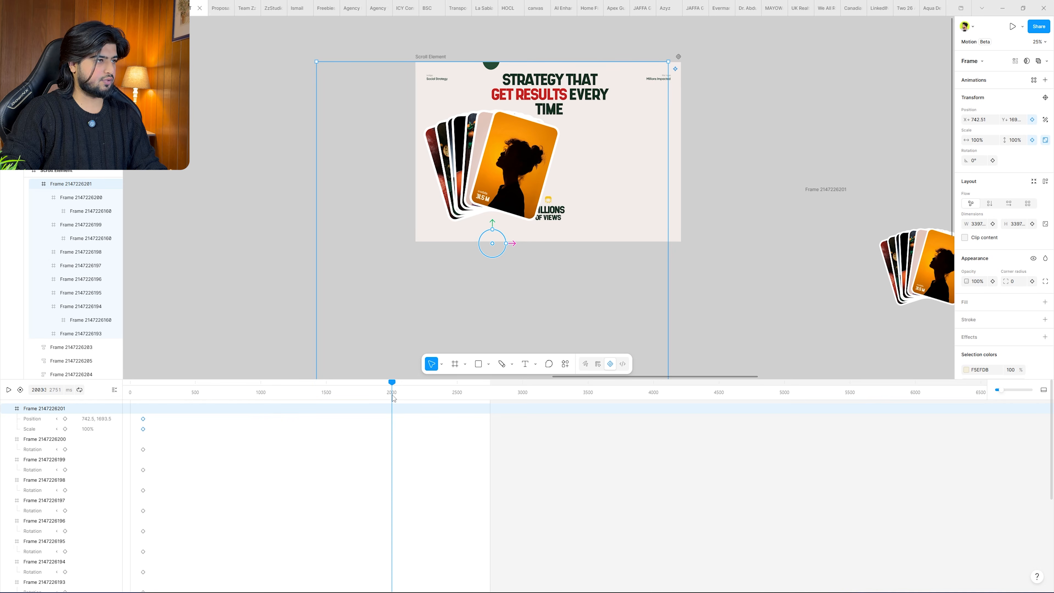
pyautogui.moveTo(393, 389); pyautogui.dragTo(430, 385)
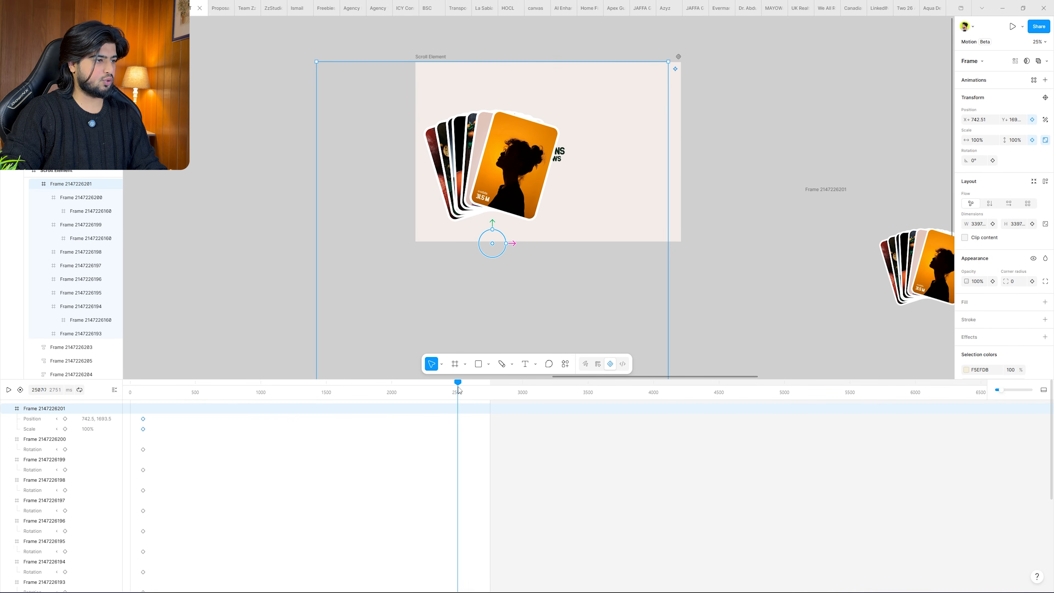
pyautogui.moveTo(1005, 140); pyautogui.dragTo(990, 141)
pyautogui.moveTo(507, 188); pyautogui.dragTo(564, 103)
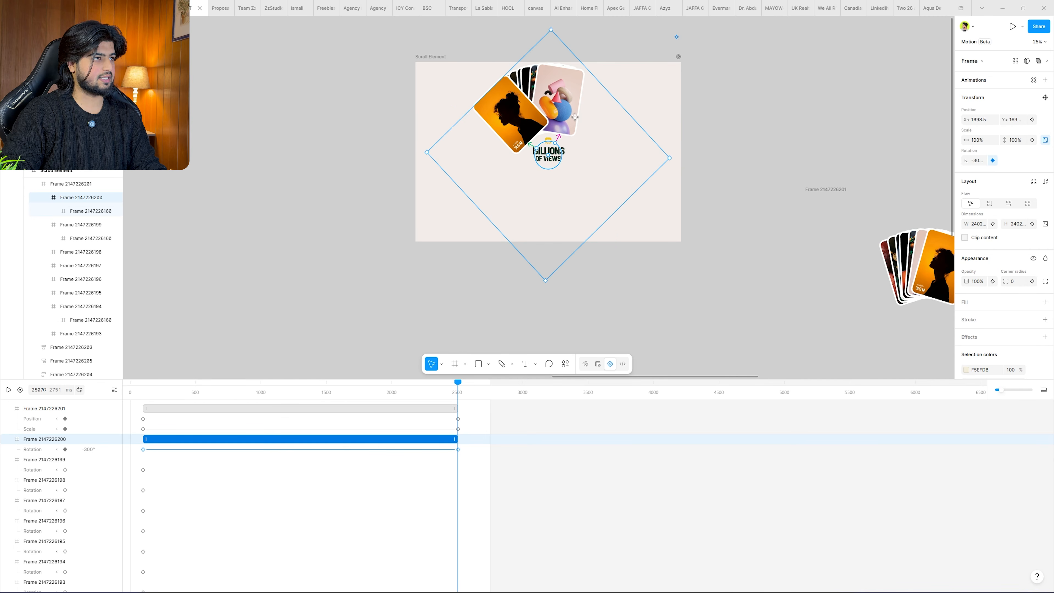
# At about 2500 ms, rotate the nested card frames one by one until the cards form a ring around Billions of Views, and preview the animation.
pyautogui.click(65, 229)
pyautogui.moveTo(416, 212); pyautogui.dragTo(435, 31)
pyautogui.press('Tab')
pyautogui.moveTo(647, 69); pyautogui.dragTo(449, 255)
pyautogui.click(80, 267)
pyautogui.click(80, 280)
pyautogui.moveTo(655, 86); pyautogui.dragTo(542, 259)
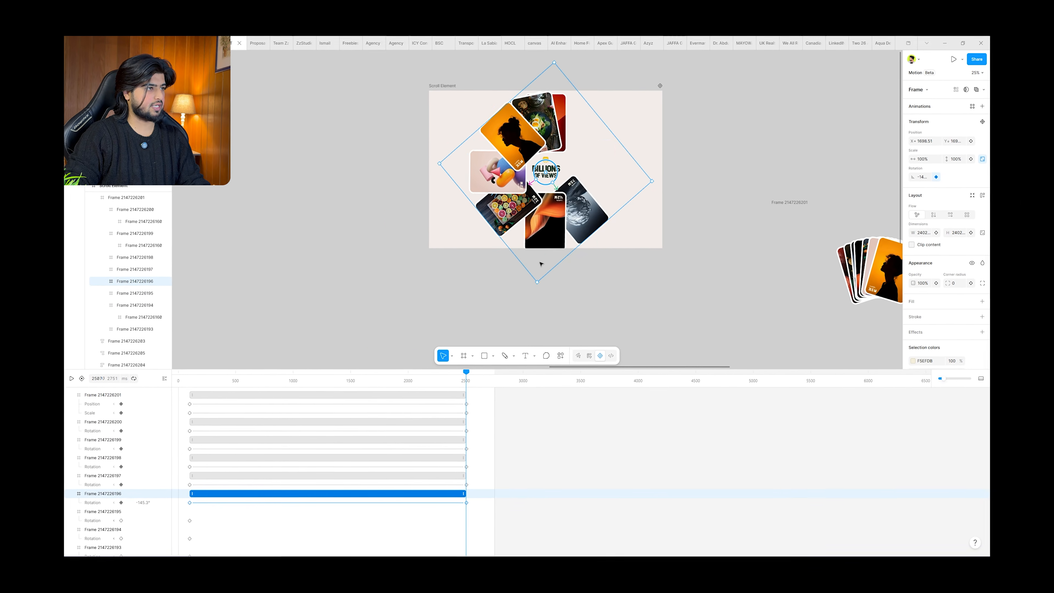
pyautogui.click(134, 293)
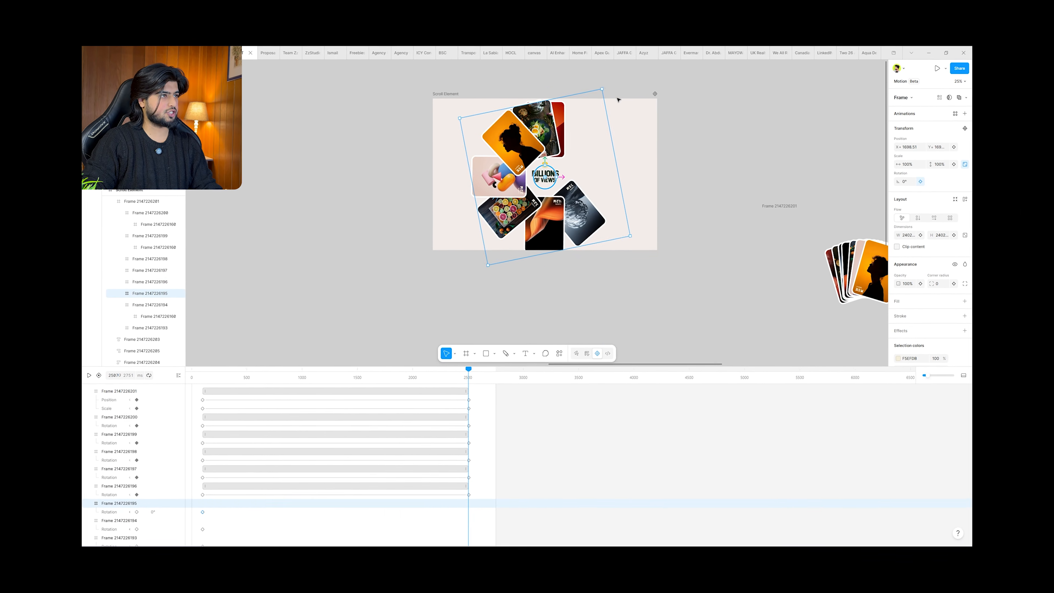
pyautogui.moveTo(622, 91); pyautogui.dragTo(642, 268)
pyautogui.click(135, 305)
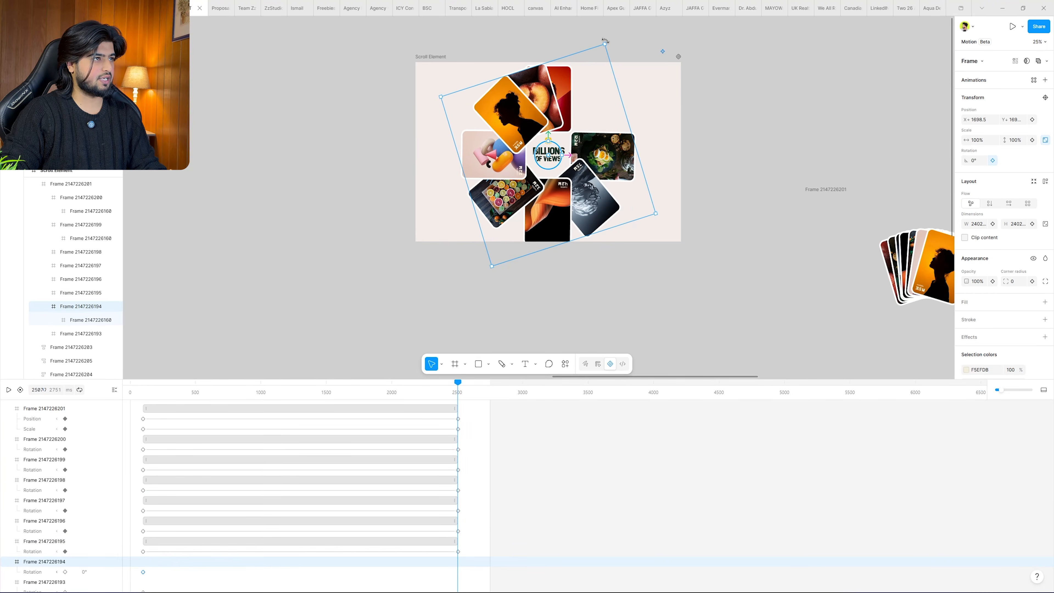
pyautogui.moveTo(605, 41); pyautogui.dragTo(653, 68)
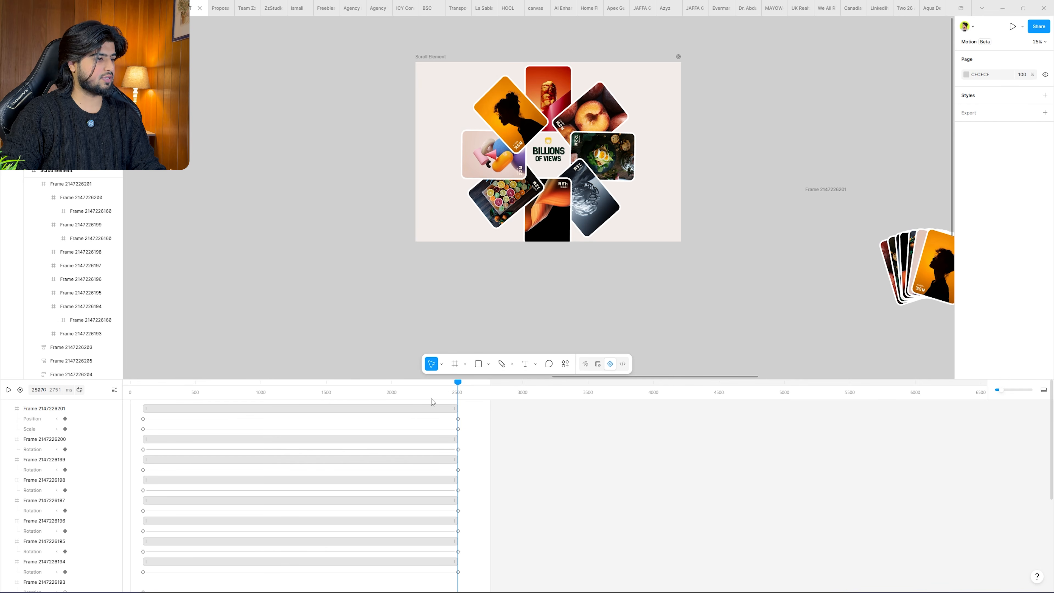
pyautogui.click(587, 186)
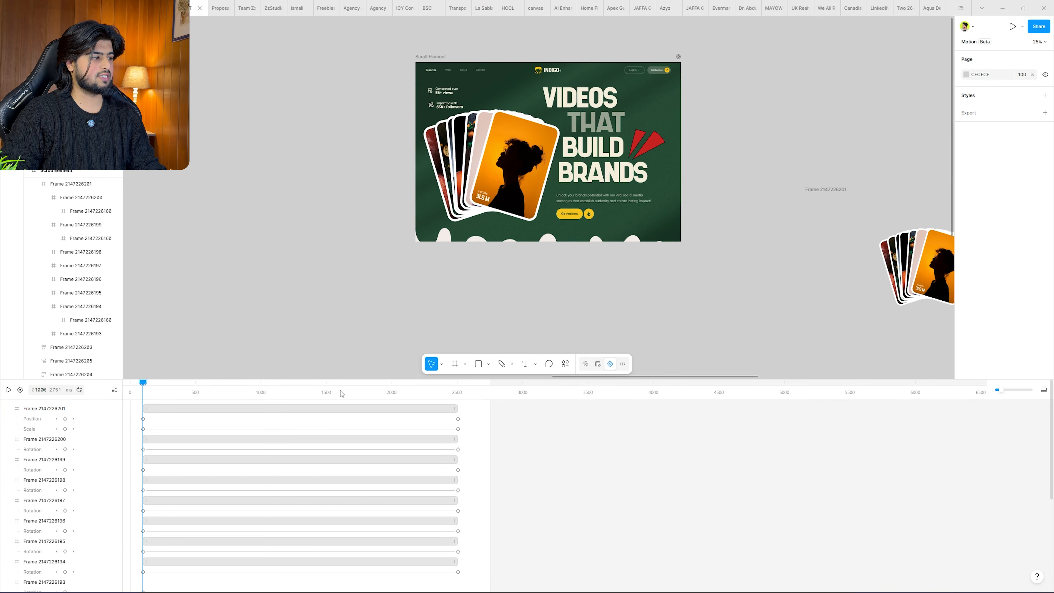
pyautogui.press('space')
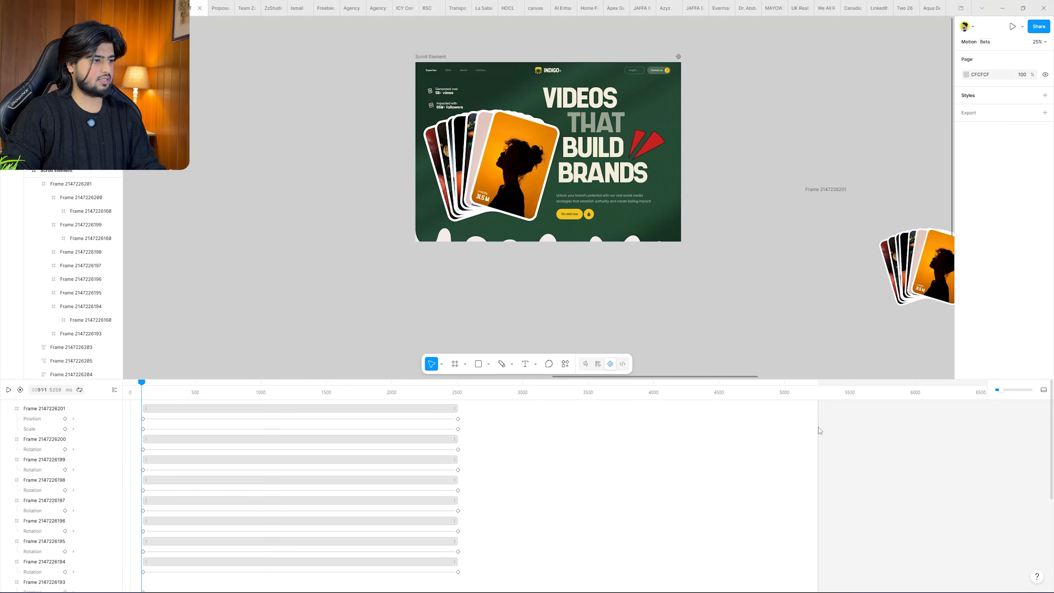
# Select all Scroll Element keyframes and set their easing to a custom bezier of 0.32, 0.01, 0.07, 0.98.
pyautogui.moveTo(498, 406); pyautogui.dragTo(134, 592)
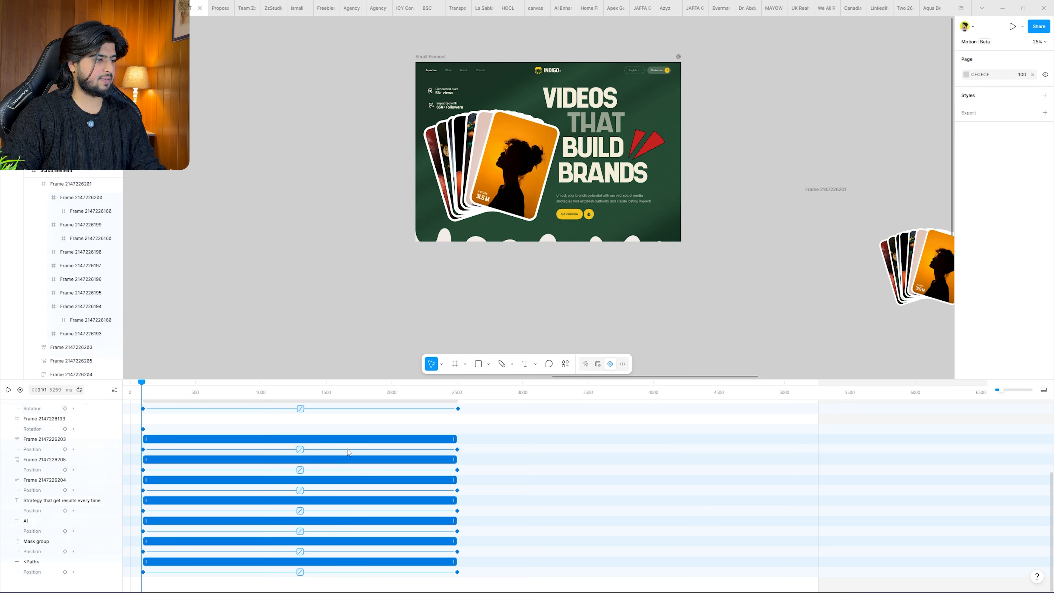
pyautogui.click(300, 449)
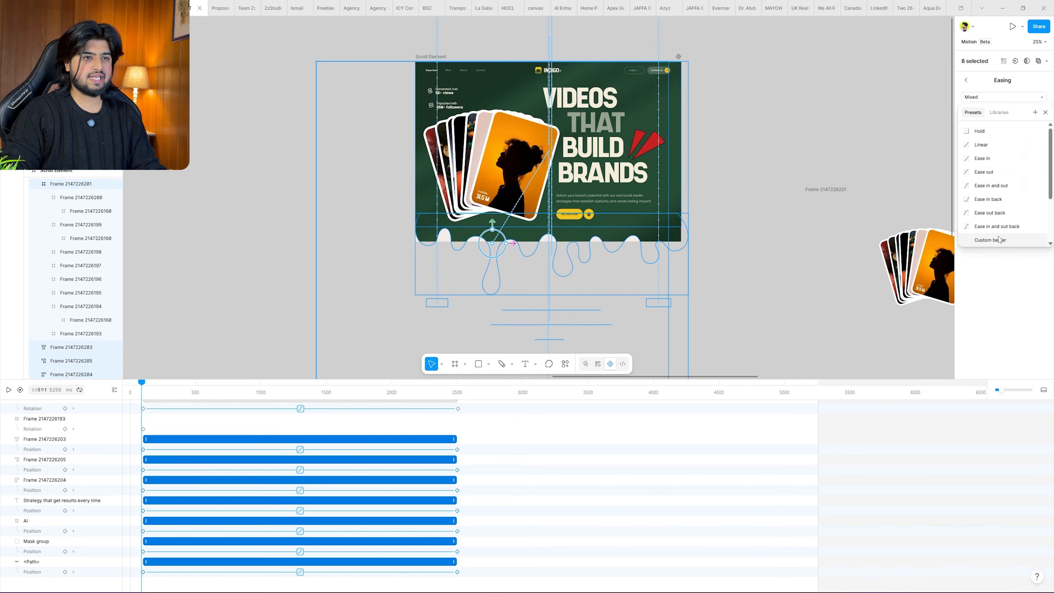
pyautogui.click(996, 240)
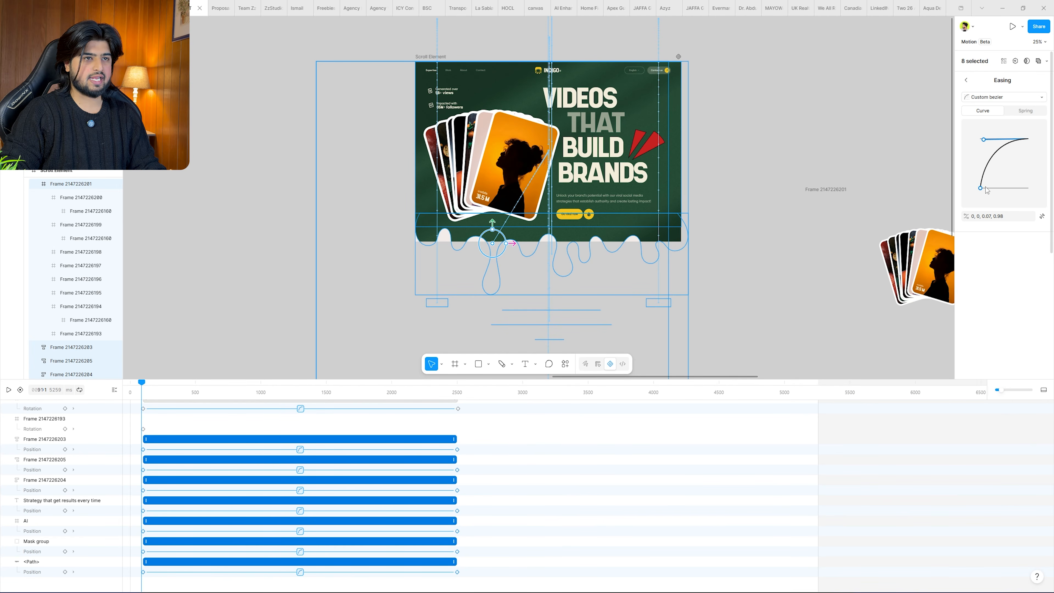
pyautogui.moveTo(998, 187); pyautogui.dragTo(996, 188)
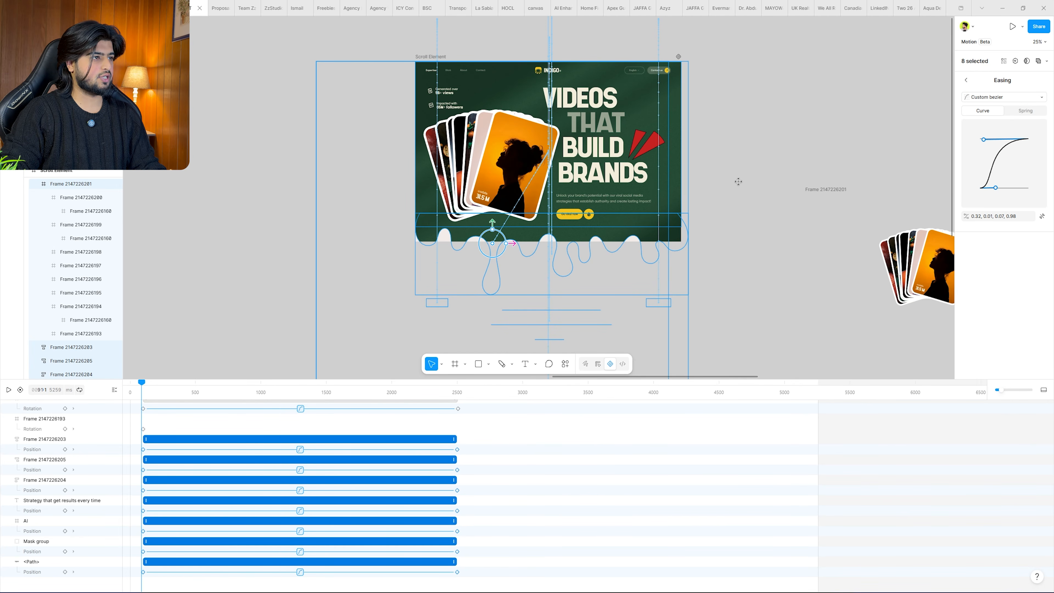
pyautogui.click(822, 90)
# Cover the Loading frame with a rectangle of about 2562 × 1685 and fill it with red EF0000 sampled from the Let's get your cargo button.
pyautogui.scroll(2, 743, 104)
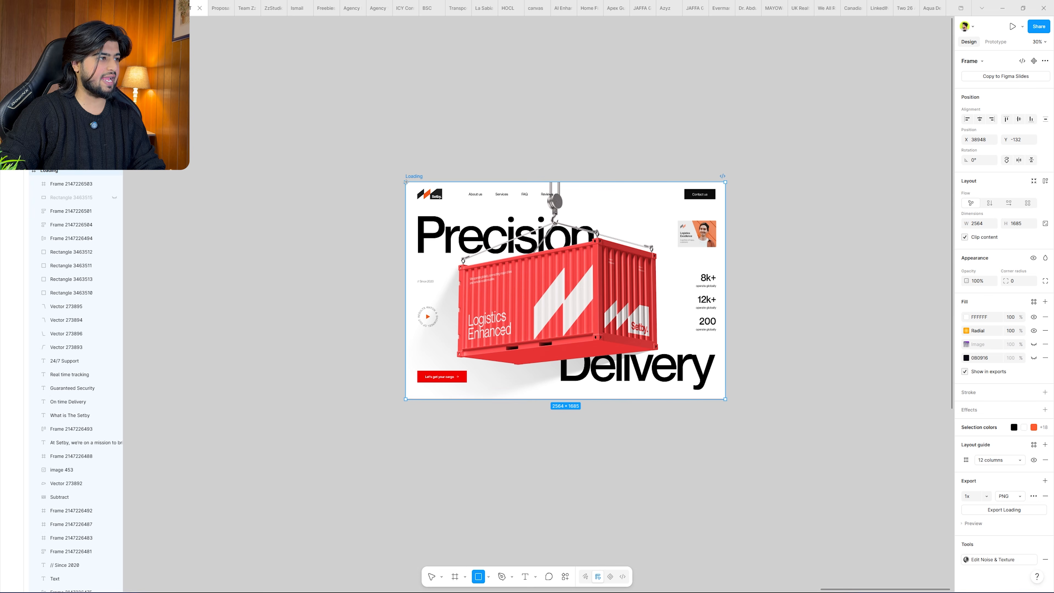
pyautogui.moveTo(405, 181); pyautogui.dragTo(725, 398)
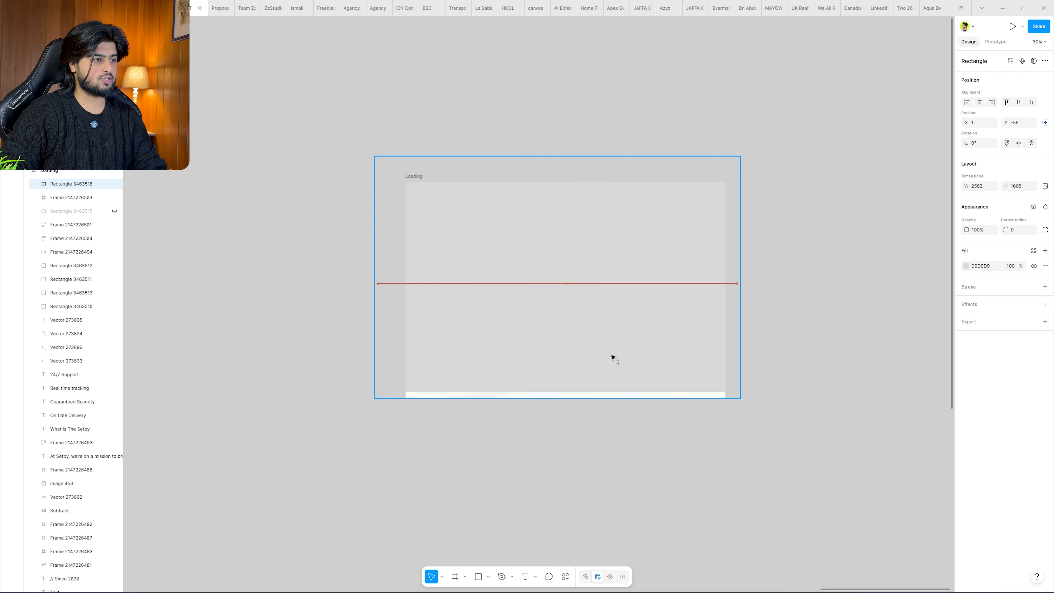
pyautogui.moveTo(613, 357); pyautogui.dragTo(605, 171)
pyautogui.hotkey('ctrl', 'z')
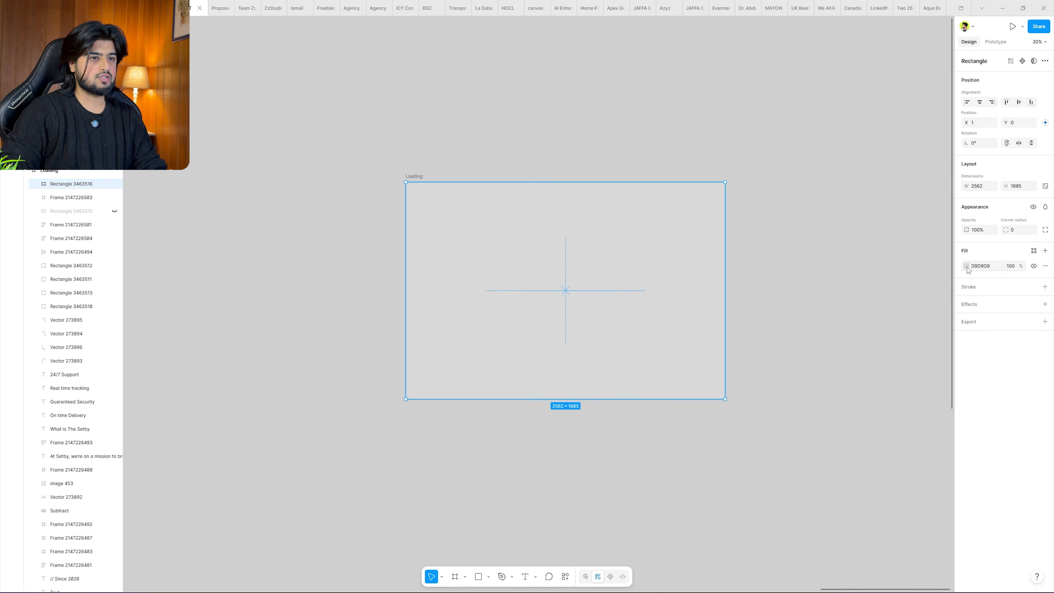
pyautogui.click(966, 267)
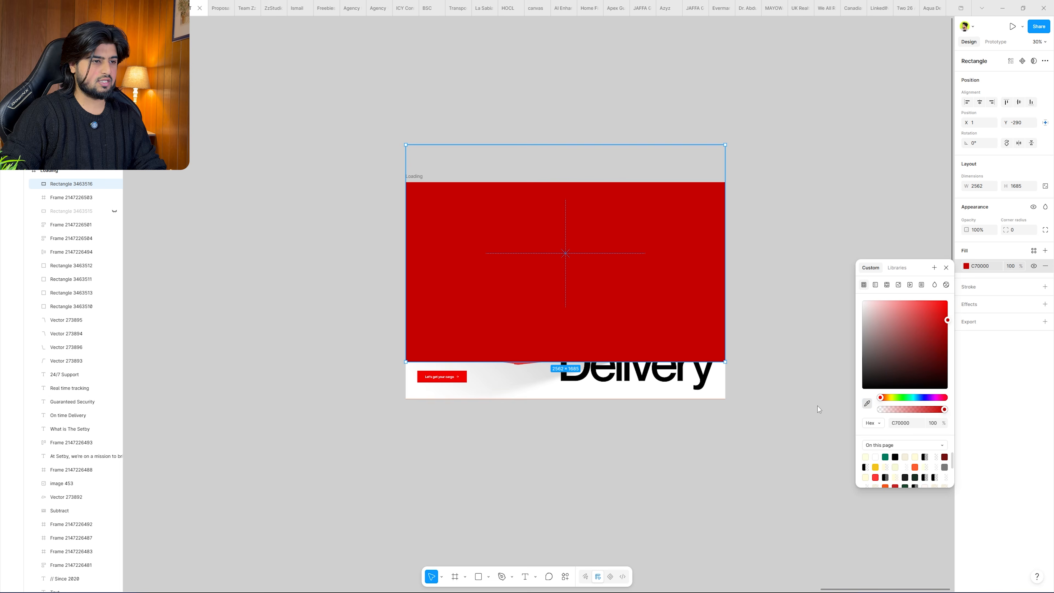
pyautogui.press('i')
pyautogui.click(468, 368)
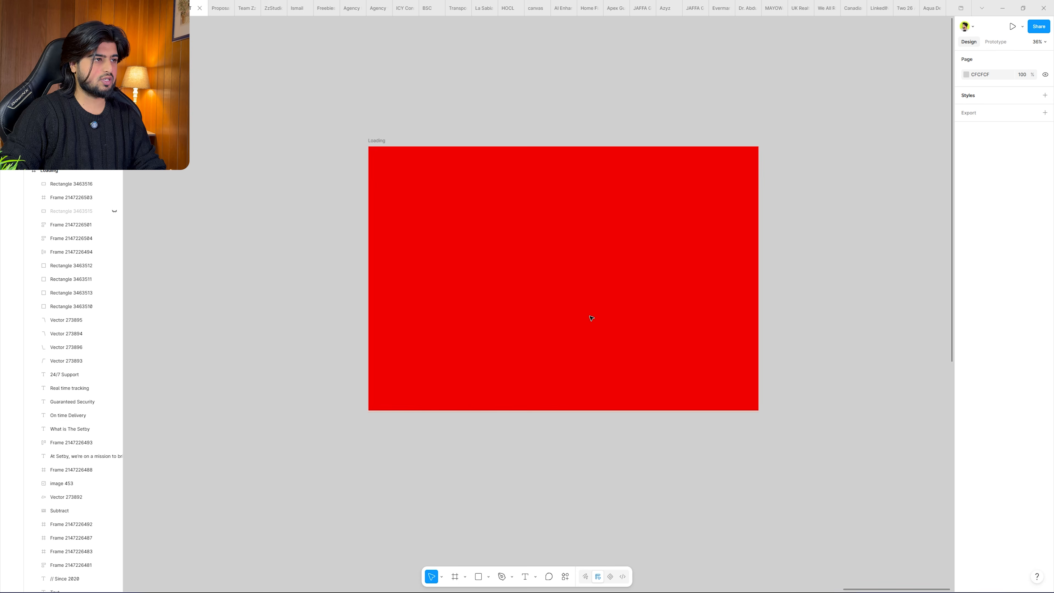
pyautogui.click(592, 318)
pyautogui.scroll(1, 592, 318)
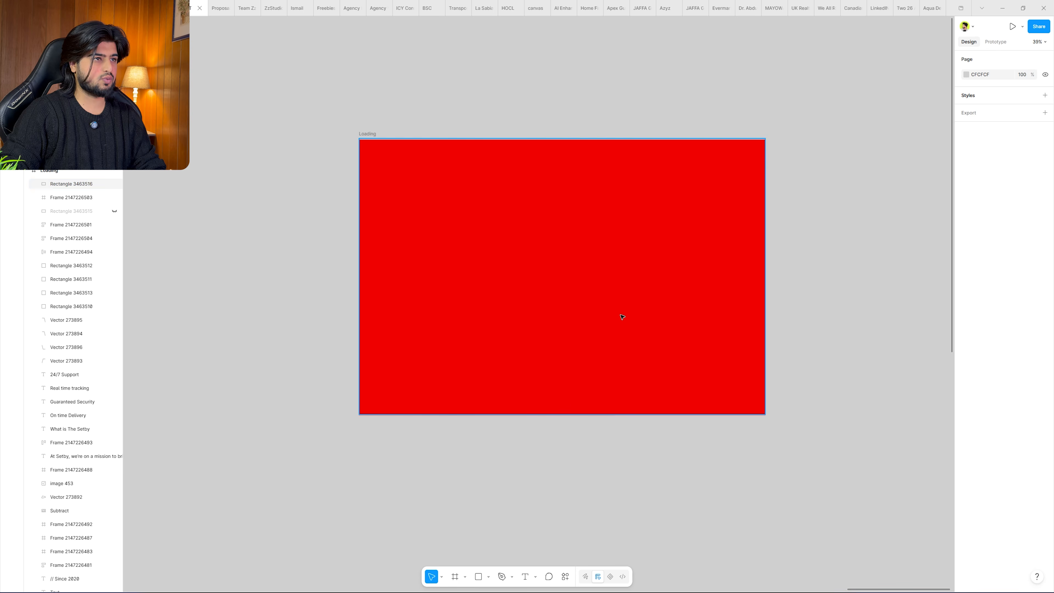
pyautogui.moveTo(619, 139); pyautogui.dragTo(618, 142)
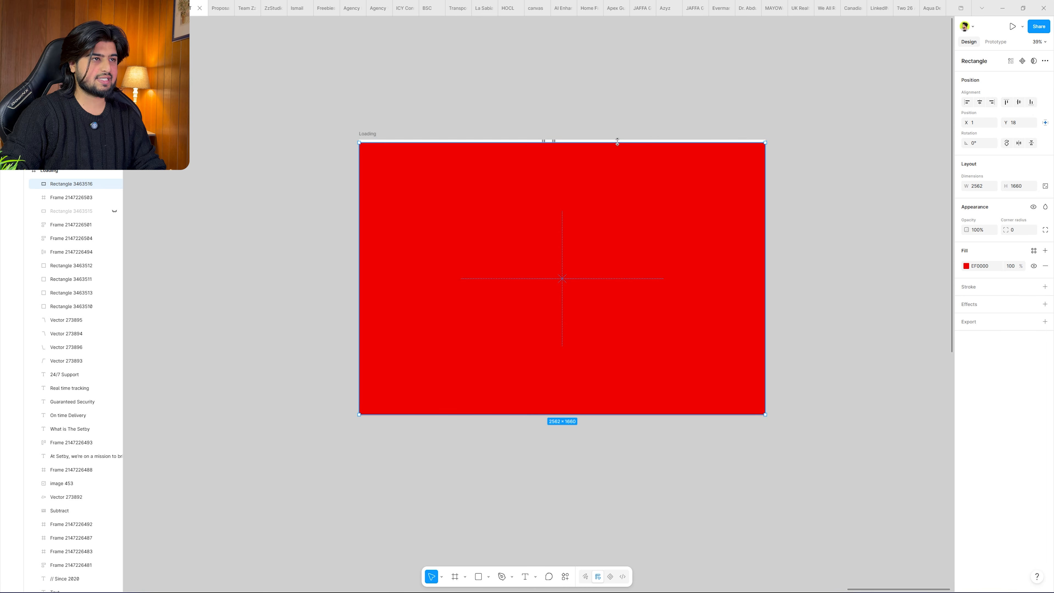
pyautogui.press('Escape')
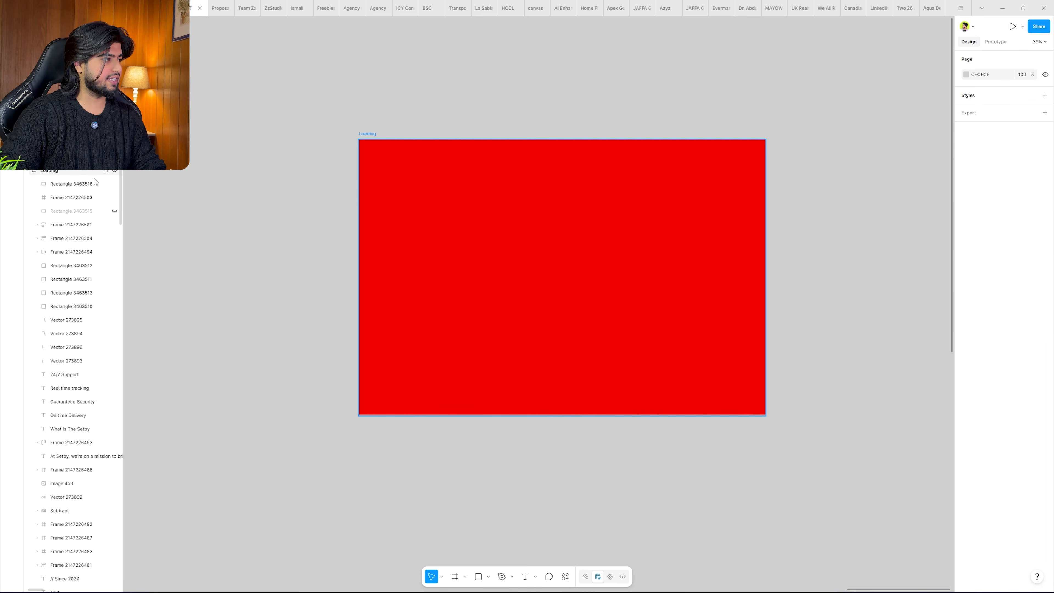
# Wrap all Loading layers below the red rectangle in a single frame and lock that frame.
pyautogui.click(62, 183)
pyautogui.click(62, 197)
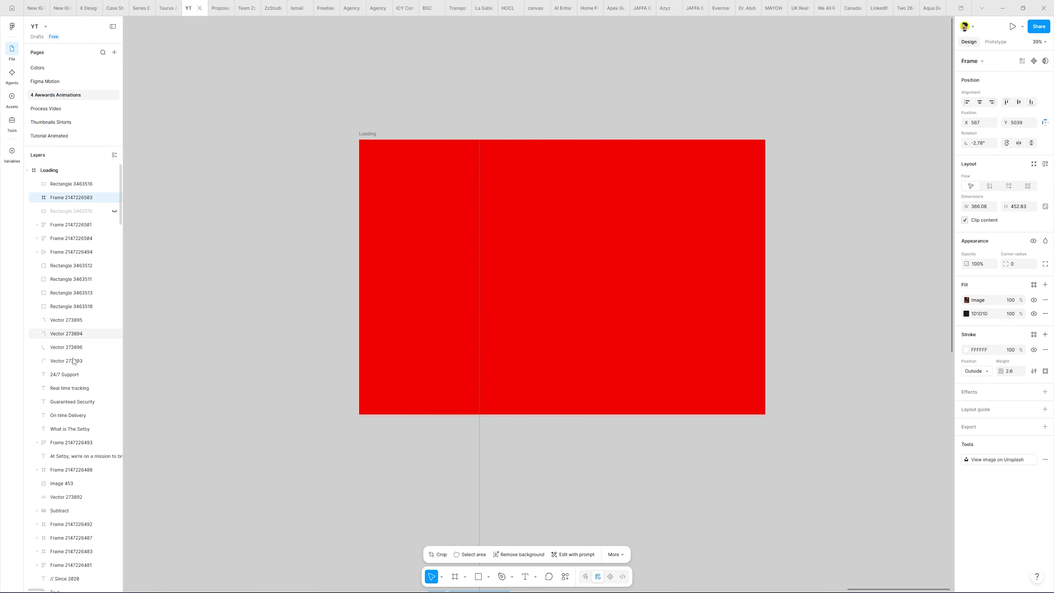
pyautogui.scroll(-5, 73, 415)
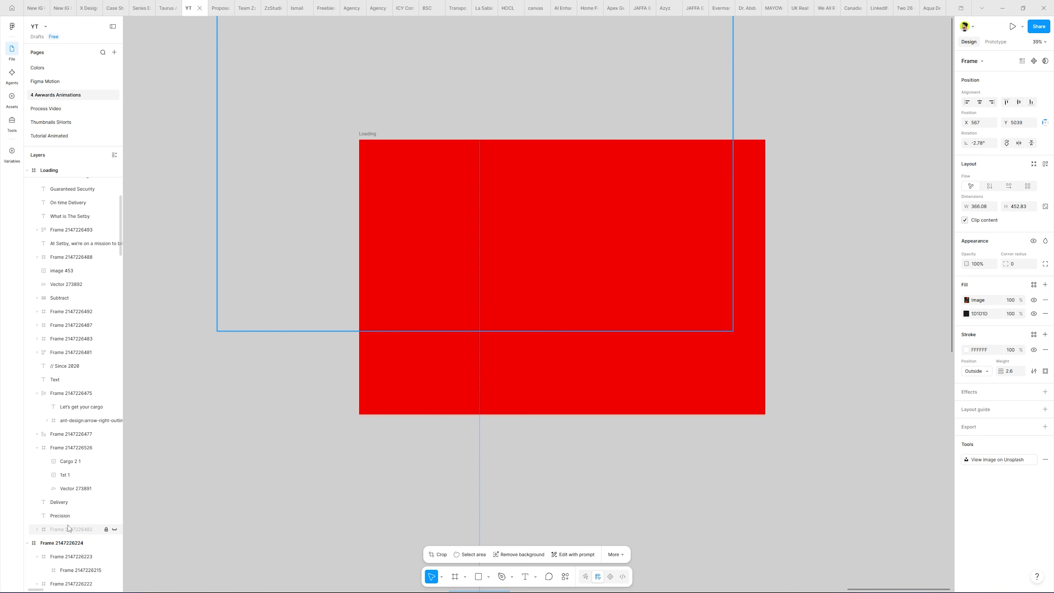
pyautogui.keyDown('shift'); pyautogui.click(69, 529); pyautogui.keyUp('shift')
pyautogui.scroll(5, 75, 457)
pyautogui.rightClick(65, 261)
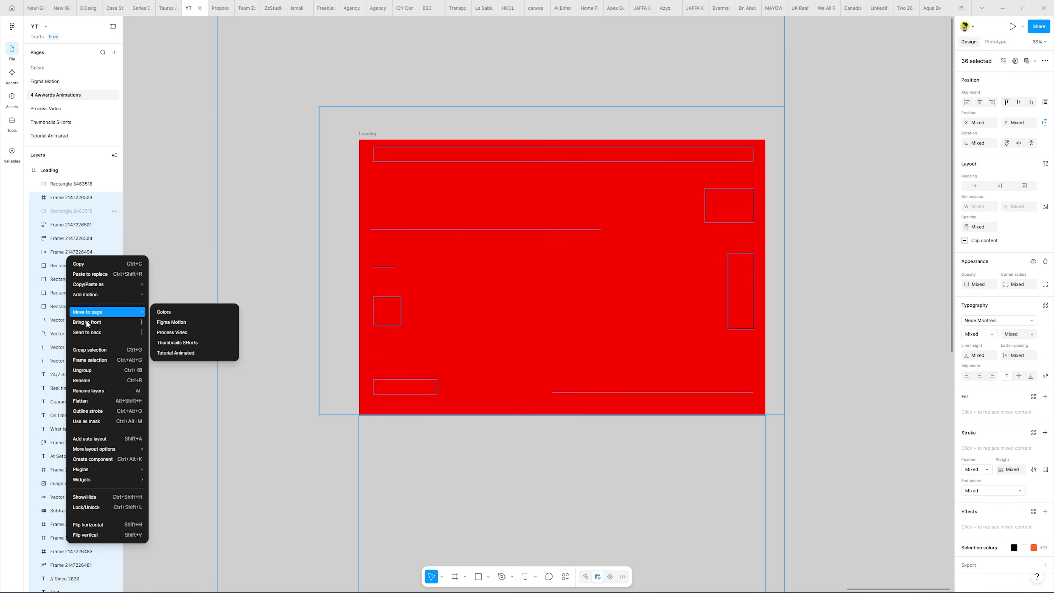
pyautogui.click(87, 356)
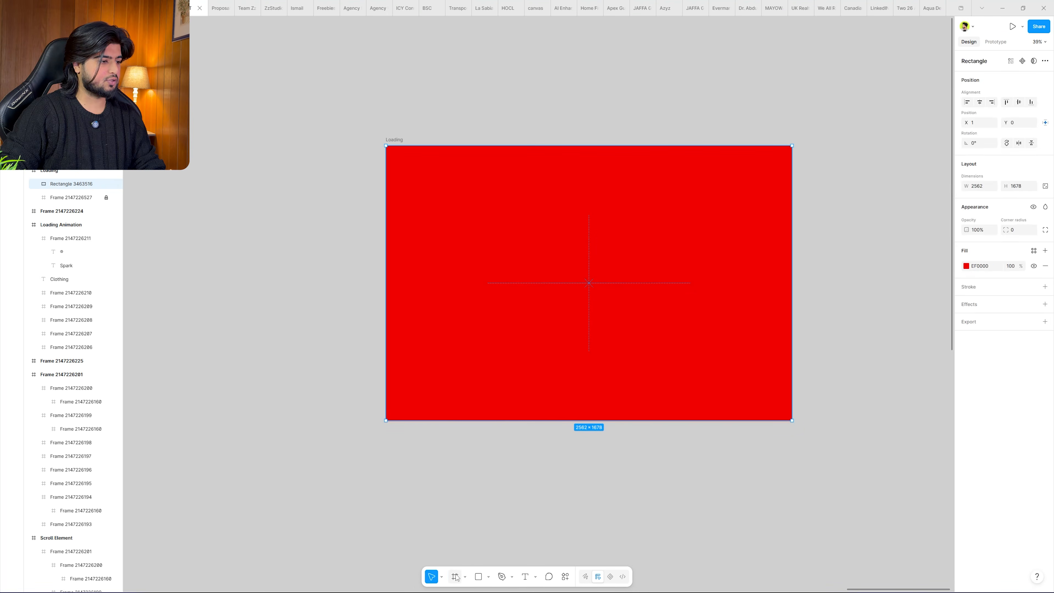
# Draw a white portrait frame of about 455 × 546 near the middle of the red rectangle.
pyautogui.click(456, 576)
pyautogui.moveTo(563, 240); pyautogui.dragTo(602, 291)
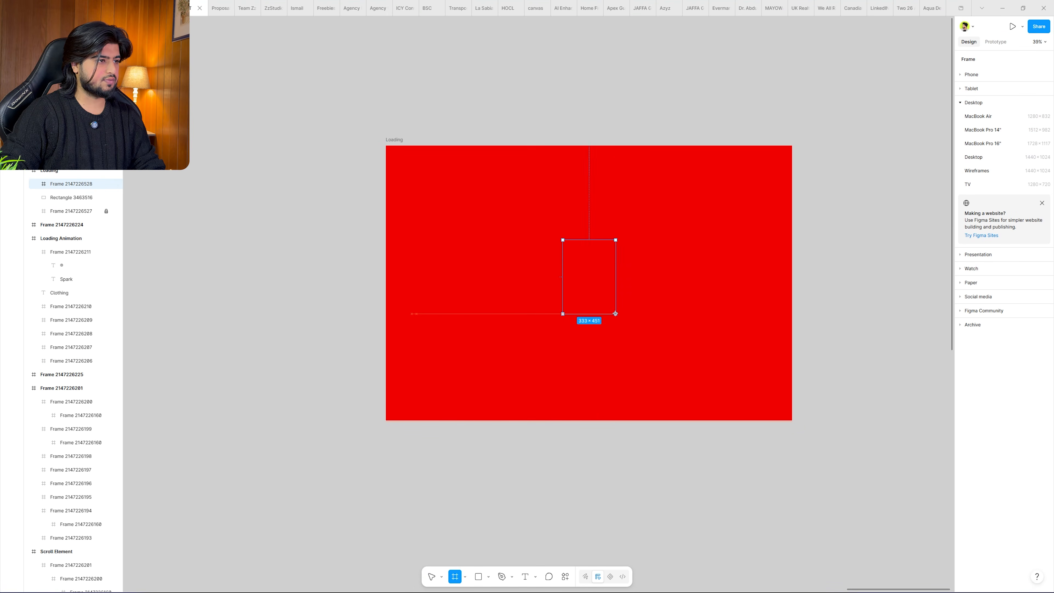
pyautogui.moveTo(636, 329); pyautogui.dragTo(636, 329)
pyautogui.click(966, 300)
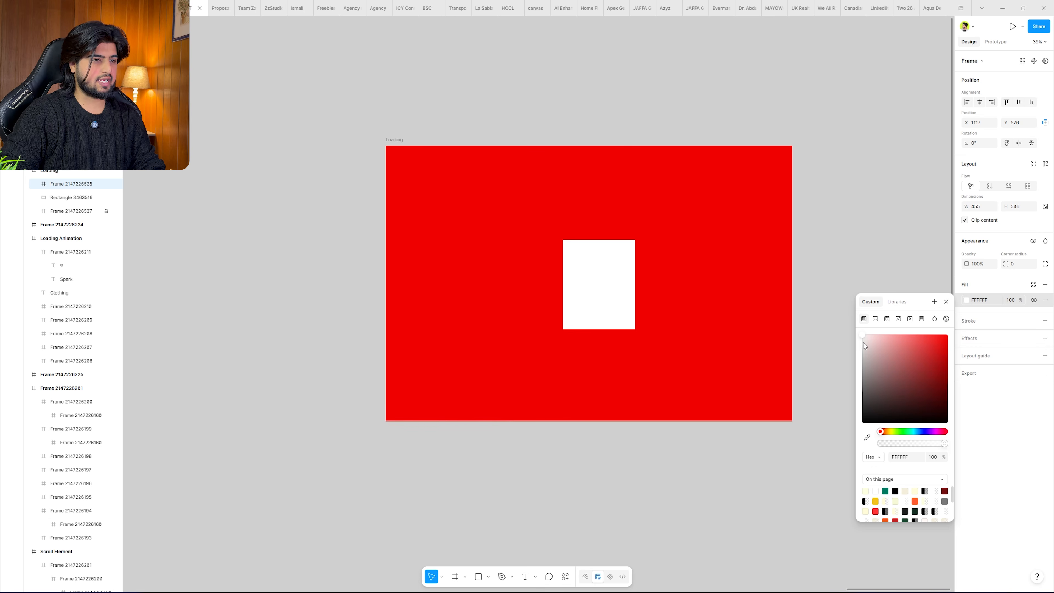
pyautogui.press('Escape')
# Search the Unsplash plugin for cargo and fill the white frame with the photo of orange containers against a dark sky.
pyautogui.rightClick(603, 265)
pyautogui.moveTo(643, 489)
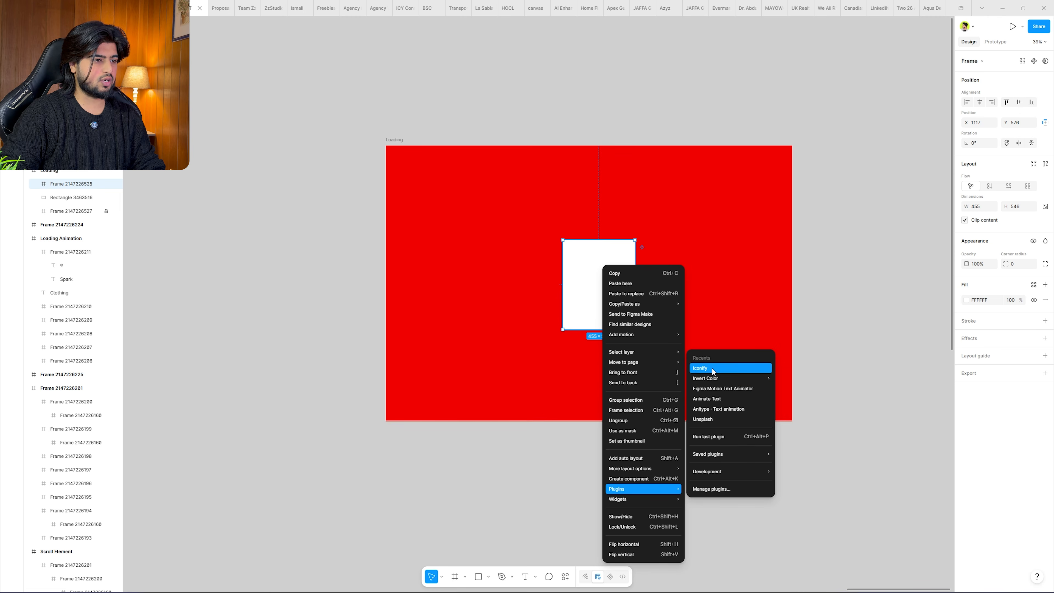
pyautogui.click(720, 418)
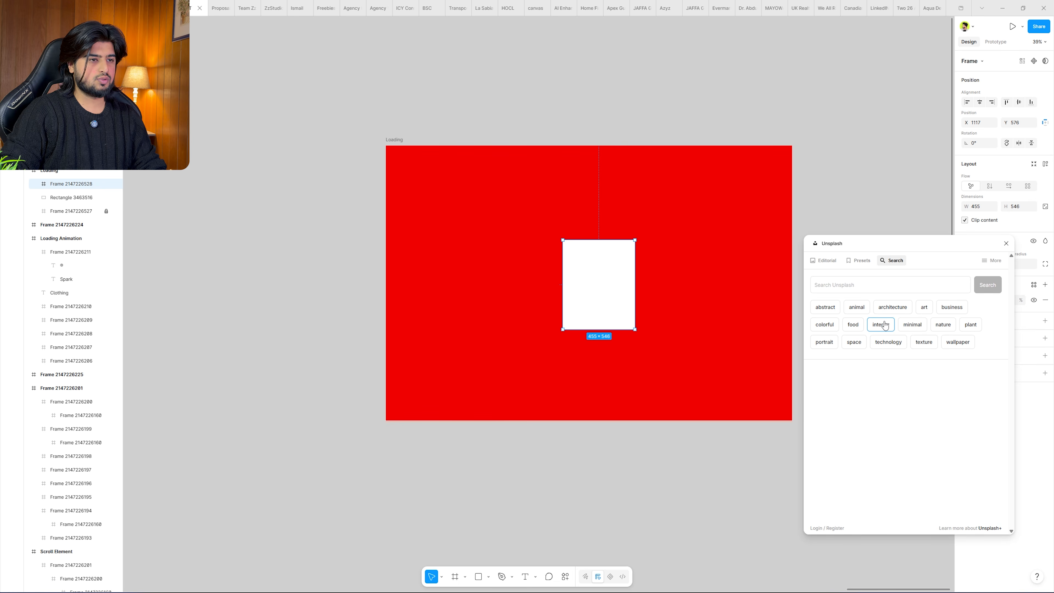
pyautogui.click(896, 286)
pyautogui.write('c')
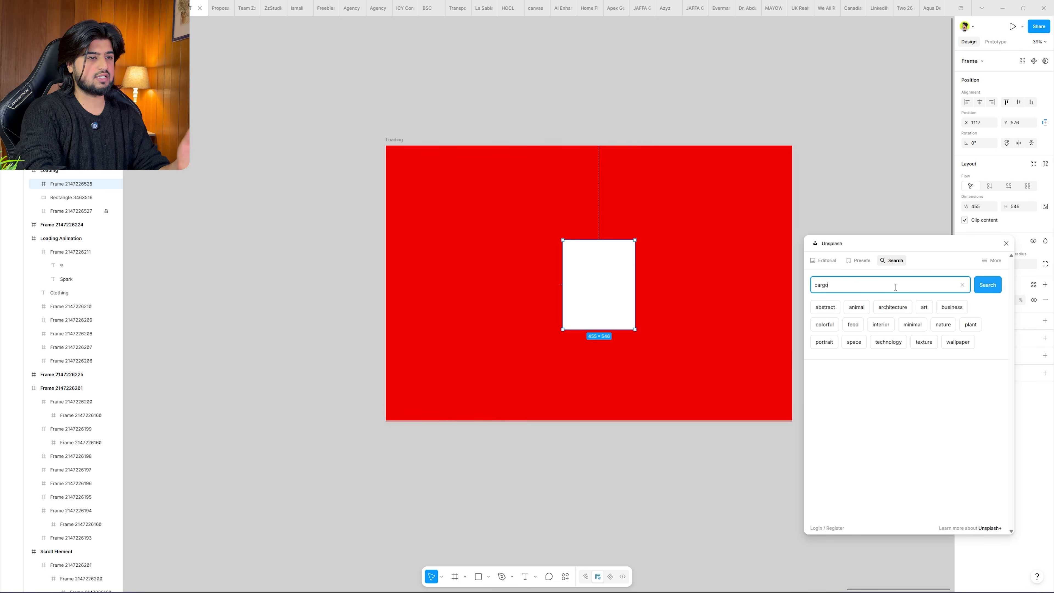
pyautogui.write('argo')
pyautogui.press('Return')
pyautogui.scroll(-3, 926, 399)
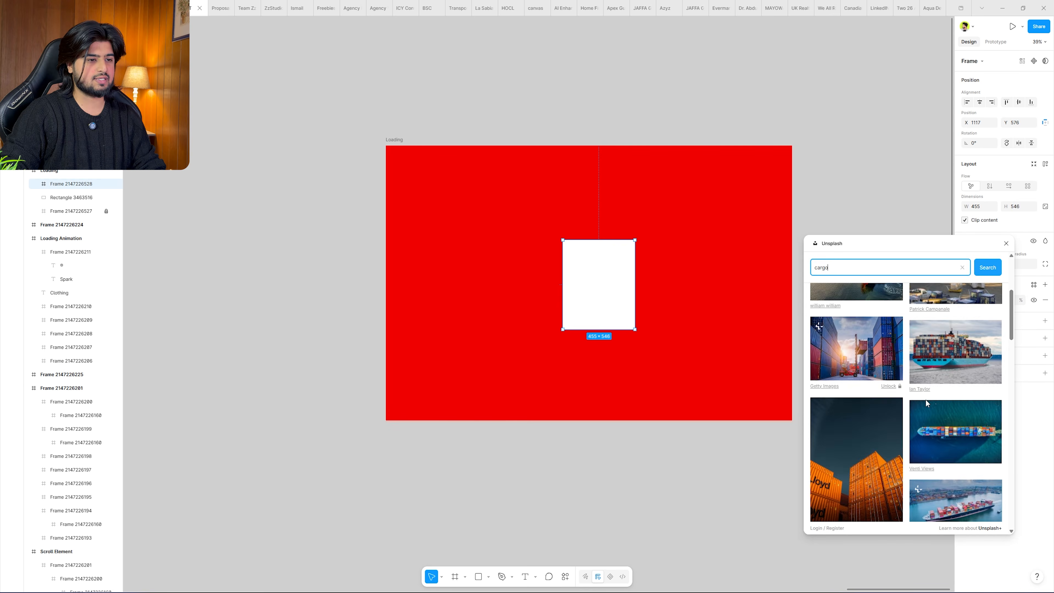
pyautogui.scroll(-3, 925, 398)
pyautogui.click(866, 359)
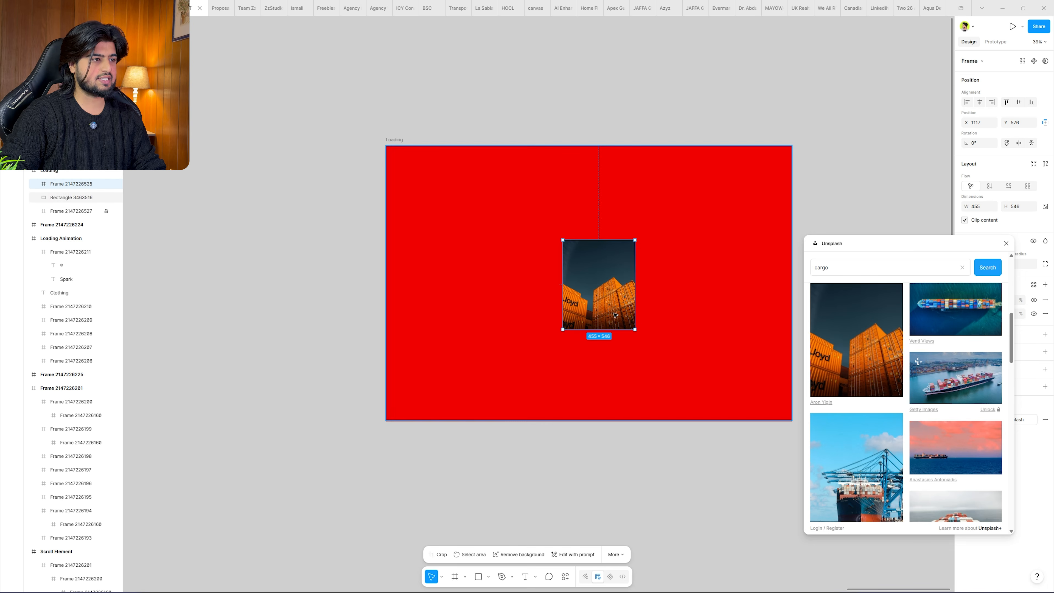
# Duplicate the photo frame, rotate the copy to about -9.82°, and fill it with the Unsplash photo of a container-loaded ship deck.
pyautogui.hotkey('ctrl', 'd')
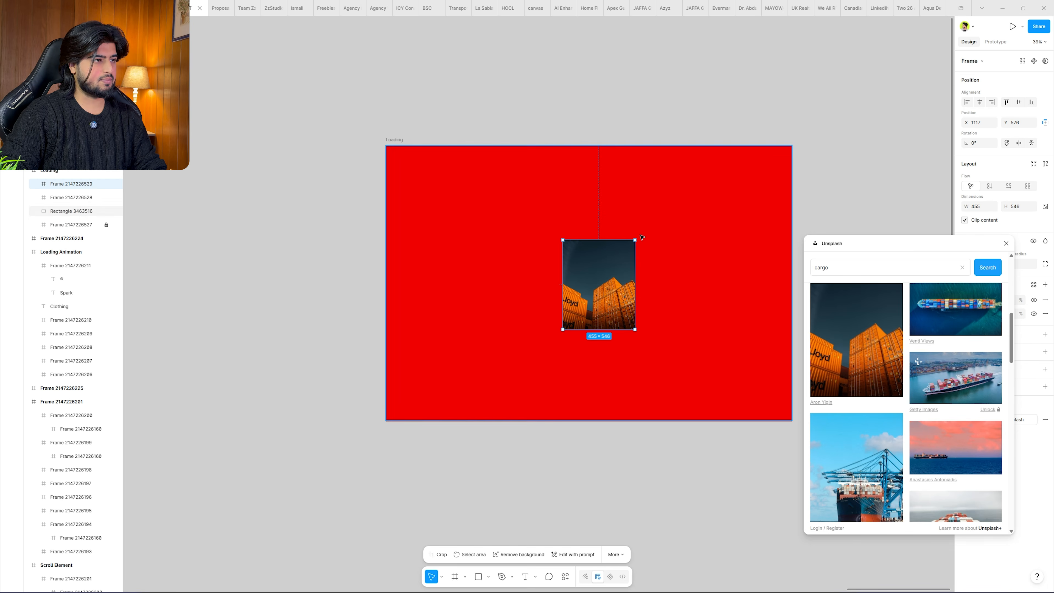
pyautogui.moveTo(638, 236); pyautogui.dragTo(645, 243)
pyautogui.scroll(-3, 967, 417)
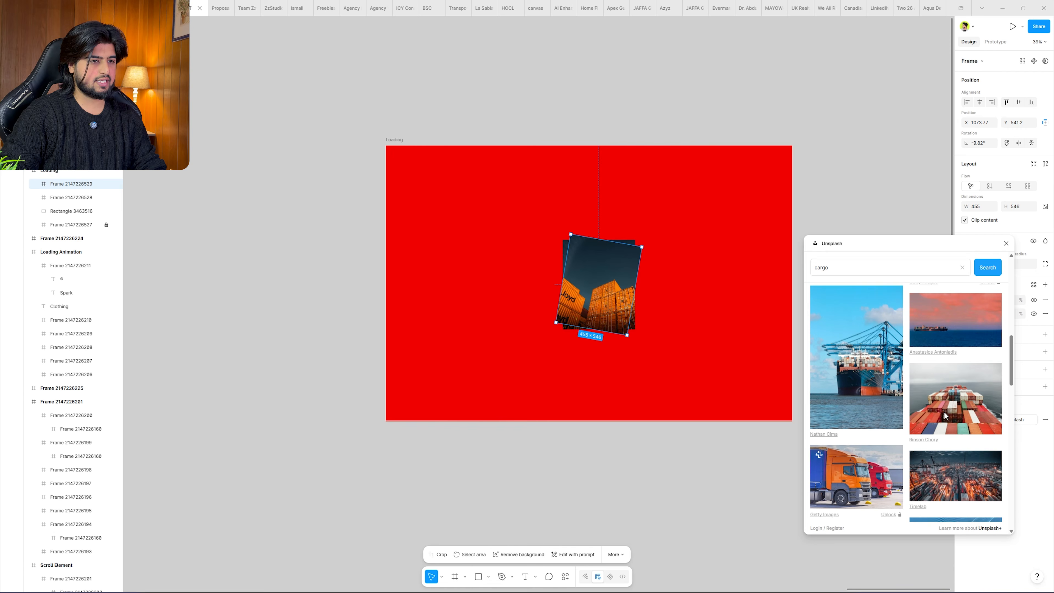
pyautogui.click(967, 416)
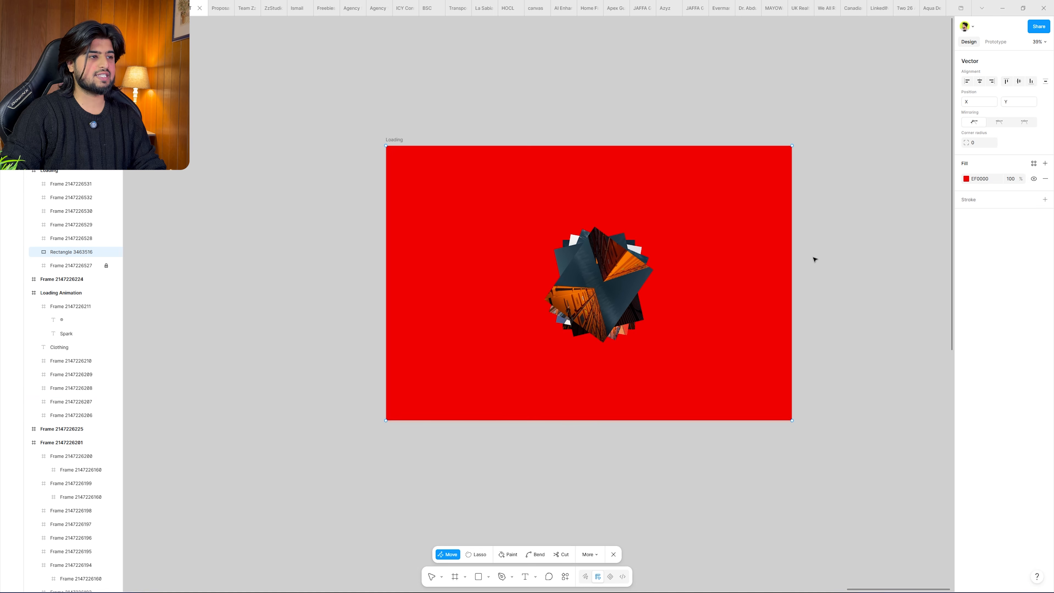
# Select the five stacked photo frames above the red rectangle and move them to the centre of the Loading frame.
pyautogui.click(45, 183)
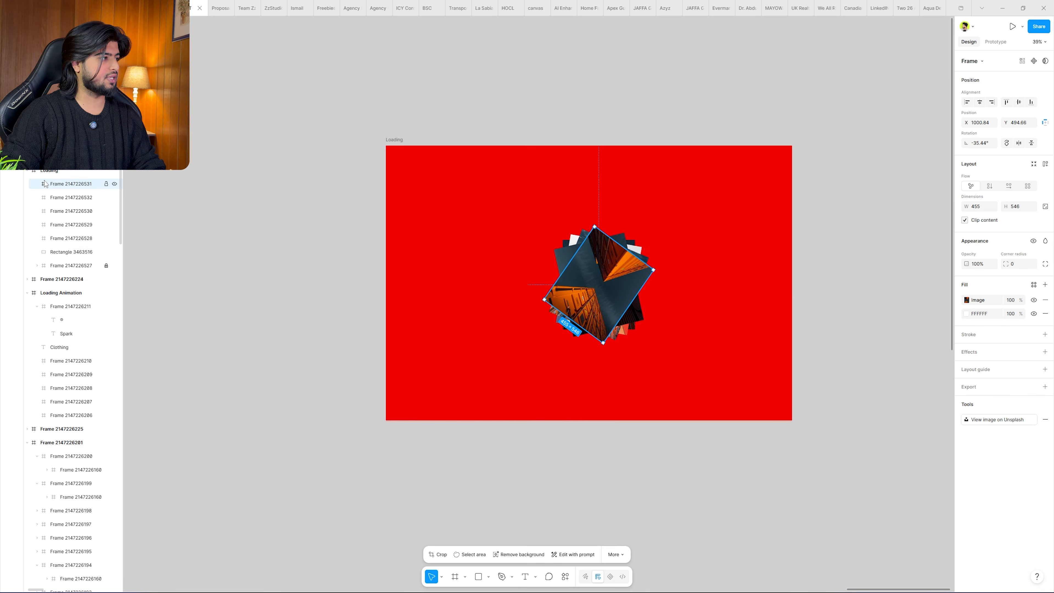
pyautogui.keyDown('shift'); pyautogui.click(73, 244); pyautogui.keyUp('shift')
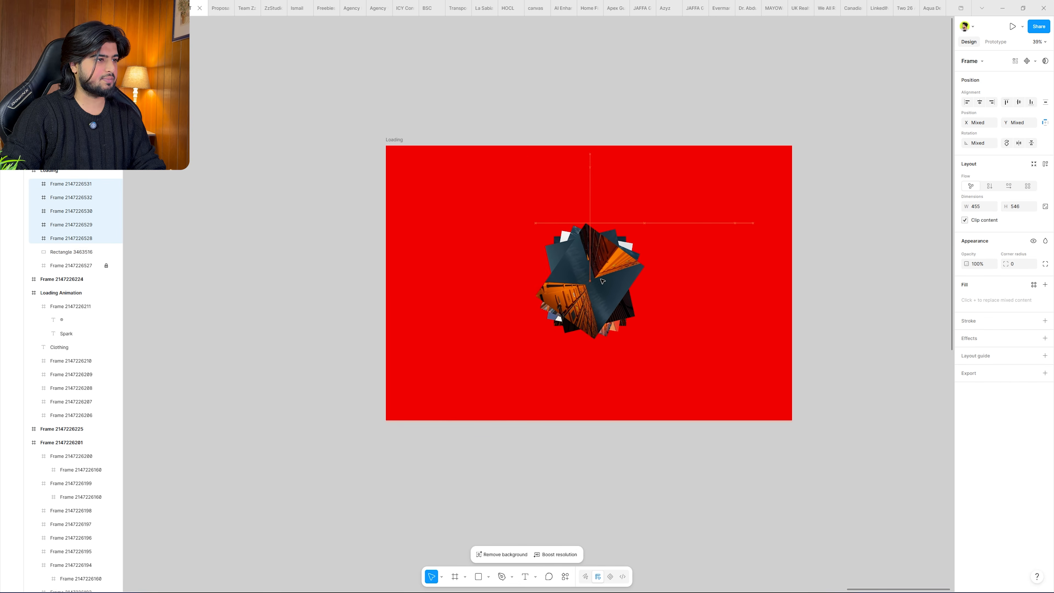
pyautogui.moveTo(599, 282); pyautogui.dragTo(599, 282)
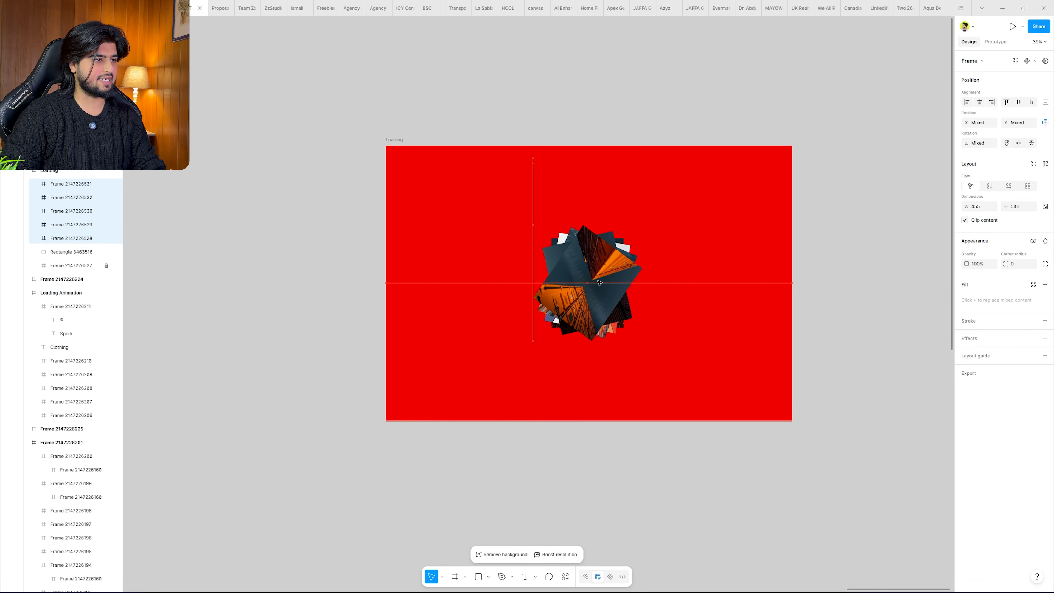
# Add a white text reading Spark over the photo stack in the Loading frame and enlarge it to font size 295.
pyautogui.click(562, 469)
pyautogui.click(508, 285)
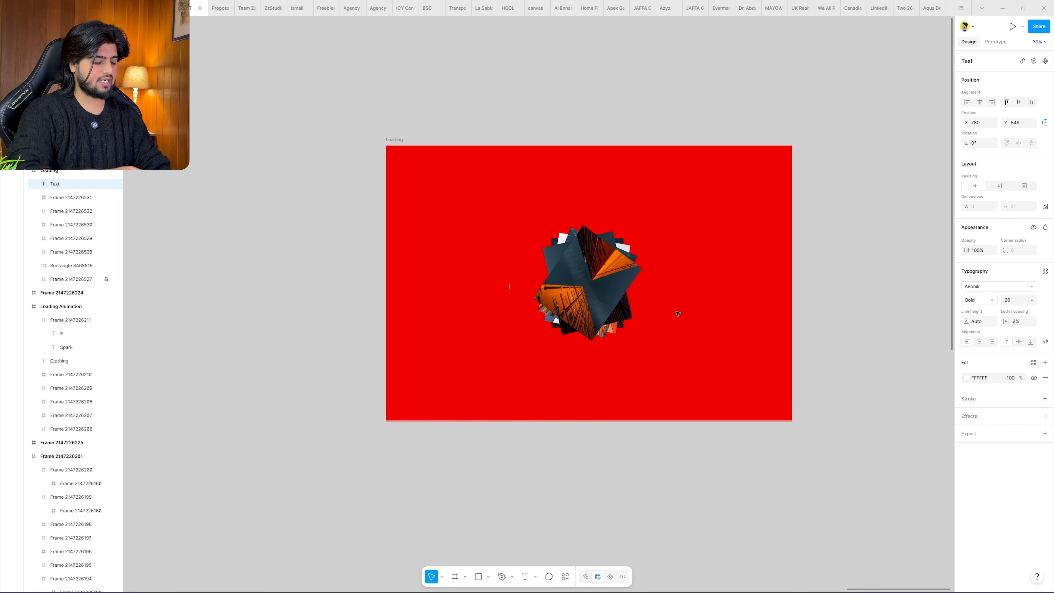
pyautogui.write('Spa')
pyautogui.write('rk')
pyautogui.moveTo(1009, 300); pyautogui.dragTo(179, 291)
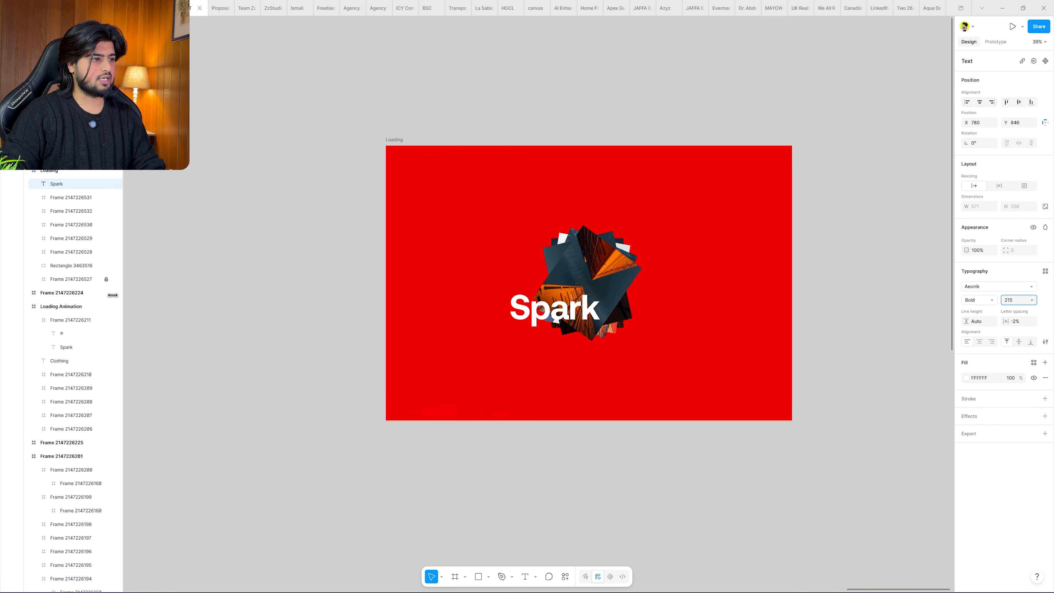
# Set the Spark text to uppercase and change its font weight to Regular.
pyautogui.click(1045, 342)
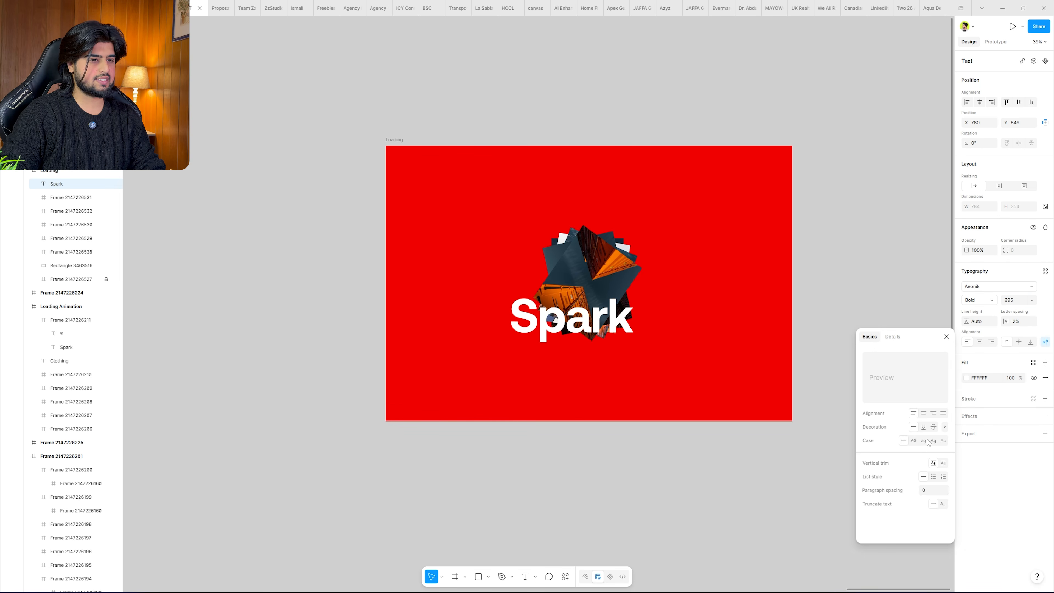
pyautogui.click(925, 440)
pyautogui.click(948, 336)
pyautogui.click(978, 304)
pyautogui.click(982, 289)
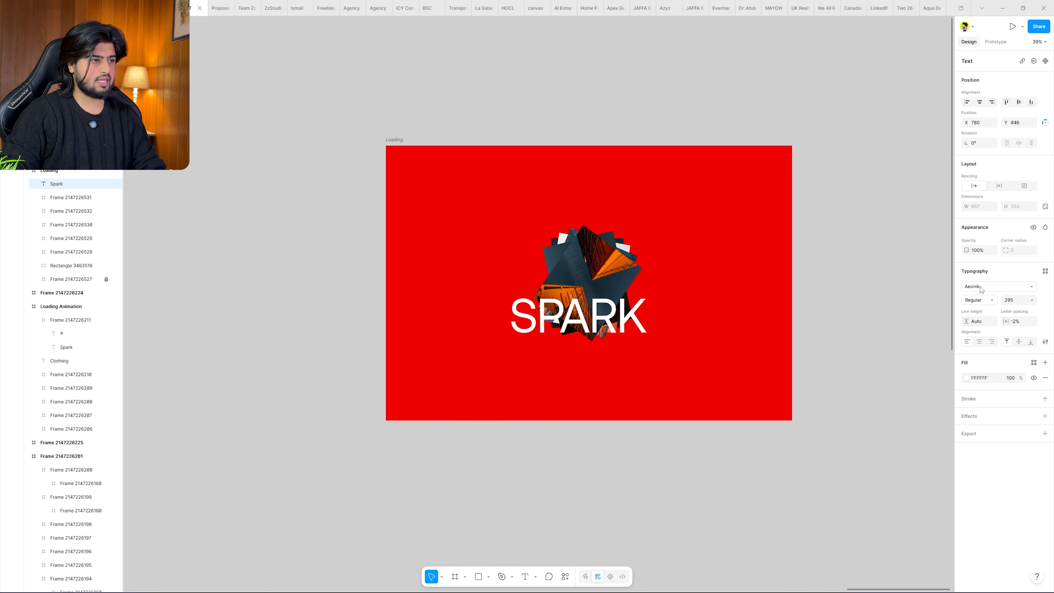
# Increase the SPARK text's font size to 341 and tighten its letter spacing to -6%.
pyautogui.moveTo(1009, 301); pyautogui.dragTo(1028, 301)
pyautogui.click(1016, 321)
pyautogui.press('Down')
pyautogui.press('Down')
pyautogui.press('Down')
pyautogui.press('Down')
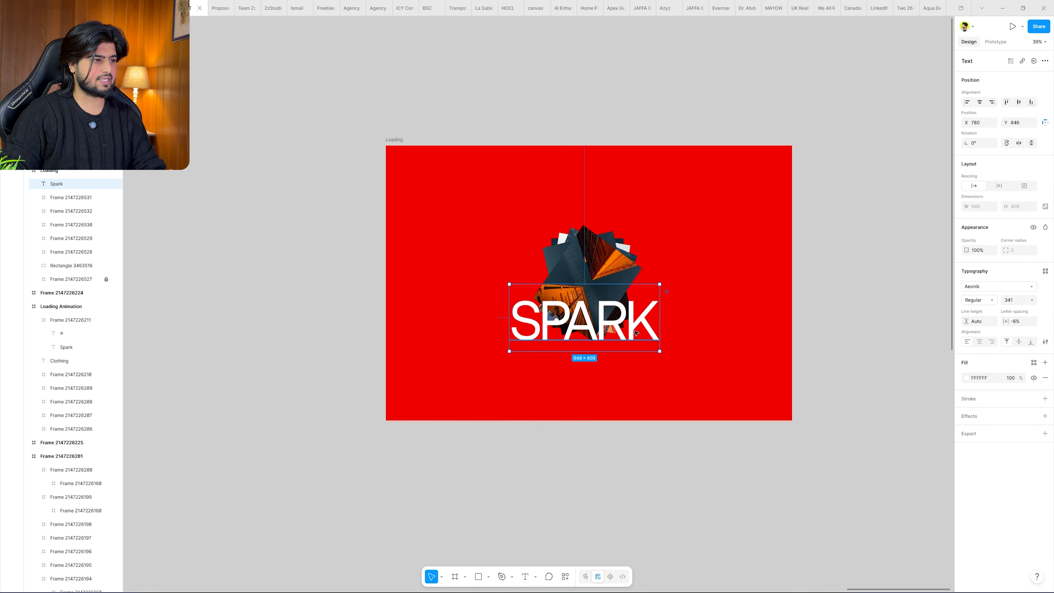
# Centre the SPARK text over the photo stack and set its blend mode to Difference.
pyautogui.moveTo(636, 332); pyautogui.dragTo(641, 299)
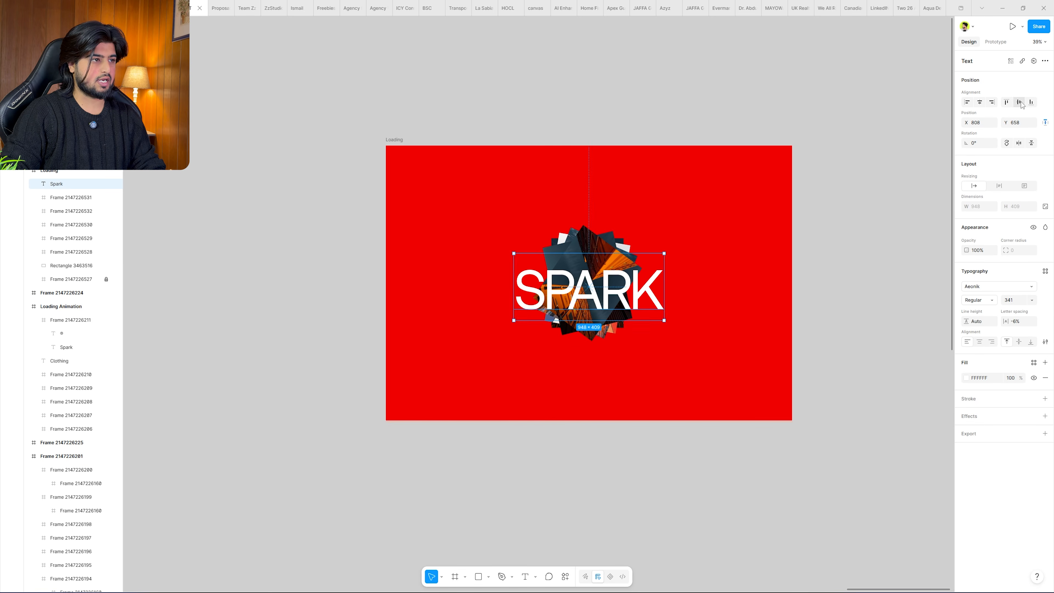
pyautogui.click(1046, 227)
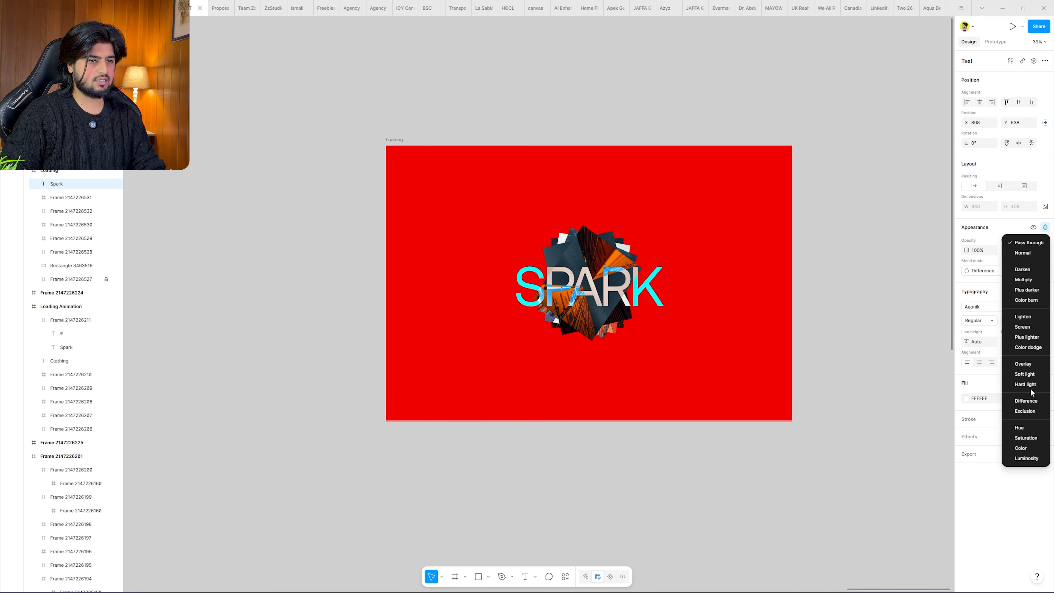
pyautogui.click(1026, 401)
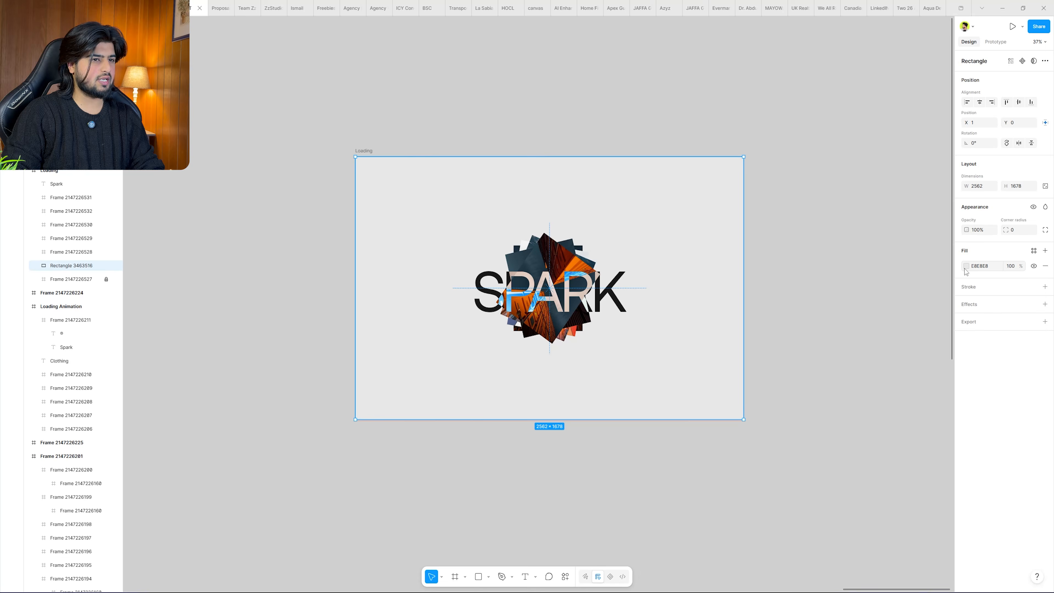
# Fill the background rectangle with light grey E5E5E5 and extend its lower edge to a height of 1685.
pyautogui.click(967, 266)
pyautogui.click(864, 307)
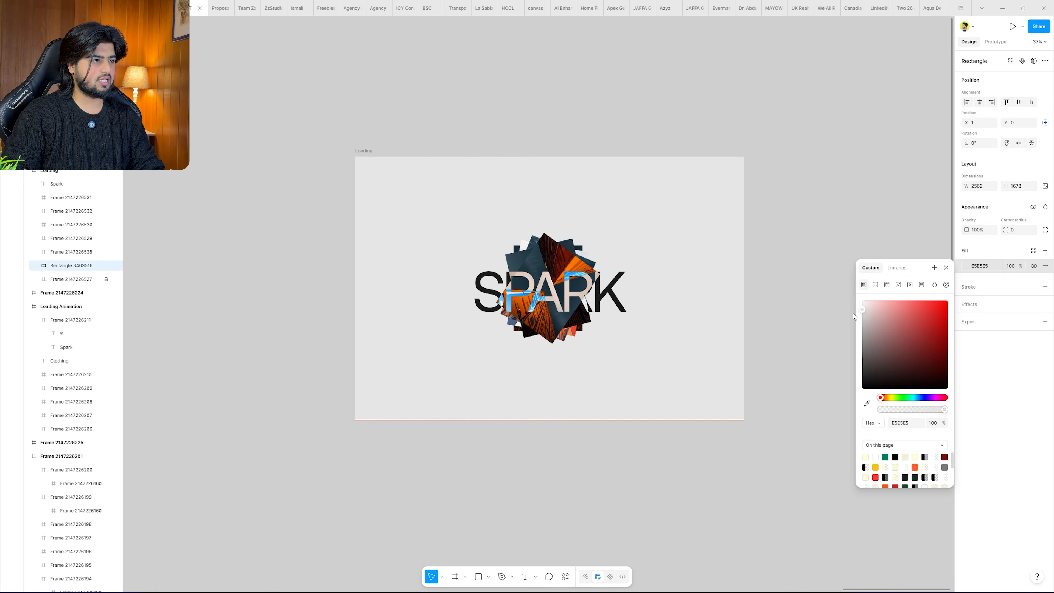
pyautogui.click(797, 341)
pyautogui.click(658, 417)
pyautogui.moveTo(665, 421); pyautogui.dragTo(664, 422)
pyautogui.click(834, 335)
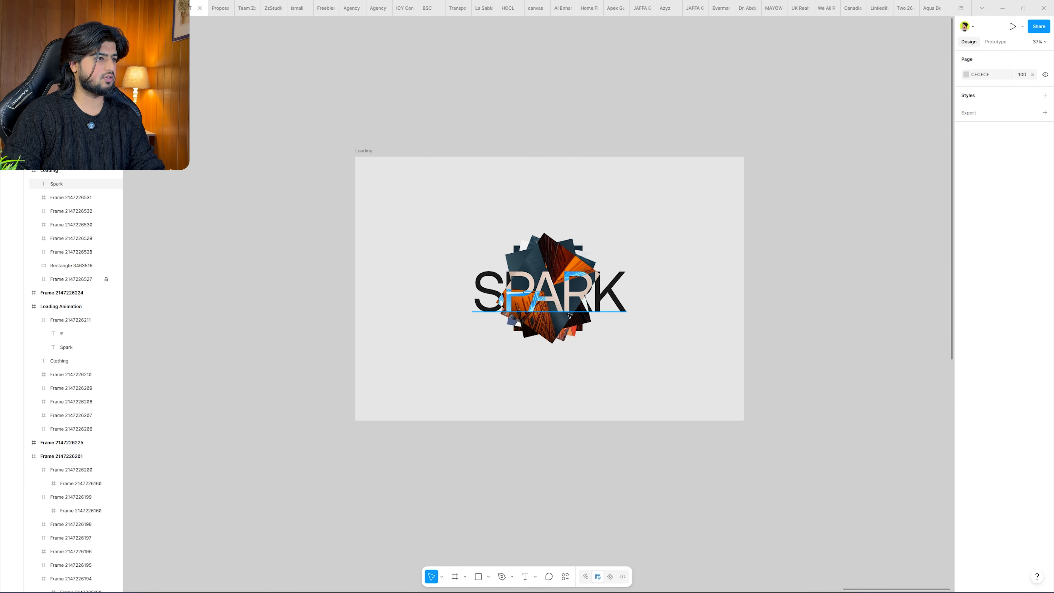
# Scale the SPARK text up to about 1020 × 440, font size 367, keeping it over the photos.
pyautogui.scroll(2, 568, 312)
pyautogui.click(567, 312)
pyautogui.click(664, 353)
pyautogui.click(612, 302)
# Duplicate the SPARK text and replace the copy's wording with CARGO.
pyautogui.moveTo(611, 301); pyautogui.dragTo(743, 300)
pyautogui.doubleClick(762, 299)
pyautogui.write('Clo')
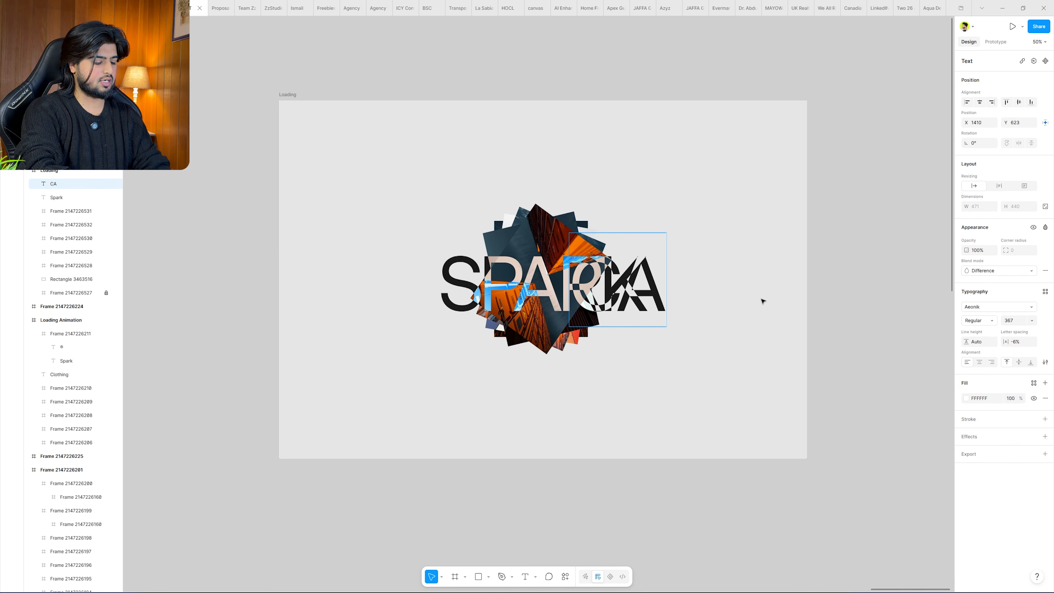
# Reduce the CARGO text to font size 35 and place it beside the upper end of the K in SPARK.
pyautogui.moveTo(1020, 320); pyautogui.dragTo(877, 313)
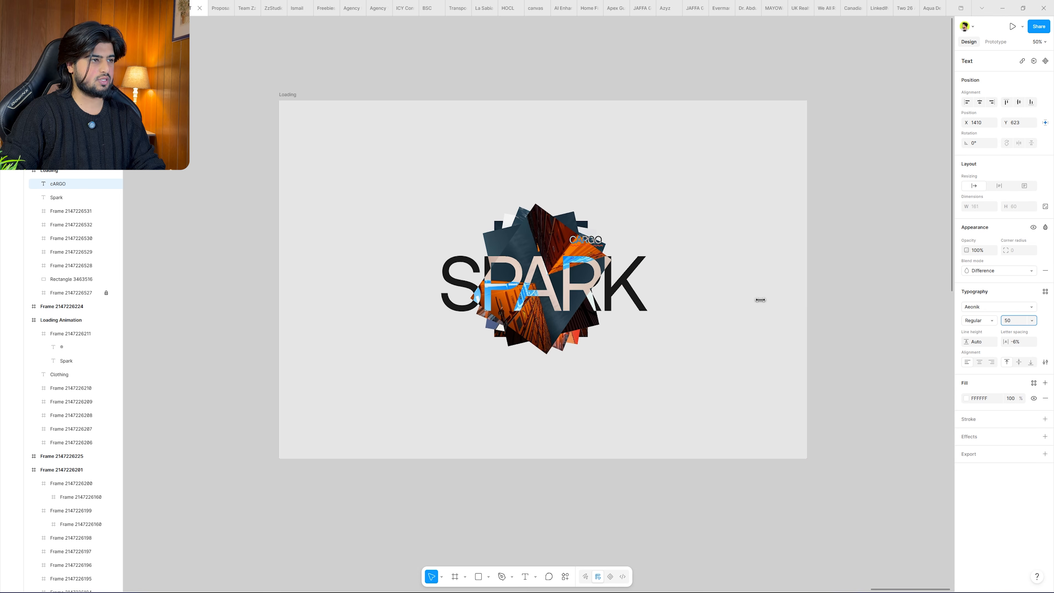
pyautogui.moveTo(742, 298); pyautogui.dragTo(748, 298)
pyautogui.moveTo(589, 238); pyautogui.dragTo(648, 248)
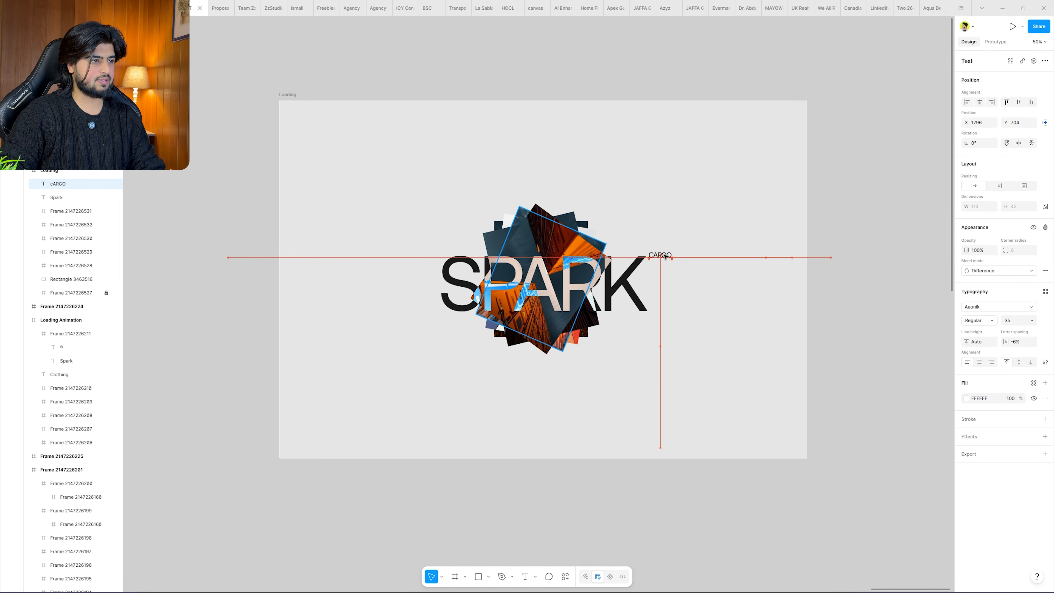
pyautogui.doubleClick(737, 270)
pyautogui.scroll(-3, 922, 269)
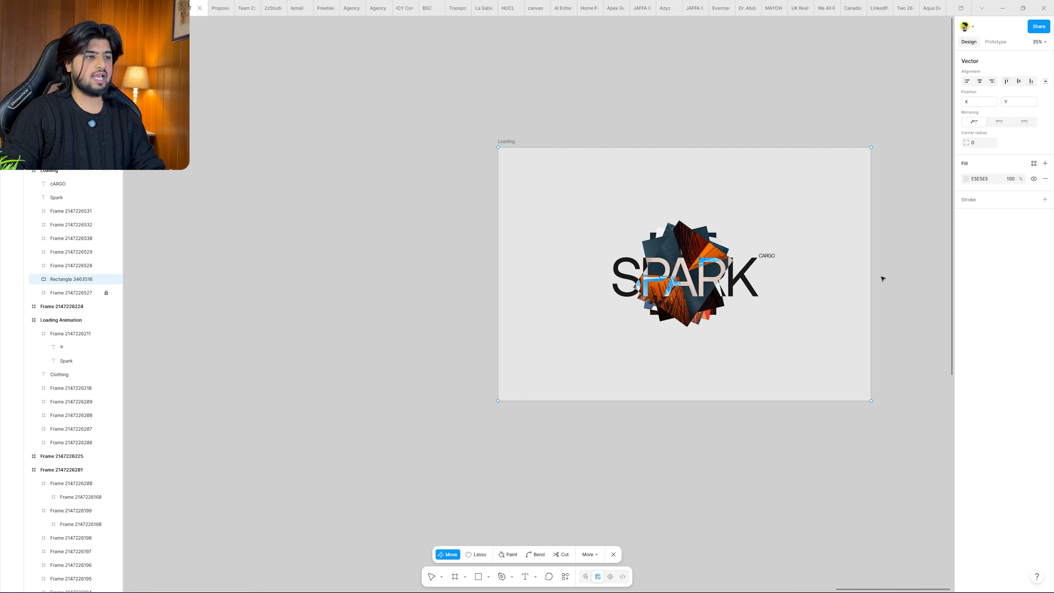
pyautogui.press('Escape')
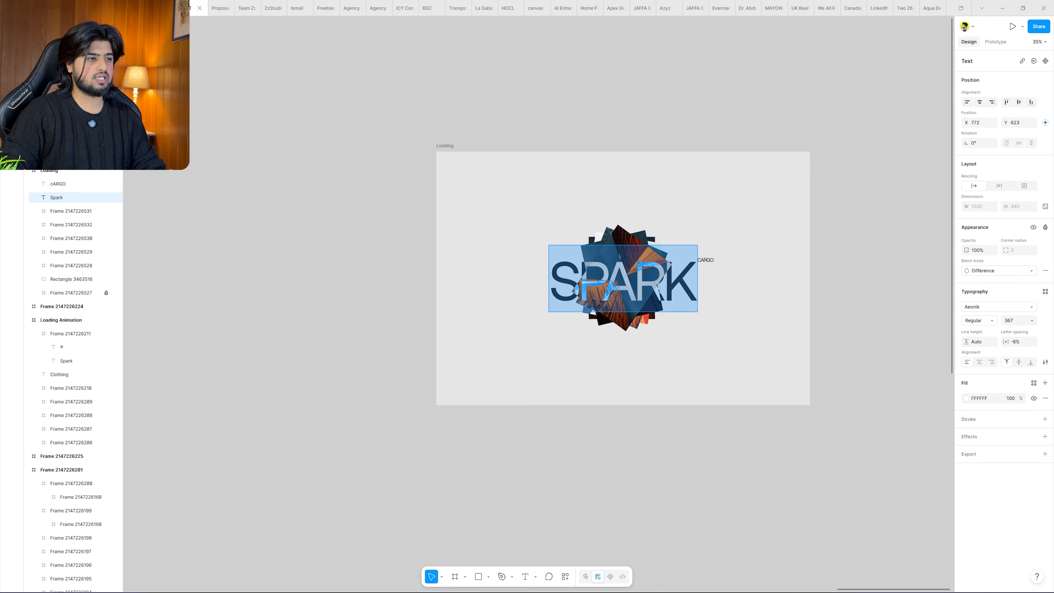
# Wrap the SPARK text and the CARGO text each in its own frame.
pyautogui.press('Escape')
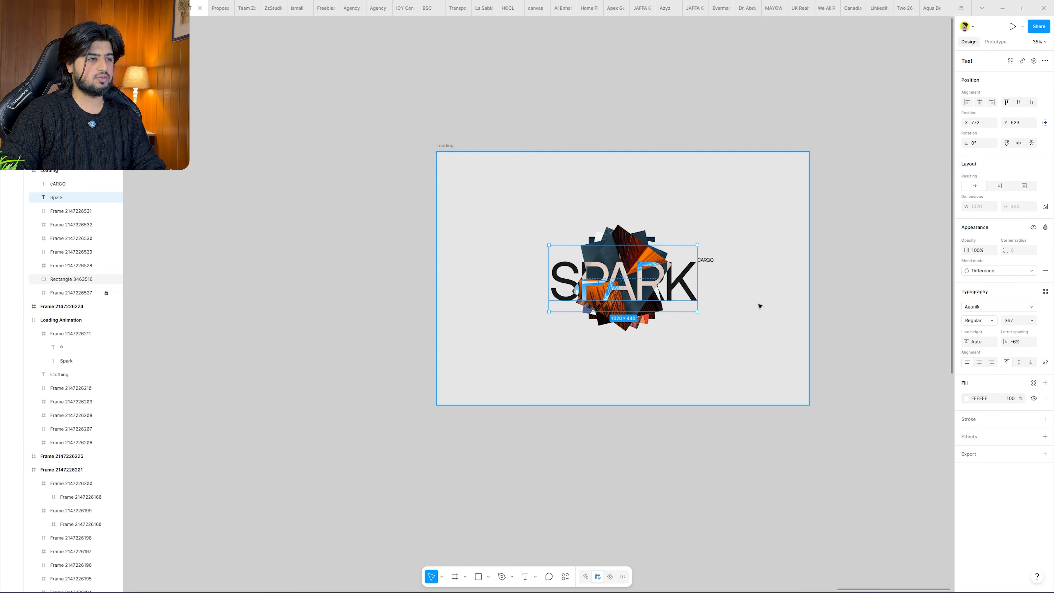
pyautogui.rightClick(674, 276)
pyautogui.click(703, 421)
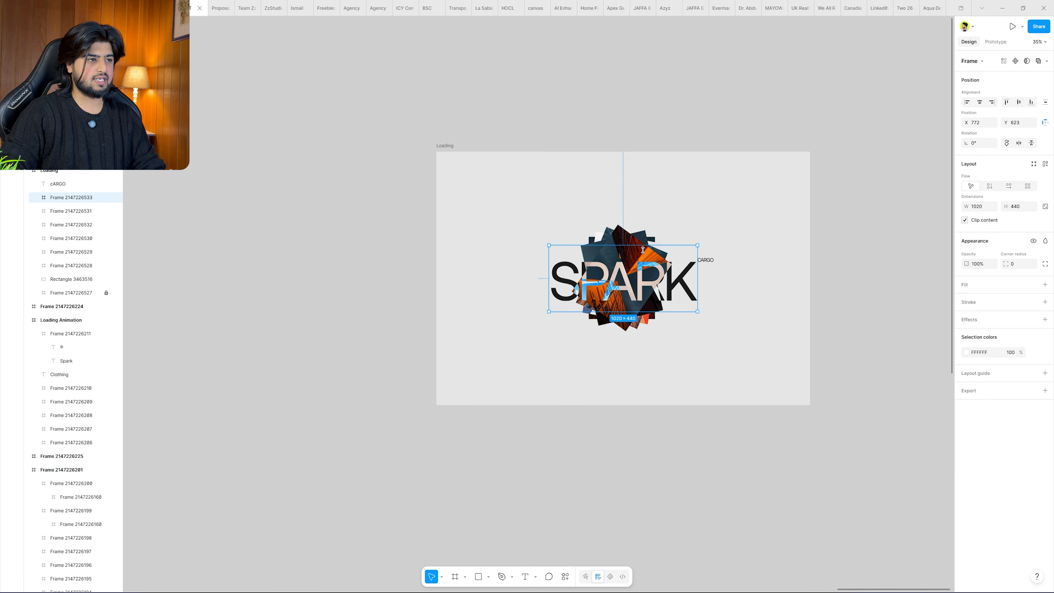
pyautogui.click(707, 260)
pyautogui.rightClick(708, 262)
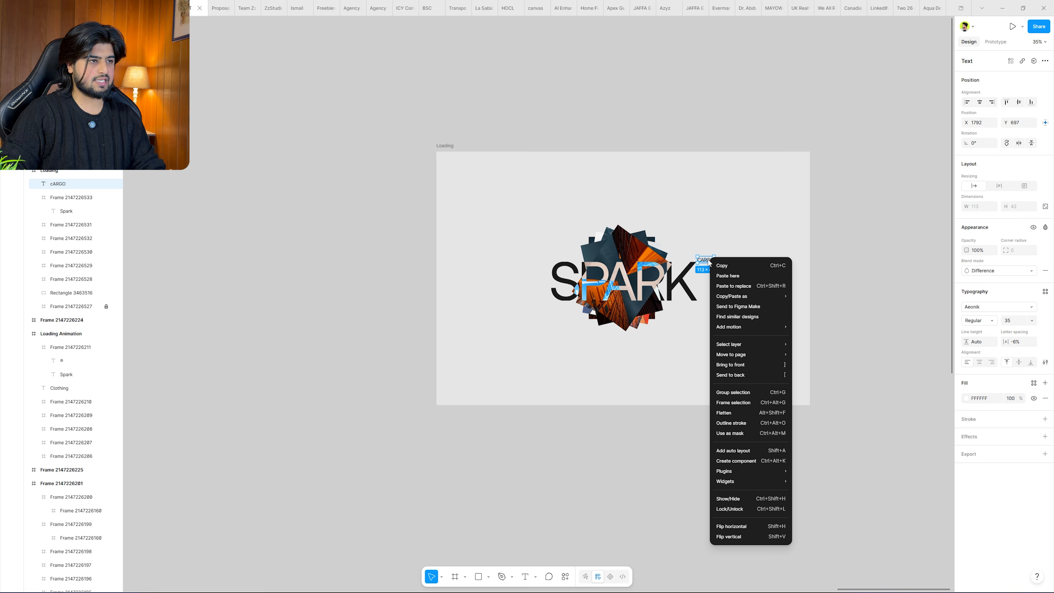
pyautogui.click(744, 403)
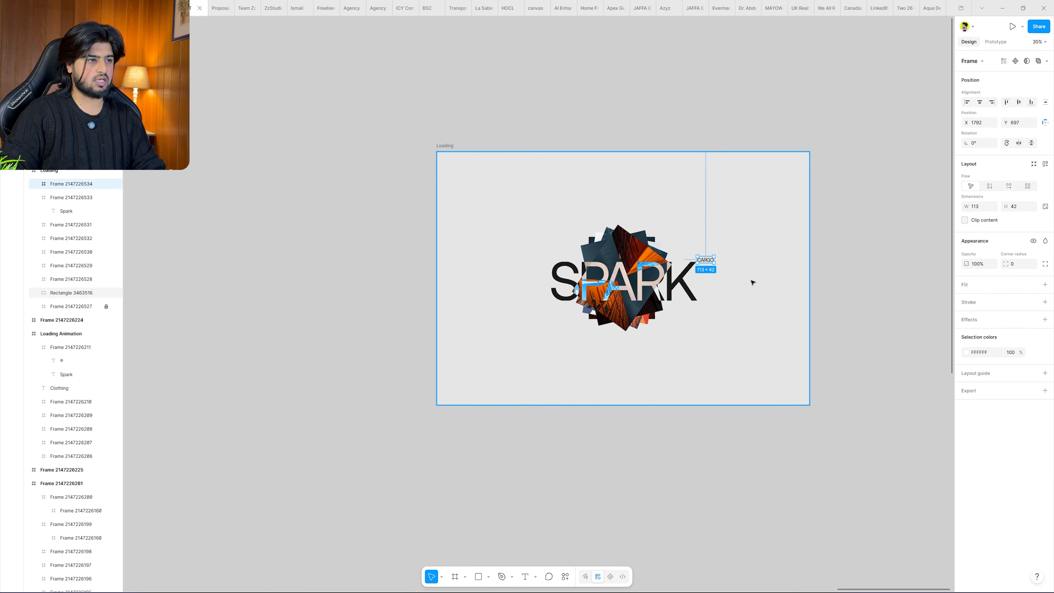
# Split the SPARK word into five separate text layers, one each for S, p, a, r and k.
pyautogui.doubleClick(585, 286)
pyautogui.moveTo(582, 287); pyautogui.dragTo(712, 288)
pyautogui.press('BackSpace')
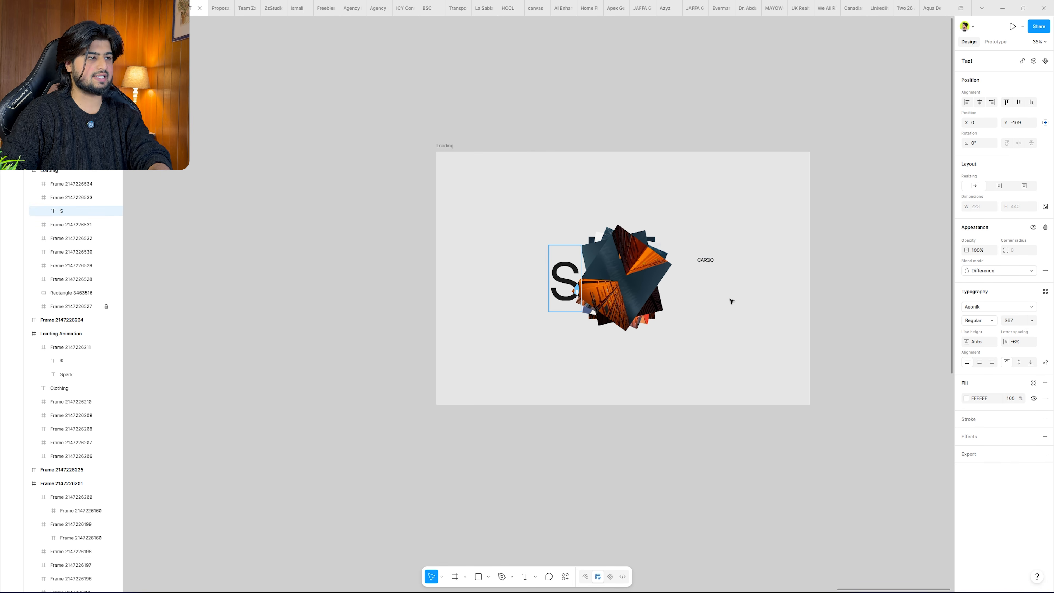
pyautogui.doubleClick(596, 287)
pyautogui.write('p')
pyautogui.moveTo(566, 287); pyautogui.dragTo(680, 288)
pyautogui.doubleClick(627, 288)
pyautogui.write('a')
pyautogui.doubleClick(654, 288)
pyautogui.write('r')
pyautogui.doubleClick(680, 288)
pyautogui.write('k')
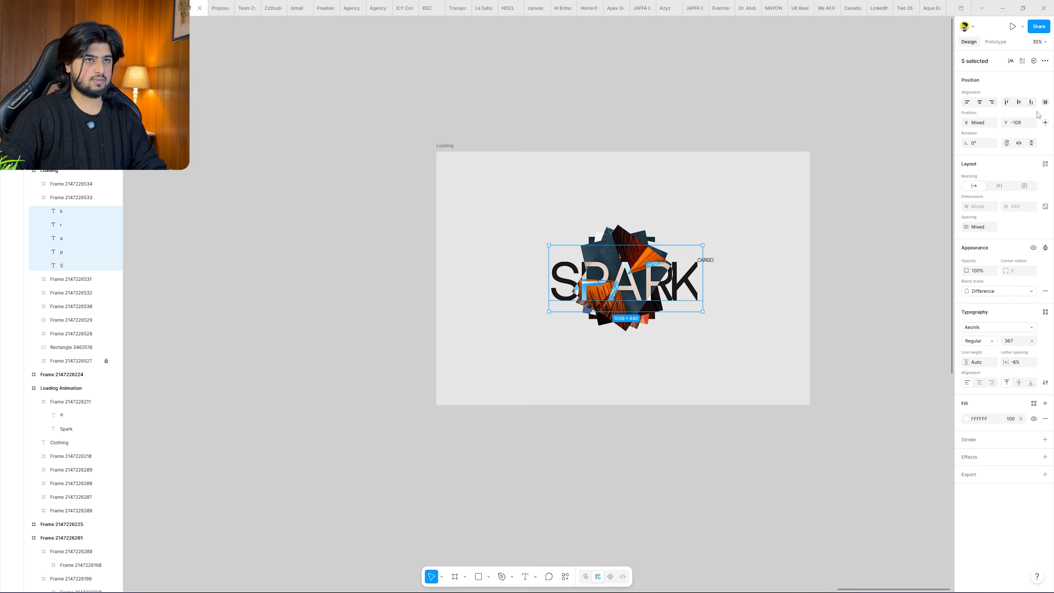
# Distribute the five SPARK letters with even horizontal spacing and tighten the gaps between the letters.
pyautogui.click(1046, 102)
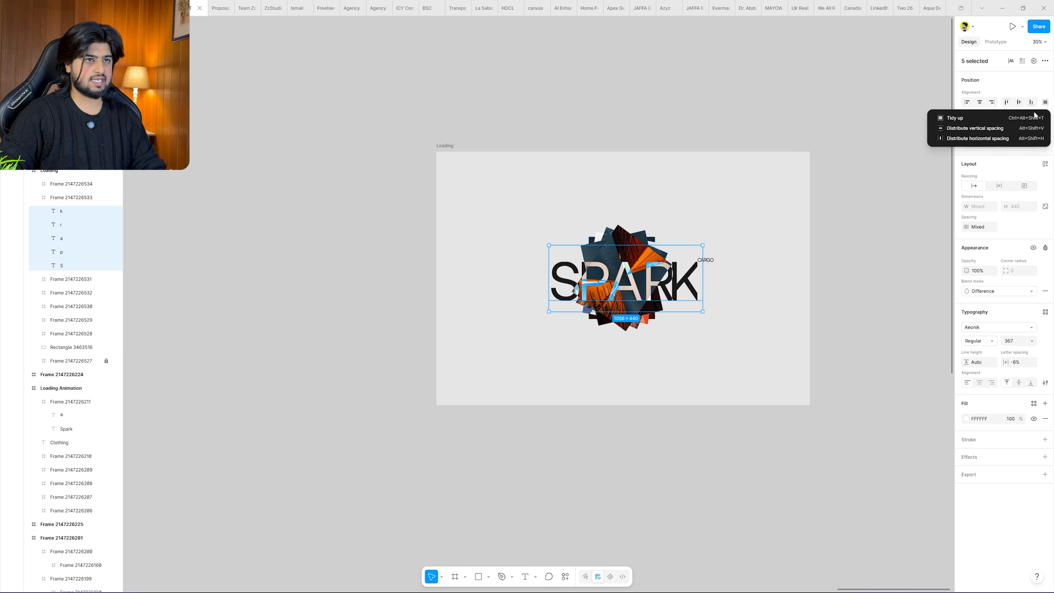
pyautogui.click(996, 137)
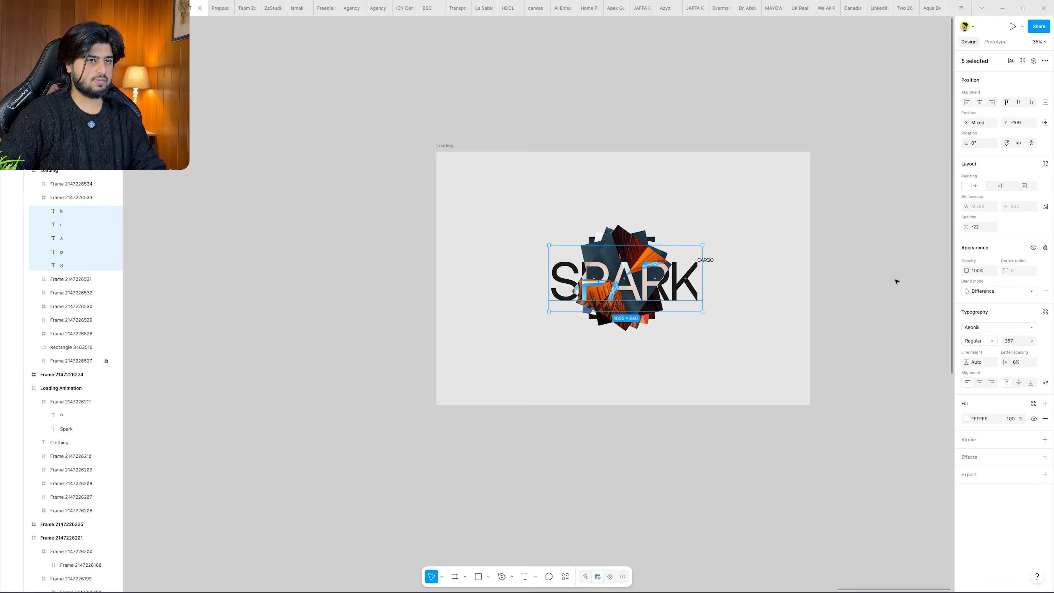
pyautogui.click(723, 305)
pyautogui.click(686, 290)
pyautogui.keyDown('shift'); pyautogui.click(655, 290); pyautogui.keyUp('shift')
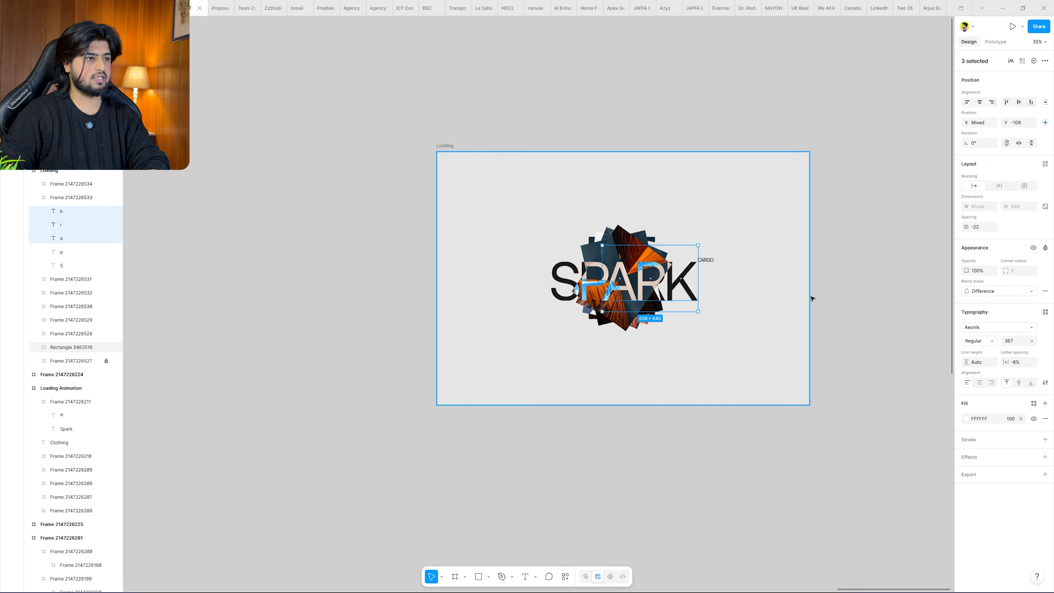
pyautogui.click(788, 299)
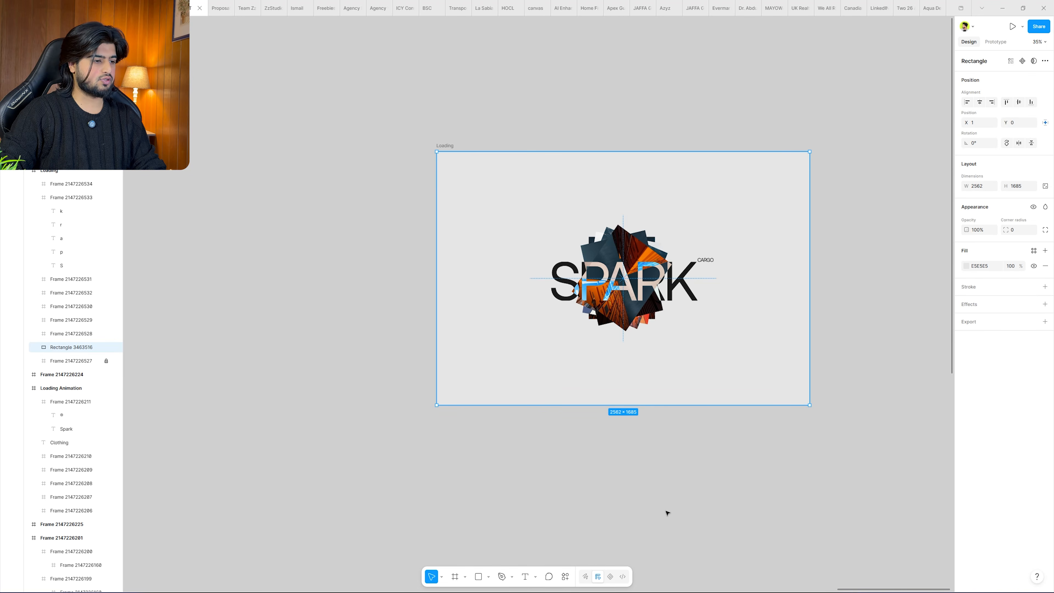
# Switch to Motion mode and add a Position keyframe to all five SPARK letters at about 2000 ms.
pyautogui.click(610, 577)
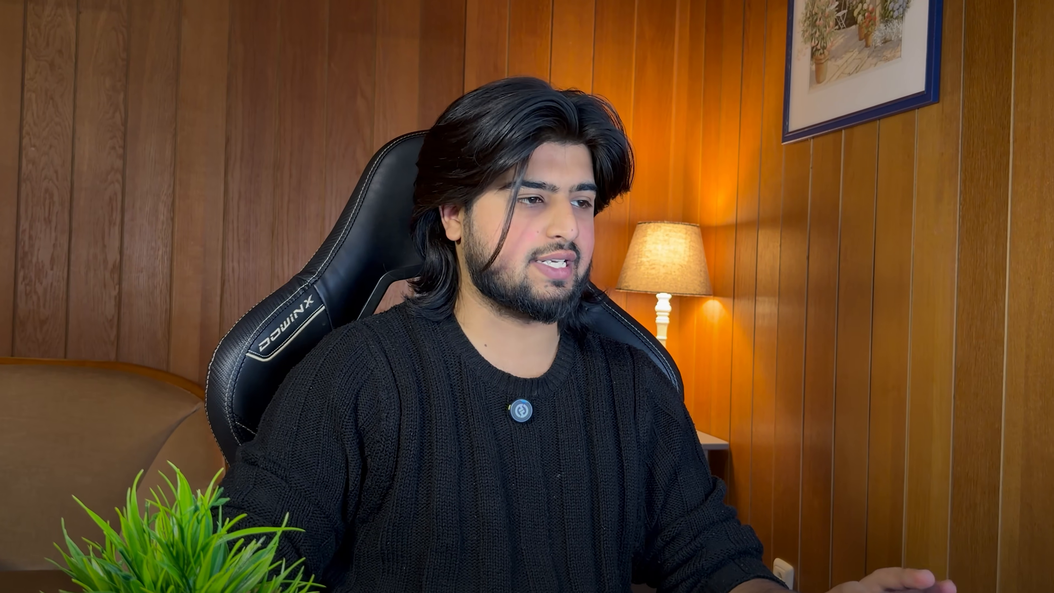
pyautogui.click(297, 387)
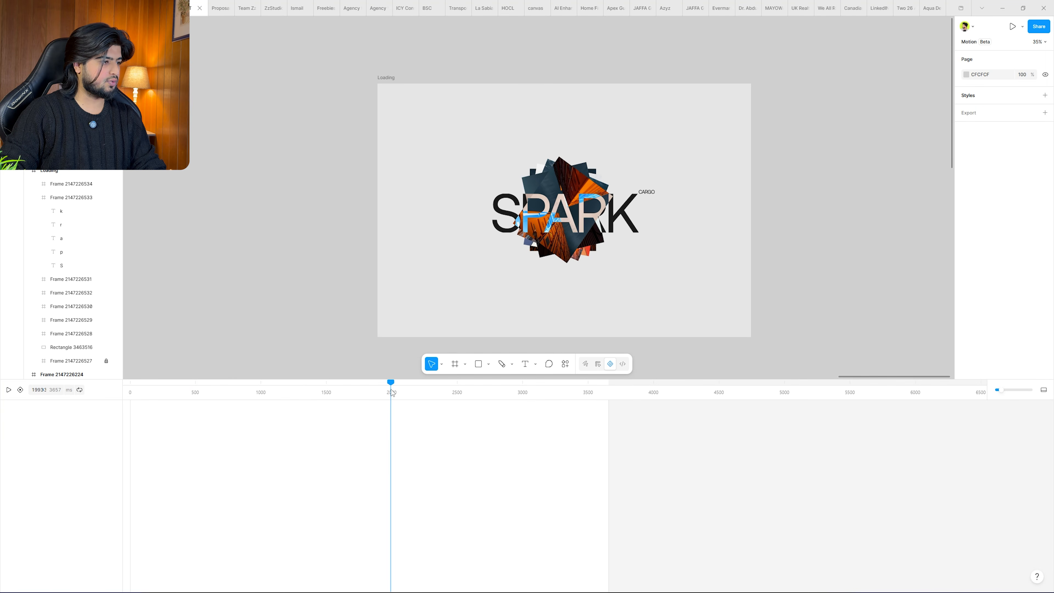
pyautogui.click(630, 223)
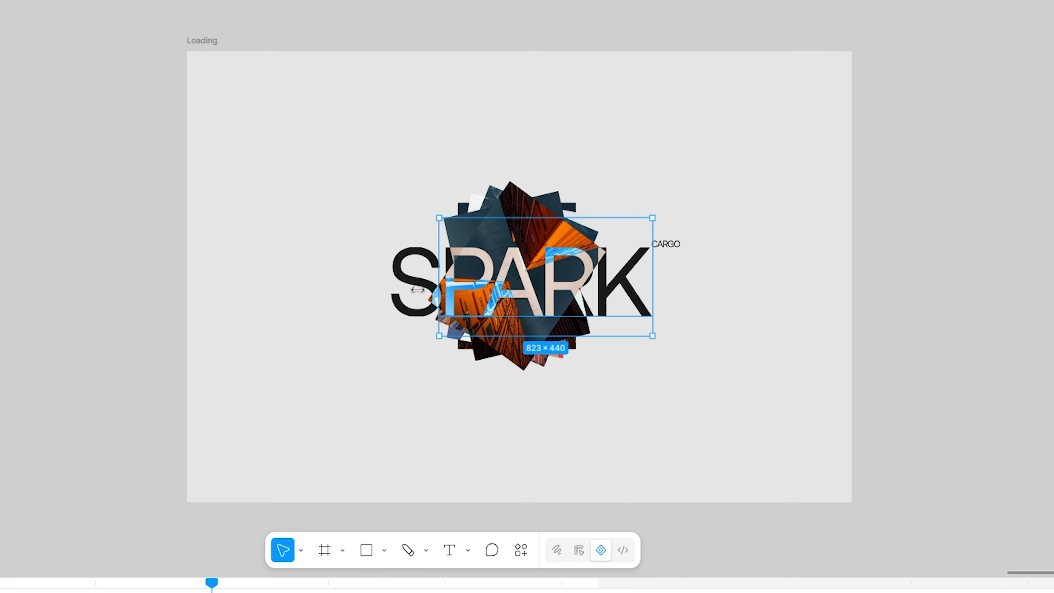
pyautogui.keyDown('shift'); pyautogui.click(417, 289); pyautogui.keyUp('shift')
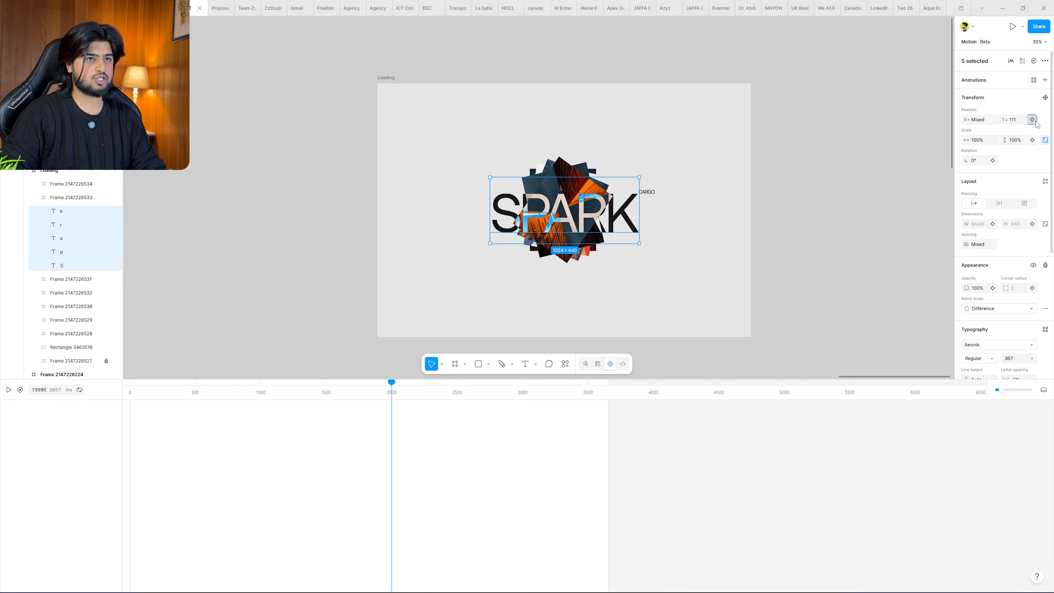
pyautogui.click(1032, 119)
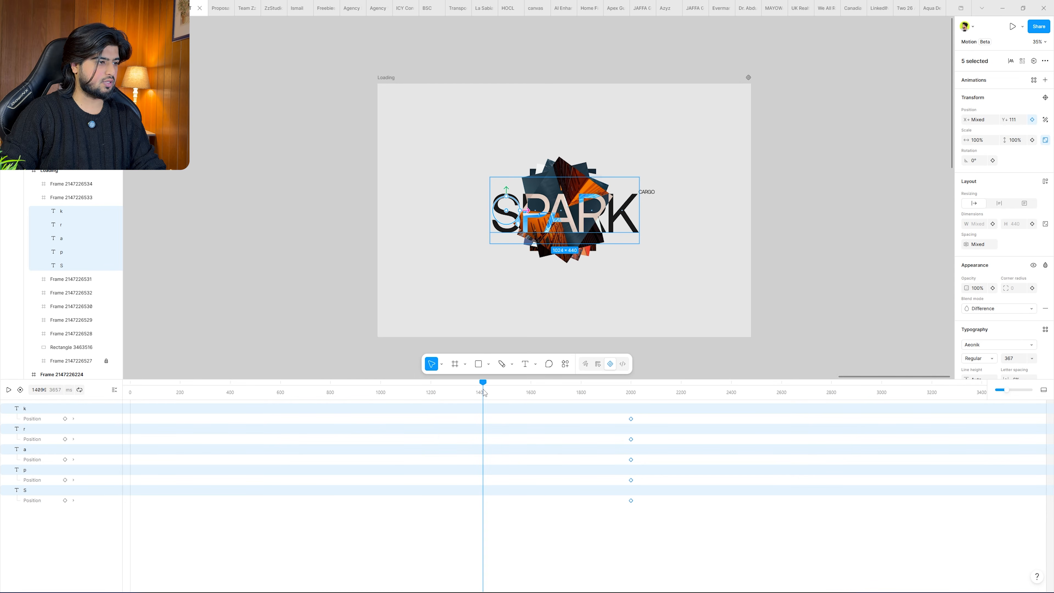
# At 1000 ms, move all five SPARK letters straight down to Y 377 so they start hidden below their frame.
pyautogui.click(627, 220)
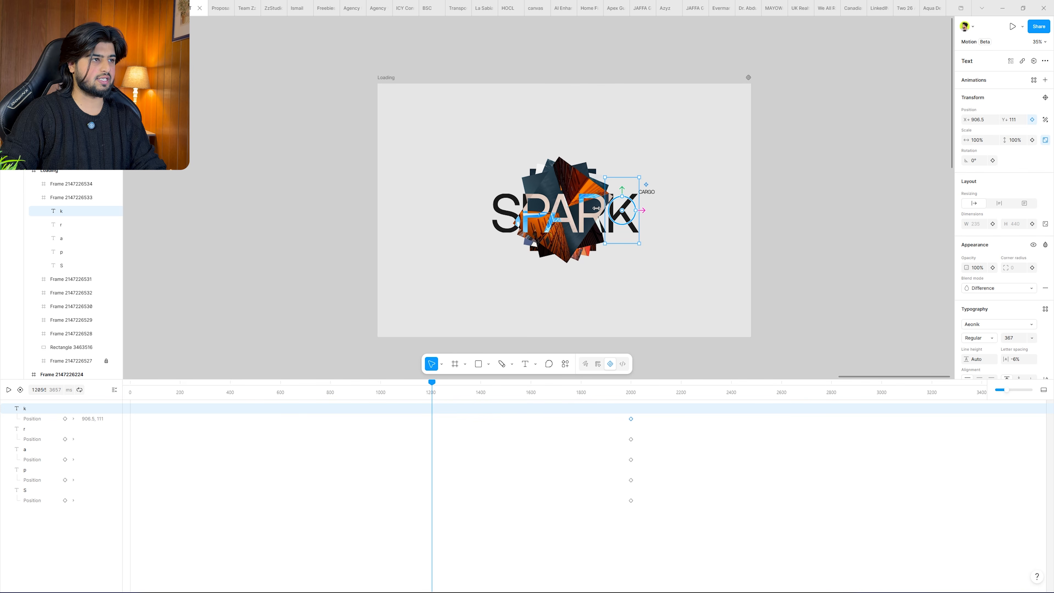
pyautogui.click(589, 217)
pyautogui.keyDown('shift'); pyautogui.click(563, 218); pyautogui.keyUp('shift')
pyautogui.keyDown('shift'); pyautogui.click(536, 218); pyautogui.keyUp('shift')
pyautogui.keyDown('shift'); pyautogui.click(507, 218); pyautogui.keyUp('shift')
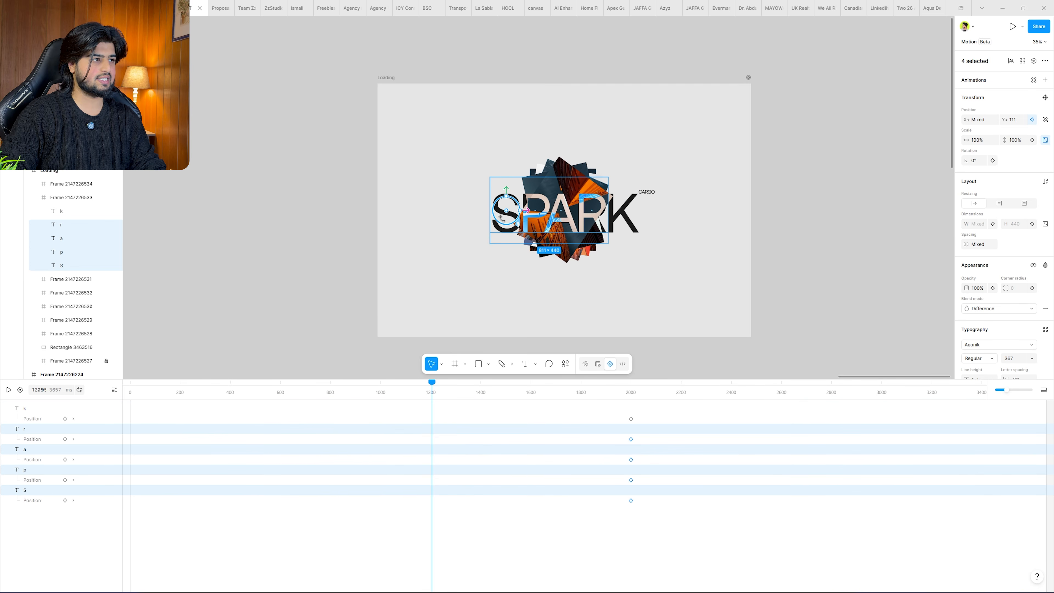
pyautogui.click(380, 387)
pyautogui.keyDown('shift'); pyautogui.click(615, 204); pyautogui.keyUp('shift')
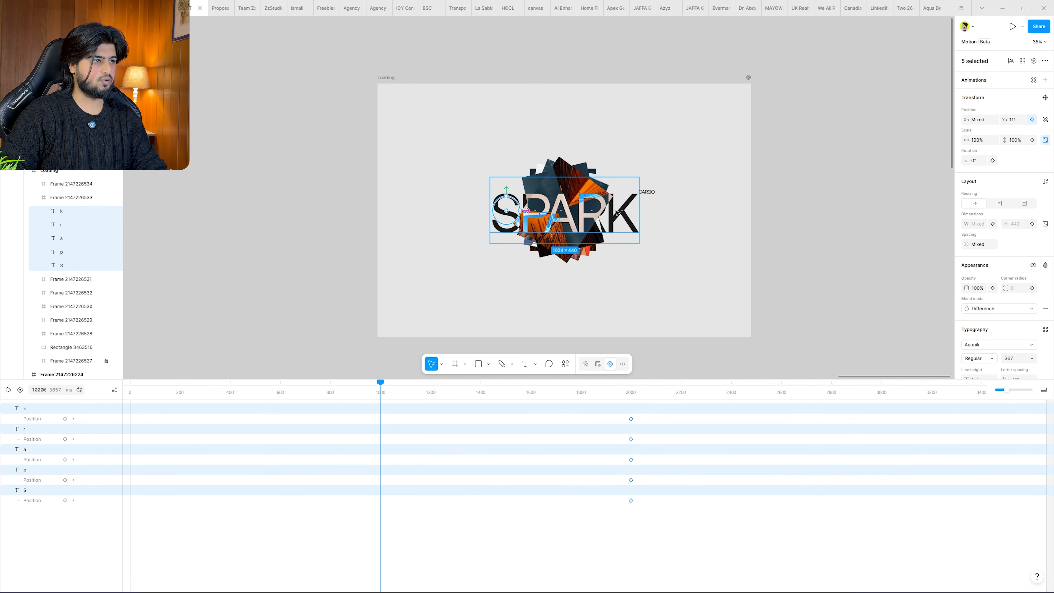
pyautogui.moveTo(617, 213); pyautogui.dragTo(617, 253)
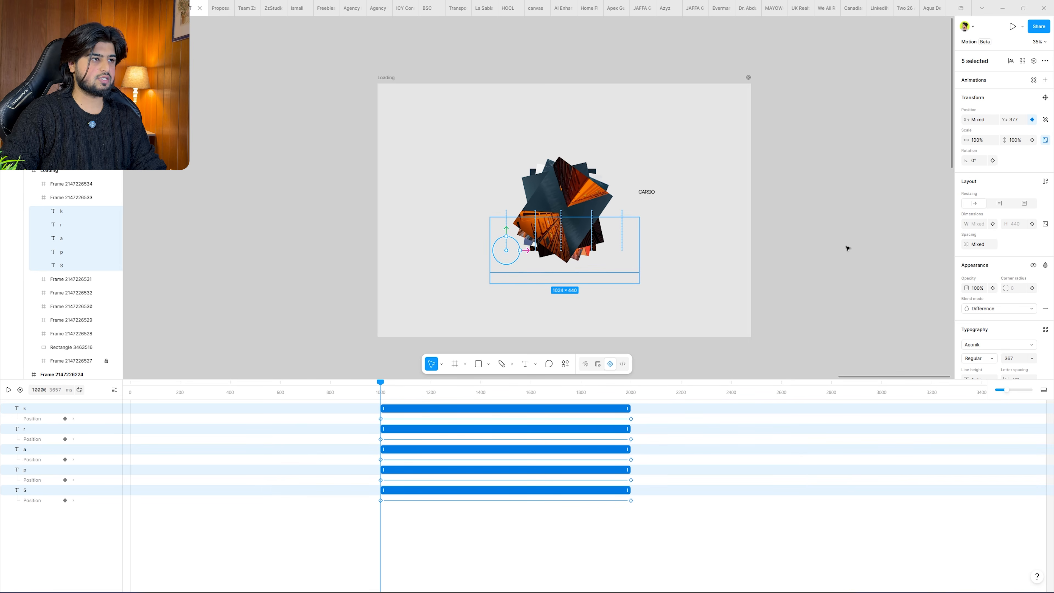
# Stagger the ending Position keyframes of the SPARK letters: S about 1515 ms, p about 1670 ms, a about 1860 ms and k about 2155 ms.
pyautogui.moveTo(380, 386); pyautogui.dragTo(566, 420)
pyautogui.click(631, 419)
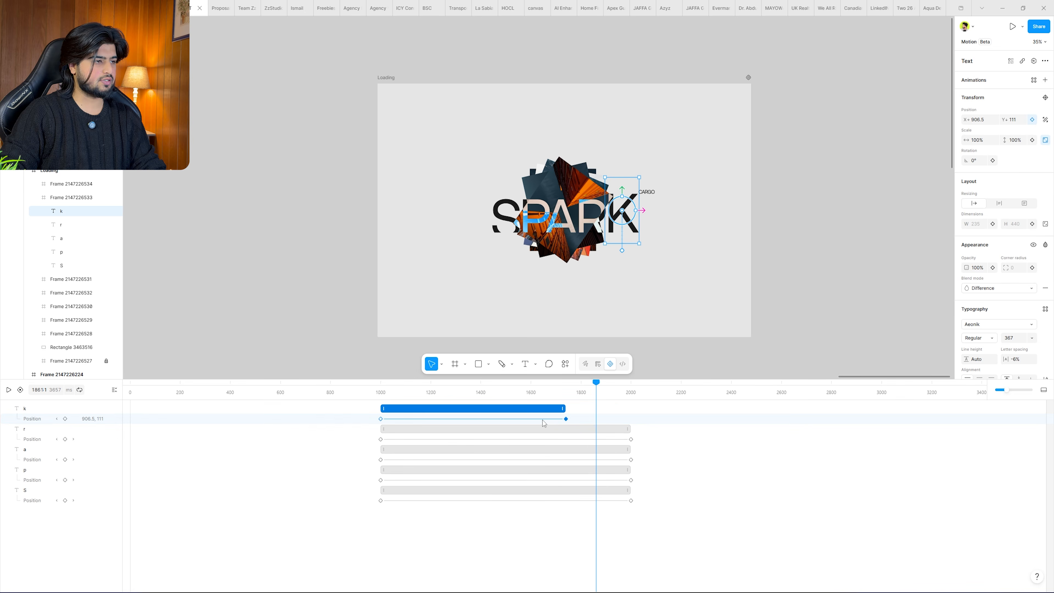
pyautogui.hotkey('ctrl', 'z')
pyautogui.click(631, 500)
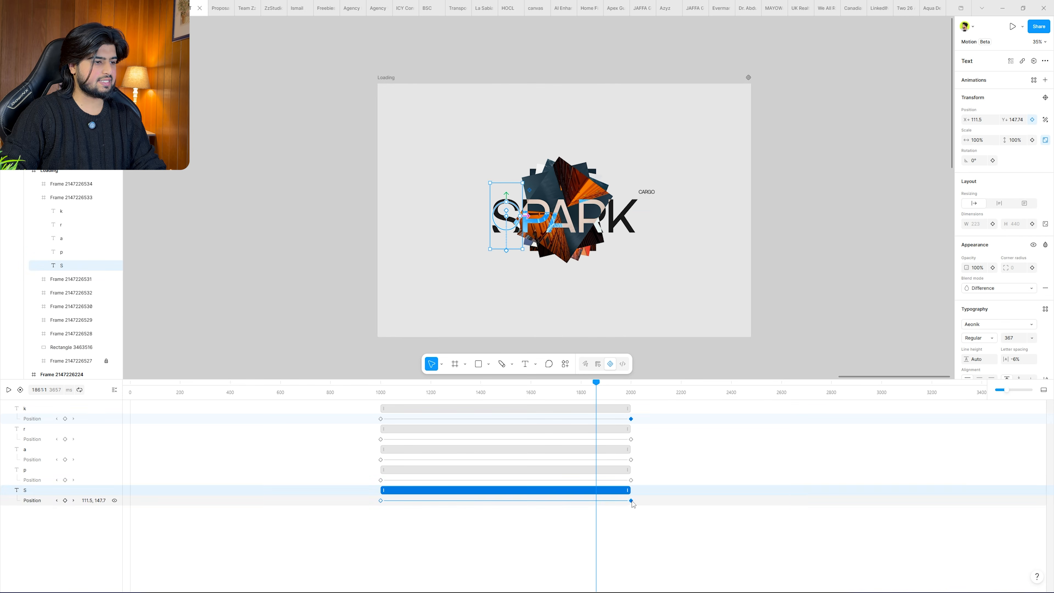
pyautogui.moveTo(632, 501); pyautogui.dragTo(480, 501)
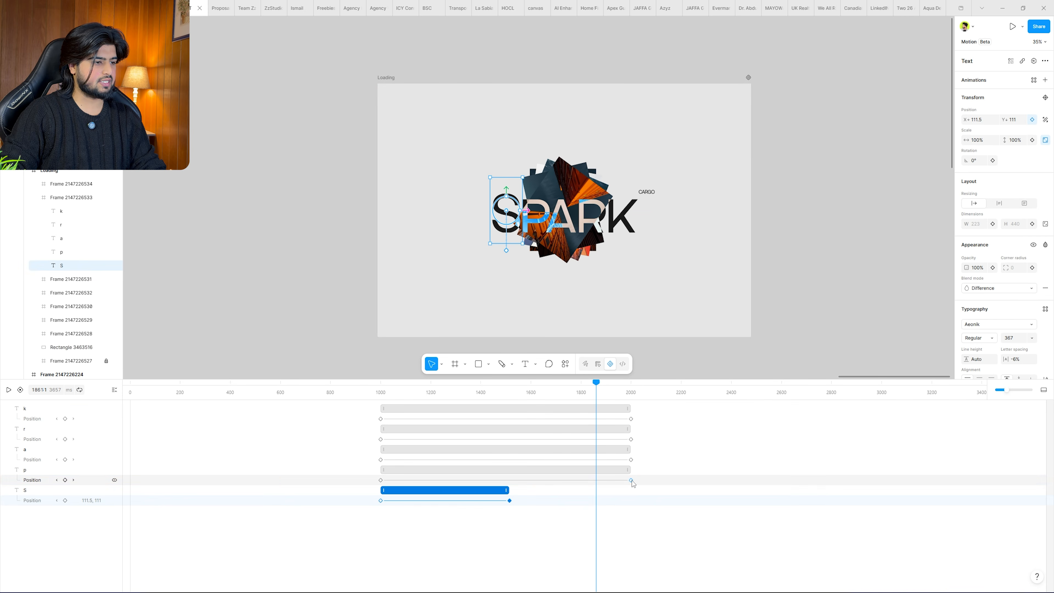
pyautogui.moveTo(631, 480); pyautogui.dragTo(562, 486)
pyautogui.moveTo(632, 460); pyautogui.dragTo(590, 460)
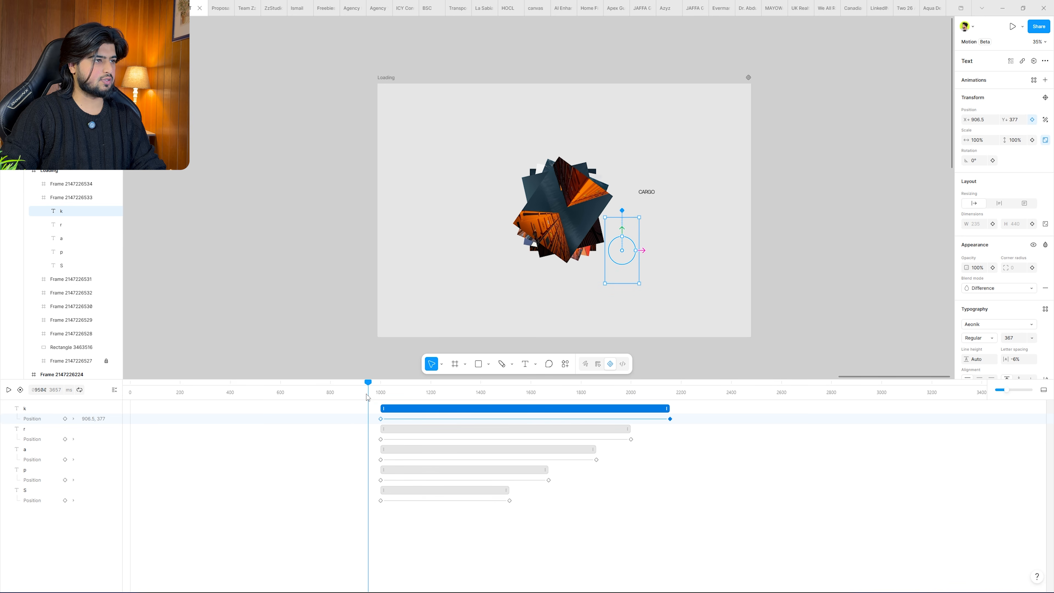
pyautogui.moveTo(366, 394); pyautogui.dragTo(671, 421)
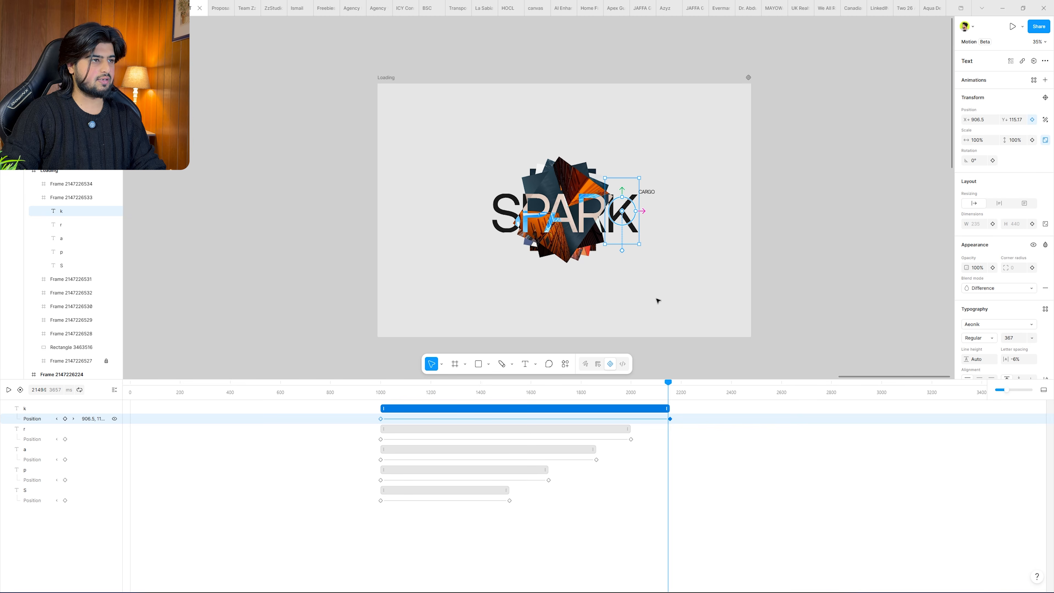
# Try to animate the CARGO text's position between about 1410 and 2300 ms, starting from below its frame.
pyautogui.click(646, 192)
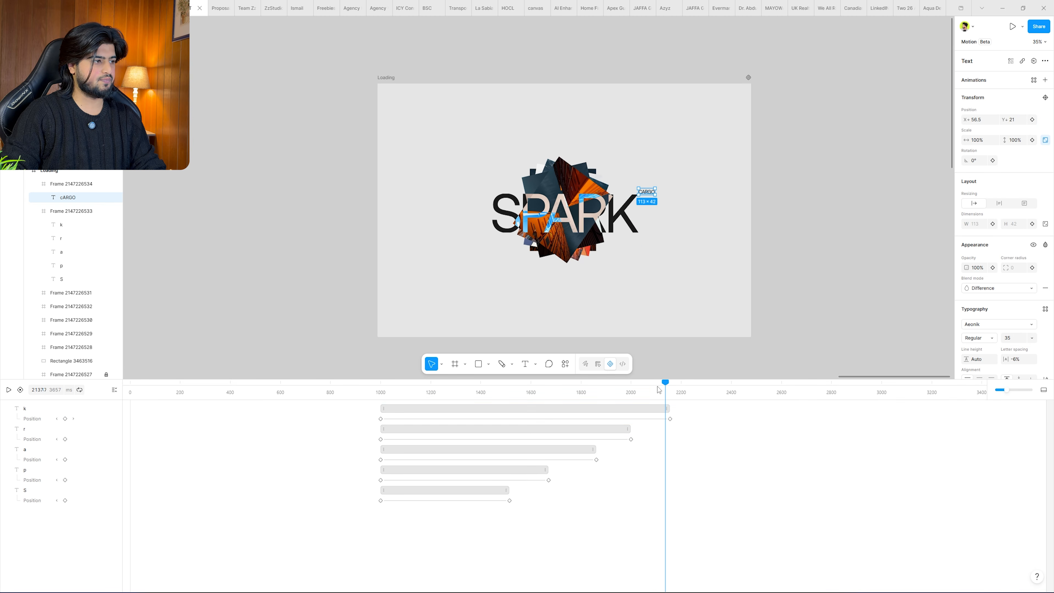
pyautogui.moveTo(666, 389); pyautogui.dragTo(381, 392)
pyautogui.click(1033, 119)
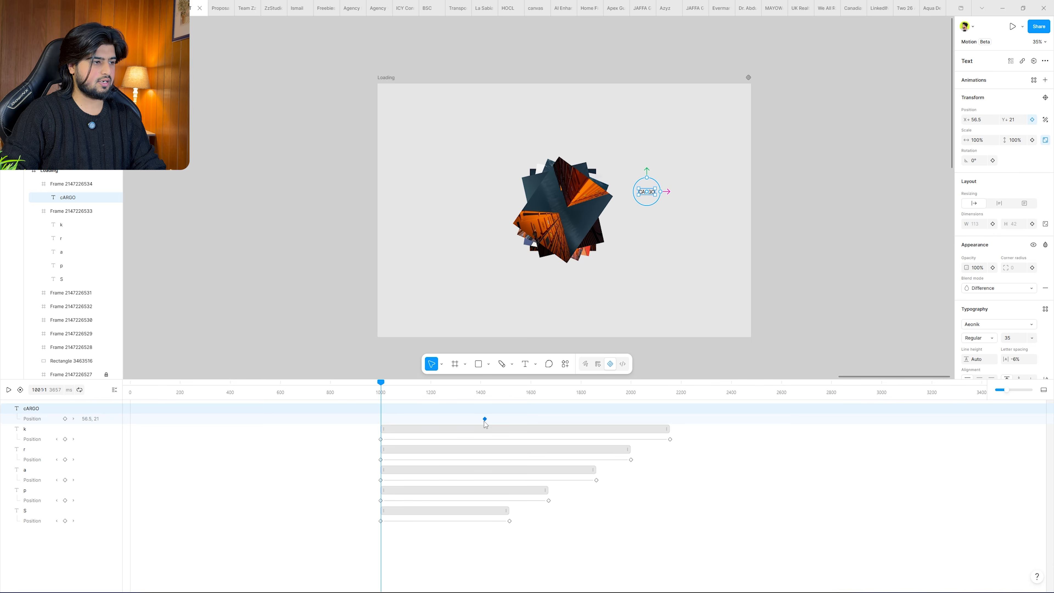
pyautogui.moveTo(478, 389); pyautogui.dragTo(700, 402)
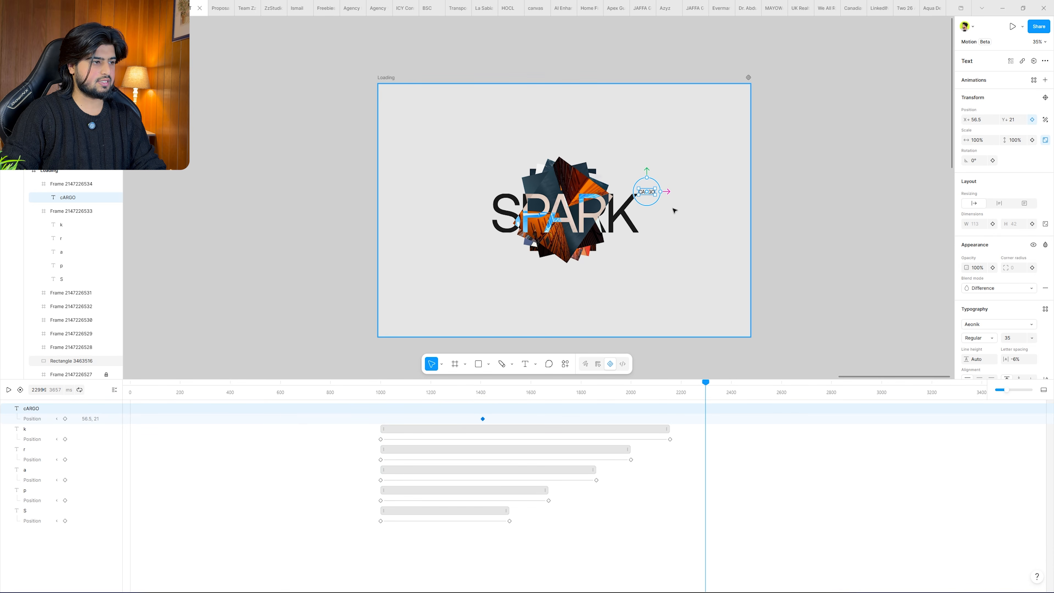
pyautogui.click(1032, 120)
pyautogui.click(488, 392)
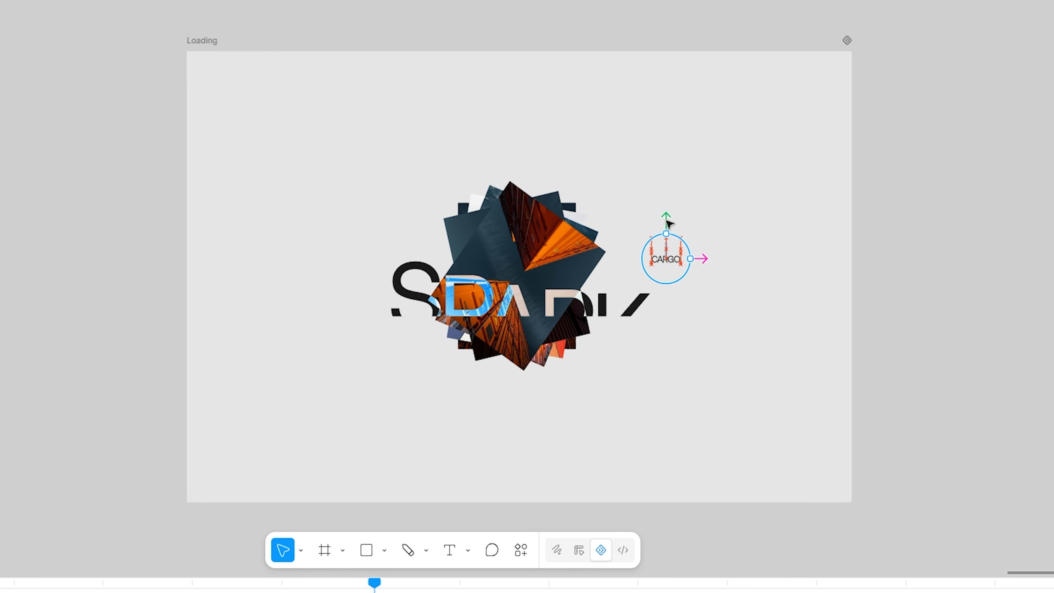
pyautogui.moveTo(666, 220); pyautogui.dragTo(666, 235)
pyautogui.click(673, 236)
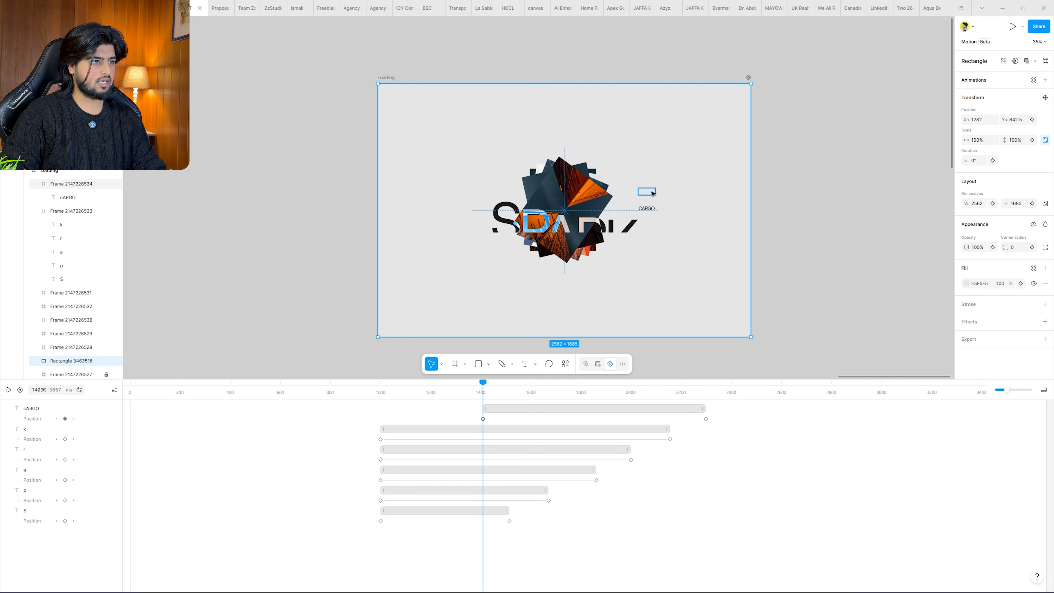
# Preview the CARGO text's slide-up within its clipping frame and delete its position animation.
pyautogui.click(673, 245)
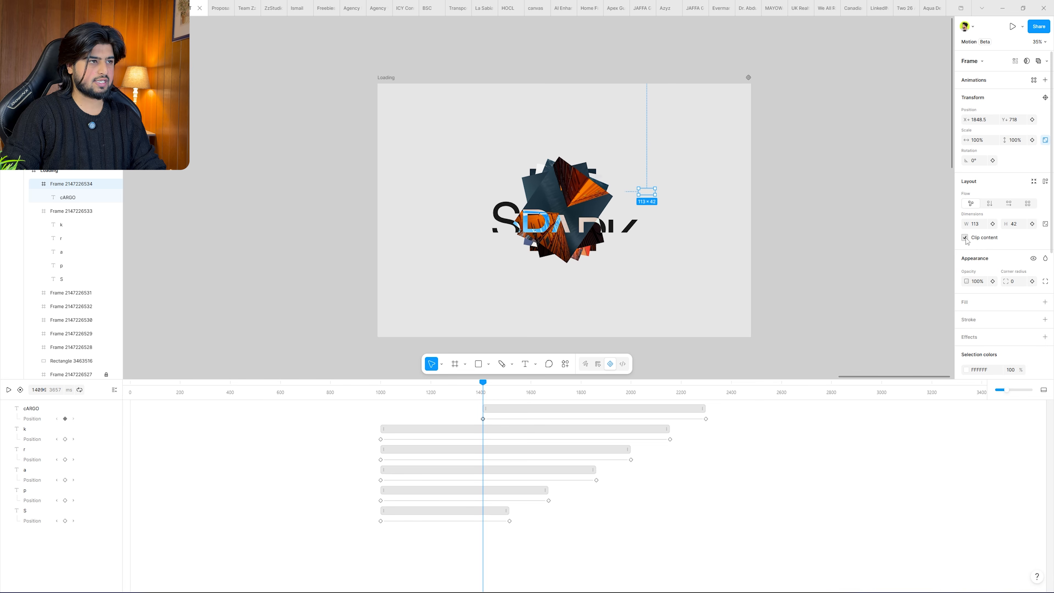
pyautogui.click(378, 393)
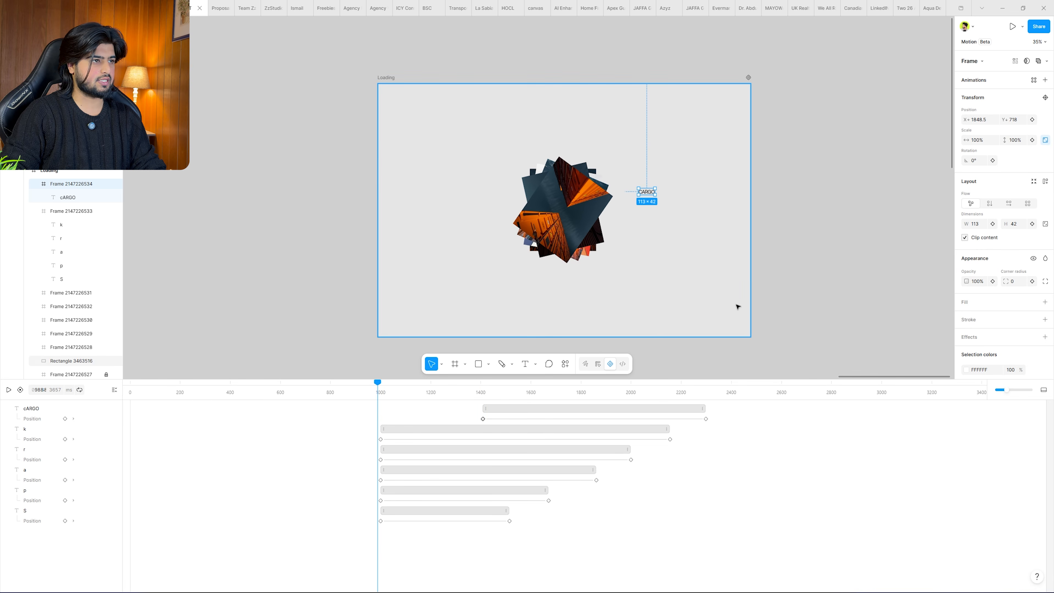
pyautogui.click(822, 297)
pyautogui.press('space')
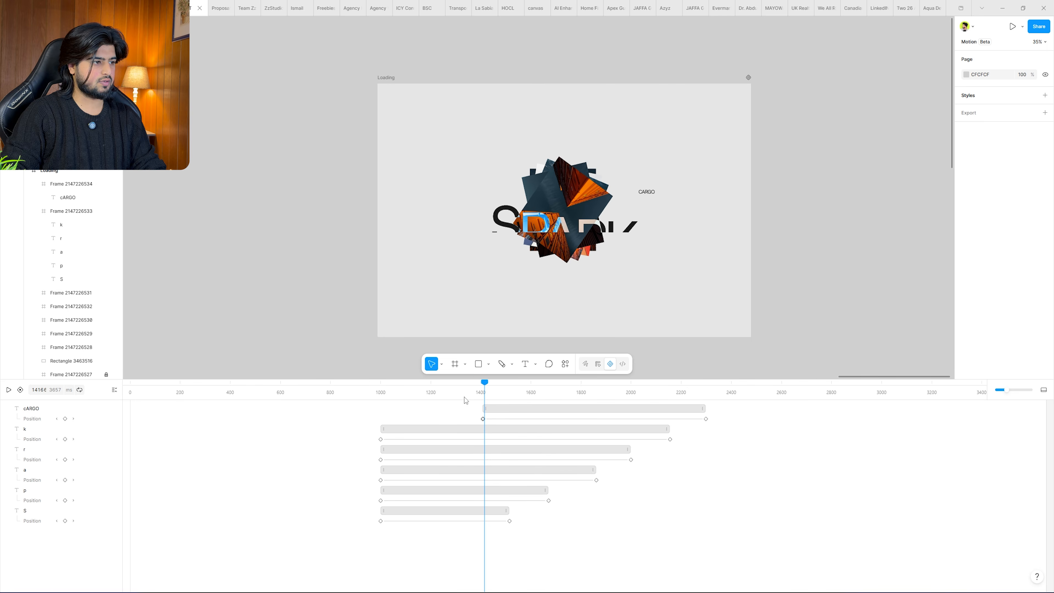
pyautogui.moveTo(464, 397); pyautogui.dragTo(481, 399)
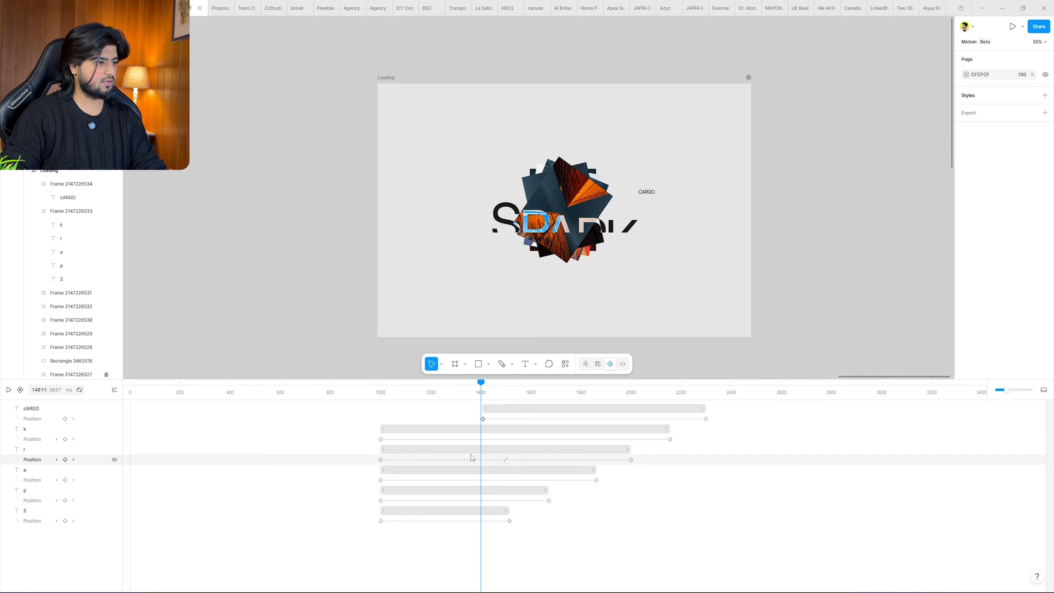
pyautogui.click(539, 411)
pyautogui.press('Delete')
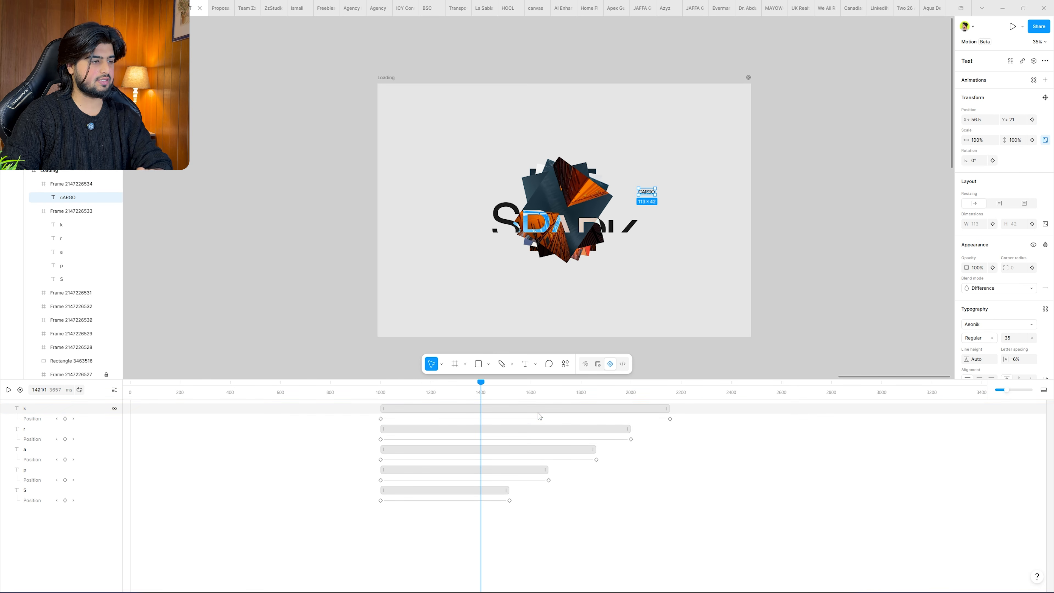
pyautogui.moveTo(482, 393); pyautogui.dragTo(672, 393)
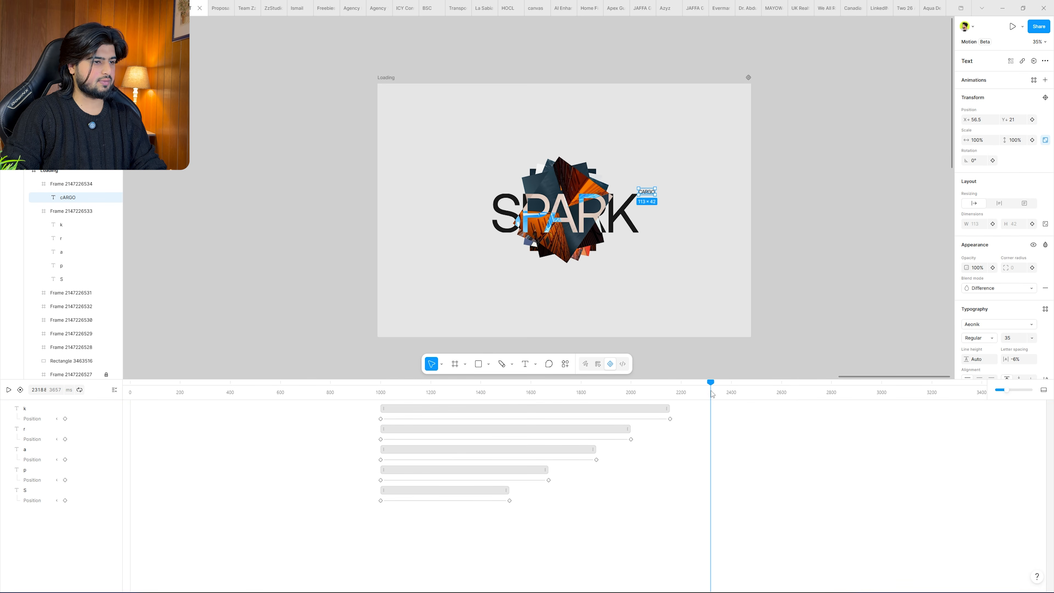
pyautogui.click(1033, 120)
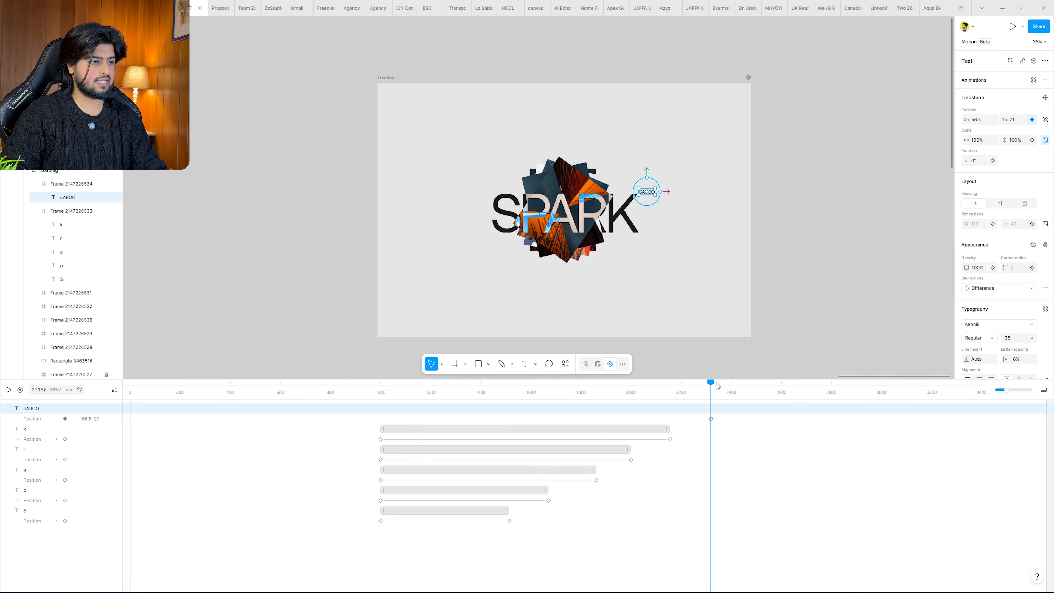
pyautogui.press('Escape')
pyautogui.click(598, 363)
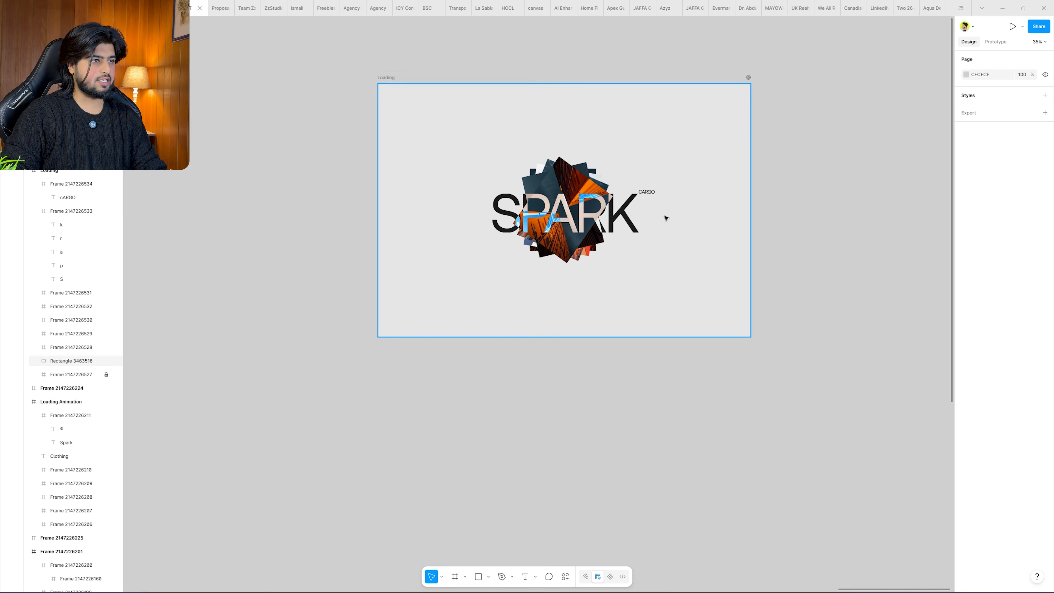
pyautogui.click(653, 193)
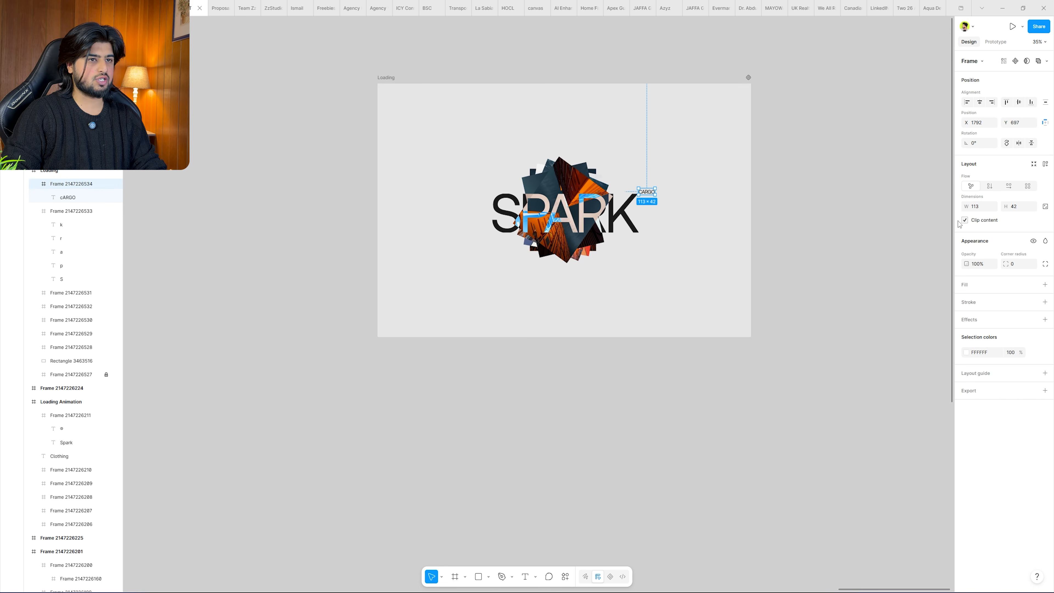
pyautogui.click(610, 576)
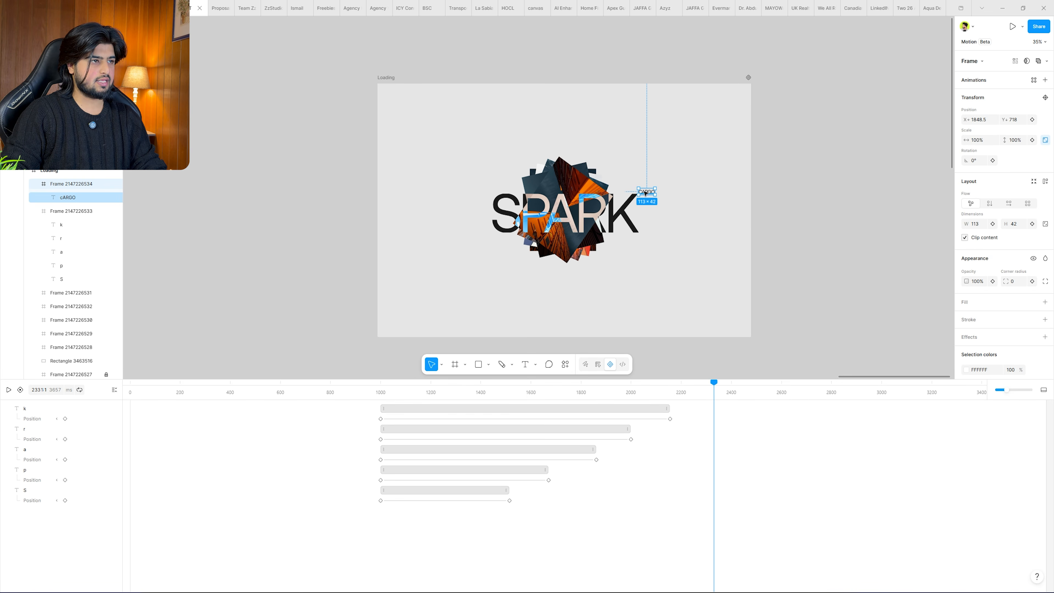
# Animate the CARGO text sliding up, from Y 151 at about 1600 ms to Y 21 at about 2330 ms, and preview it.
pyautogui.doubleClick(645, 193)
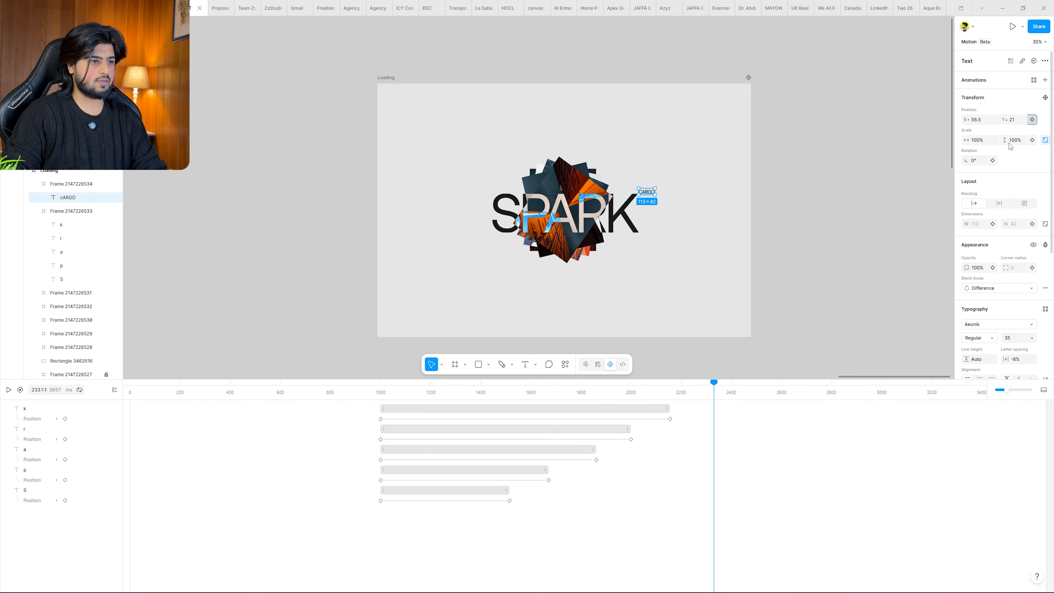
pyautogui.moveTo(714, 382); pyautogui.dragTo(532, 397)
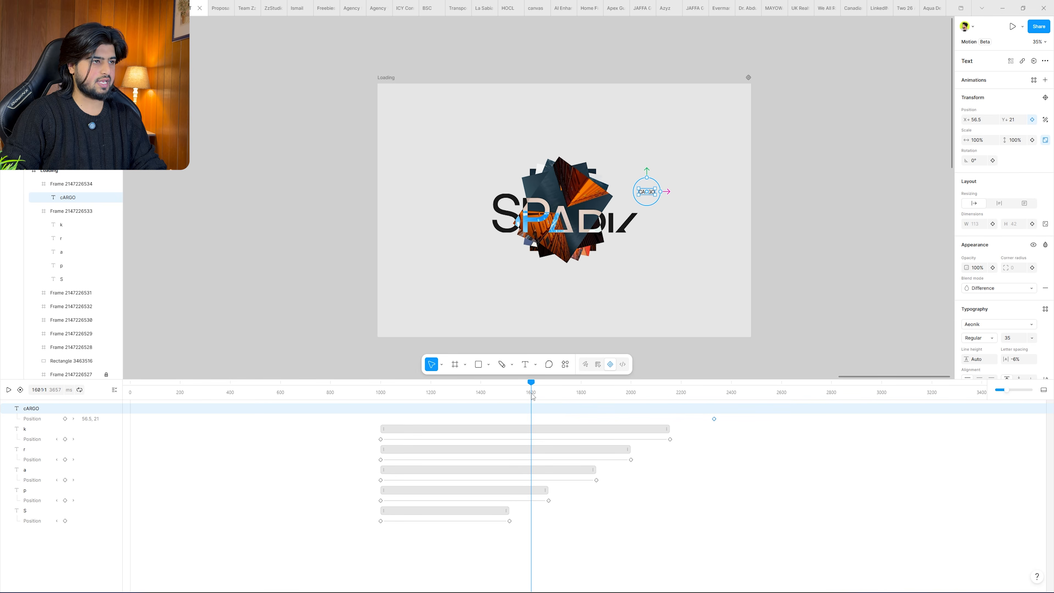
pyautogui.moveTo(647, 173); pyautogui.dragTo(646, 187)
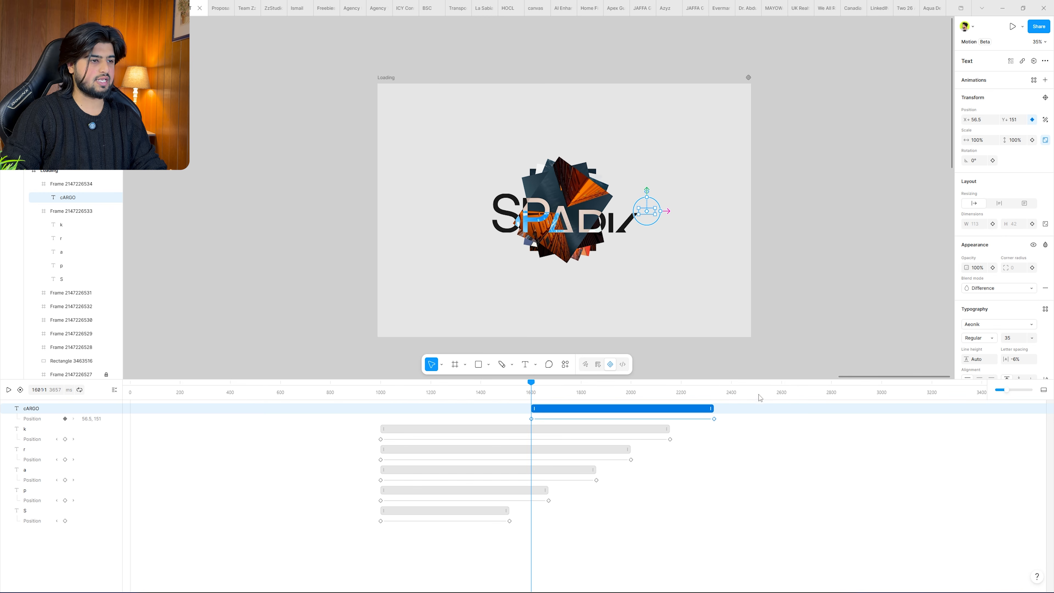
pyautogui.moveTo(532, 390); pyautogui.dragTo(733, 400)
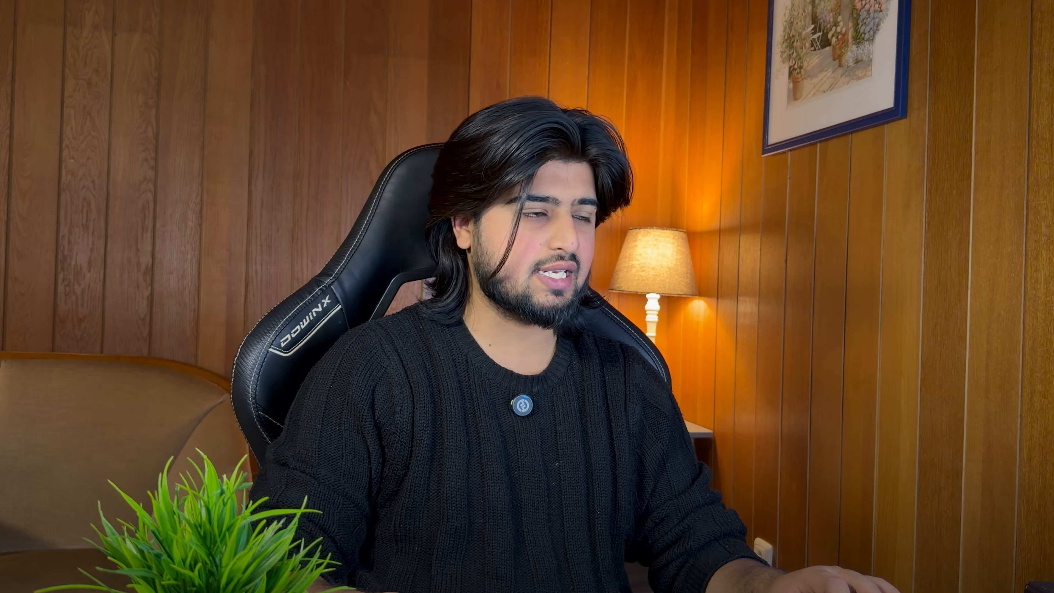
pyautogui.press('Escape')
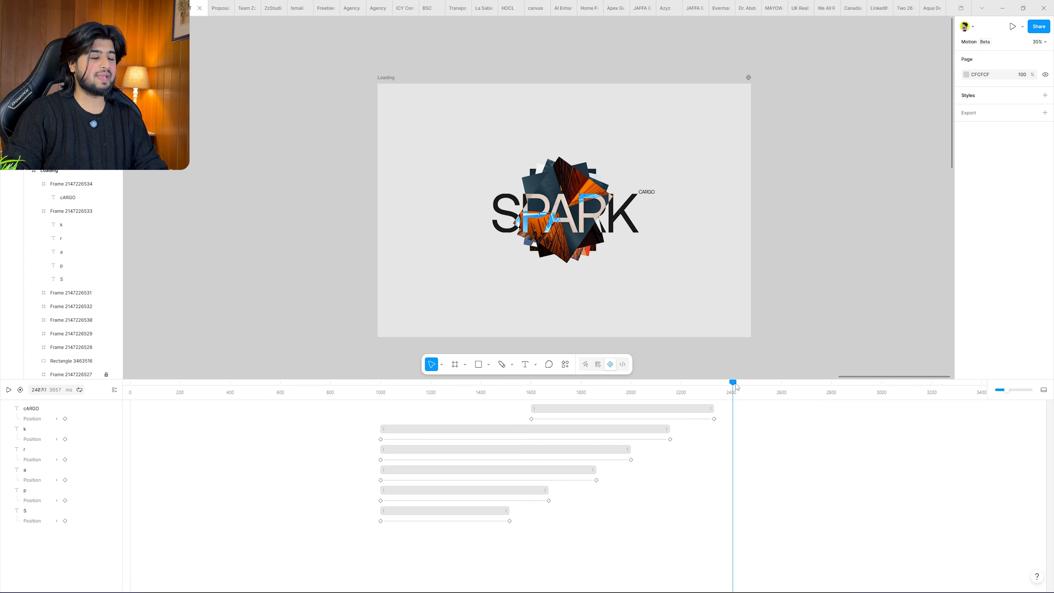
pyautogui.moveTo(735, 387); pyautogui.dragTo(396, 422)
pyautogui.moveTo(468, 422); pyautogui.dragTo(480, 422)
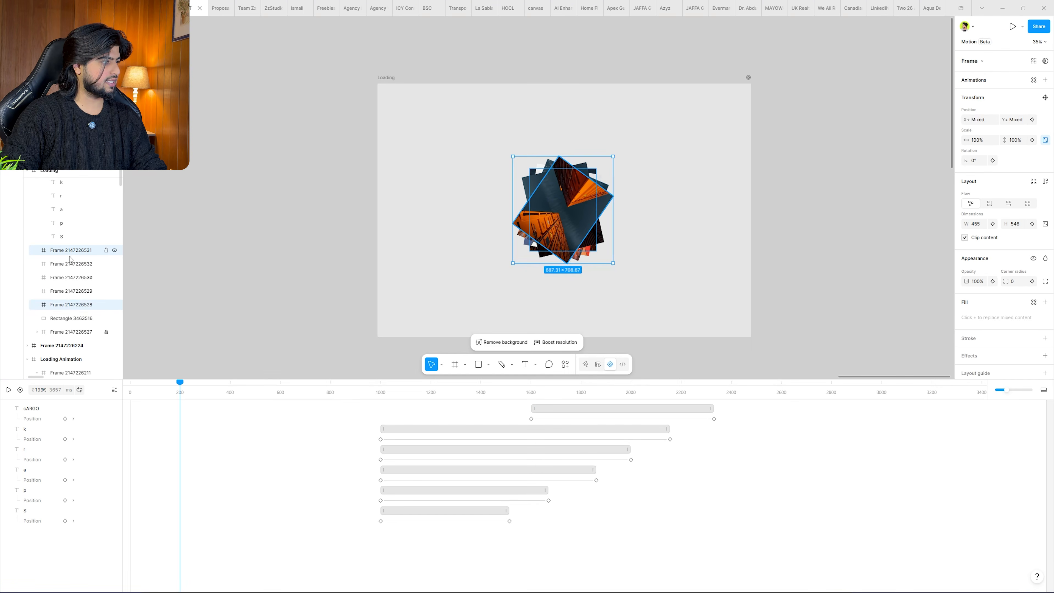
# Add Scale and Rotation keyframes at about 1595 ms to the five stacked photo frames.
pyautogui.click(69, 257)
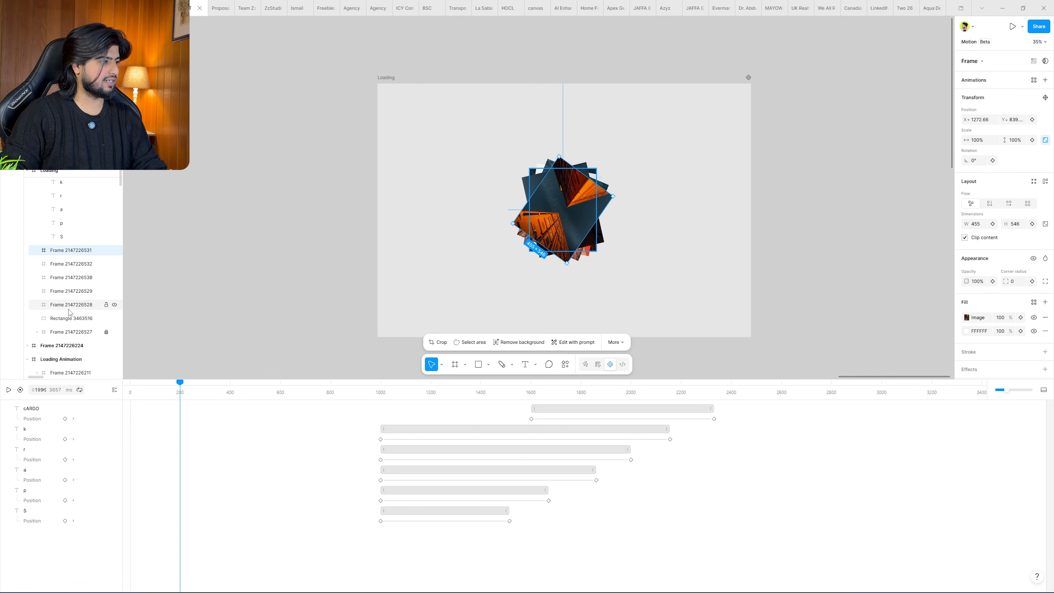
pyautogui.keyDown('shift'); pyautogui.click(69, 310); pyautogui.keyUp('shift')
pyautogui.moveTo(488, 393); pyautogui.dragTo(481, 398)
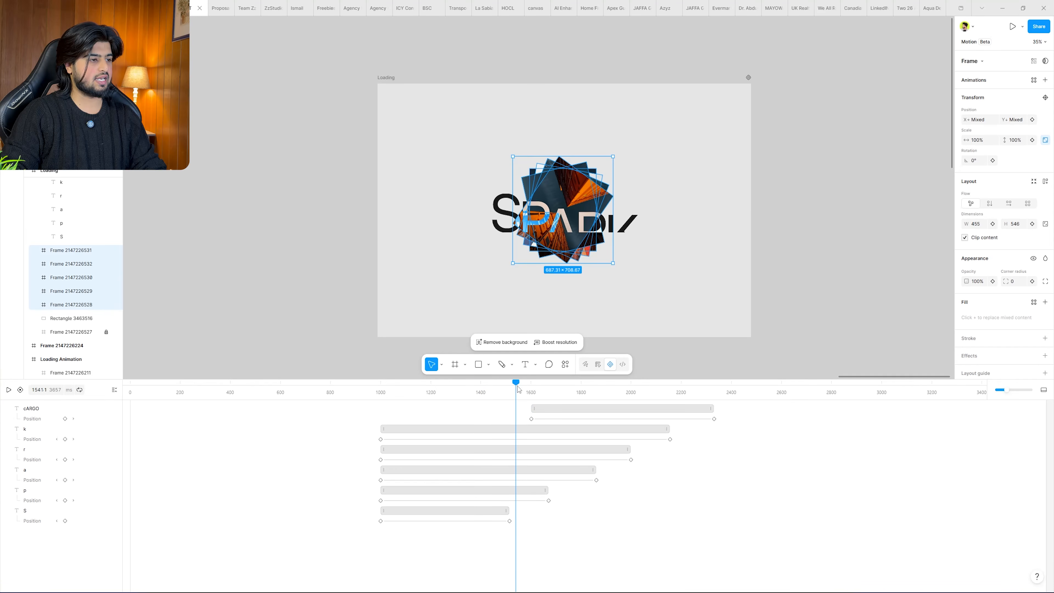
pyautogui.moveTo(518, 389); pyautogui.dragTo(528, 390)
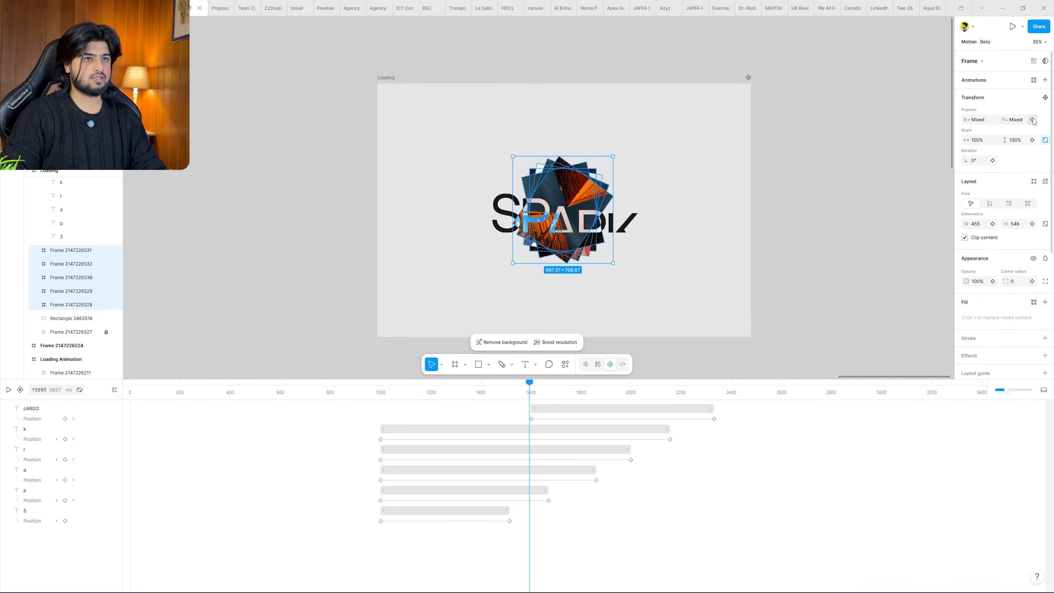
pyautogui.click(1033, 140)
pyautogui.click(994, 160)
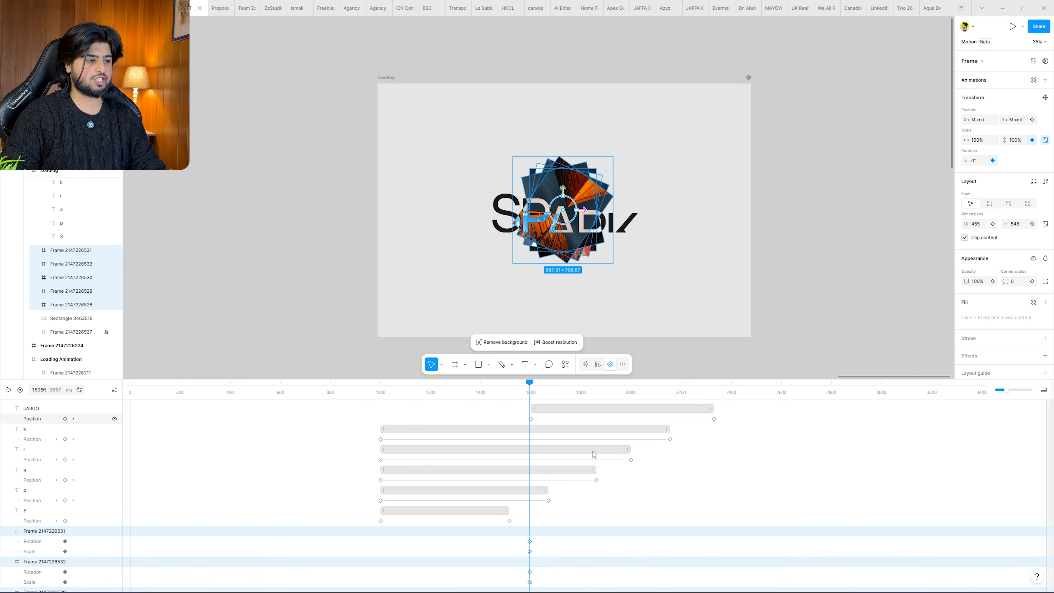
# At about 200 ms, set the scale of all five photo frames to 0%.
pyautogui.moveTo(522, 388); pyautogui.dragTo(396, 394)
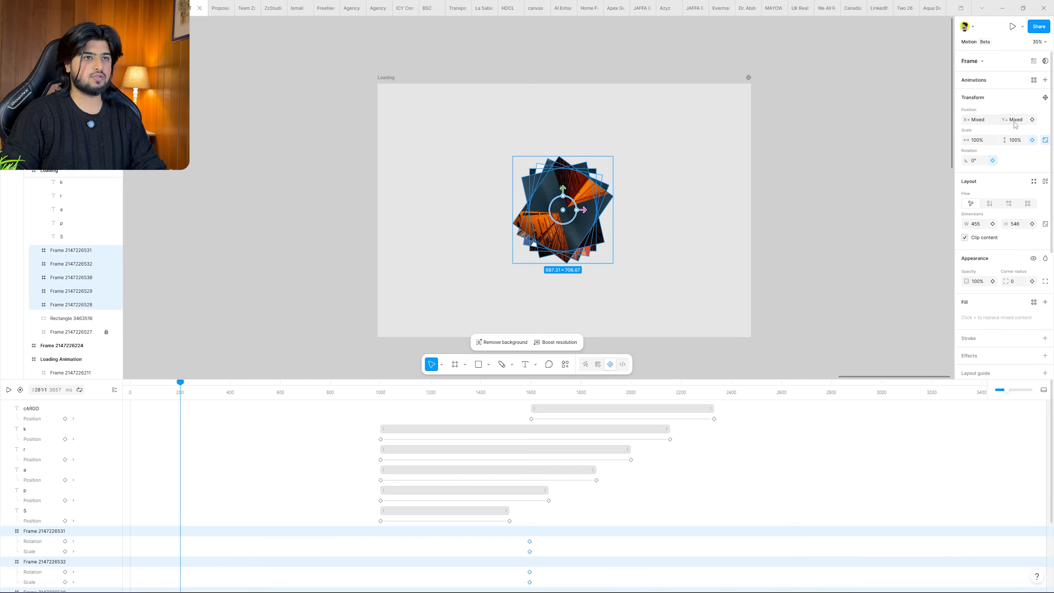
pyautogui.click(1015, 142)
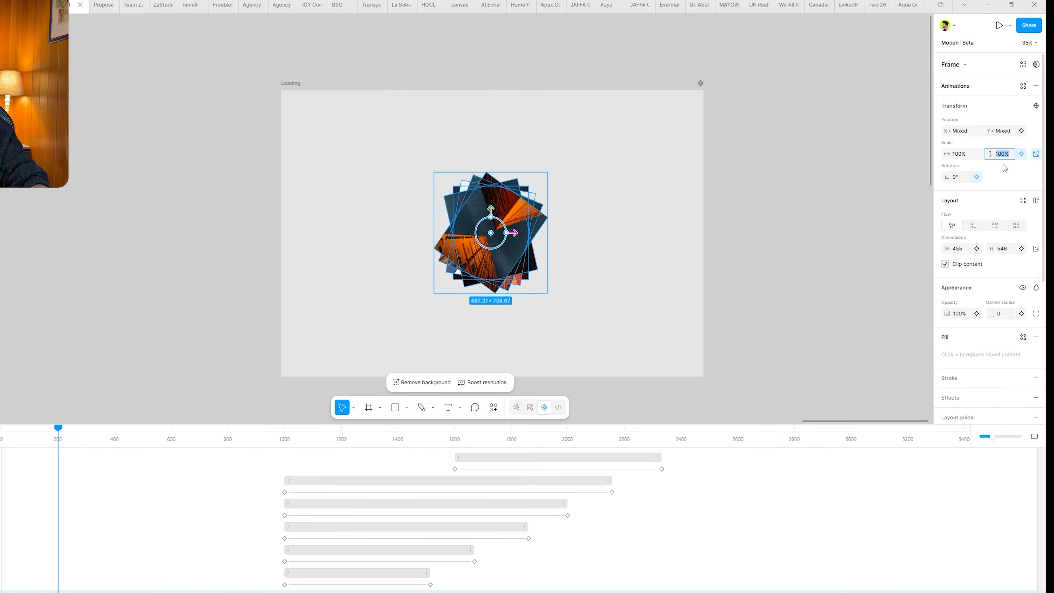
pyautogui.write('0')
pyautogui.press('Return')
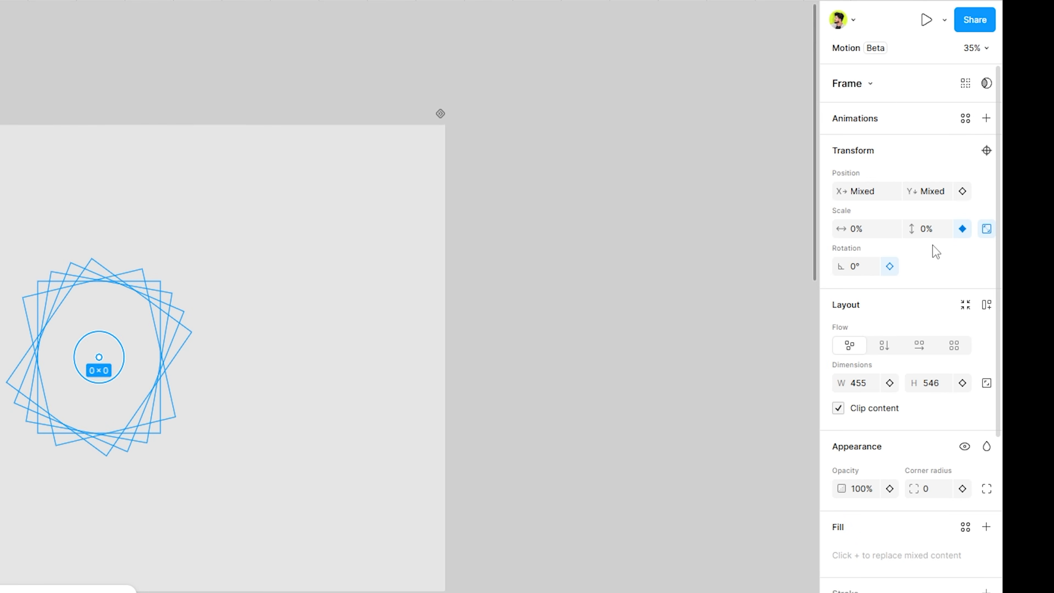
pyautogui.click(857, 266)
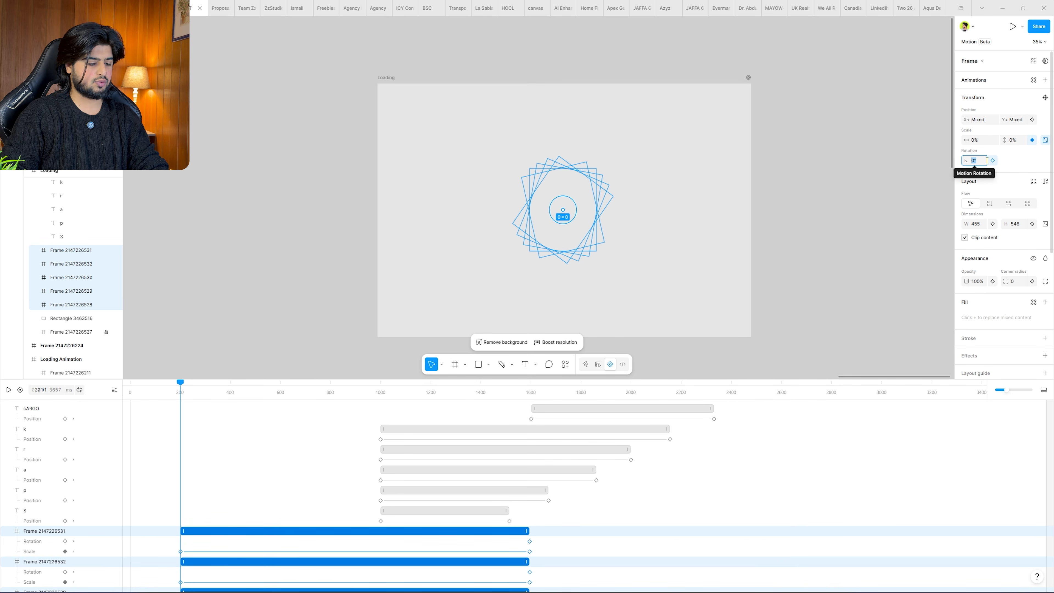
pyautogui.click(872, 219)
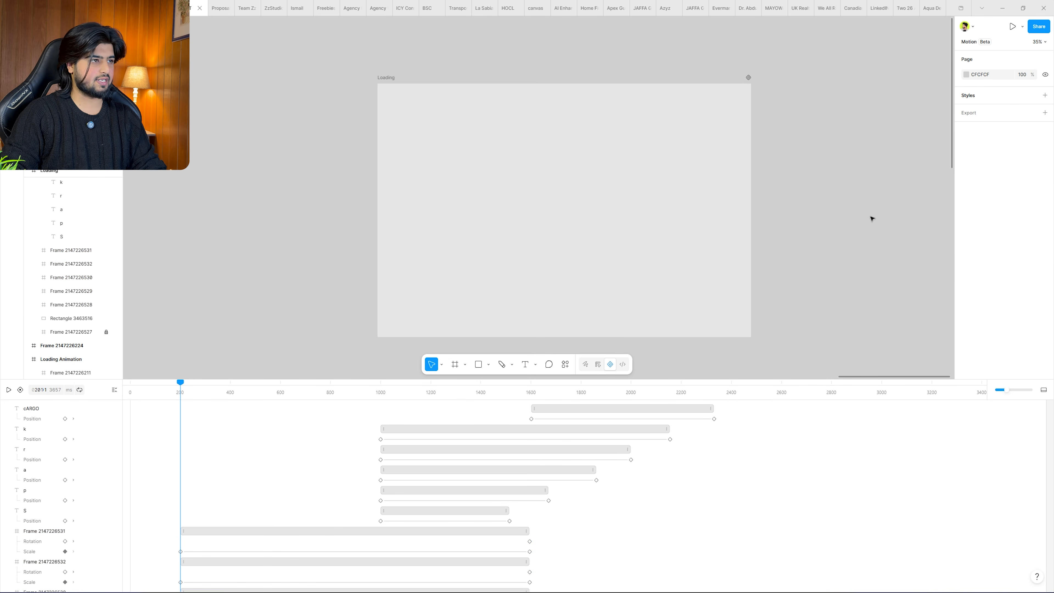
pyautogui.scroll(-3, 257, 453)
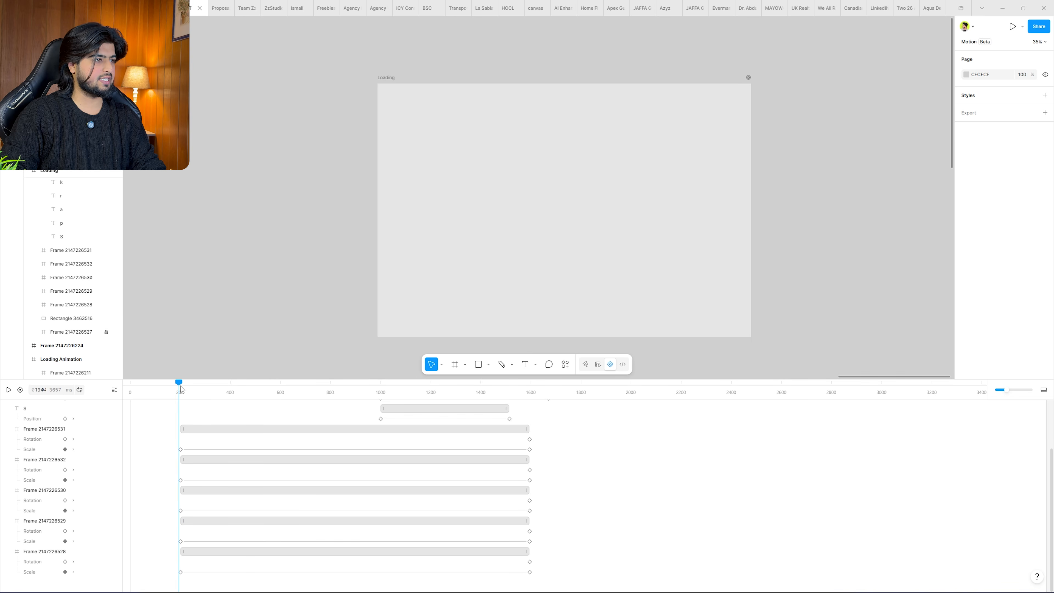
pyautogui.moveTo(255, 391); pyautogui.dragTo(535, 405)
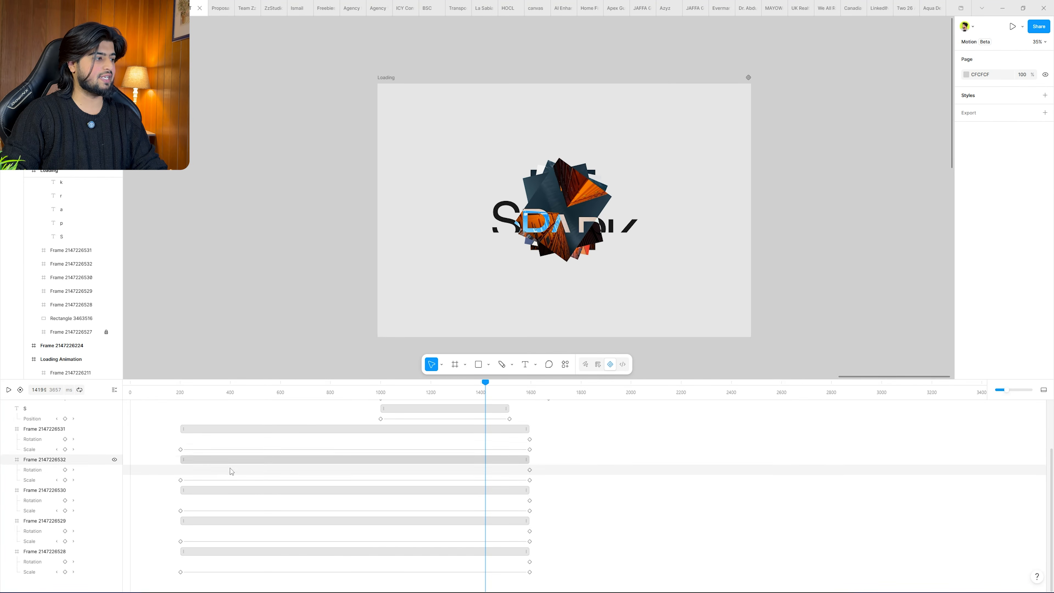
pyautogui.click(45, 303)
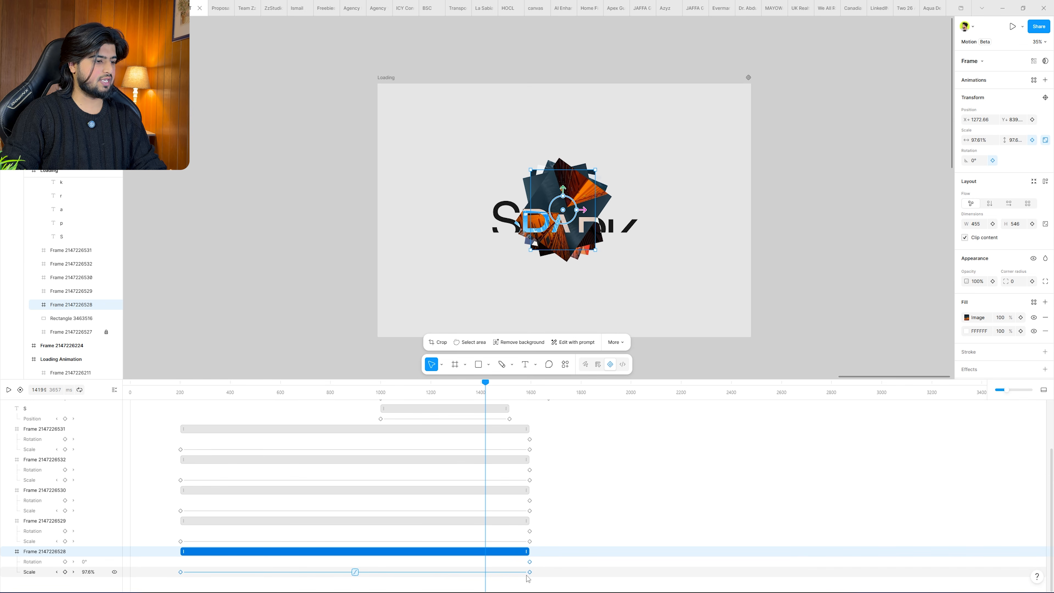
pyautogui.click(529, 573)
pyautogui.moveTo(435, 574); pyautogui.dragTo(531, 571)
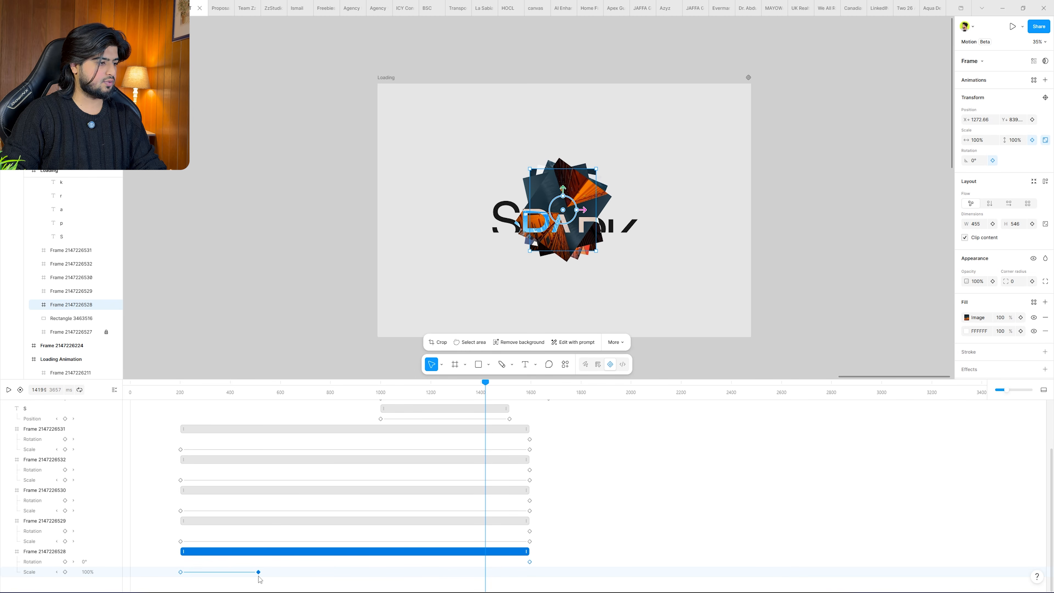
pyautogui.hotkey('ctrl', 'z')
pyautogui.keyDown('shift'); pyautogui.click(529, 562); pyautogui.keyUp('shift')
pyautogui.moveTo(529, 563); pyautogui.dragTo(349, 574)
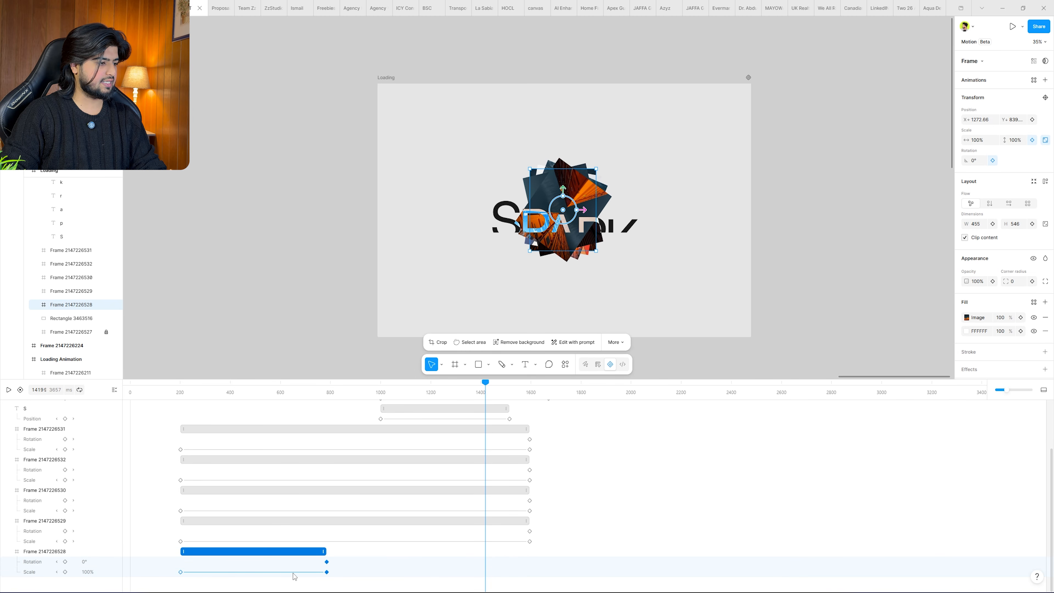
pyautogui.click(182, 520)
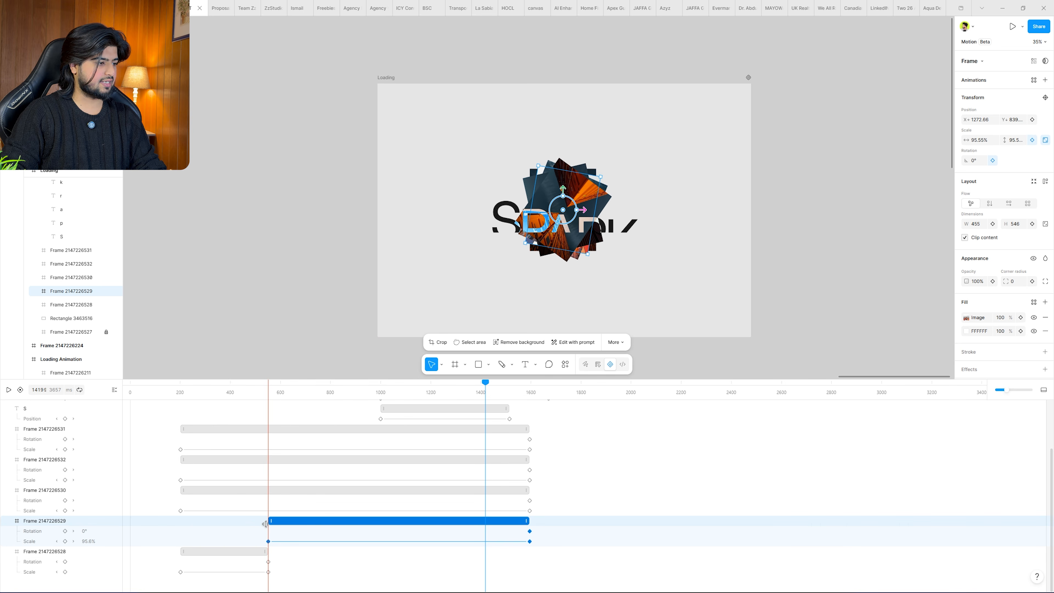
pyautogui.moveTo(506, 522); pyautogui.dragTo(322, 524)
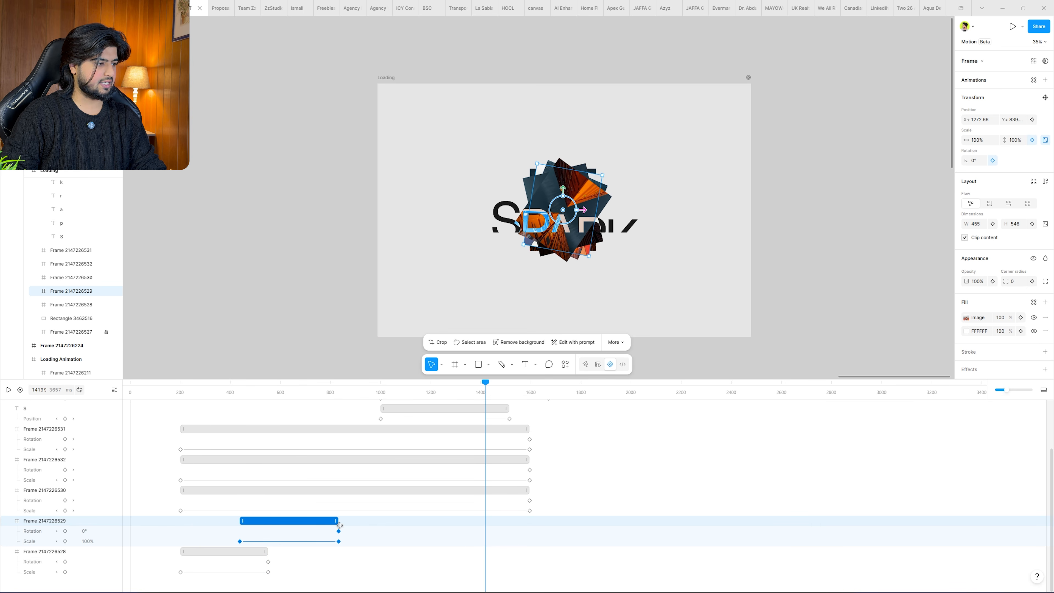
pyautogui.click(181, 490)
pyautogui.moveTo(235, 488); pyautogui.dragTo(317, 489)
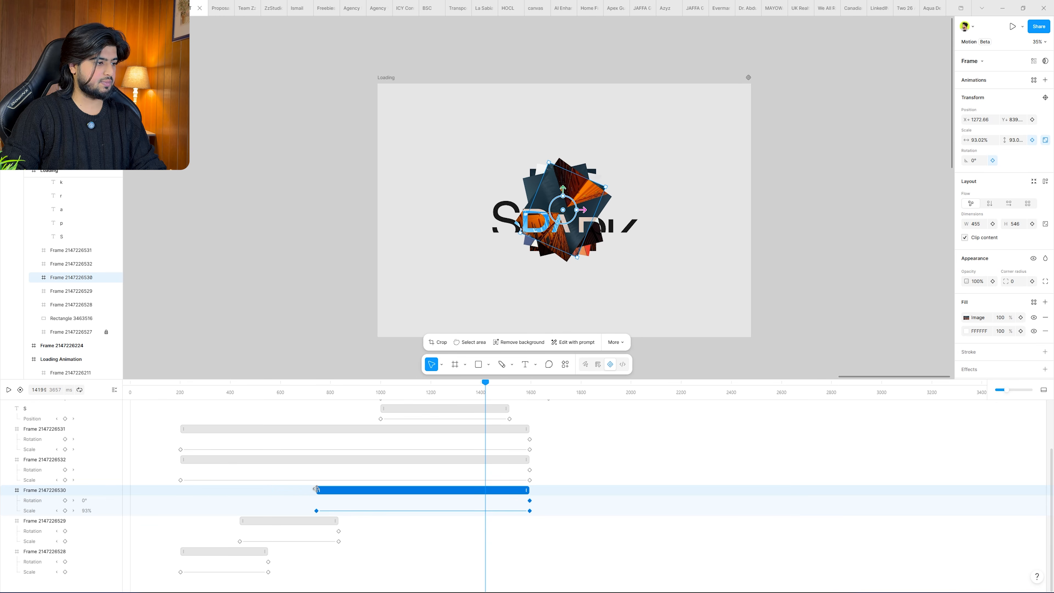
pyautogui.moveTo(529, 490); pyautogui.dragTo(412, 498)
pyautogui.click(181, 468)
pyautogui.moveTo(184, 459); pyautogui.dragTo(370, 459)
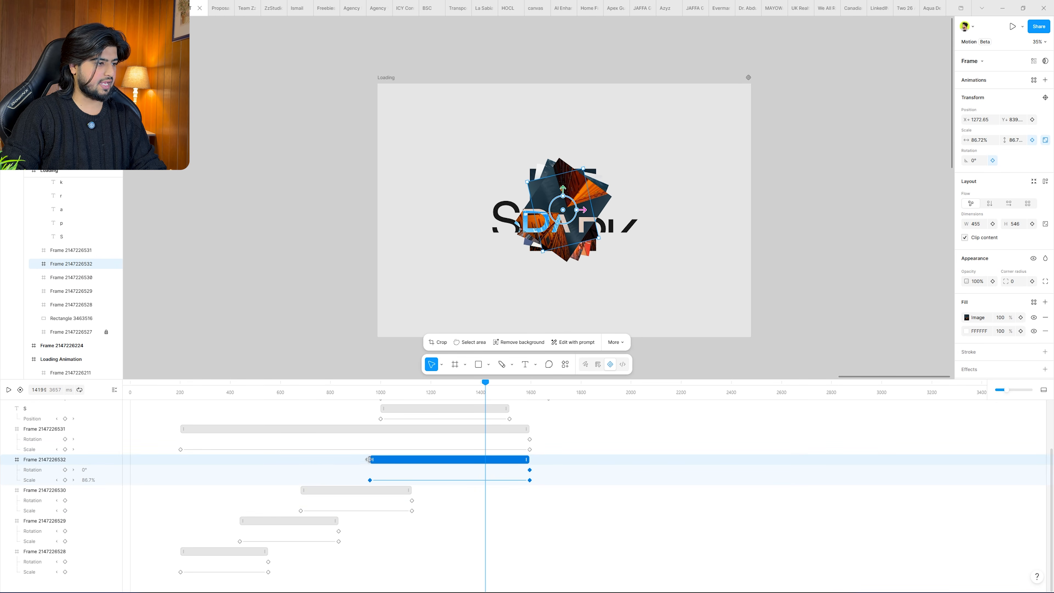
pyautogui.moveTo(526, 459); pyautogui.dragTo(502, 461)
pyautogui.click(181, 429)
pyautogui.moveTo(182, 429); pyautogui.dragTo(439, 437)
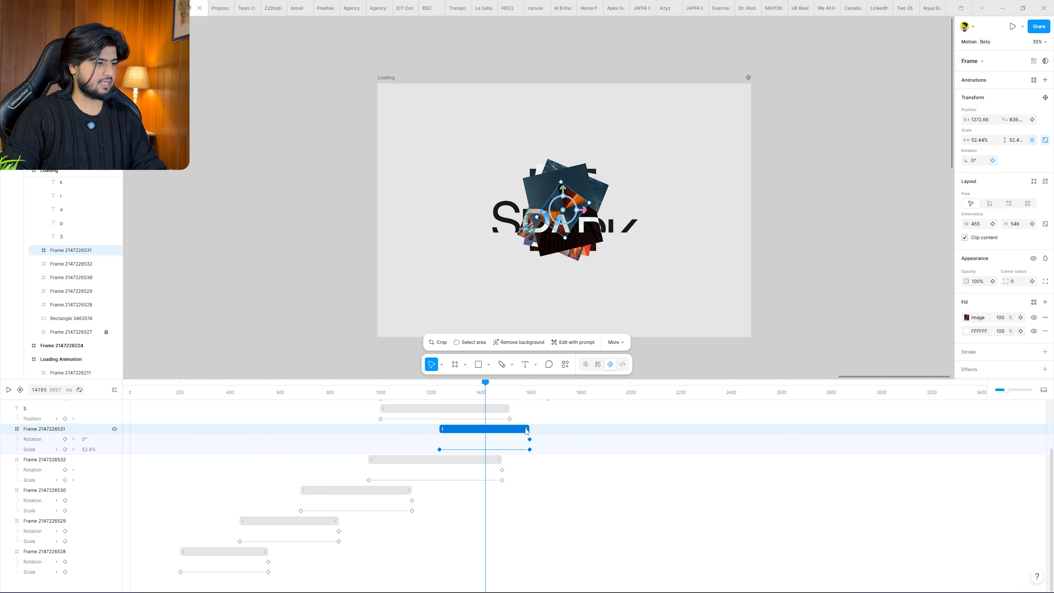
pyautogui.moveTo(531, 428); pyautogui.dragTo(549, 428)
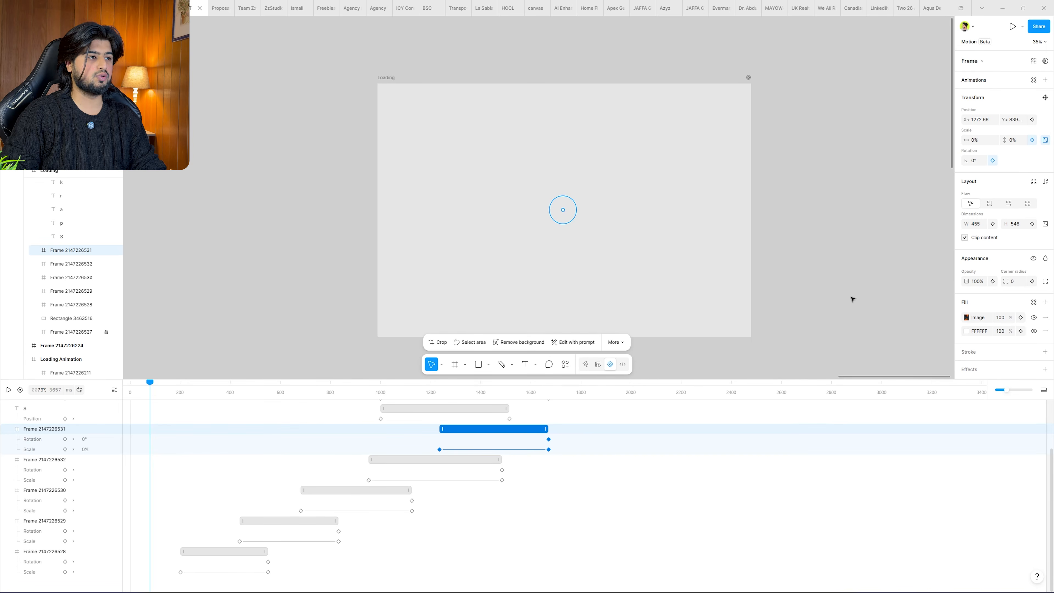
pyautogui.click(852, 299)
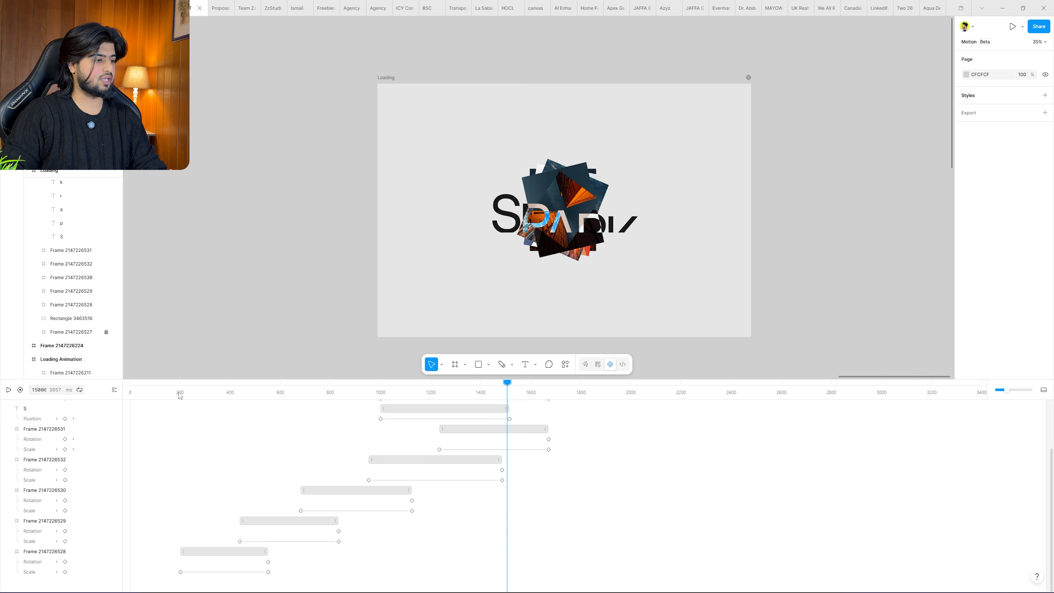
pyautogui.moveTo(179, 394); pyautogui.dragTo(266, 406)
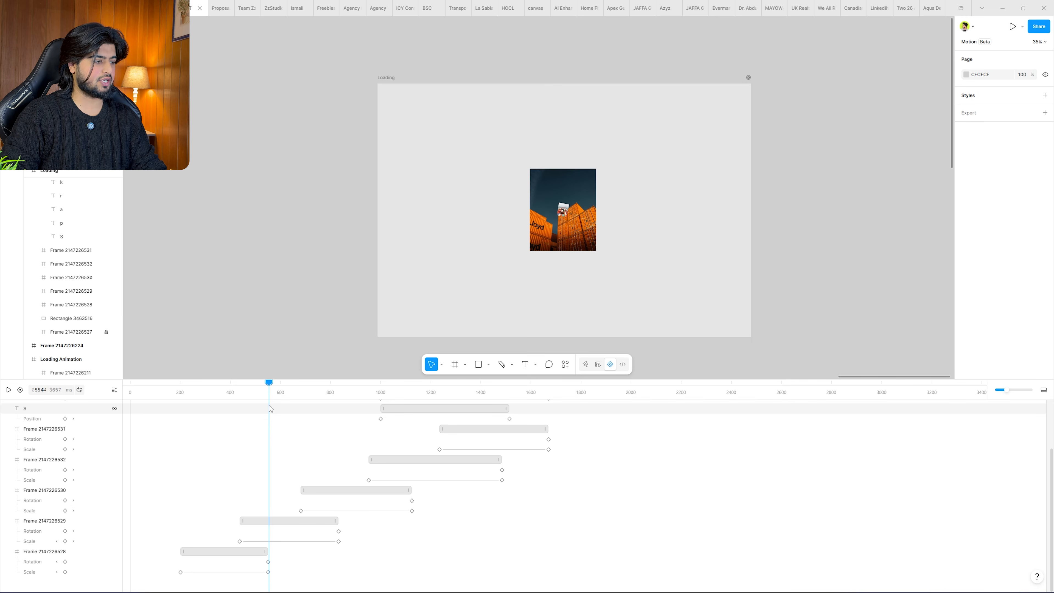
pyautogui.click(220, 552)
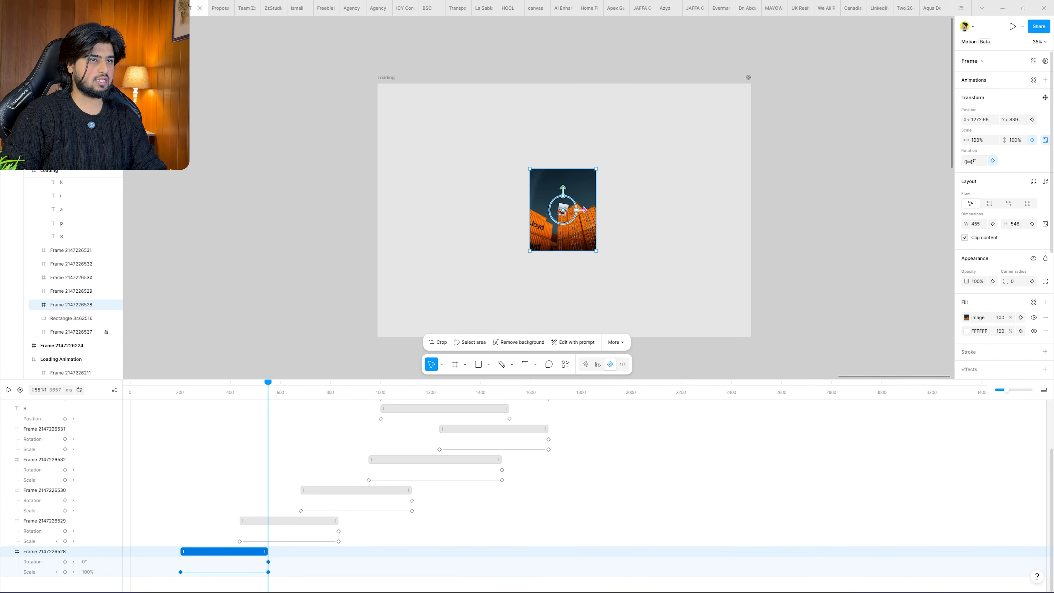
pyautogui.moveTo(971, 161); pyautogui.dragTo(976, 161)
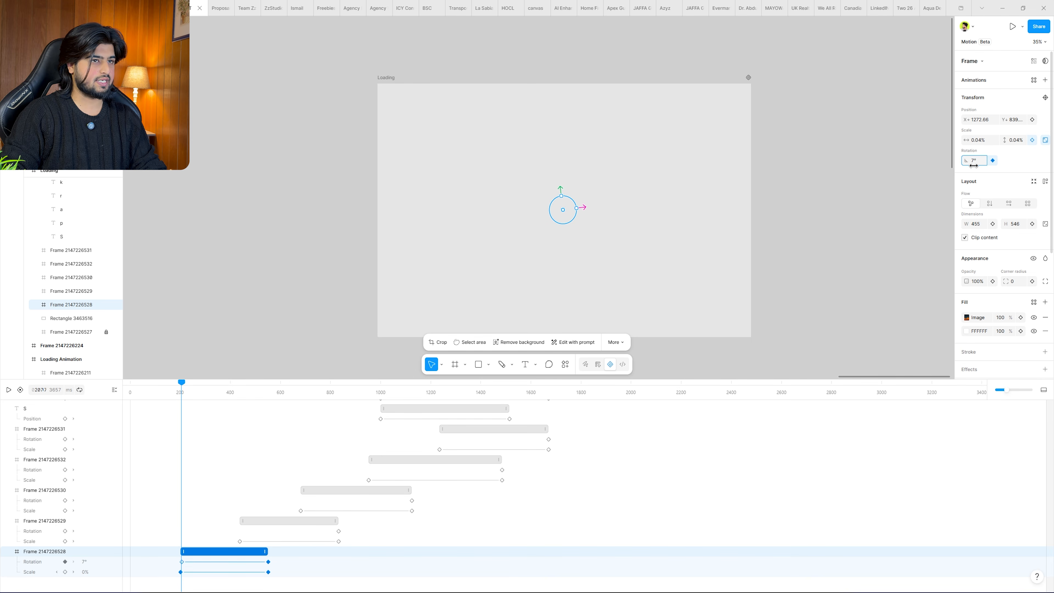
pyautogui.click(35, 430)
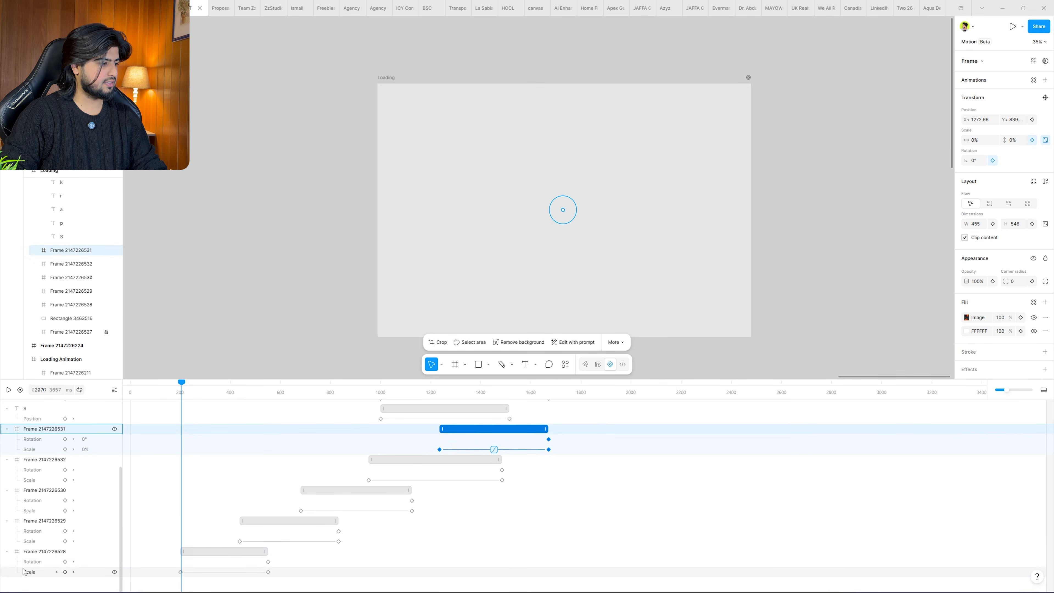
pyautogui.click(41, 551)
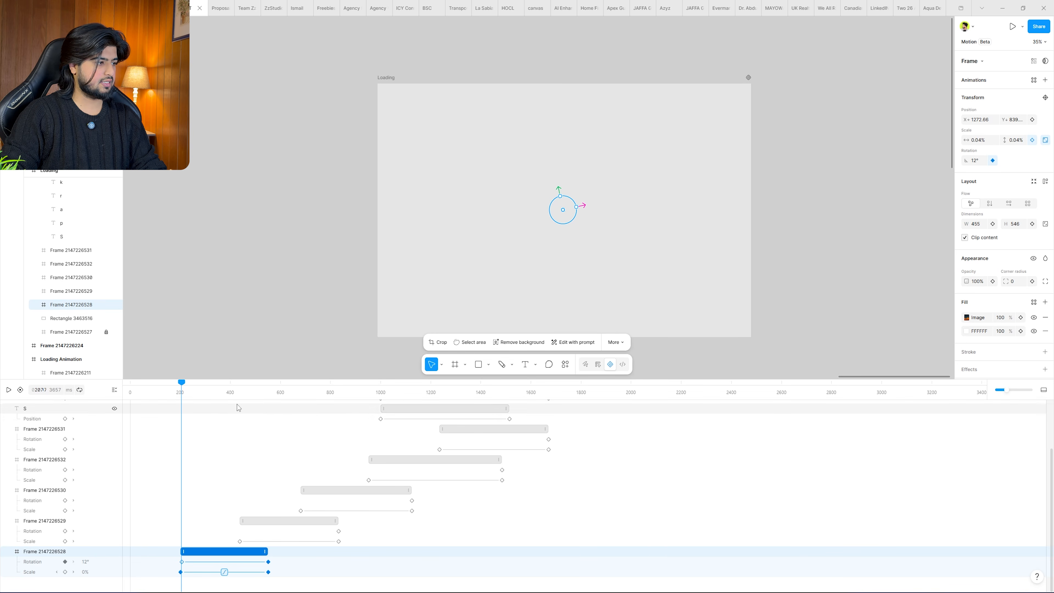
# Add a starting Rotation keyframe to each of the other four photo frames where its scale-up begins.
pyautogui.click(250, 404)
pyautogui.moveTo(251, 396); pyautogui.dragTo(244, 417)
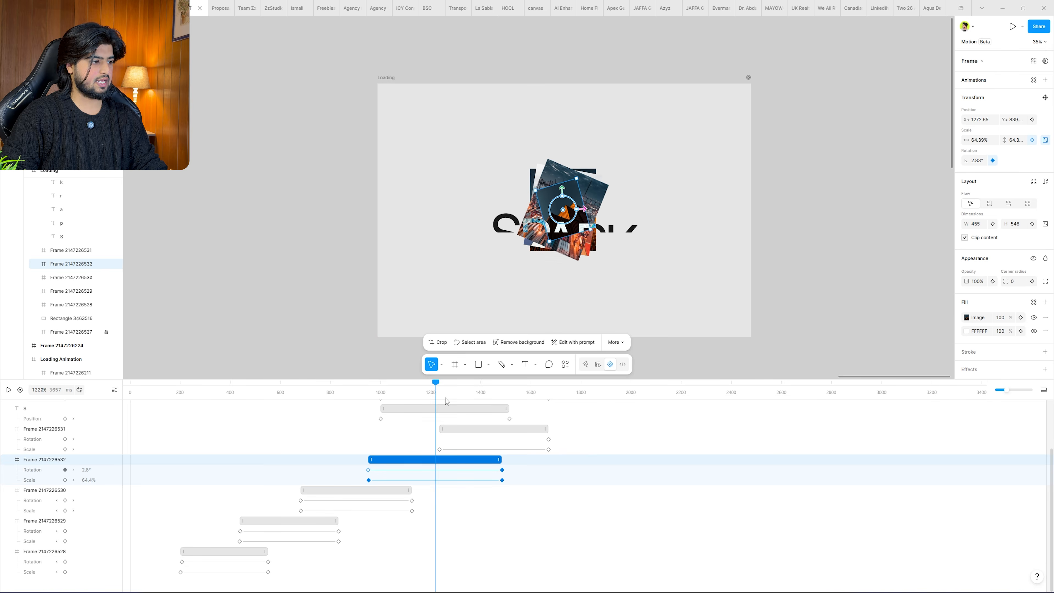
pyautogui.moveTo(446, 401); pyautogui.dragTo(440, 401)
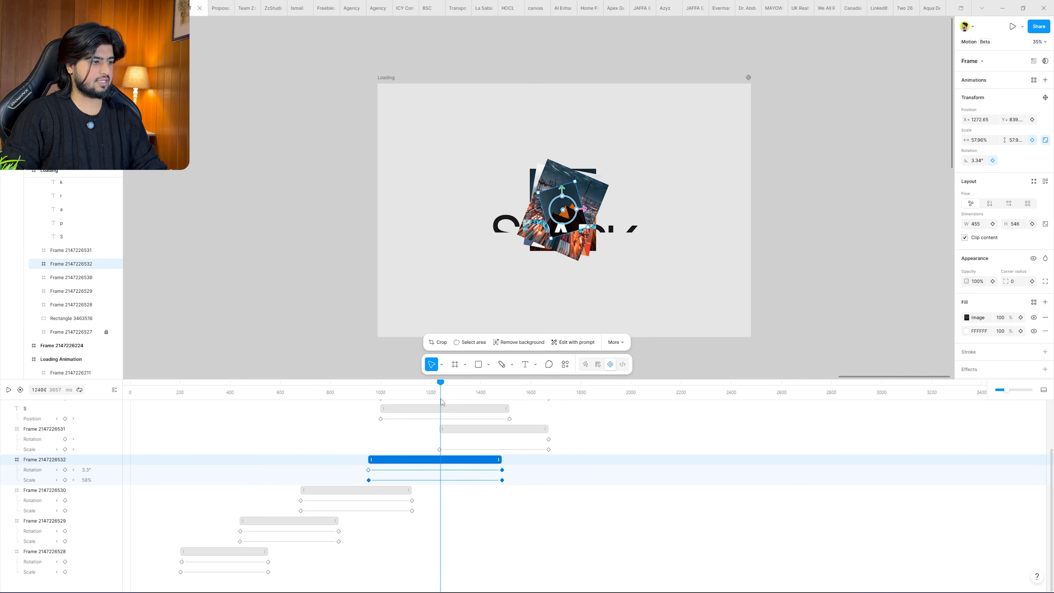
pyautogui.click(462, 428)
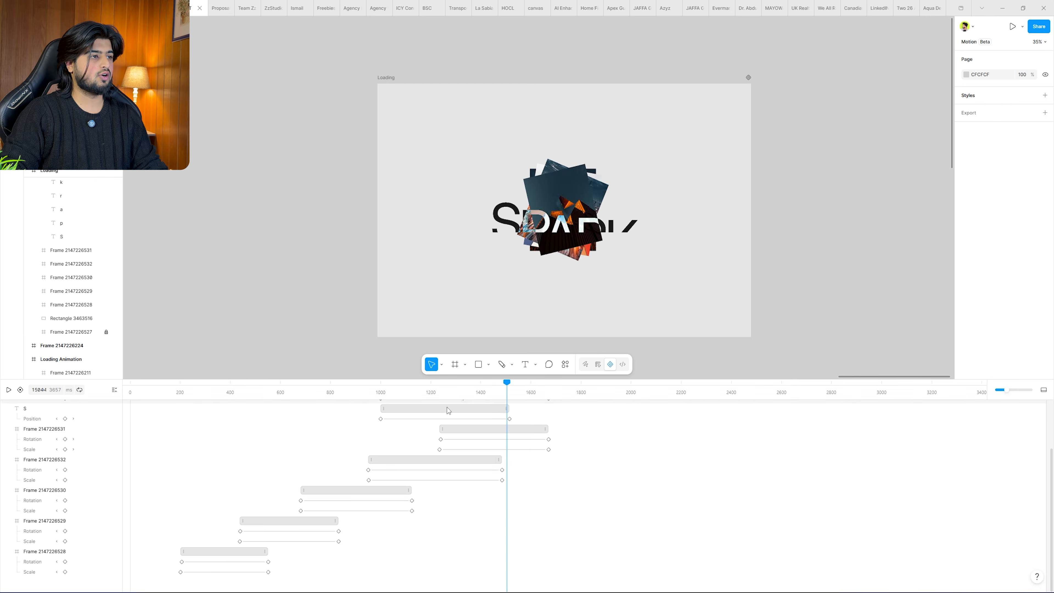
pyautogui.moveTo(447, 411); pyautogui.dragTo(644, 417)
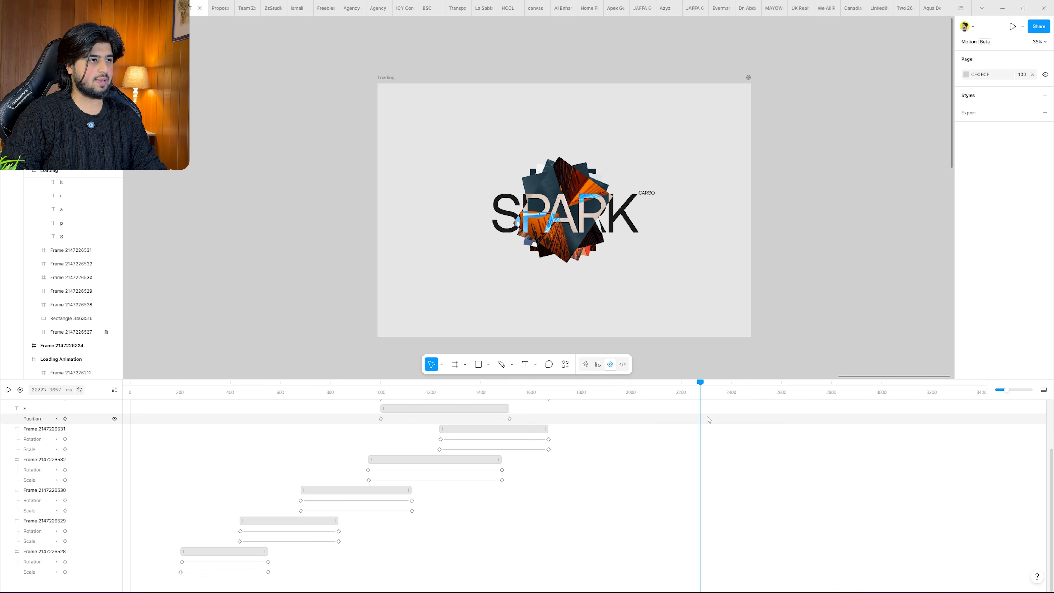
pyautogui.moveTo(742, 418); pyautogui.dragTo(767, 419)
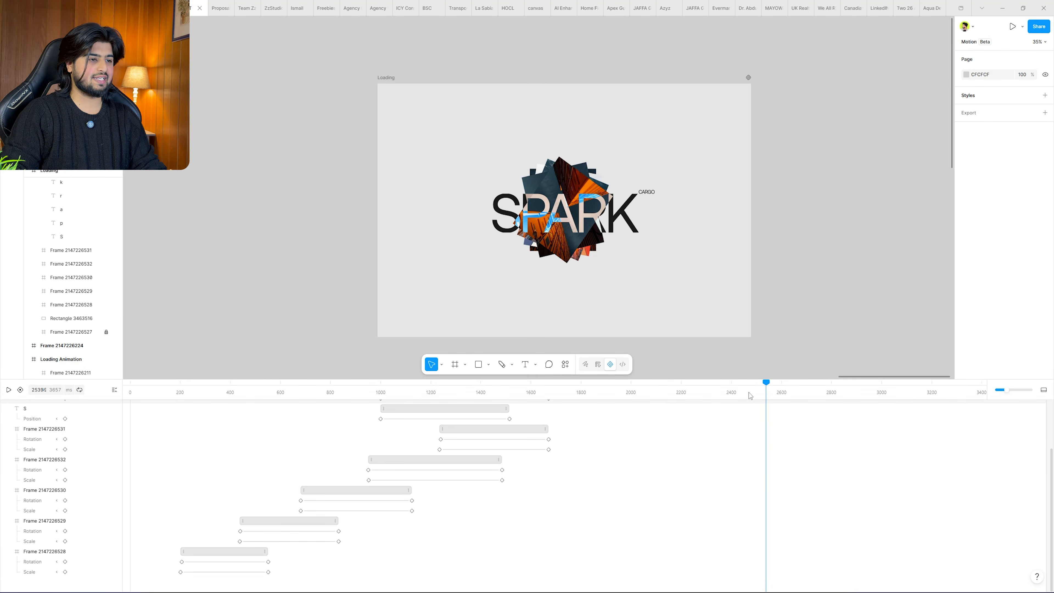
pyautogui.click(839, 387)
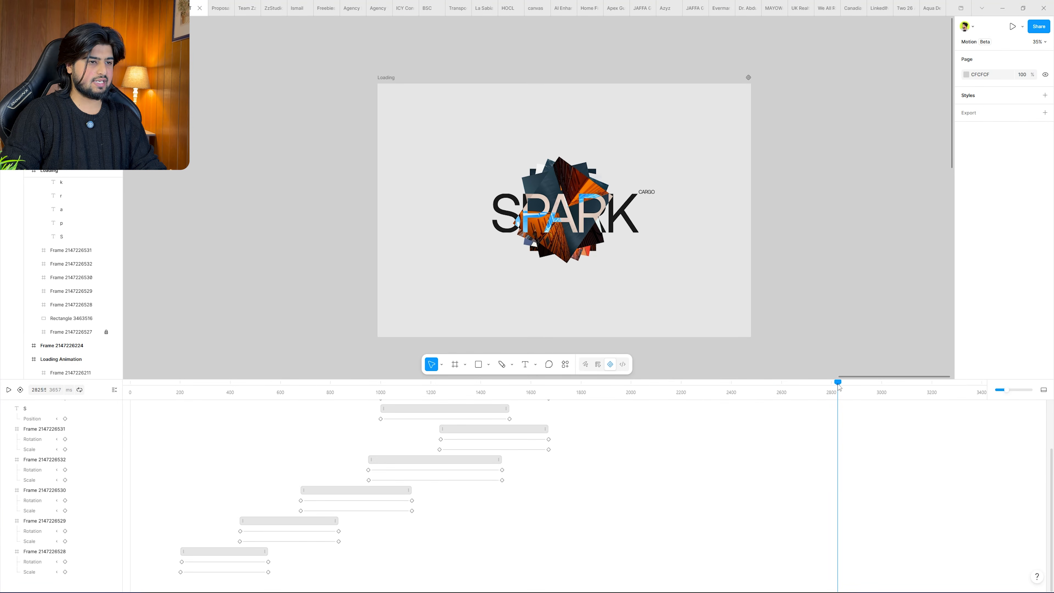
pyautogui.moveTo(834, 387); pyautogui.dragTo(883, 387)
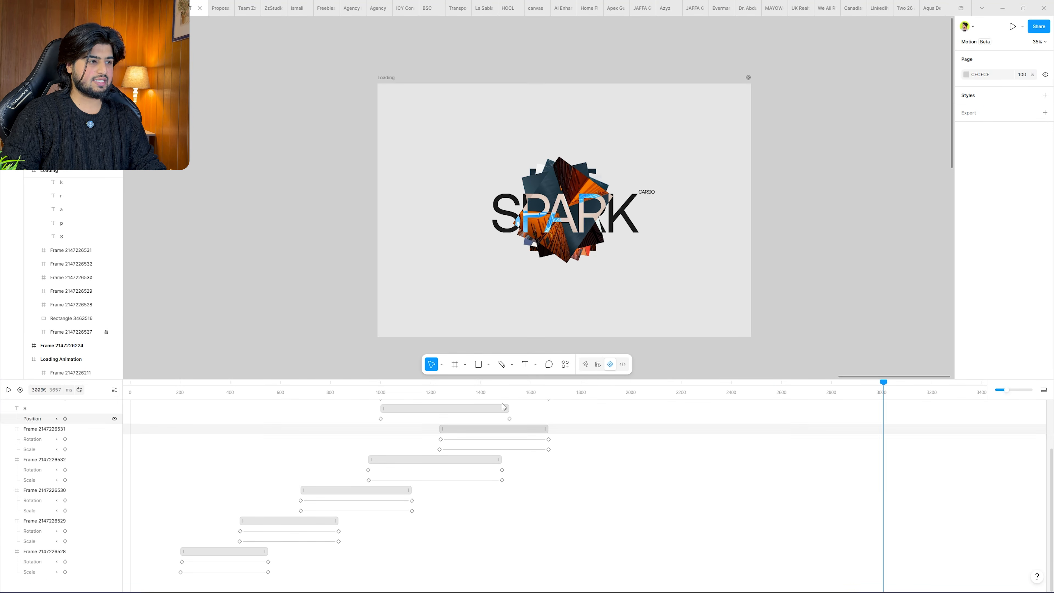
pyautogui.moveTo(577, 425); pyautogui.dragTo(537, 429)
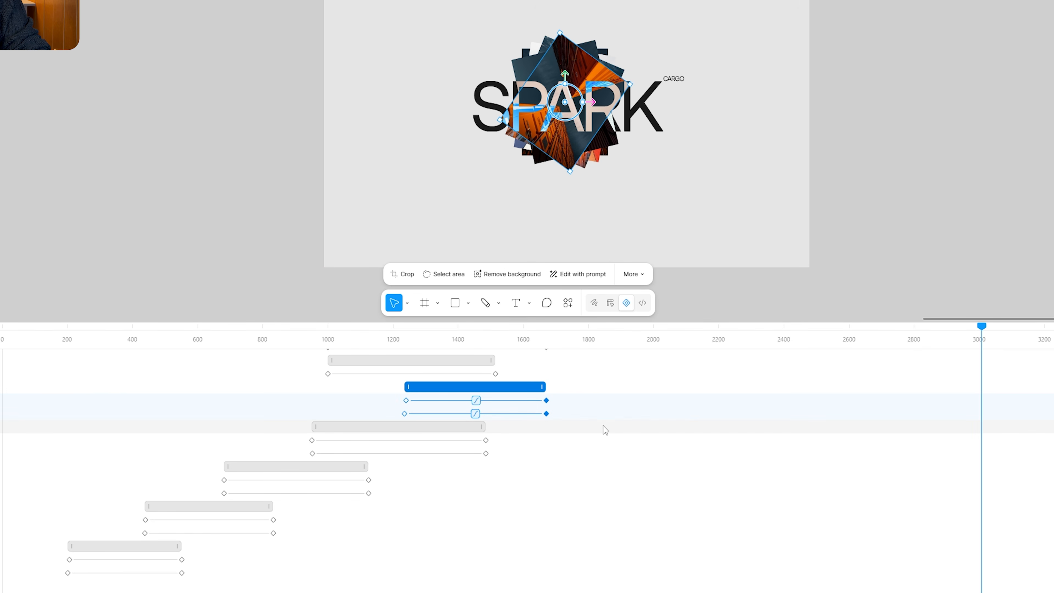
pyautogui.hotkey('ctrl', 'v')
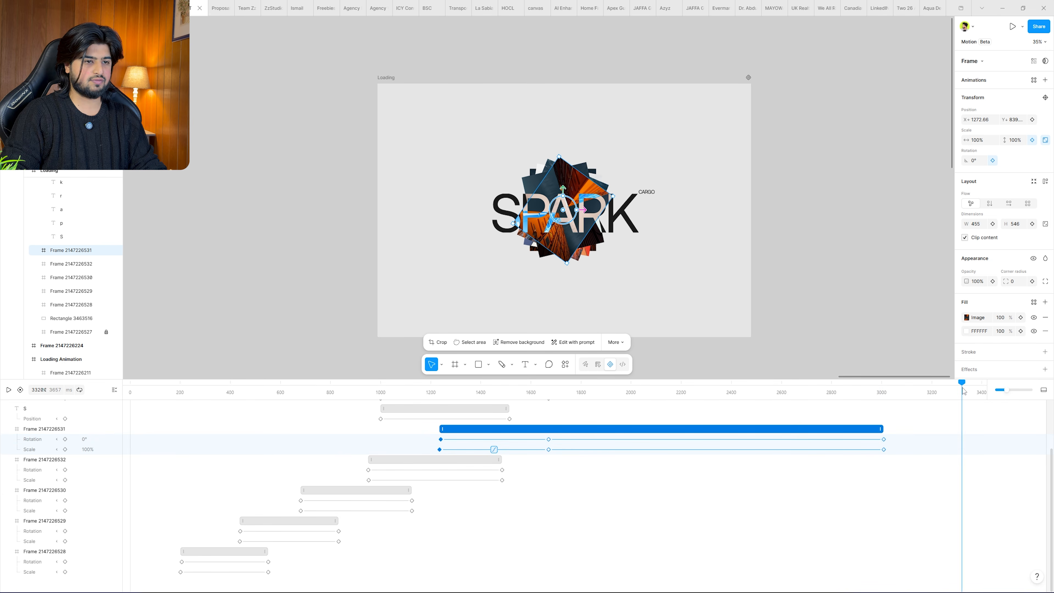
pyautogui.moveTo(963, 391); pyautogui.dragTo(982, 391)
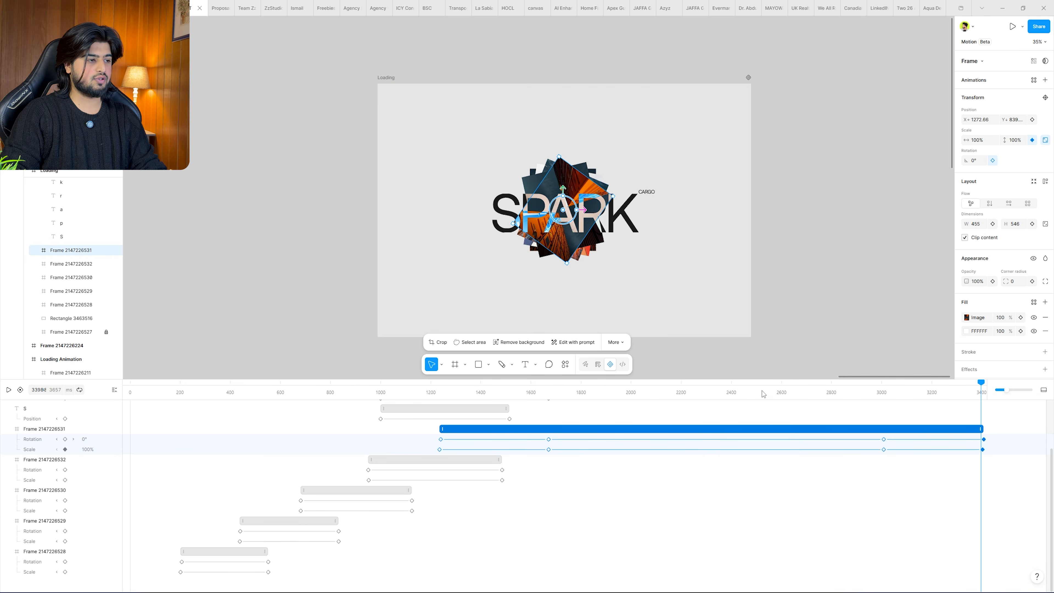
pyautogui.moveTo(966, 336); pyautogui.dragTo(254, 343)
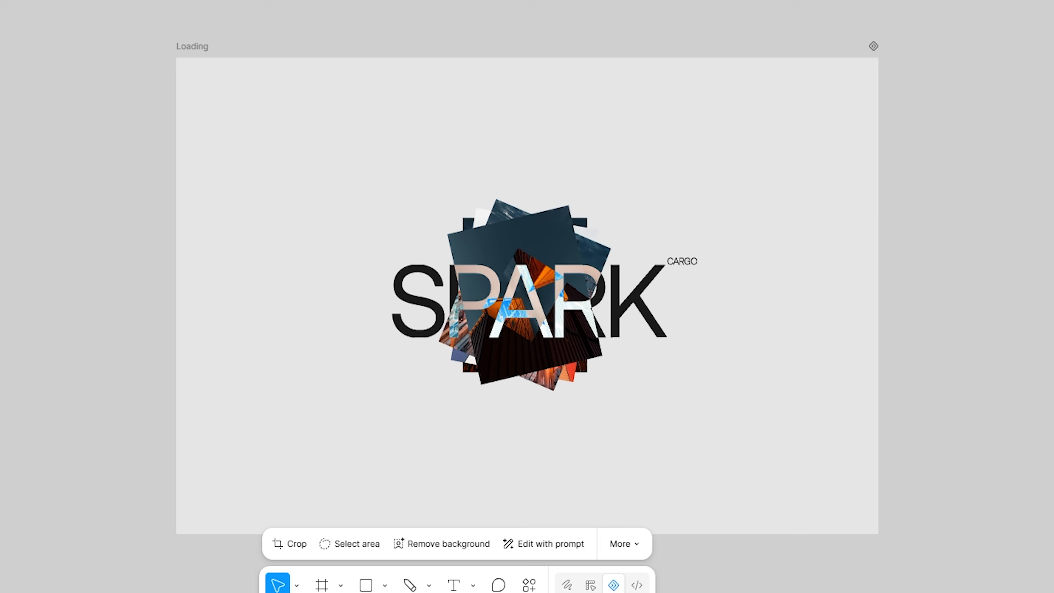
pyautogui.click(525, 294)
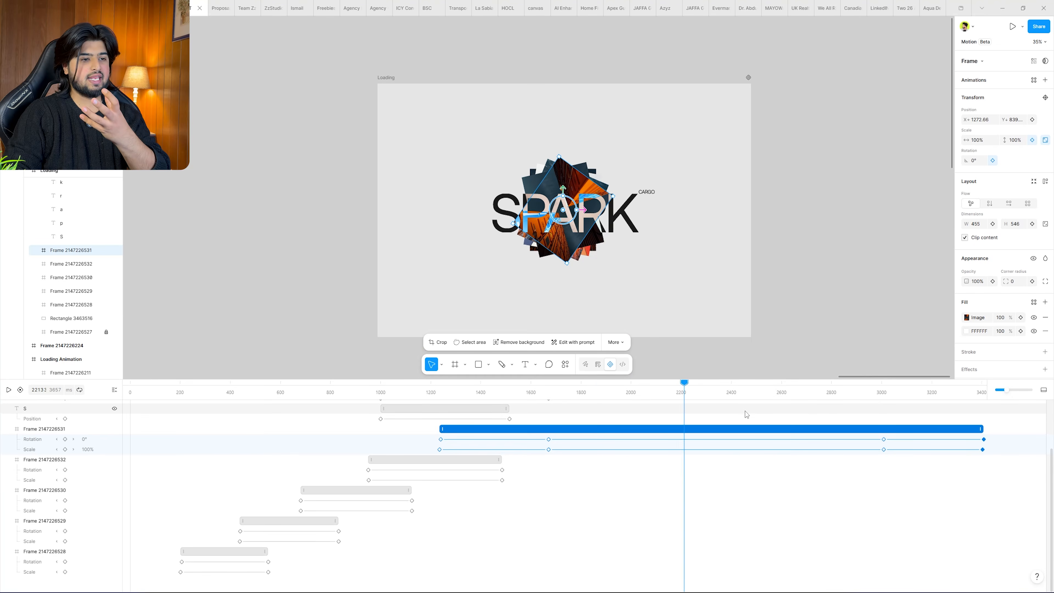
pyautogui.moveTo(816, 416); pyautogui.dragTo(863, 420)
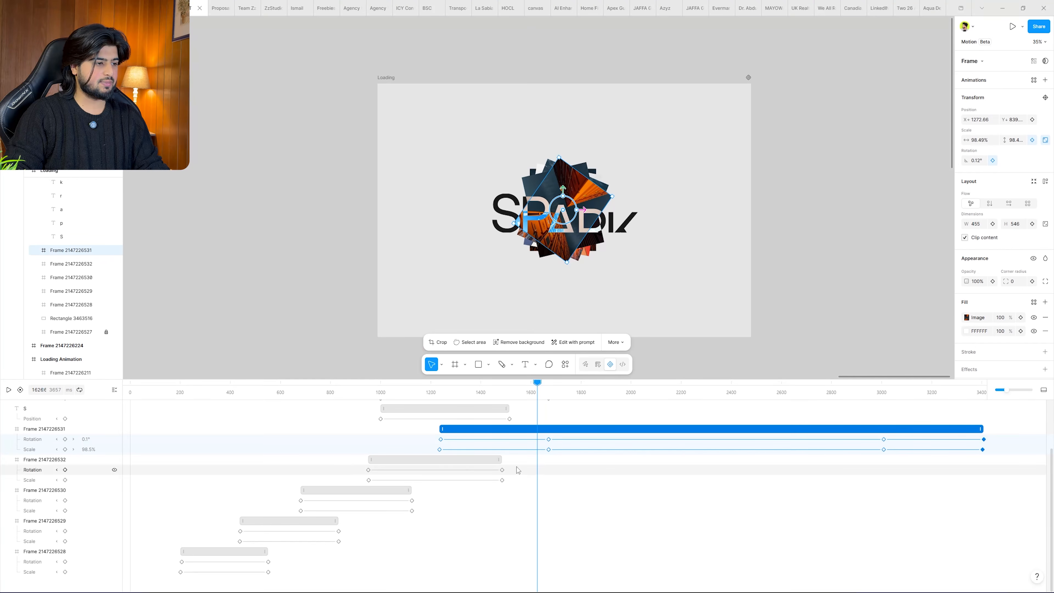
pyautogui.moveTo(488, 464); pyautogui.dragTo(513, 492)
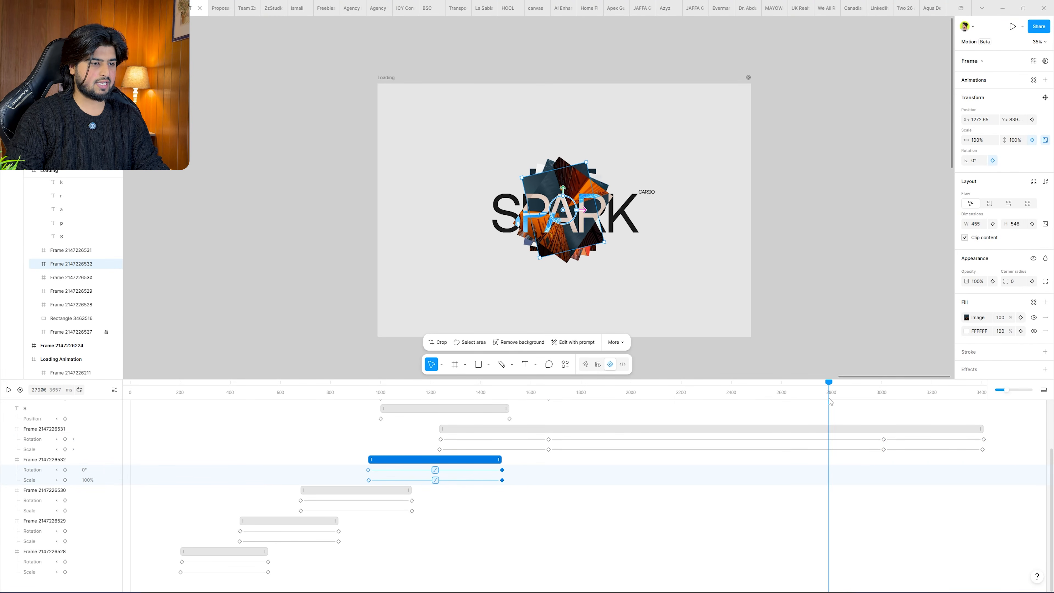
pyautogui.moveTo(829, 399); pyautogui.dragTo(817, 401)
pyautogui.hotkey('ctrl', 'v')
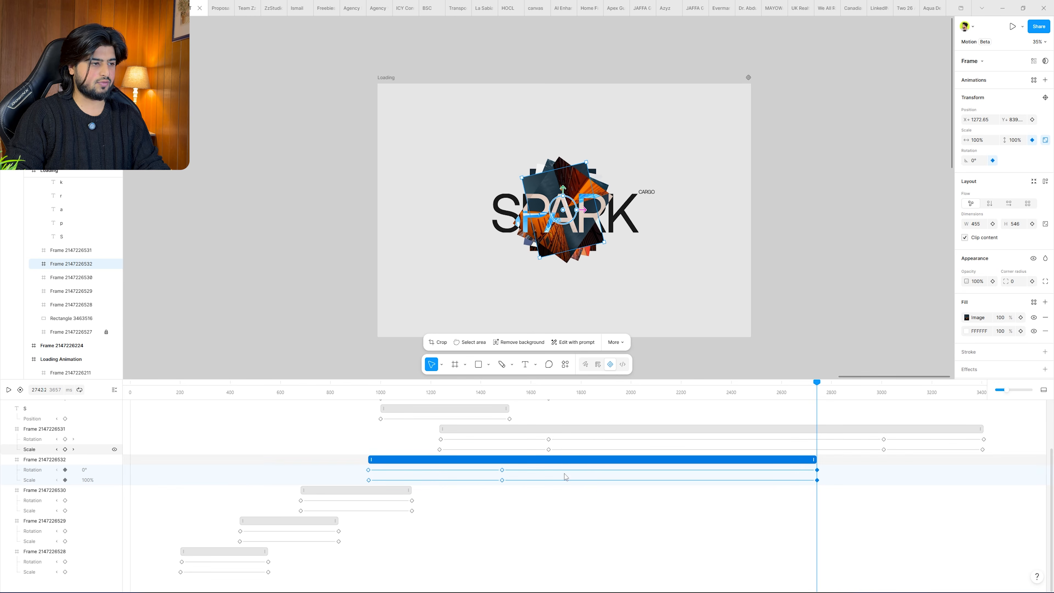
pyautogui.moveTo(344, 455); pyautogui.dragTo(374, 484)
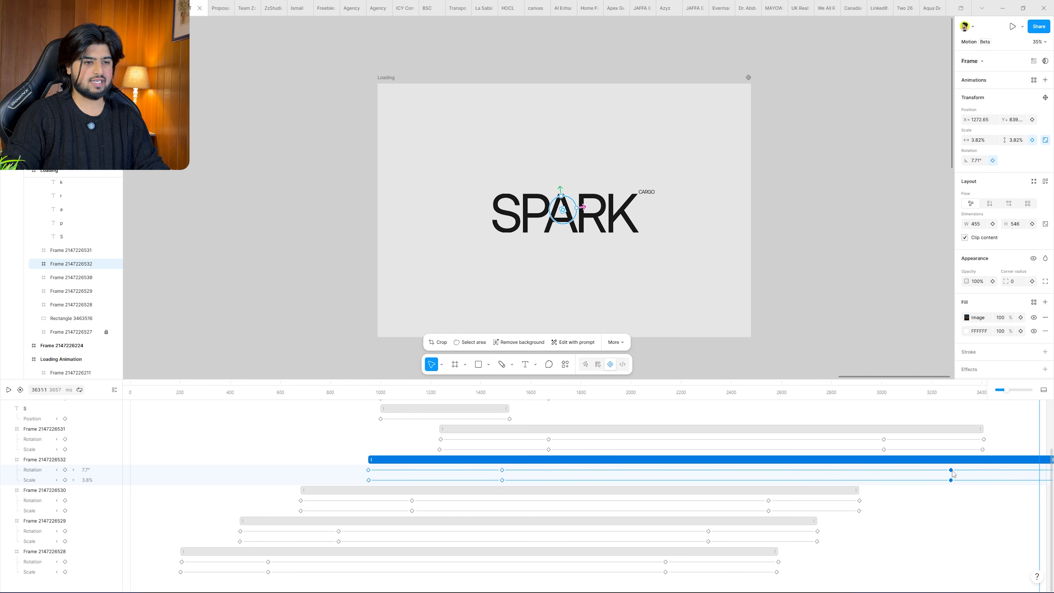
pyautogui.moveTo(909, 490); pyautogui.dragTo(765, 515)
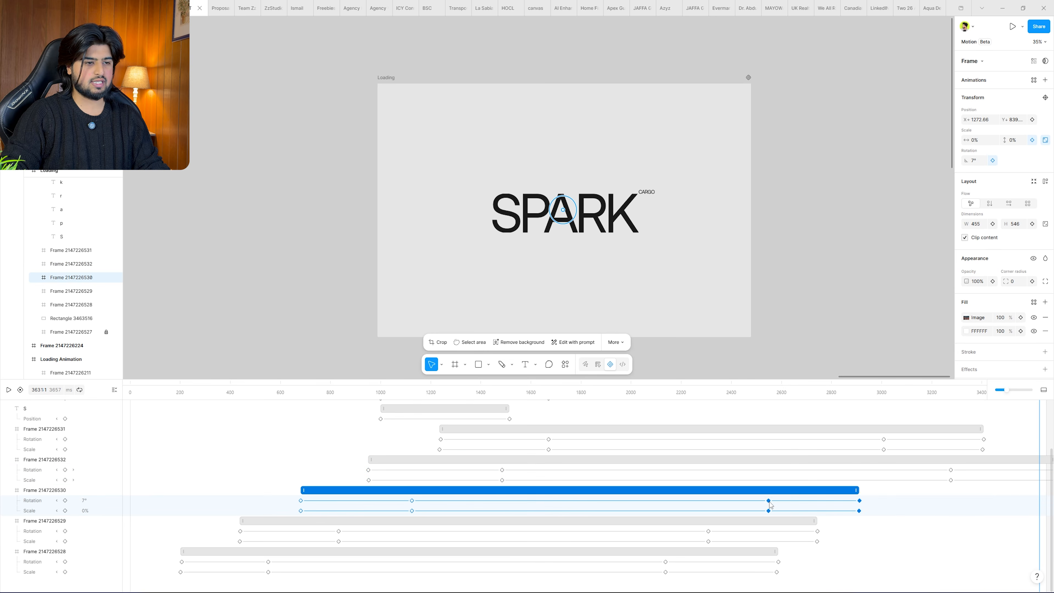
pyautogui.moveTo(855, 526); pyautogui.dragTo(712, 544)
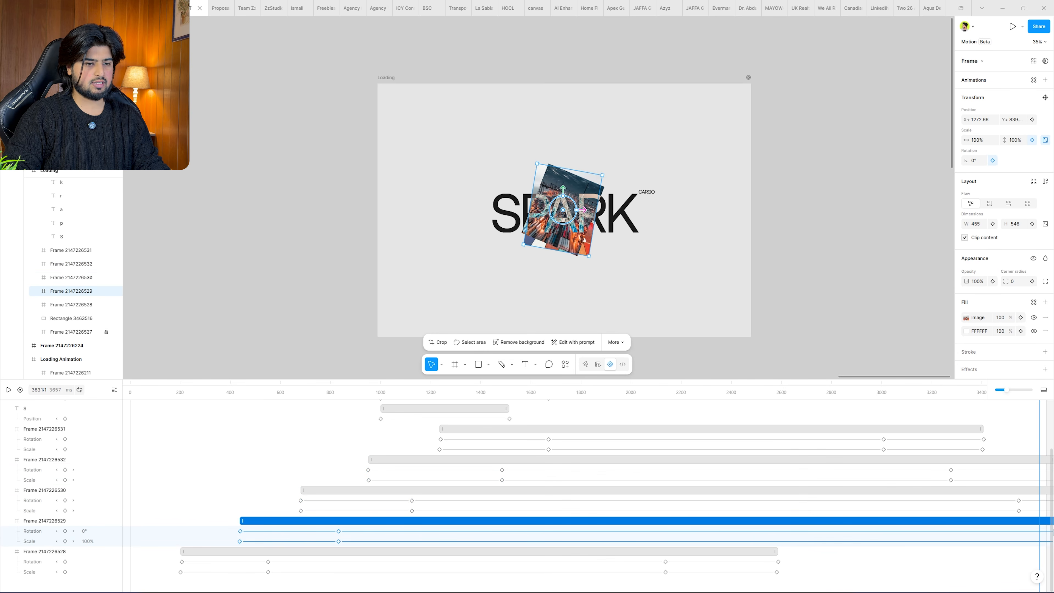
pyautogui.moveTo(1051, 419); pyautogui.dragTo(1051, 420)
pyautogui.moveTo(487, 555); pyautogui.dragTo(322, 575)
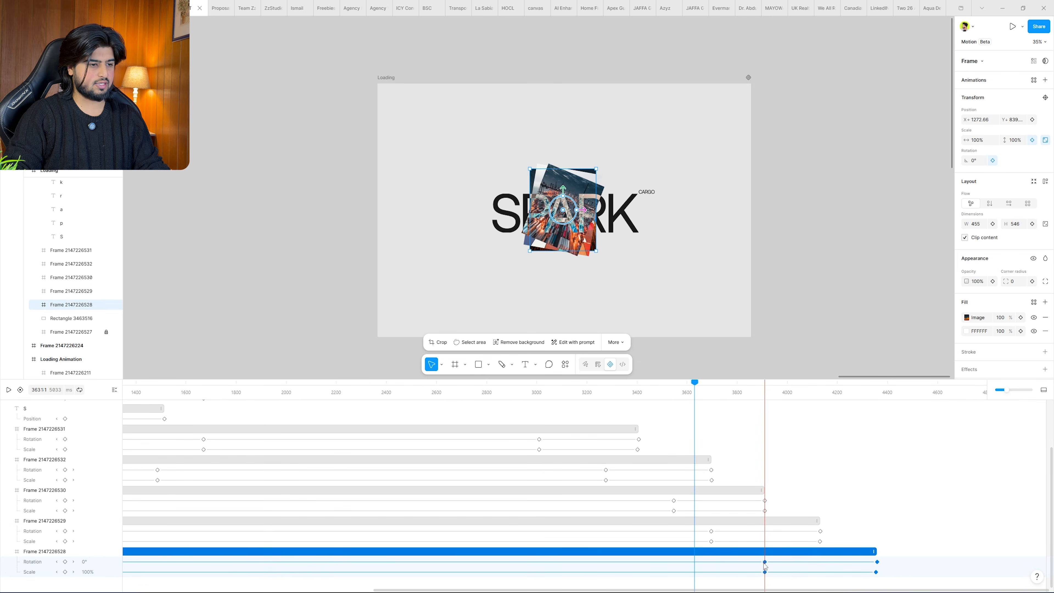
pyautogui.moveTo(420, 395); pyautogui.dragTo(2, 409)
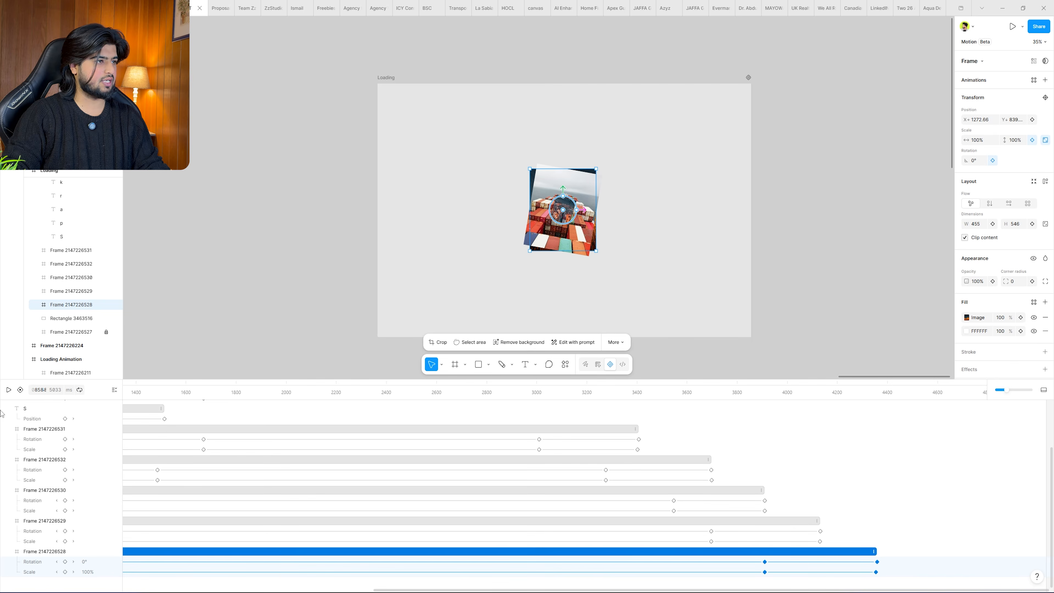
pyautogui.press('space')
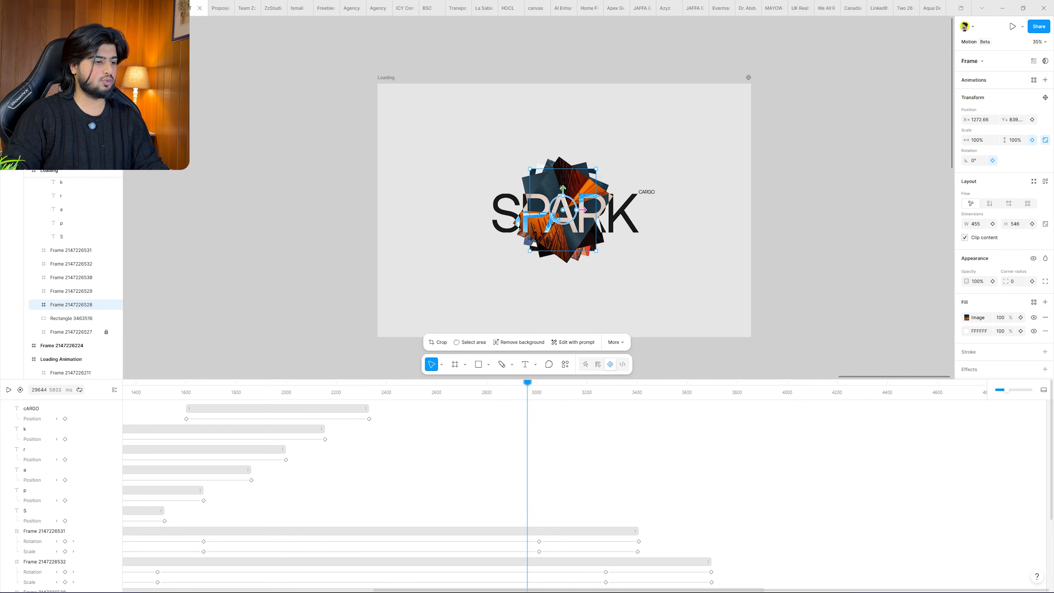
# Add a Position keyframe at about 3200 ms to all five SPARK letters and the CARGO text.
pyautogui.moveTo(556, 591)
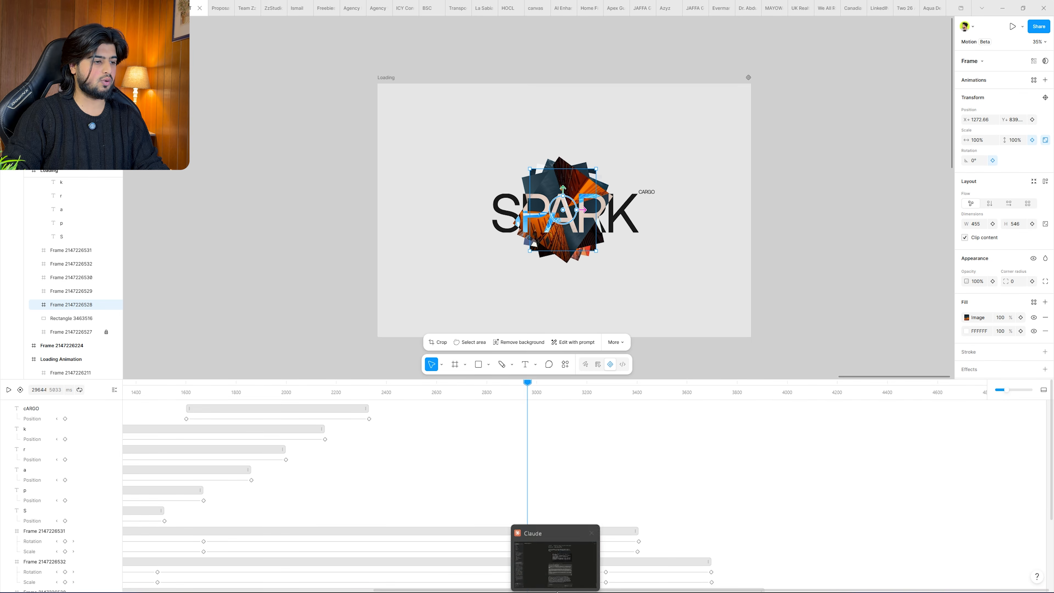
pyautogui.click(510, 218)
pyautogui.hscroll(-5, 318, 586)
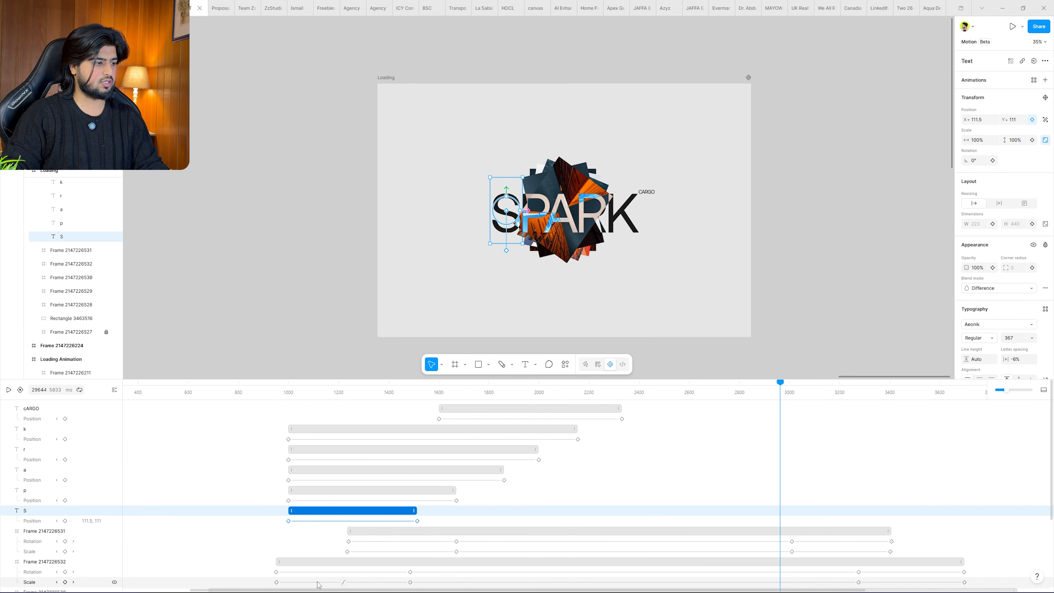
pyautogui.hscroll(2, 319, 585)
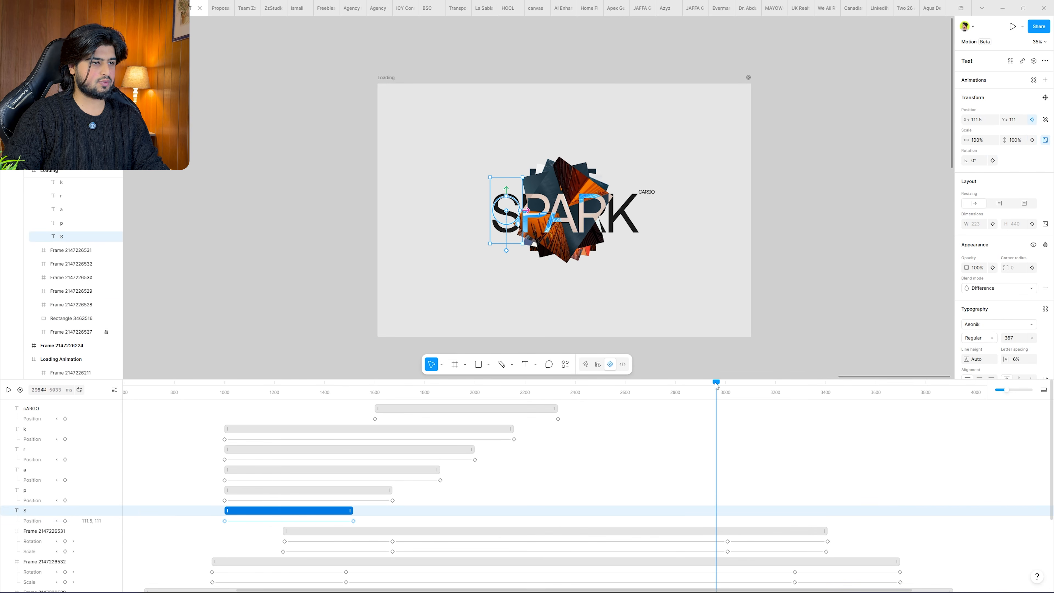
pyautogui.moveTo(719, 386); pyautogui.dragTo(725, 385)
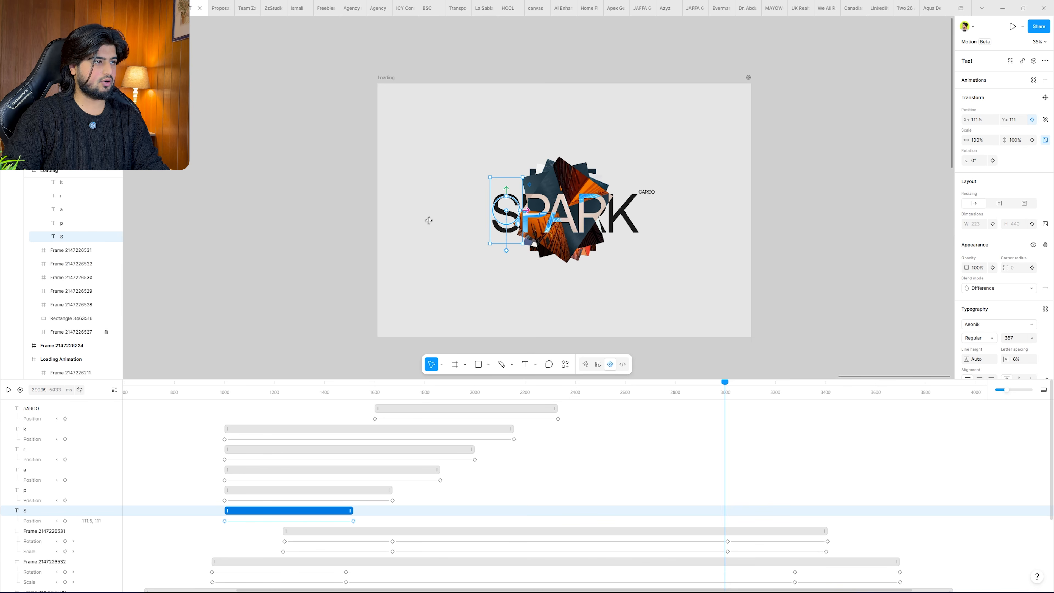
pyautogui.click(68, 409)
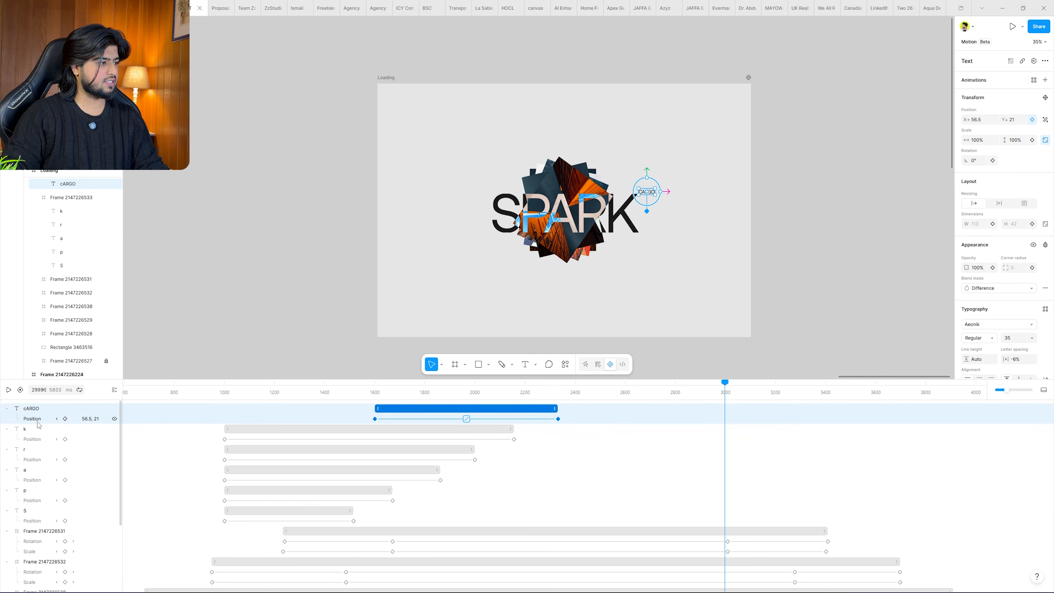
pyautogui.click(36, 511)
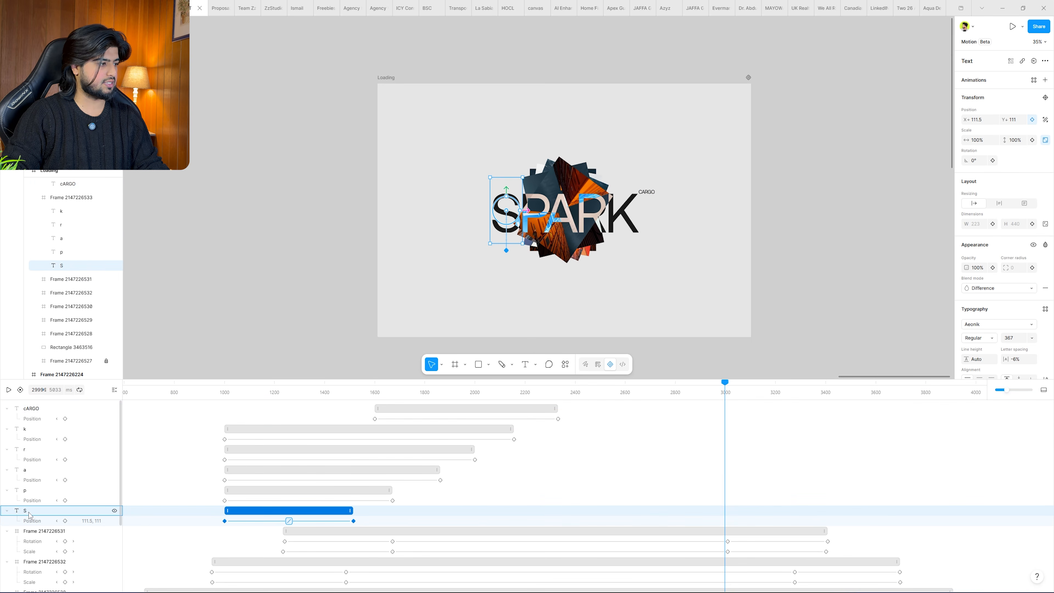
pyautogui.keyDown('shift'); pyautogui.click(34, 490); pyautogui.keyUp('shift')
pyautogui.keyDown('shift'); pyautogui.click(33, 470); pyautogui.keyUp('shift')
pyautogui.keyDown('shift'); pyautogui.click(32, 449); pyautogui.keyUp('shift')
pyautogui.keyDown('shift'); pyautogui.click(33, 430); pyautogui.keyUp('shift')
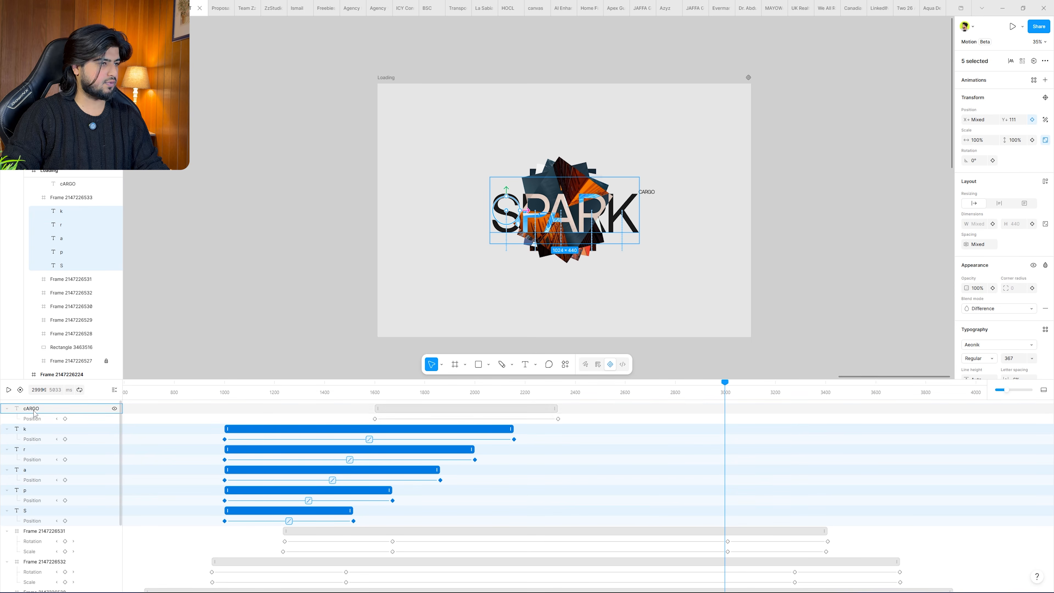
pyautogui.keyDown('shift'); pyautogui.click(32, 408); pyautogui.keyUp('shift')
pyautogui.moveTo(724, 391); pyautogui.dragTo(776, 394)
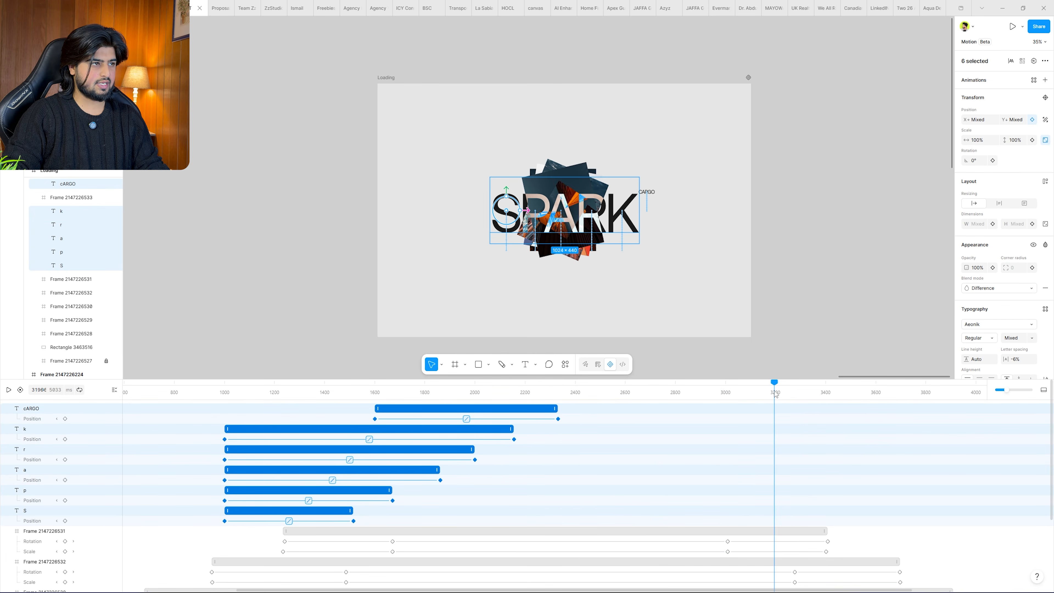
pyautogui.click(1032, 120)
# Slide the SPARK letters and CARGO text down out of view with closing Position keyframes at about 3820 ms, and preview the exit.
pyautogui.moveTo(779, 389); pyautogui.dragTo(874, 392)
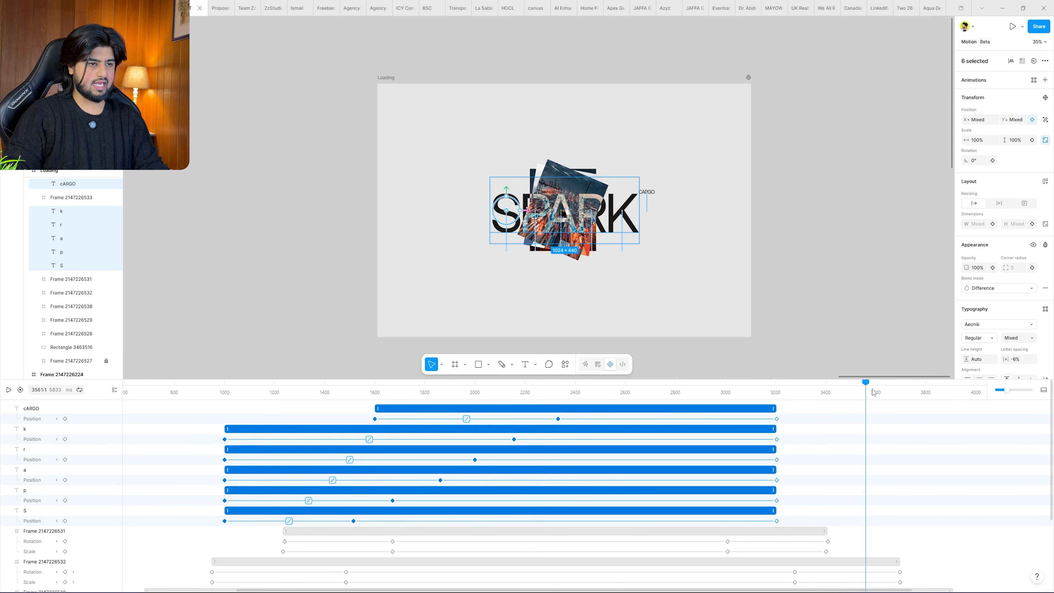
pyautogui.moveTo(599, 206); pyautogui.dragTo(600, 249)
pyautogui.moveTo(360, 396); pyautogui.dragTo(313, 400)
pyautogui.press('space')
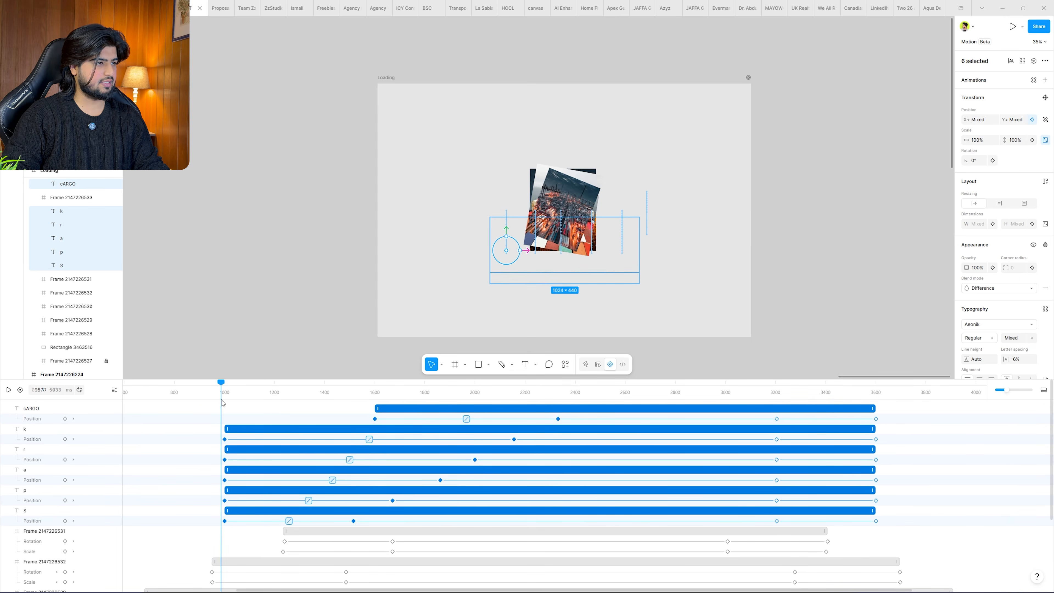
pyautogui.click(870, 290)
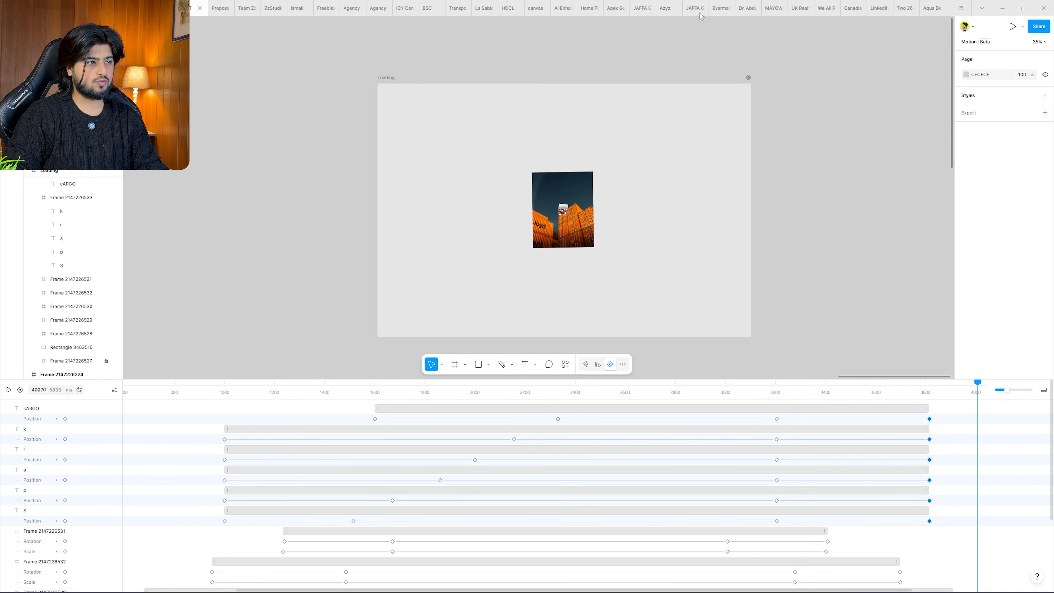
# Animate the Position of background Rectangle 3463516 from about 3200 to 4790 ms so it slides up out of the Loading frame.
pyautogui.click(704, 138)
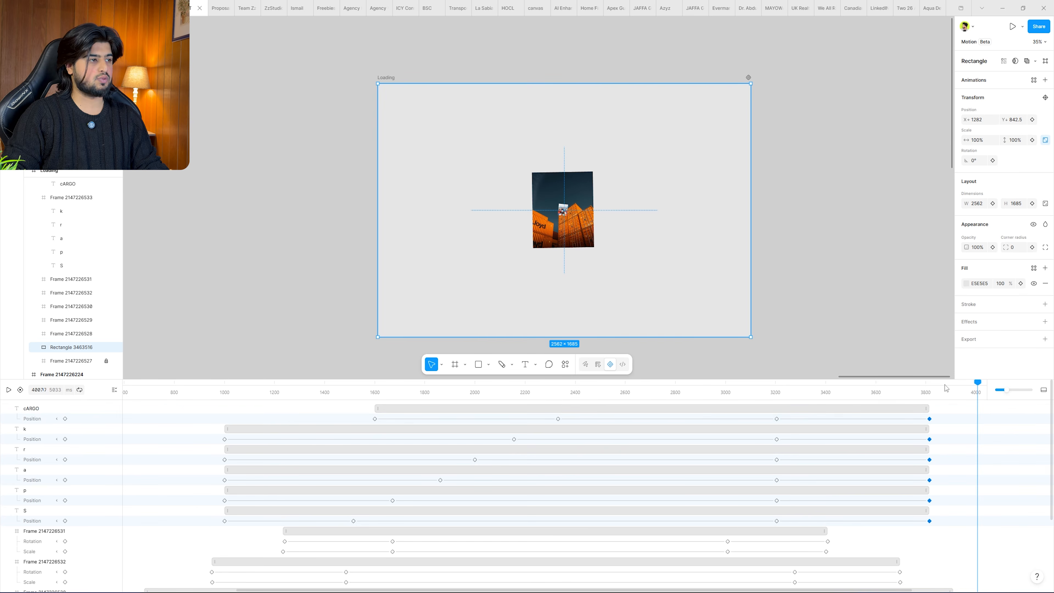
pyautogui.scroll(-3, 983, 443)
pyautogui.moveTo(721, 590); pyautogui.dragTo(859, 590)
pyautogui.moveTo(789, 388); pyautogui.dragTo(597, 391)
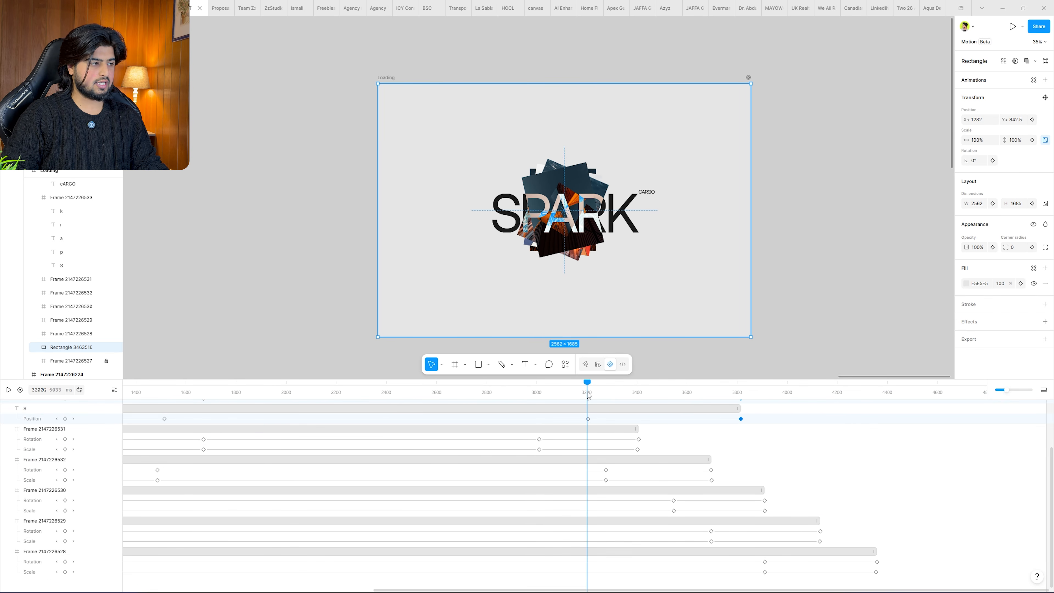
pyautogui.click(1032, 120)
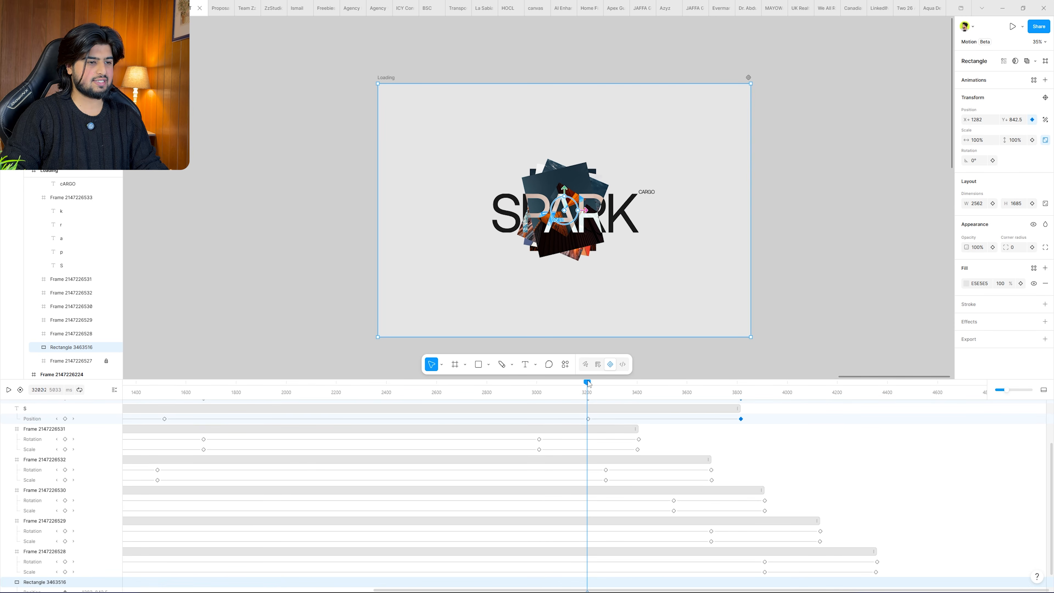
pyautogui.moveTo(588, 383); pyautogui.dragTo(985, 411)
pyautogui.moveTo(562, 188); pyautogui.dragTo(556, 83)
pyautogui.click(879, 252)
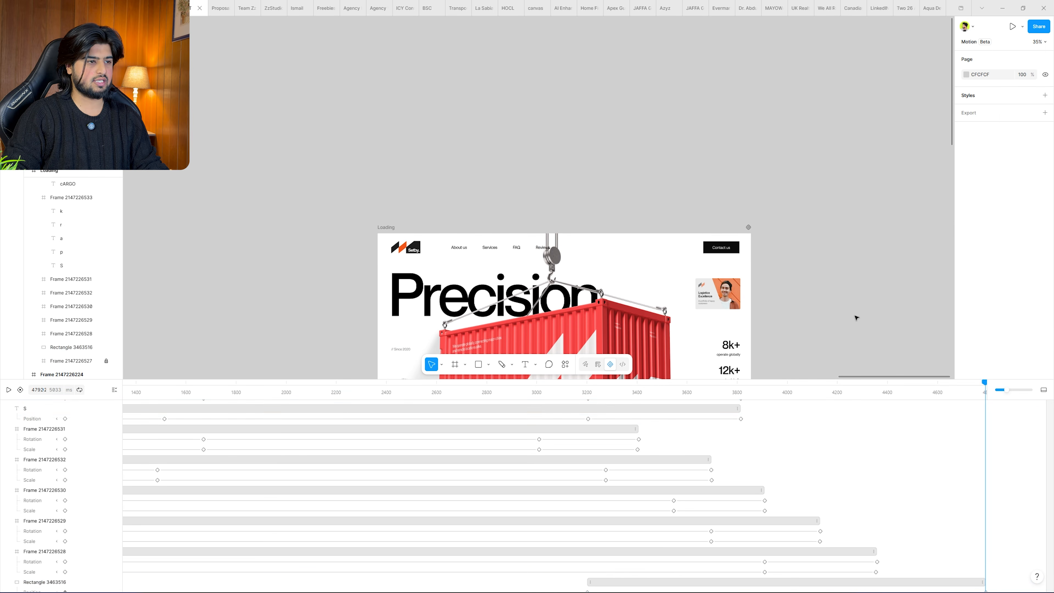
# Retime Rectangle 3463516's upward slide to run from about 3900 to 4940 ms and play the whole loading animation.
pyautogui.scroll(-4, 855, 319)
pyautogui.moveTo(328, 393); pyautogui.dragTo(270, 392)
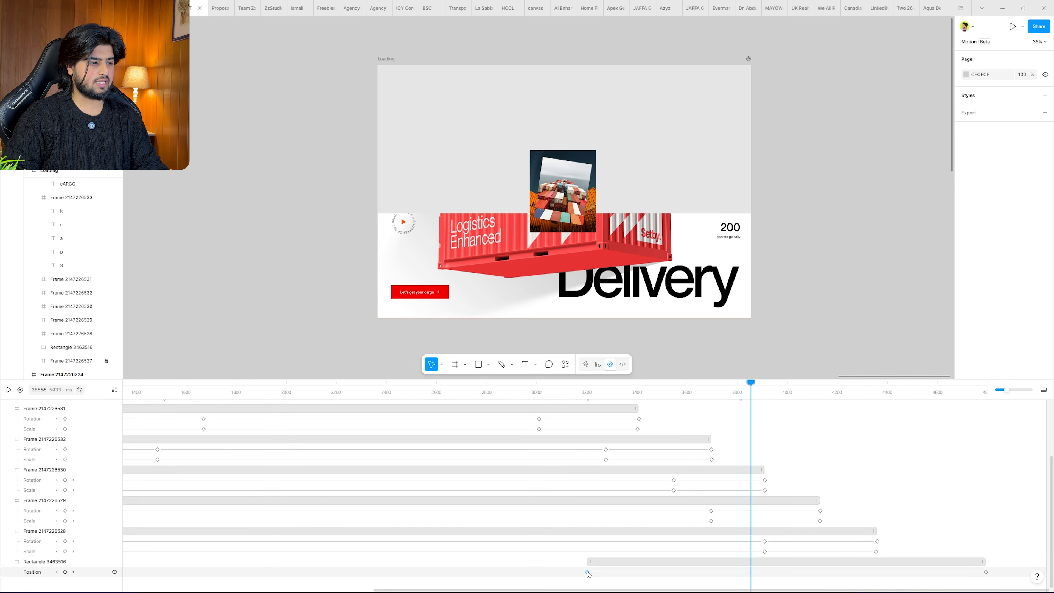
pyautogui.moveTo(586, 565); pyautogui.dragTo(726, 578)
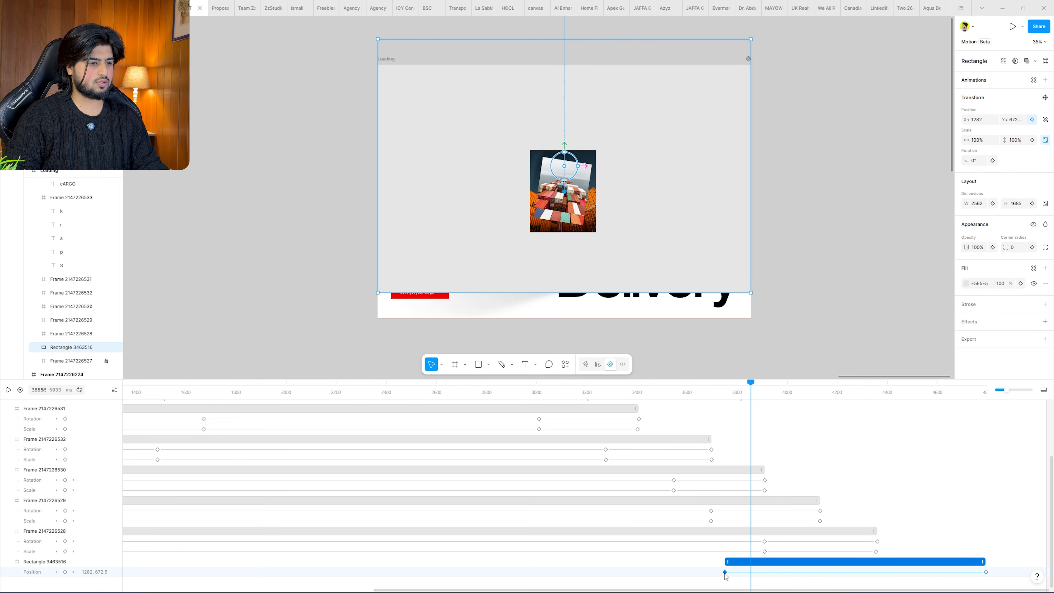
pyautogui.moveTo(753, 386); pyautogui.dragTo(870, 394)
pyautogui.moveTo(726, 572); pyautogui.dragTo(758, 572)
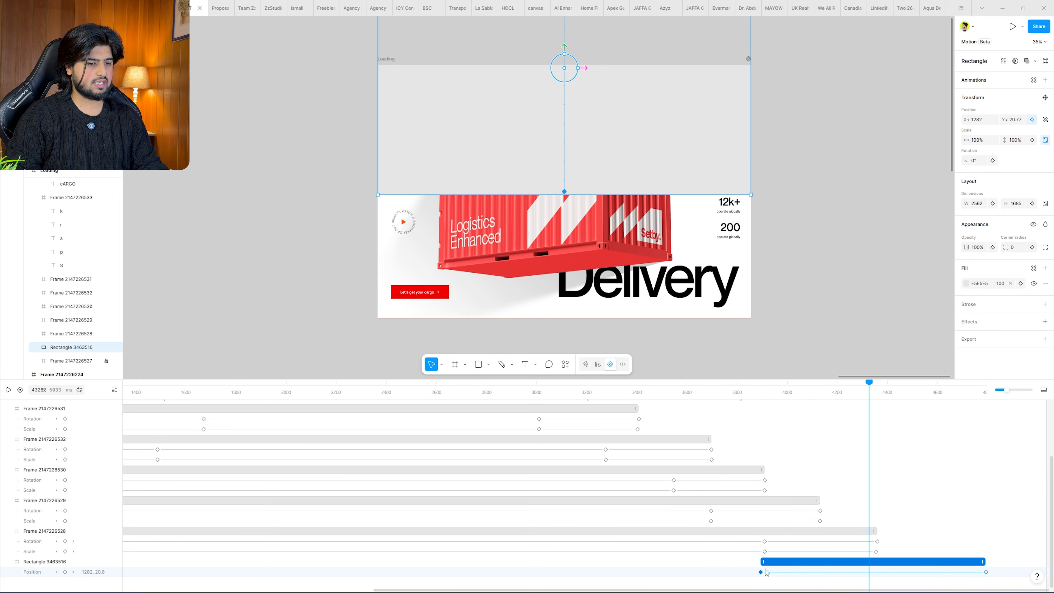
pyautogui.moveTo(986, 572); pyautogui.dragTo(1053, 572)
pyautogui.hscroll(2, 1052, 490)
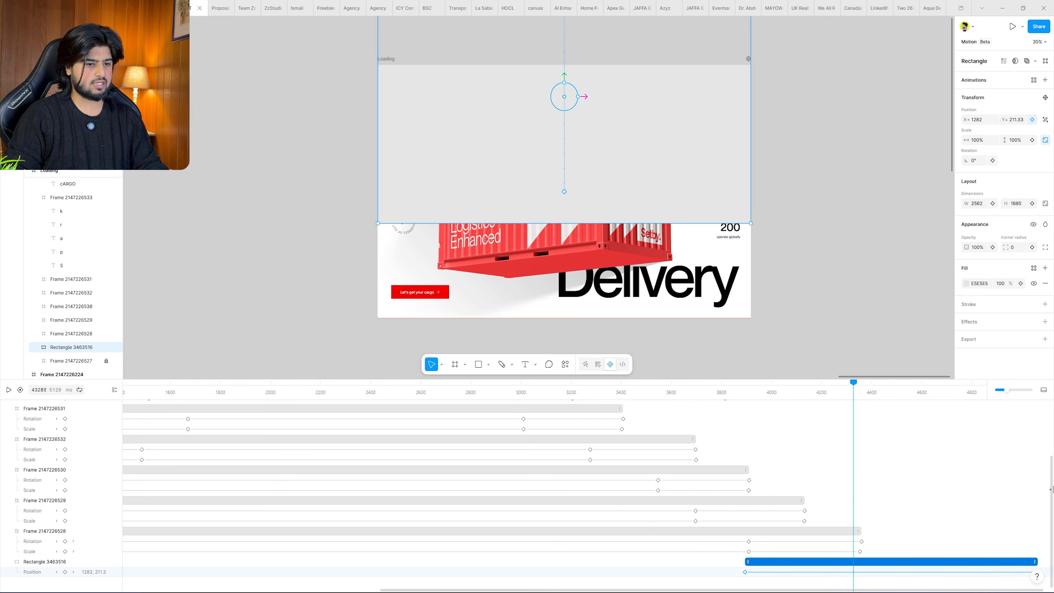
pyautogui.moveTo(1052, 490); pyautogui.dragTo(1053, 490)
pyautogui.moveTo(939, 572); pyautogui.dragTo(957, 572)
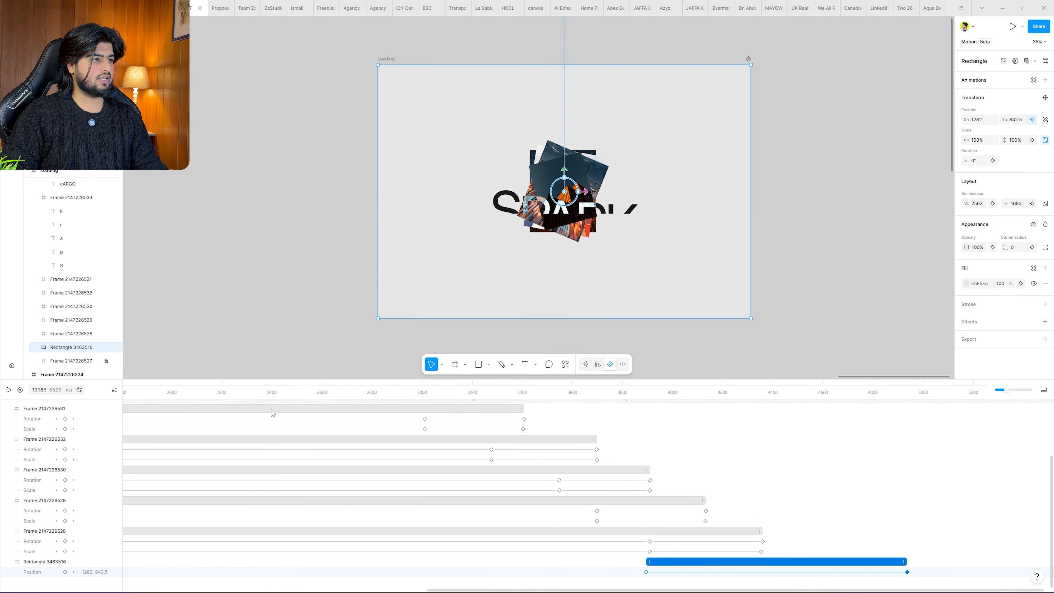
pyautogui.scroll(-5, 375, 472)
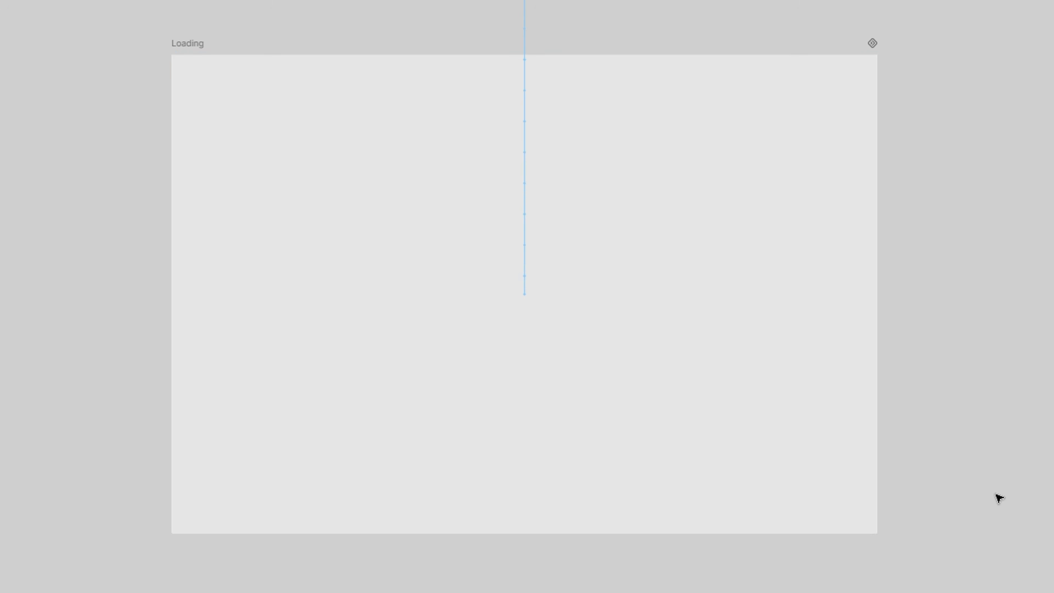
pyautogui.press('space')
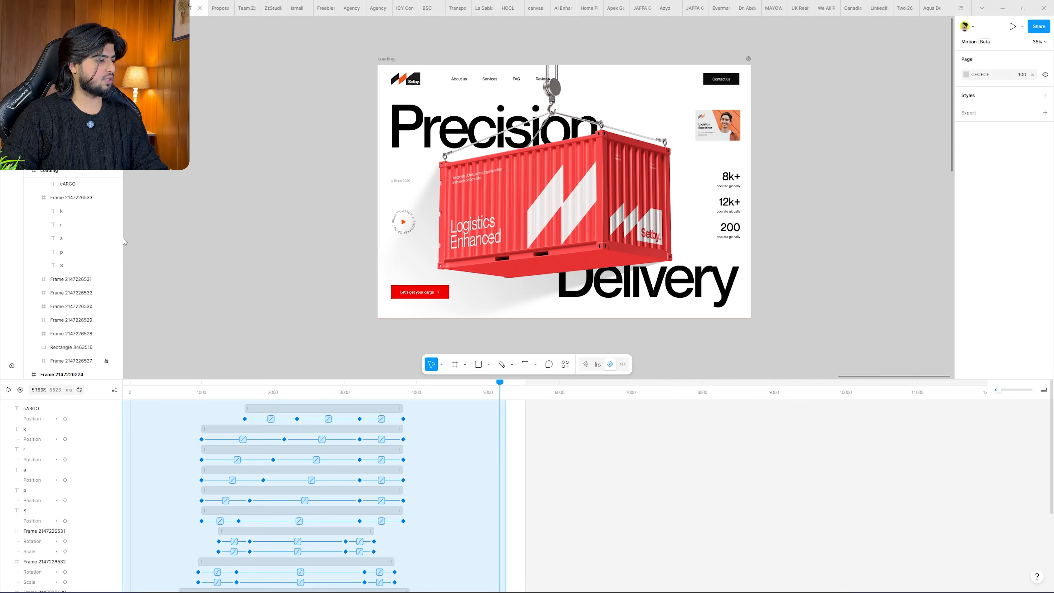
# Set the easing of all the Loading animation's keyframe transitions to a Custom bezier of 0, 0, 0.15, 1.01 and return to the start.
pyautogui.moveTo(507, 590); pyautogui.dragTo(451, 422)
pyautogui.click(381, 419)
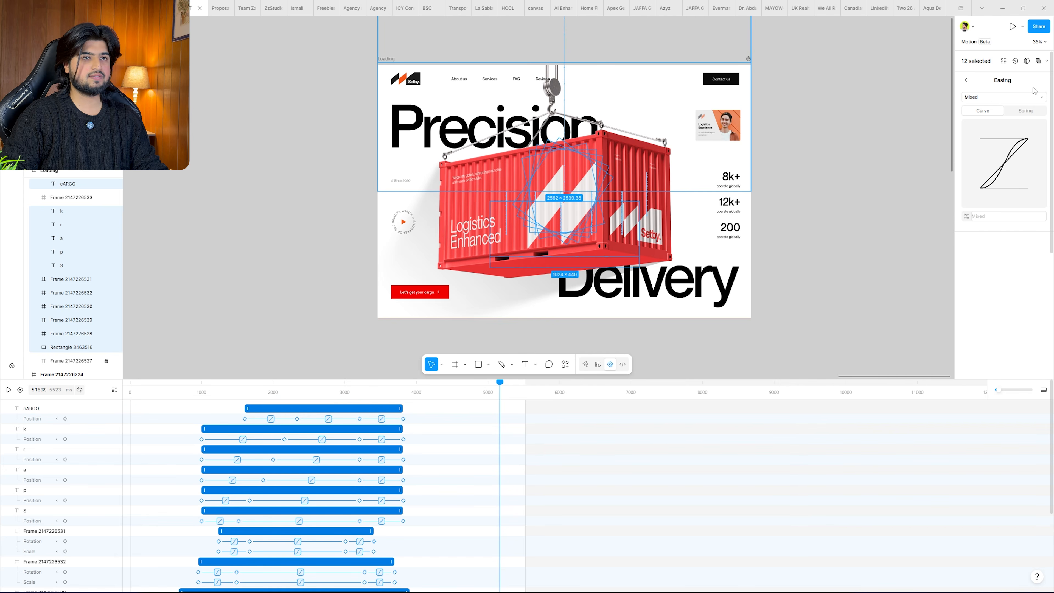
pyautogui.click(1005, 100)
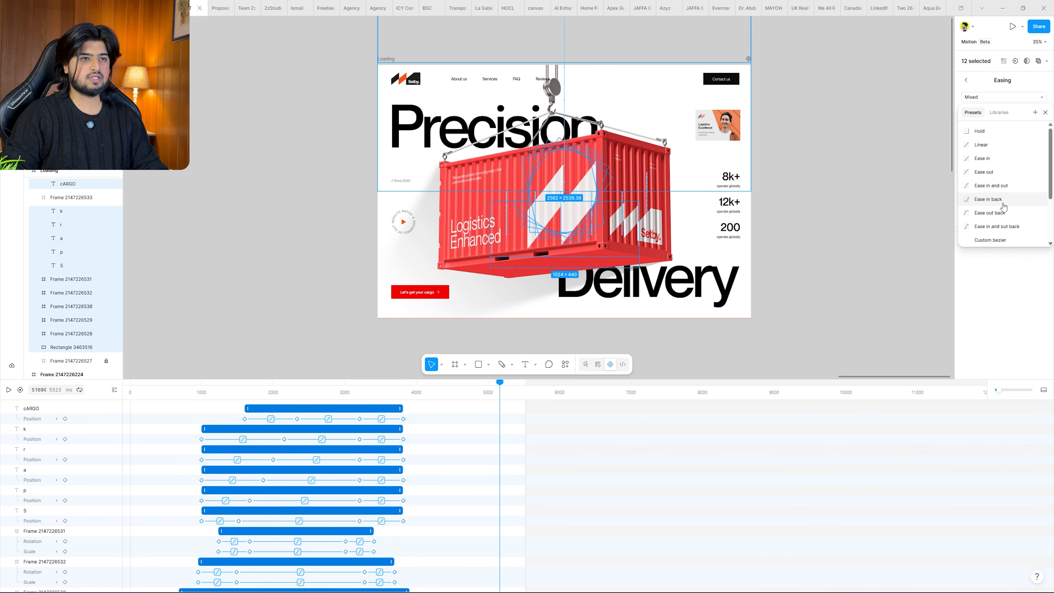
pyautogui.click(991, 241)
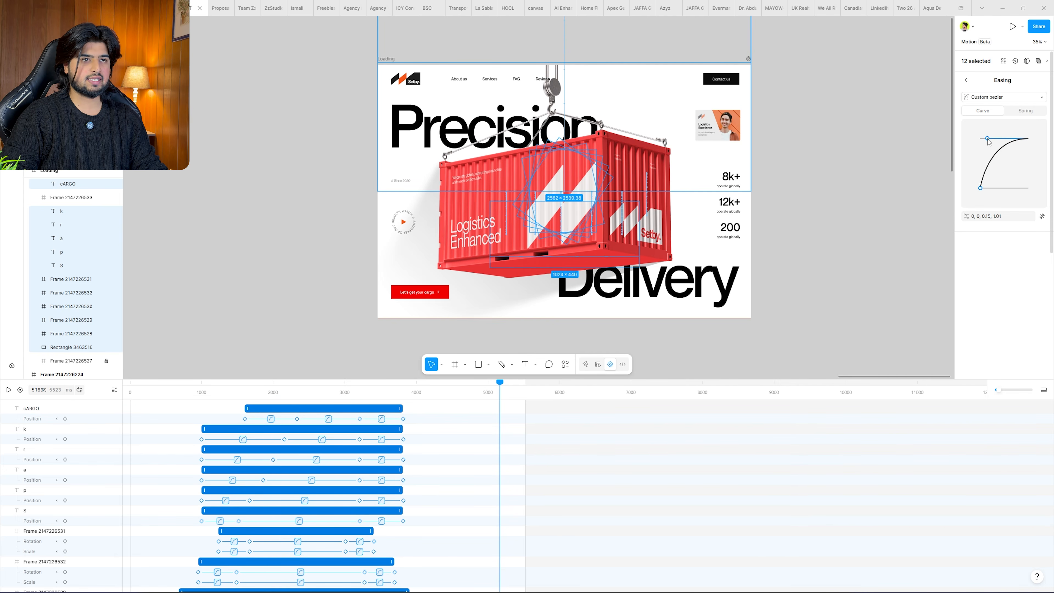
pyautogui.click(236, 364)
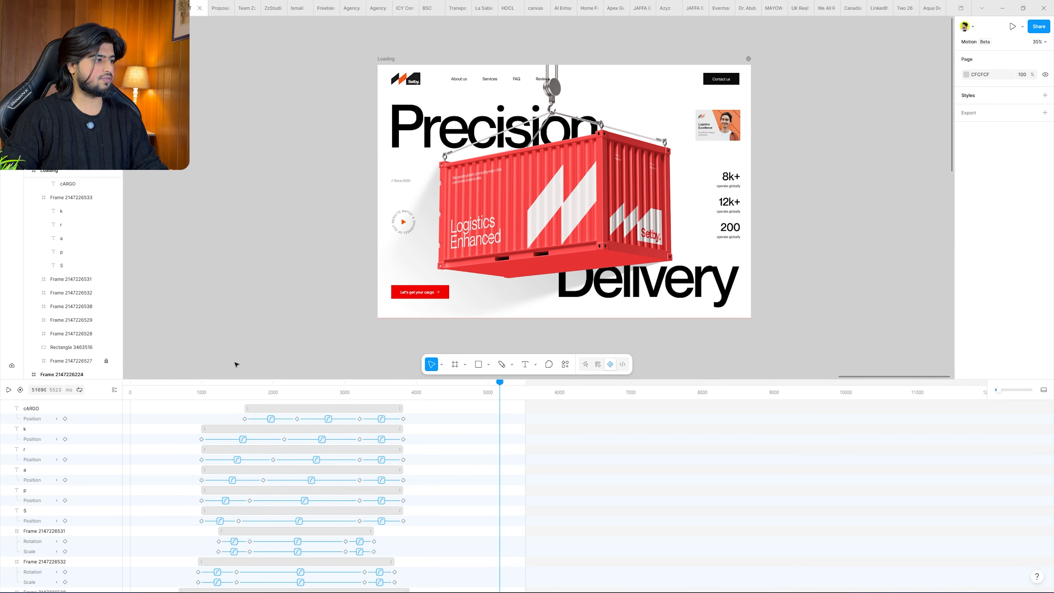
pyautogui.click(130, 395)
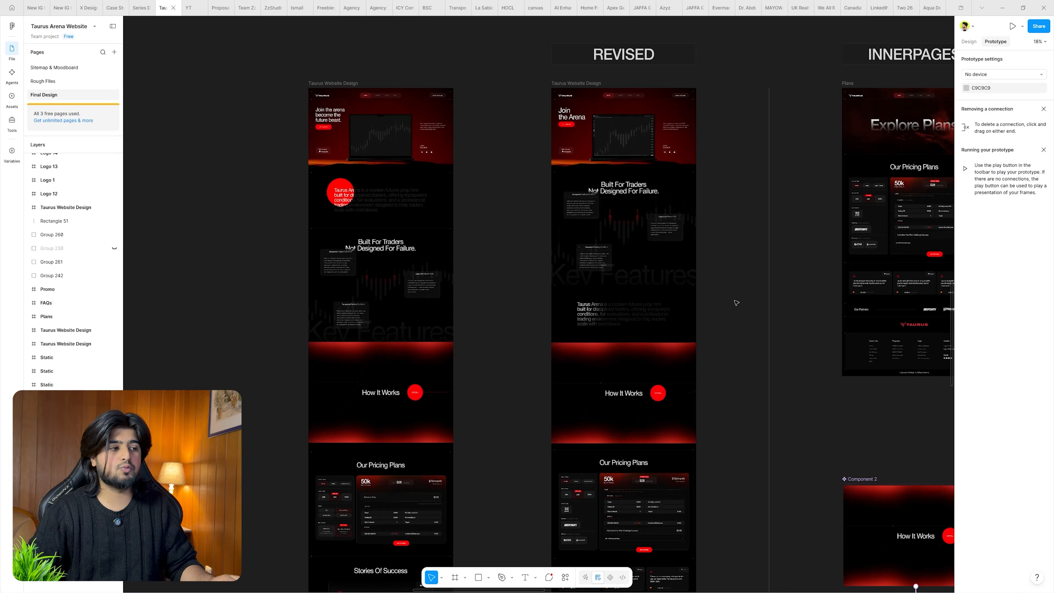
# Look over the Taurus Arena website design, switch to its Webflow build and examine the hero section.
pyautogui.moveTo(737, 301); pyautogui.dragTo(661, 280)
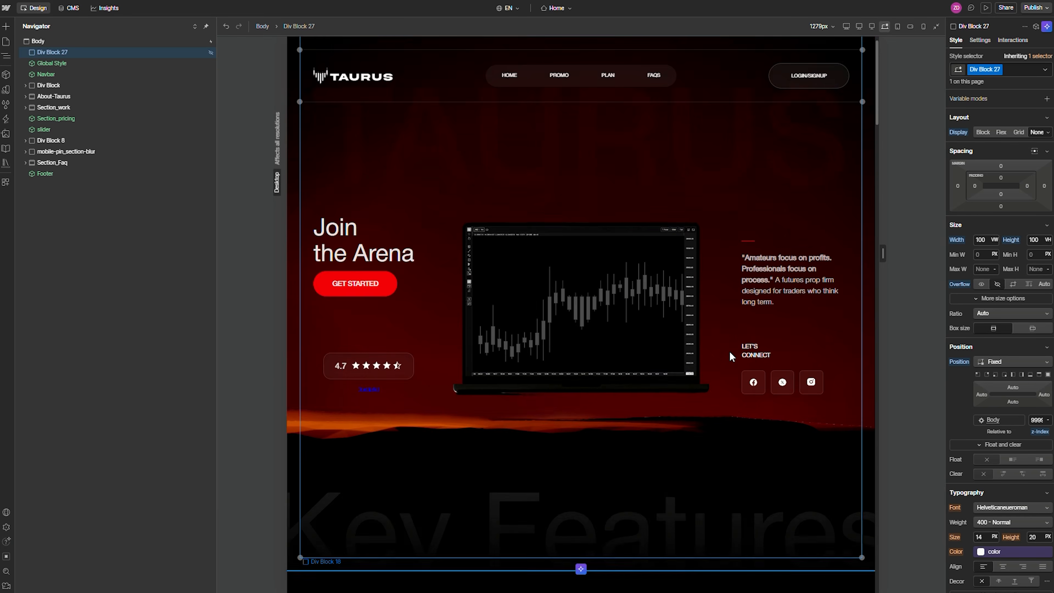
pyautogui.scroll(-5, 731, 356)
pyautogui.scroll(5, 656, 168)
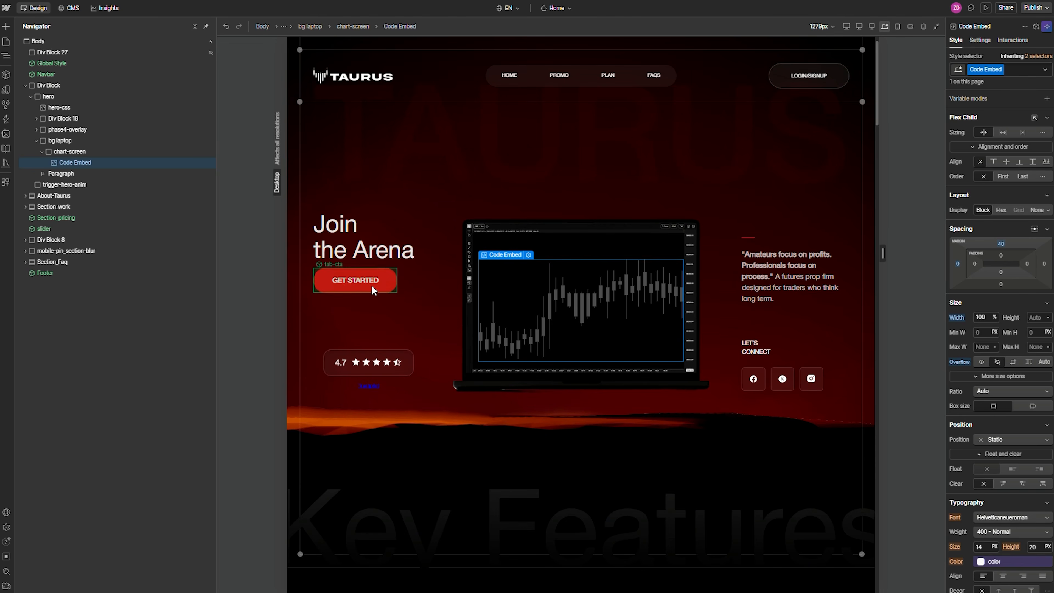